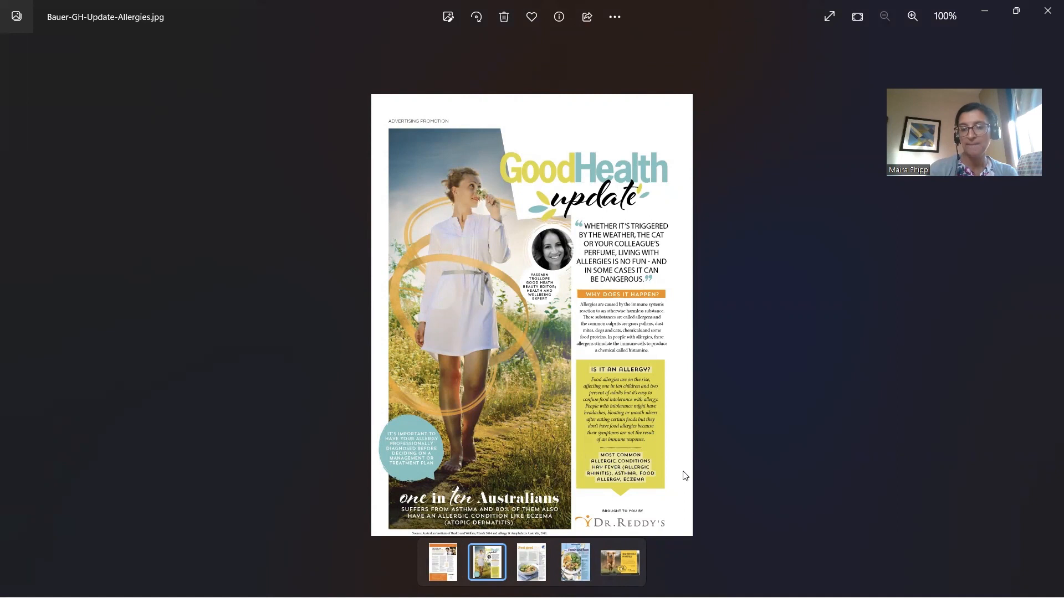
Compare the Good Health update allergy advertorial with the Feel good food advertorial, viewing them side by side and individually.
left_click(537, 555)
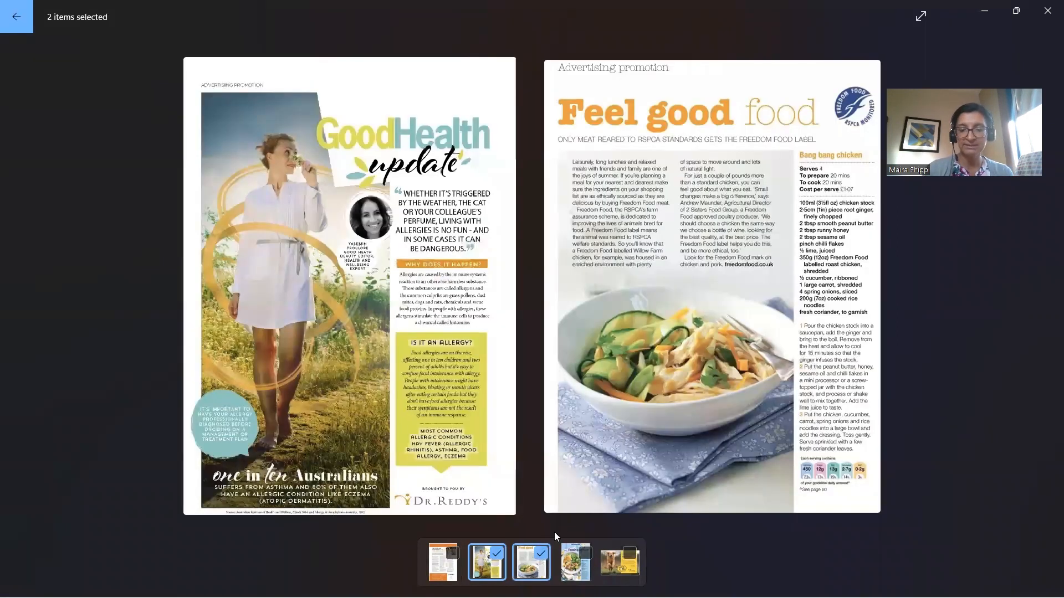
left_click(662, 413)
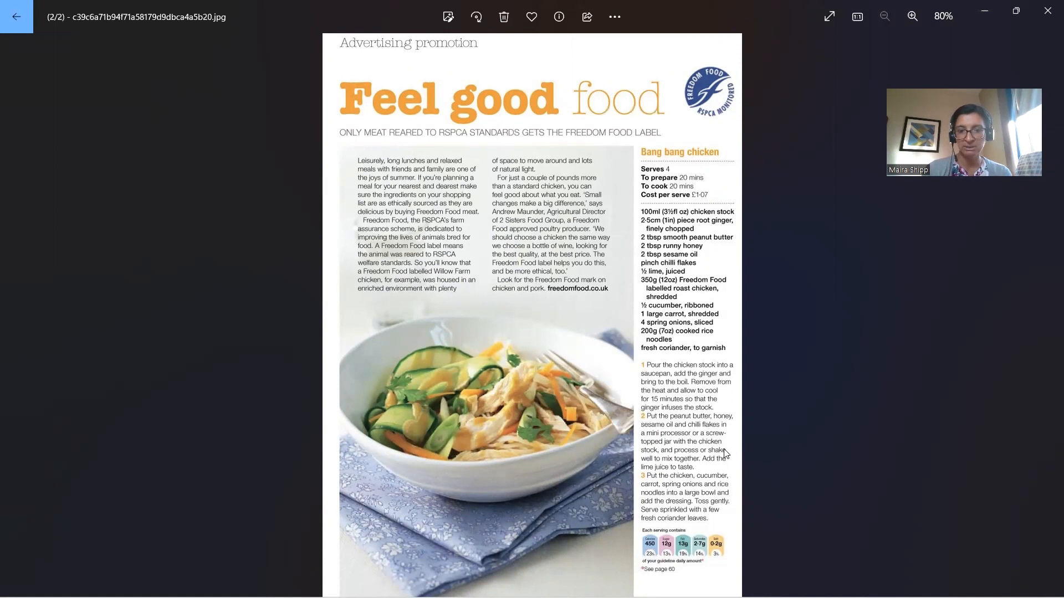
mouse_move(577, 554)
mouse_move(524, 525)
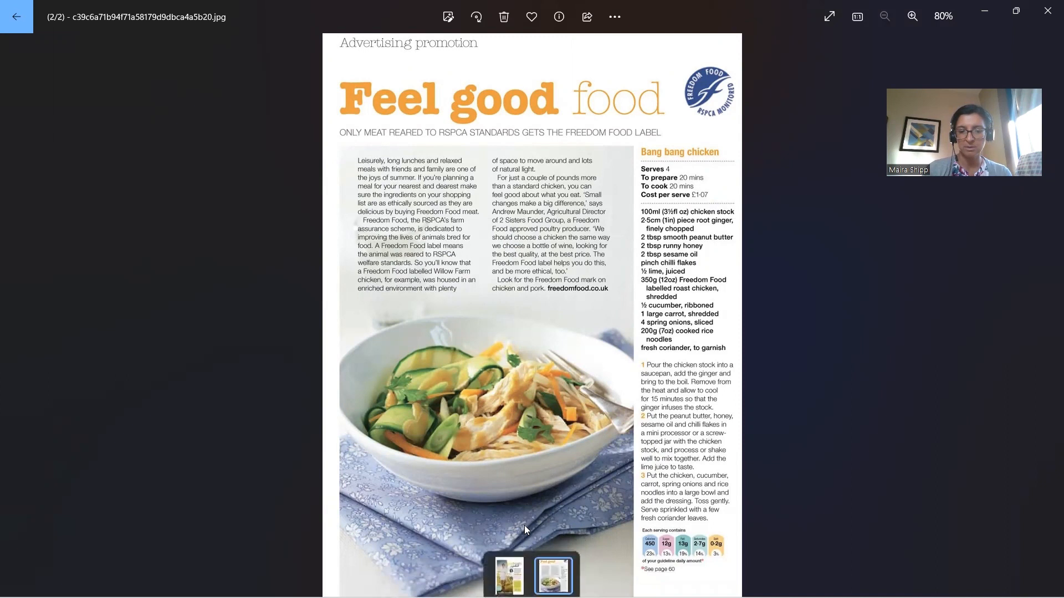
left_click(511, 556)
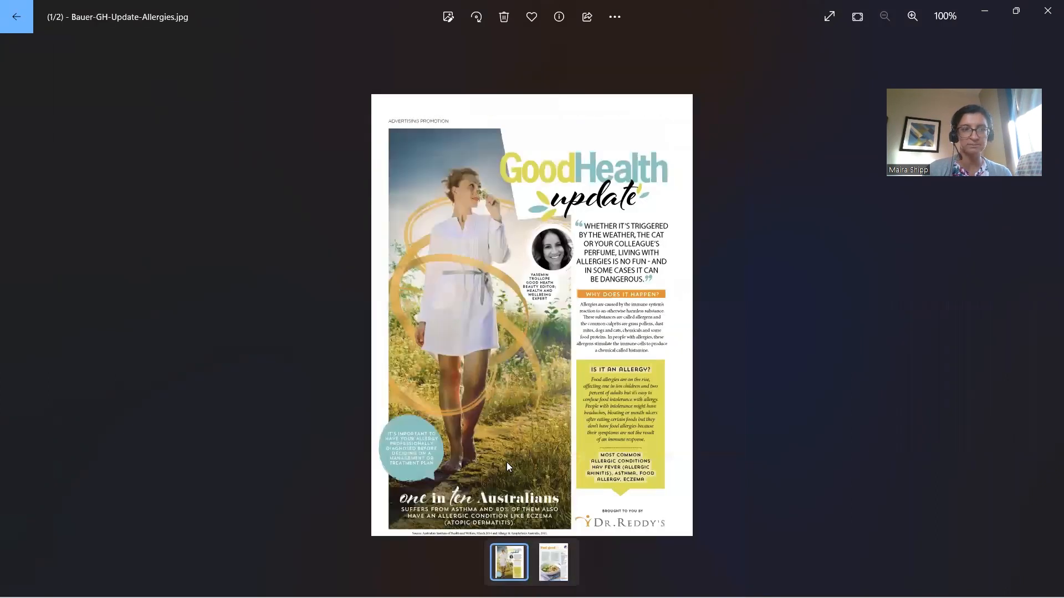
left_click(15, 24)
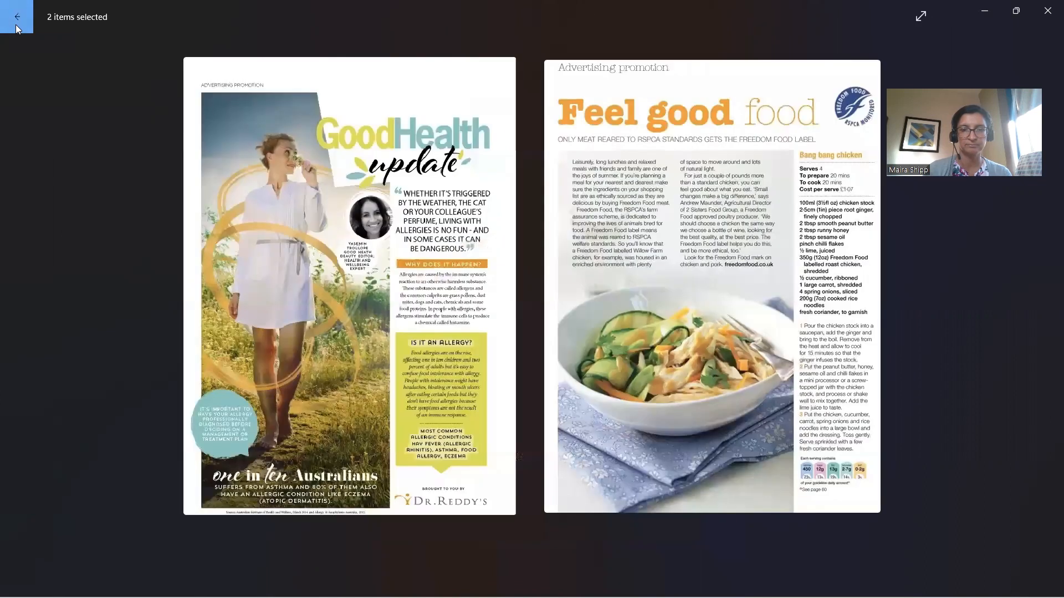
left_click(16, 25)
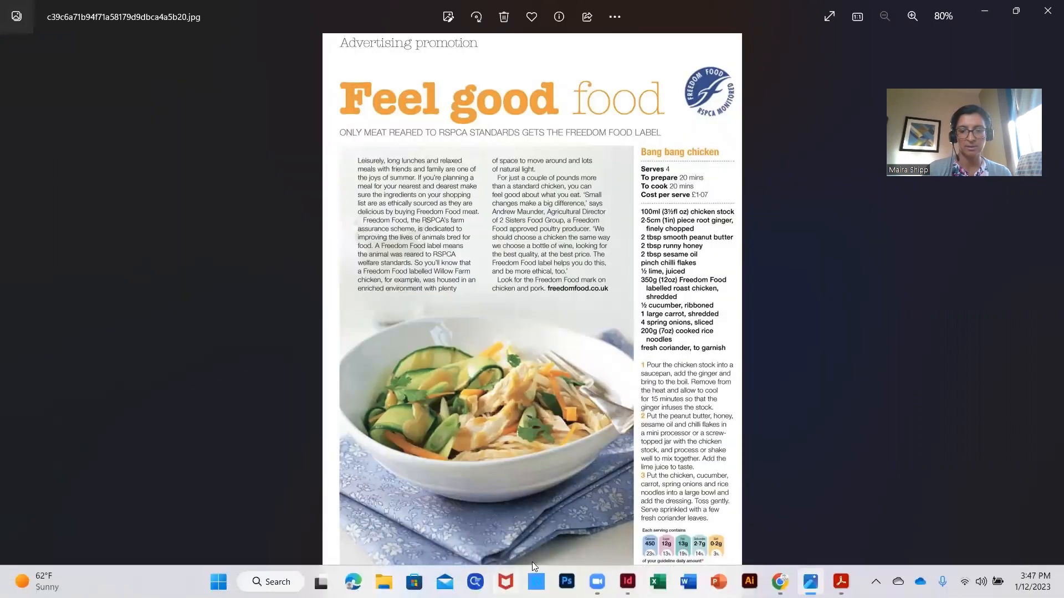
View the Fresh and fast recipe advertorial and the Dogs Trust Head Over Heels in Harefield ad.
mouse_move(538, 539)
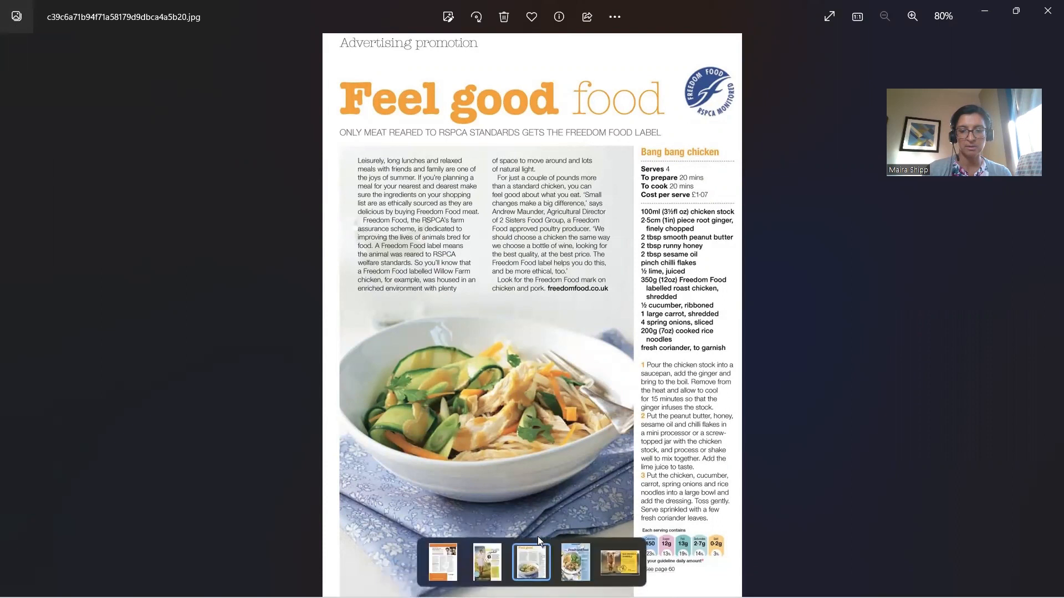
left_click(577, 563)
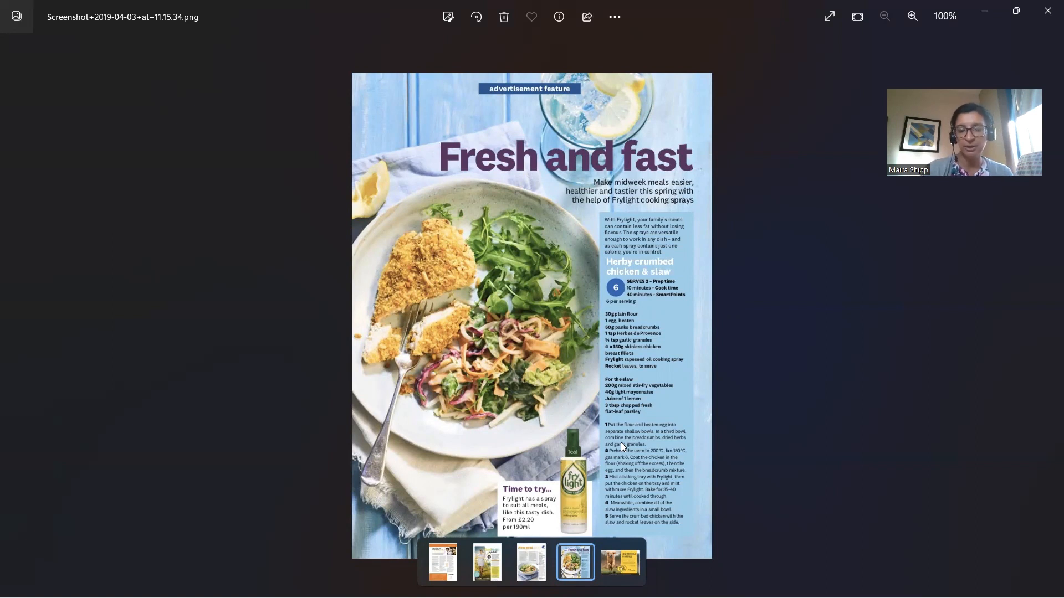
left_click(614, 563)
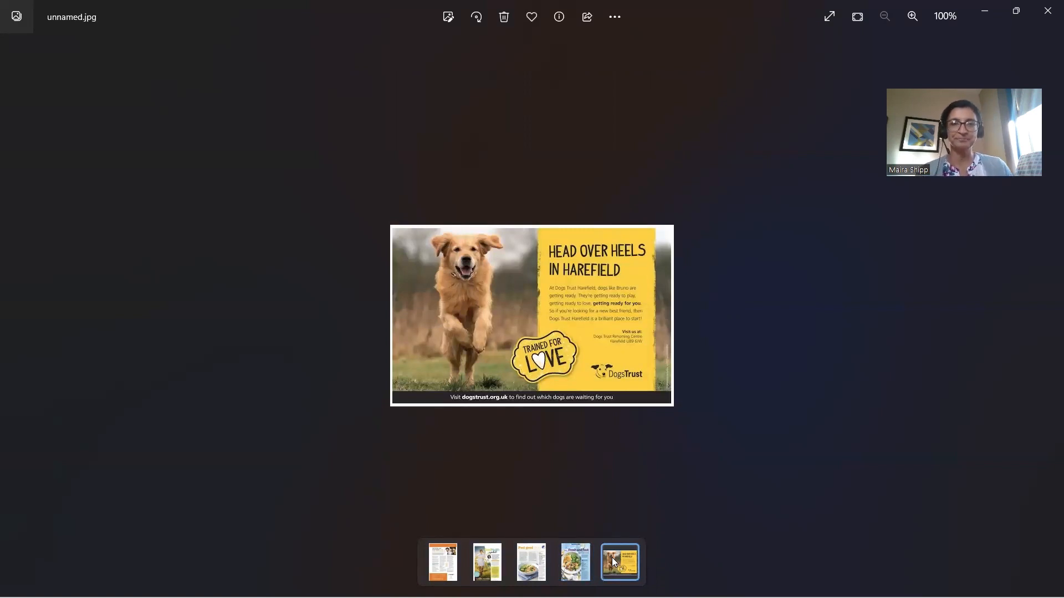
Switch to the coffee layout in InDesign and bring up the overview of its pages.
key("alt+Tab")
key("alt+Tab")
key("alt+Tab")
key("alt+Tab")
key("alt+Tab")
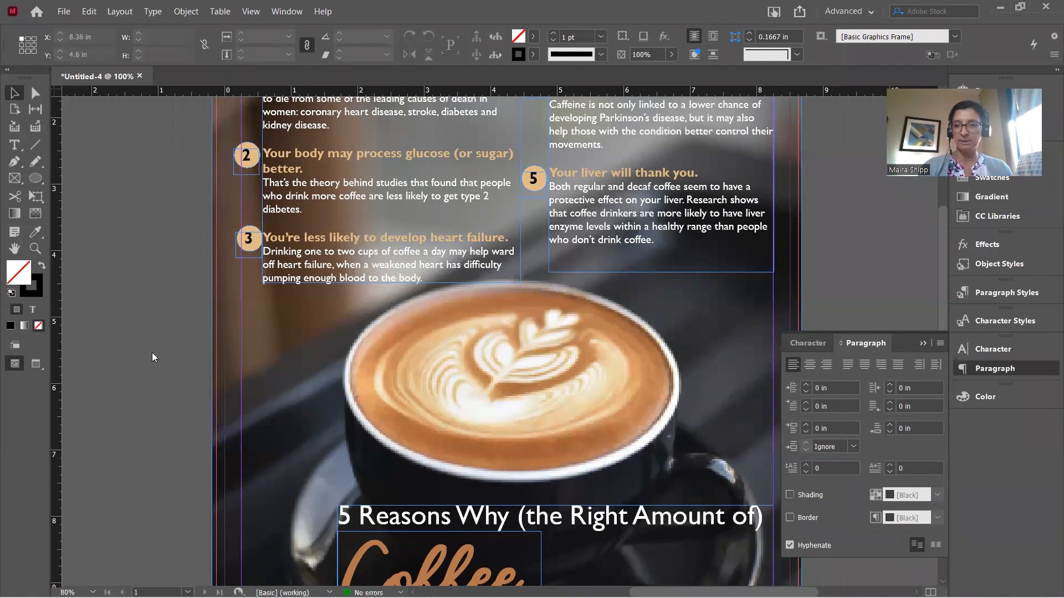
left_click(923, 343)
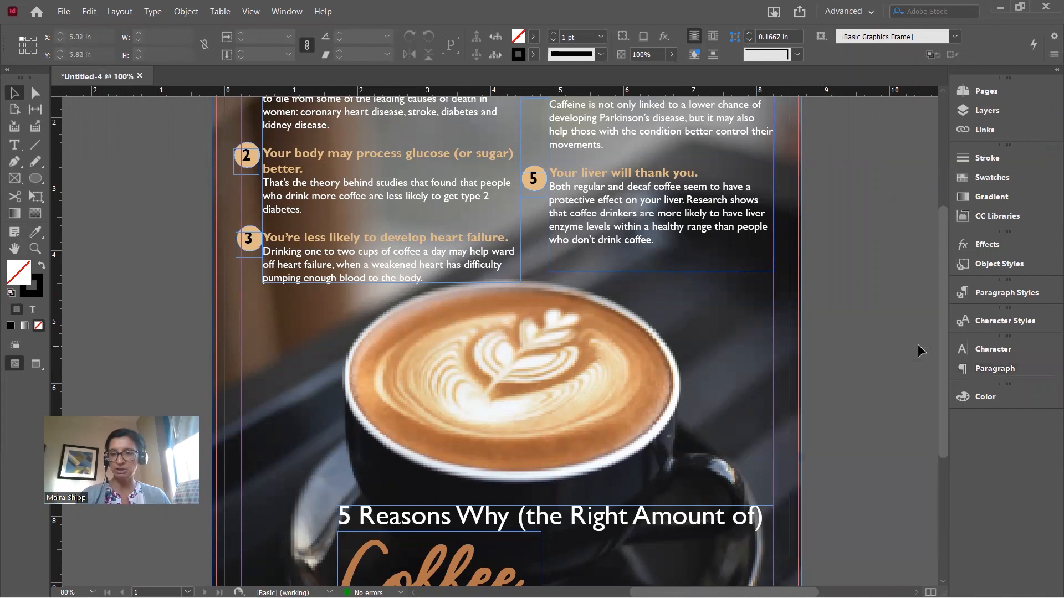
left_click(969, 93)
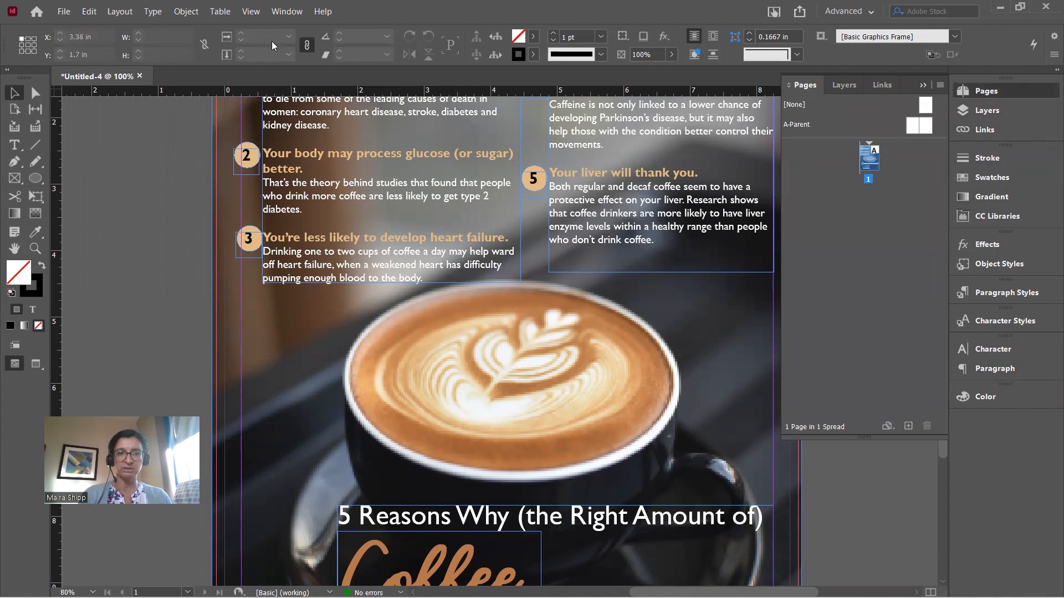
left_click(286, 11)
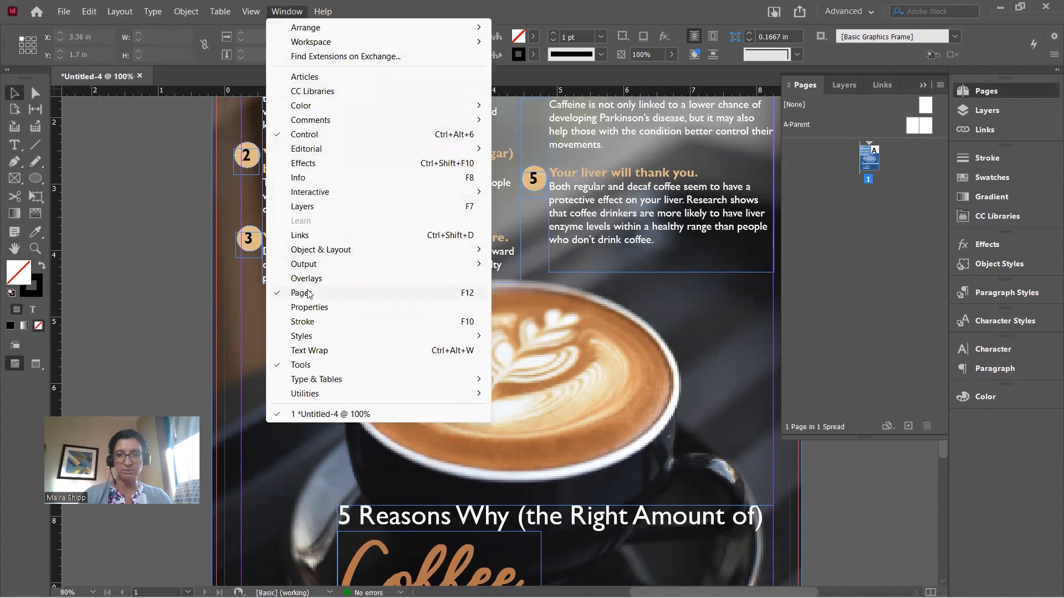
left_click(886, 246)
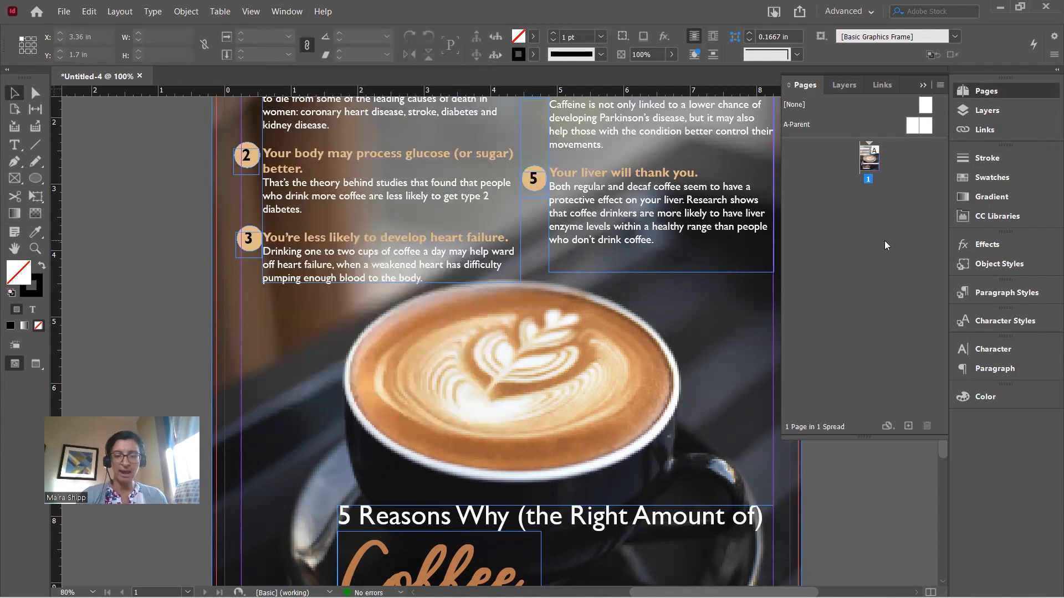
Add a second page based on A-Parent below page 1 and show the whole blank page at 50% zoom.
left_click(910, 129)
left_click_drag(911, 129, 870, 209)
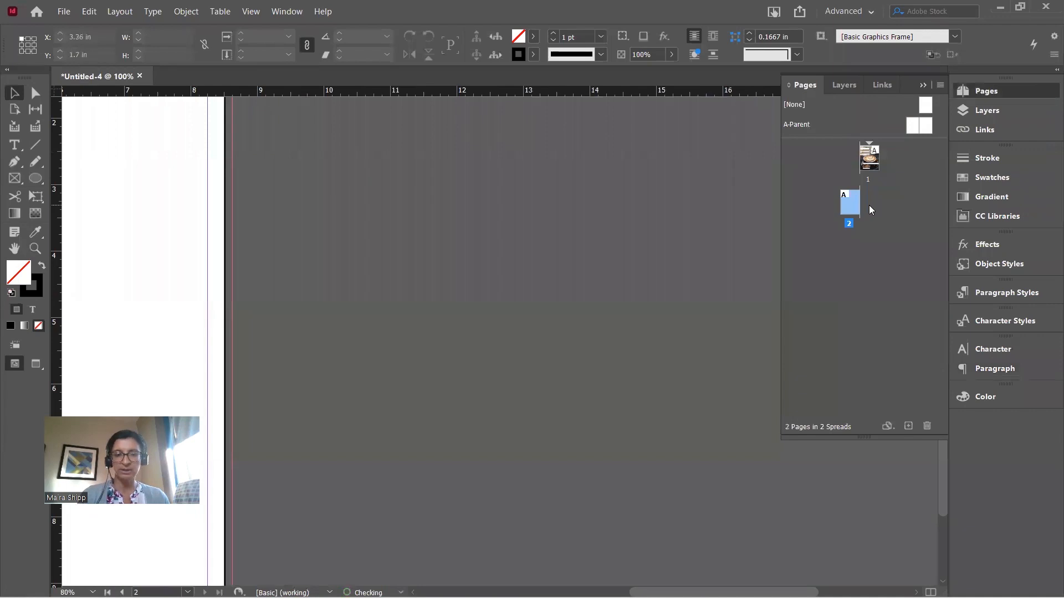
scroll(487, 281, "left", 10)
scroll(487, 281, "right", 10)
scroll(486, 281, "left", 7)
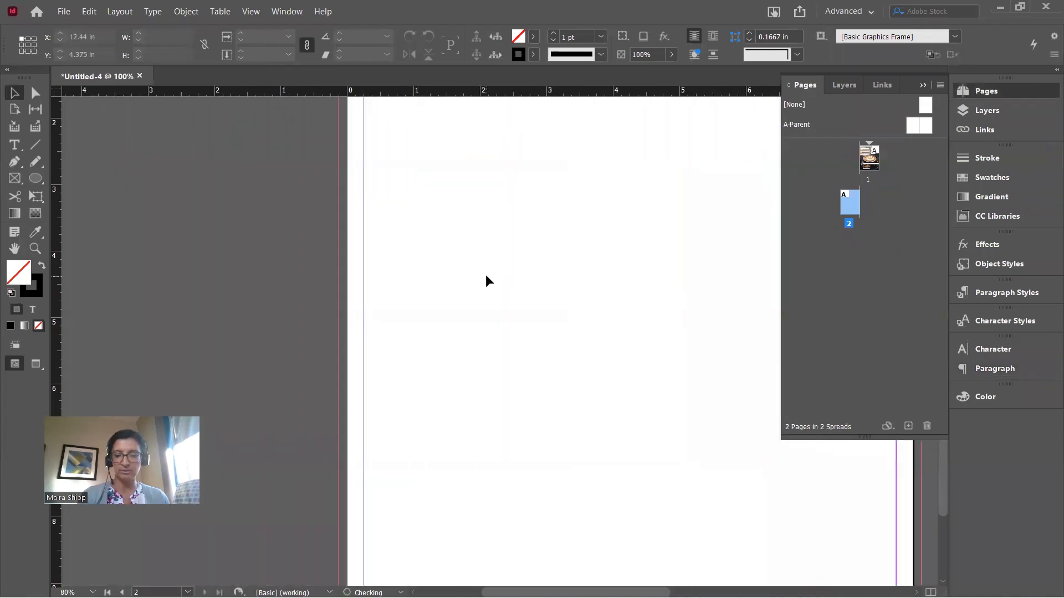
key("ctrl+minus")
key("ctrl+minus")
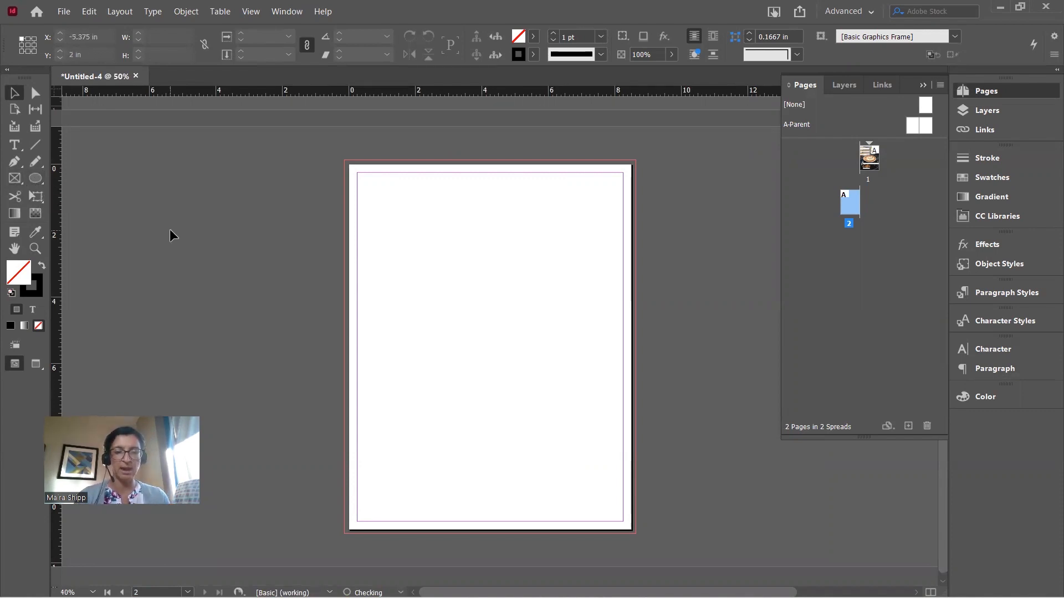
Switch to Chrome and save the Pexels photo of shrimp pasta on a gray plate as a JPEG in the Images folder.
key("alt+Tab")
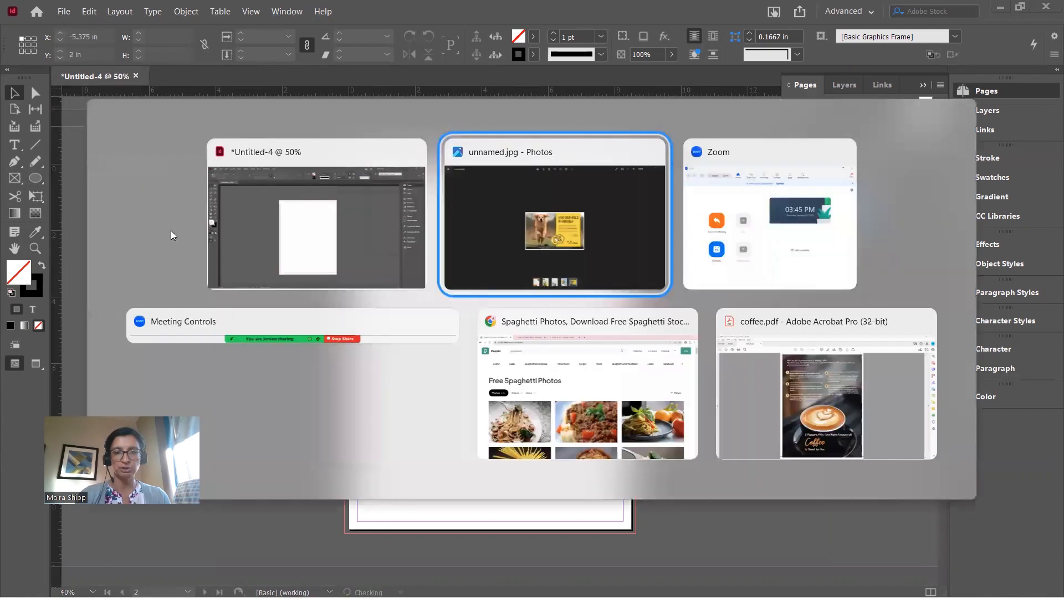
key("alt+Tab")
key("alt+Tab")
key("alt+Tab")
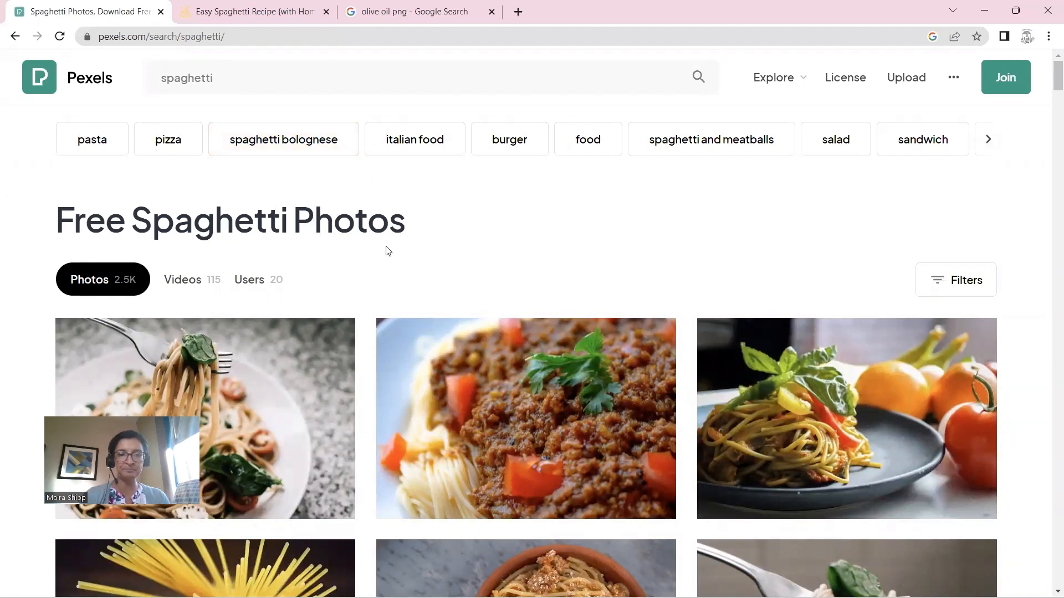
scroll(387, 251, "down", 8)
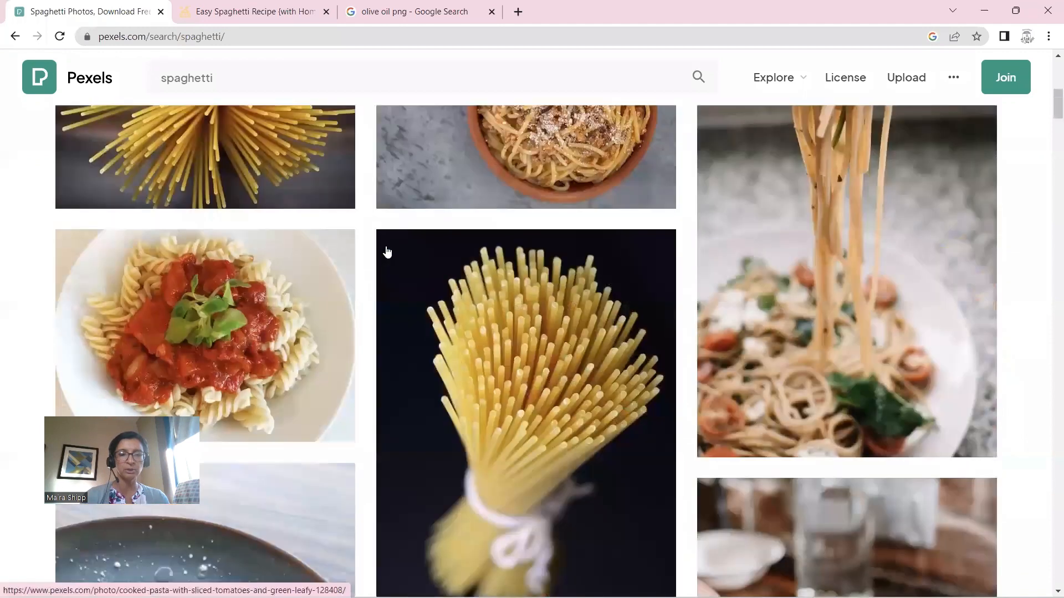
scroll(386, 252, "down", 7)
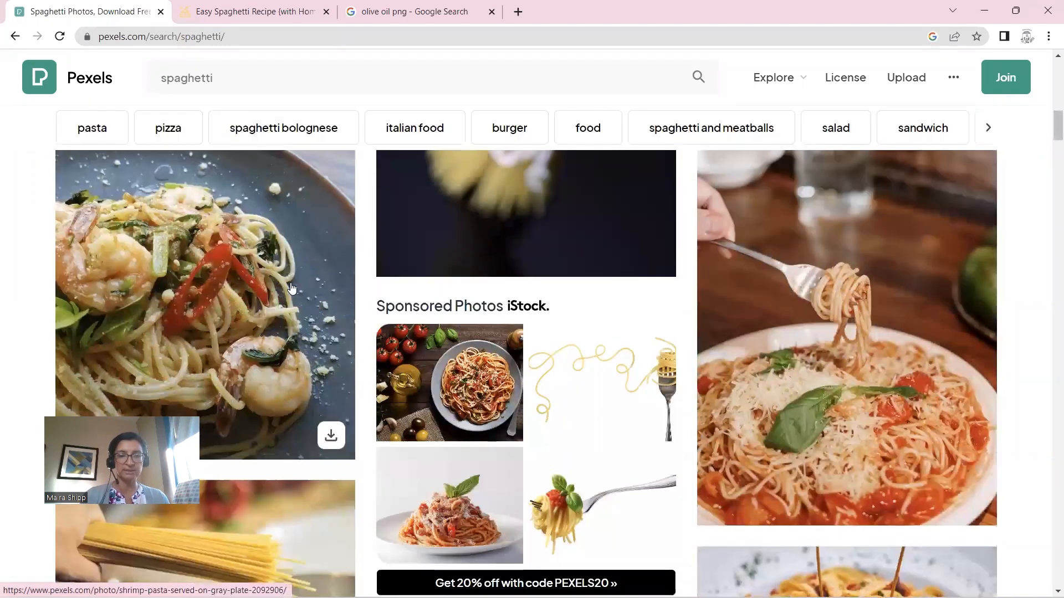
left_click(292, 289)
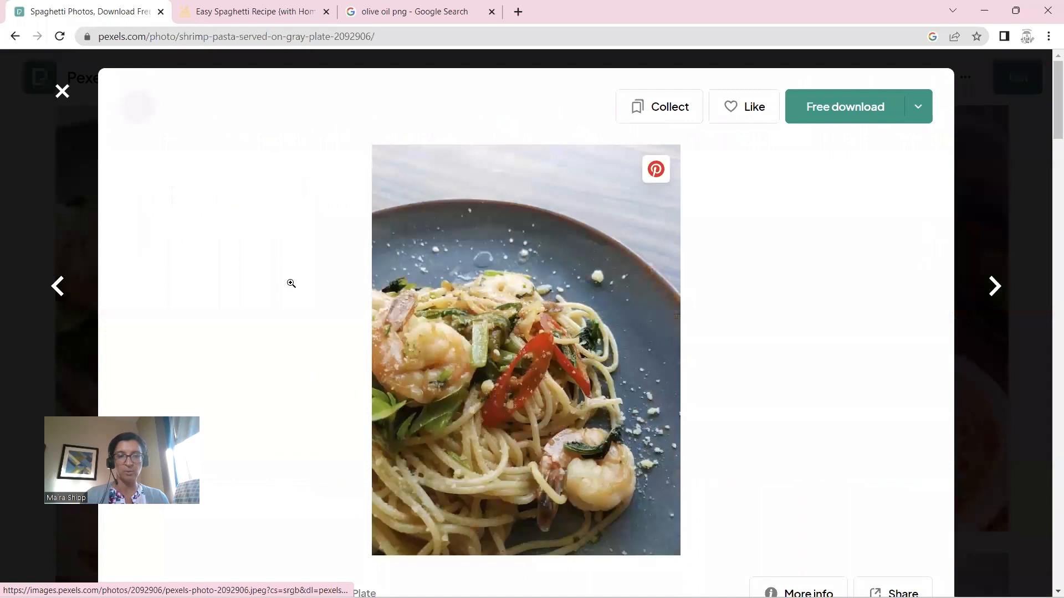
right_click(567, 319)
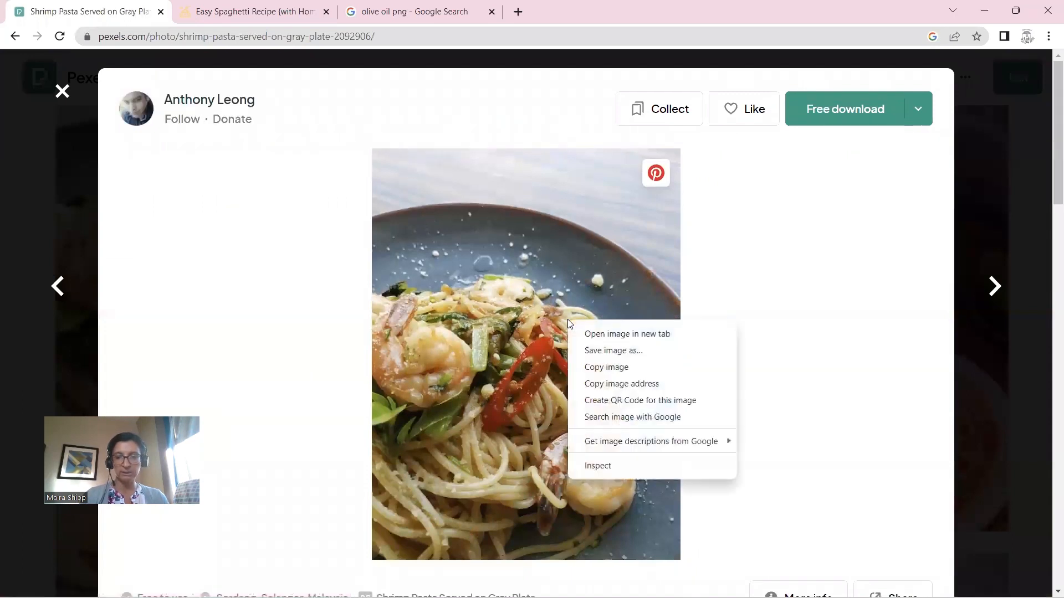
left_click(592, 350)
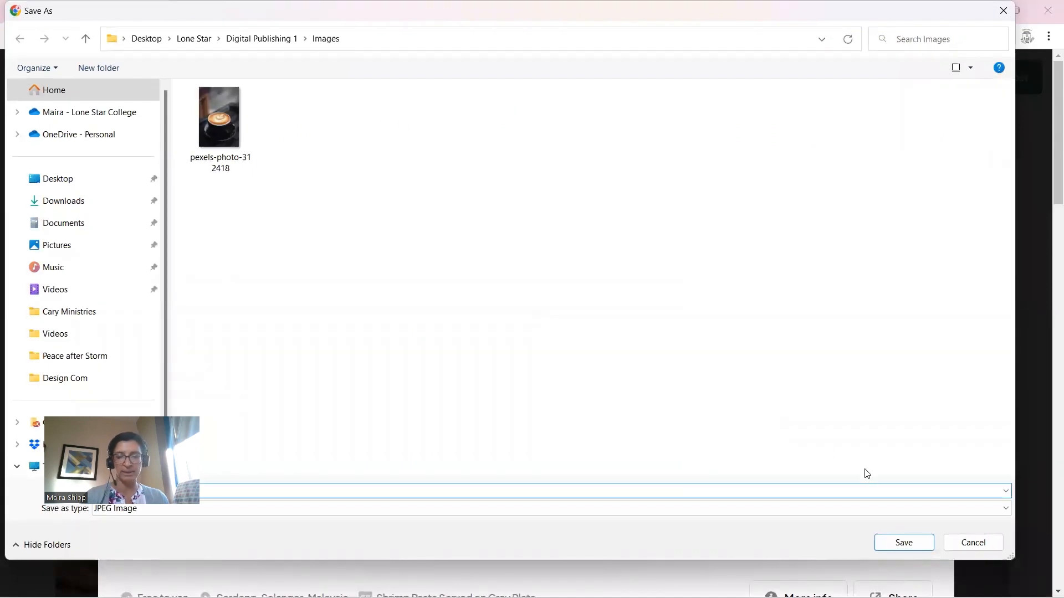
left_click(898, 542)
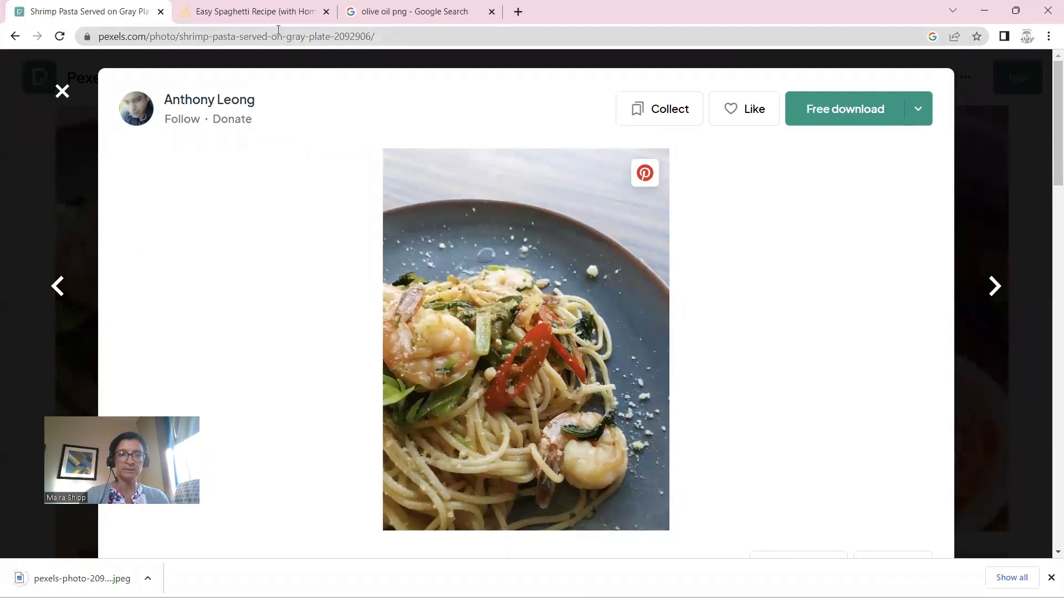
Review the Easy Spaghetti Recipe on lilluna.com, including its title, description, times and servings.
left_click(266, 19)
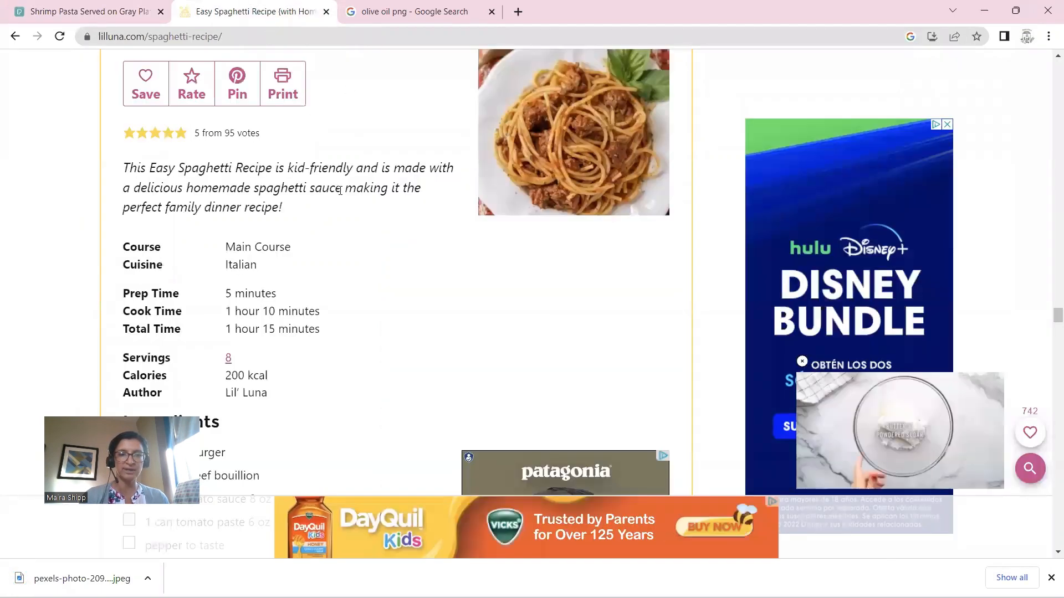
scroll(340, 190, "up", 4)
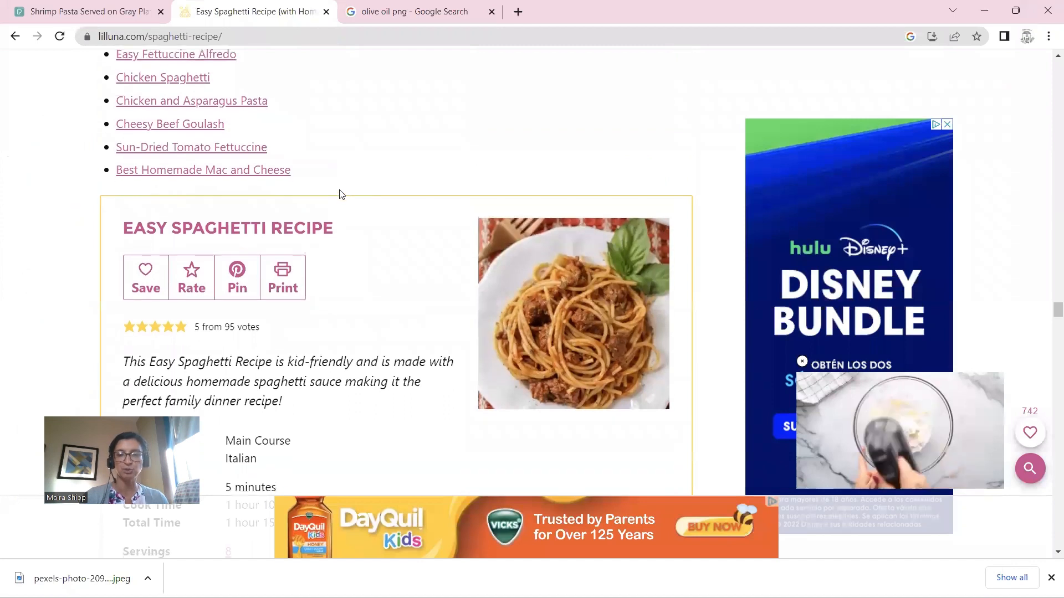
scroll(340, 194, "down", 1)
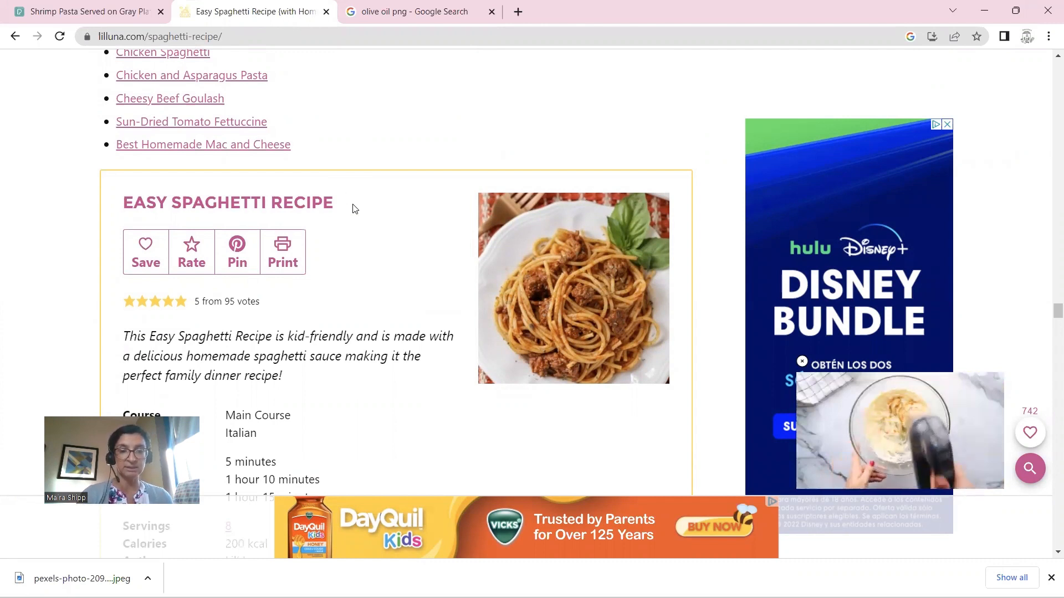
scroll(359, 213, "down", 1)
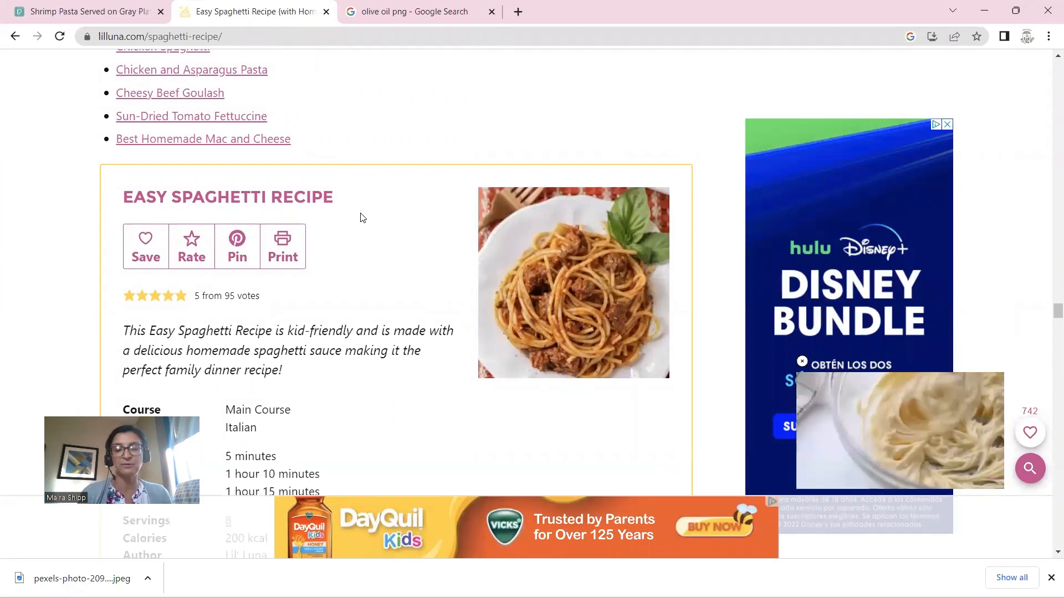
scroll(361, 218, "down", 2)
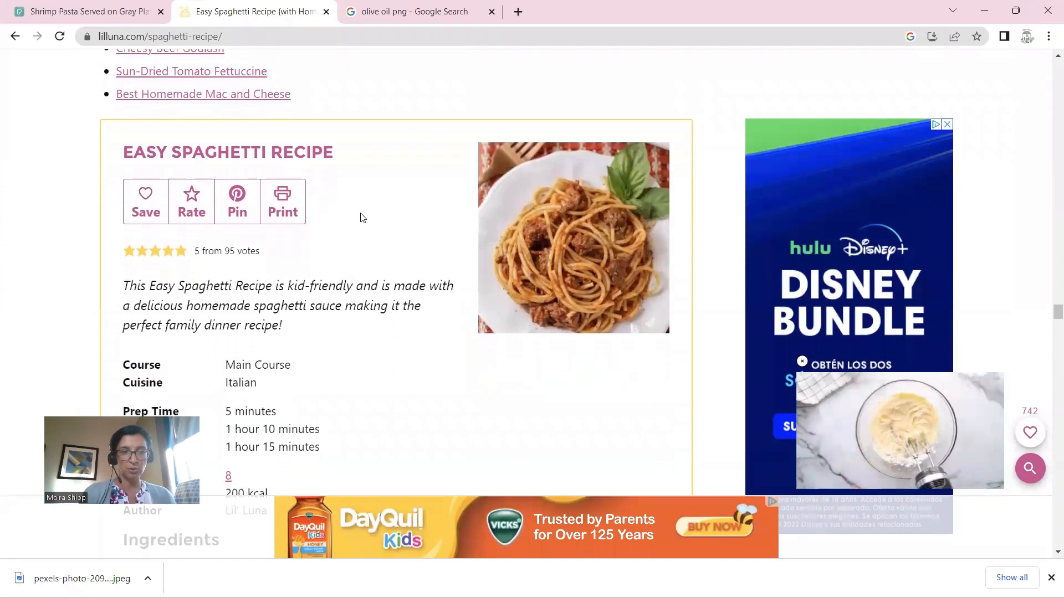
scroll(360, 217, "down", 2)
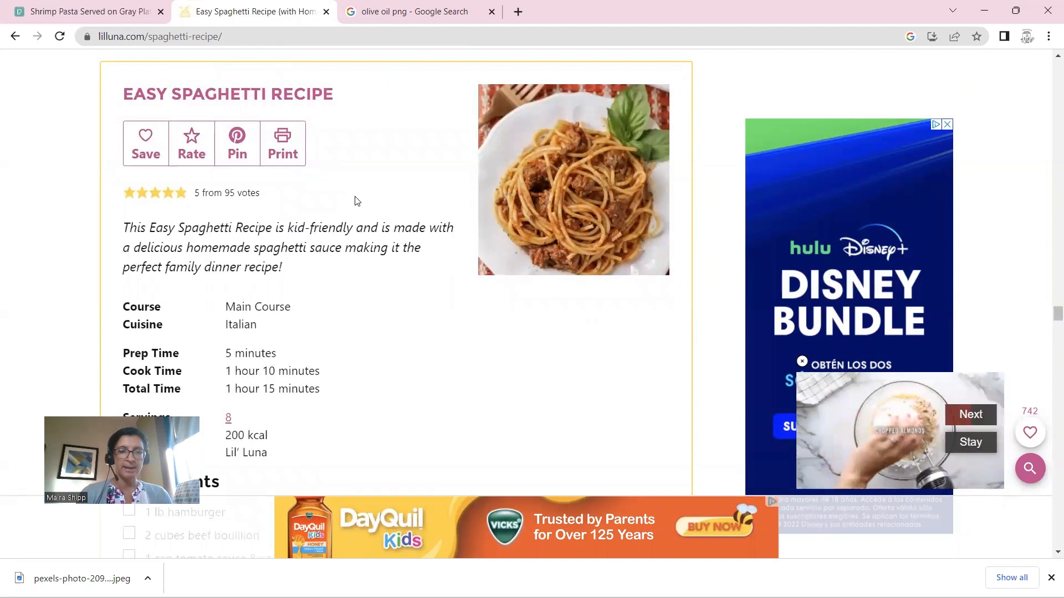
Browse the olive oil png image results, previewing the PNGWing and PurePNG bottle pictures as candidates for the layout.
left_click(368, 19)
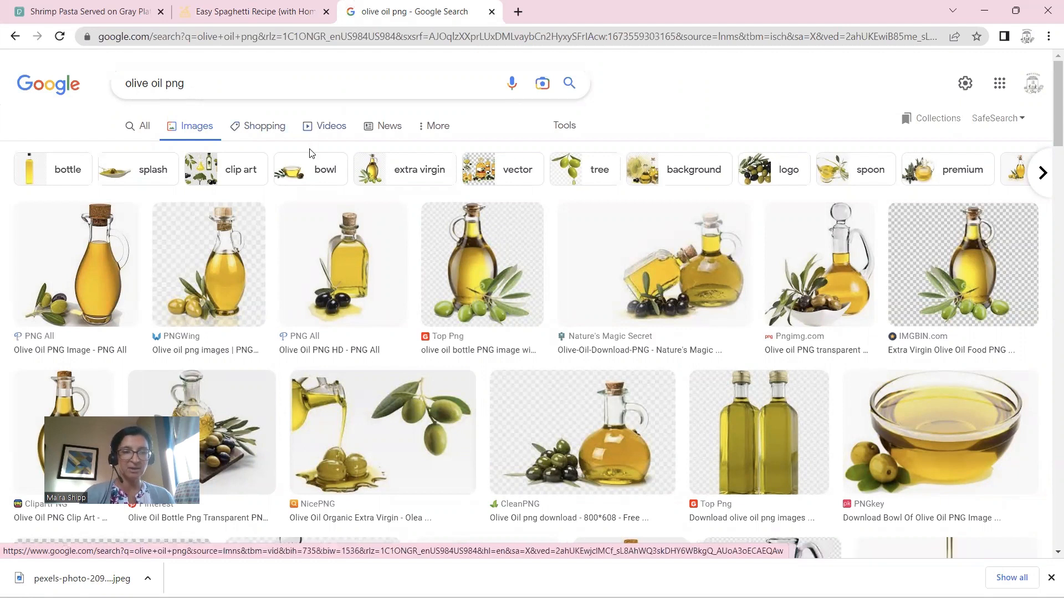
left_click(209, 254)
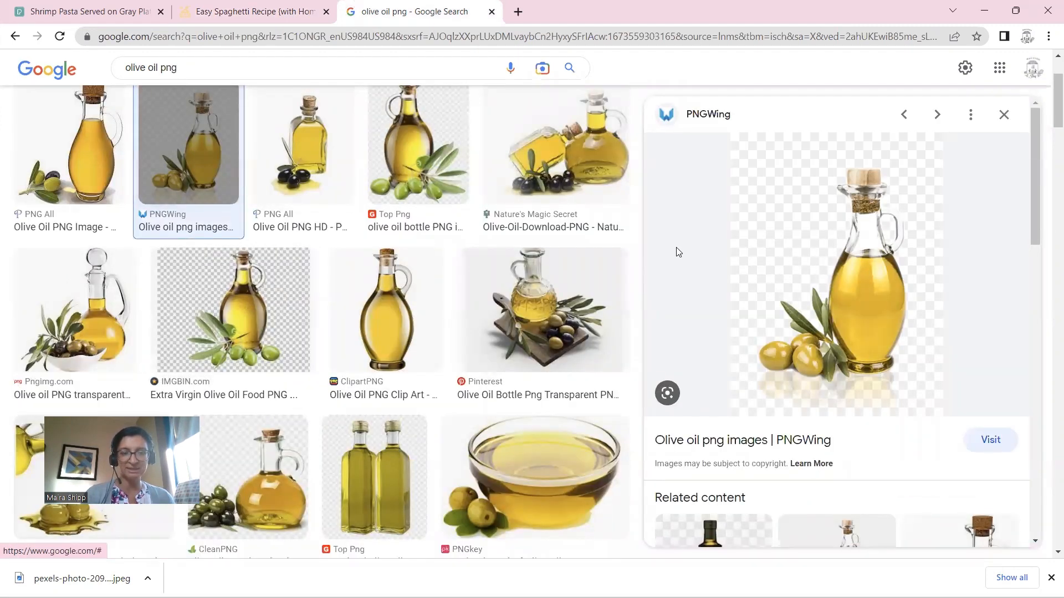
left_click(1004, 115)
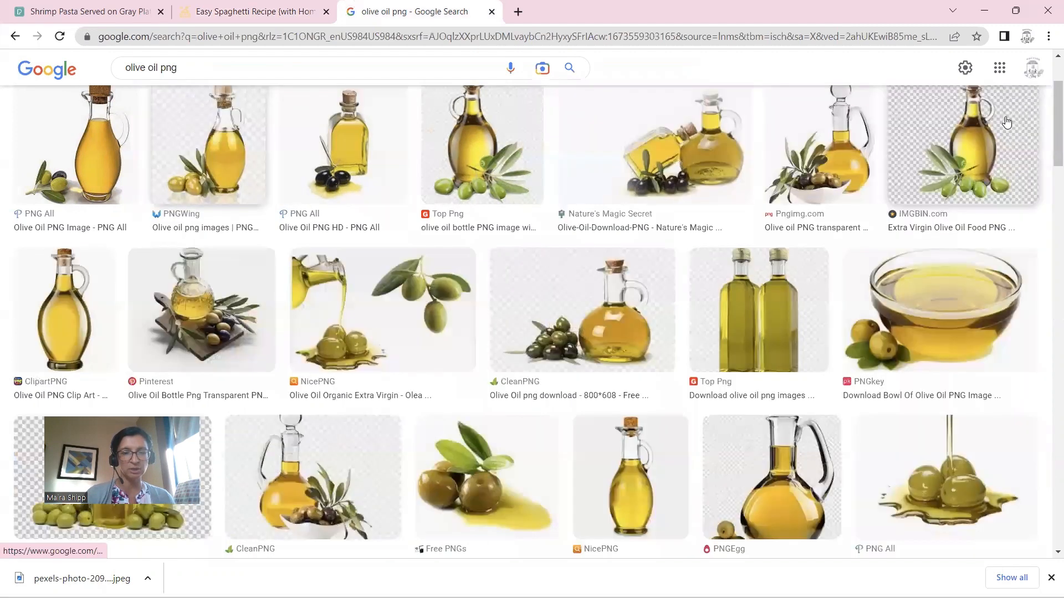
scroll(521, 365, "down", 1)
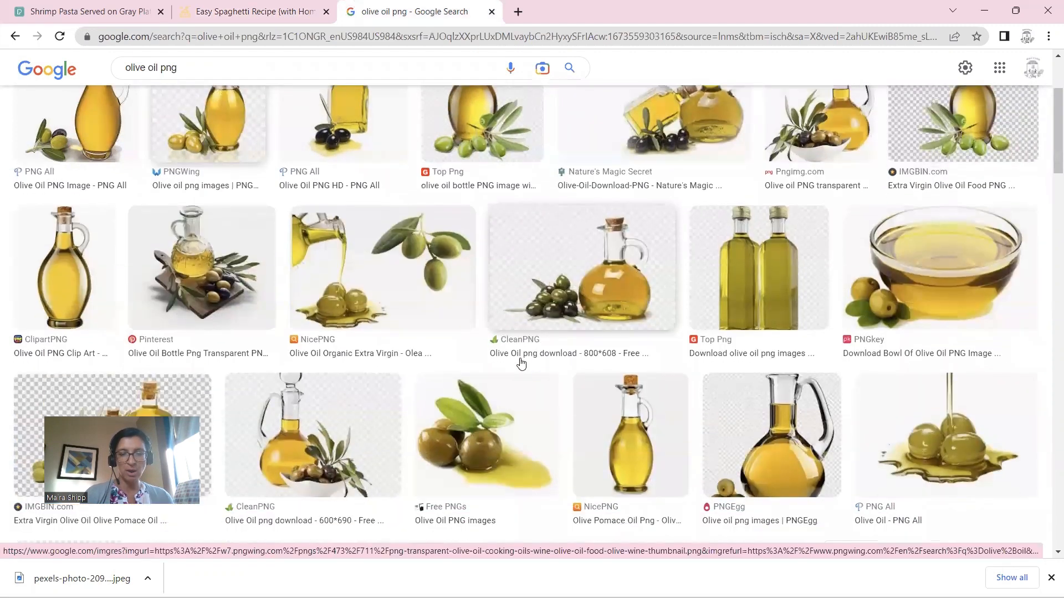
scroll(521, 363, "down", 2)
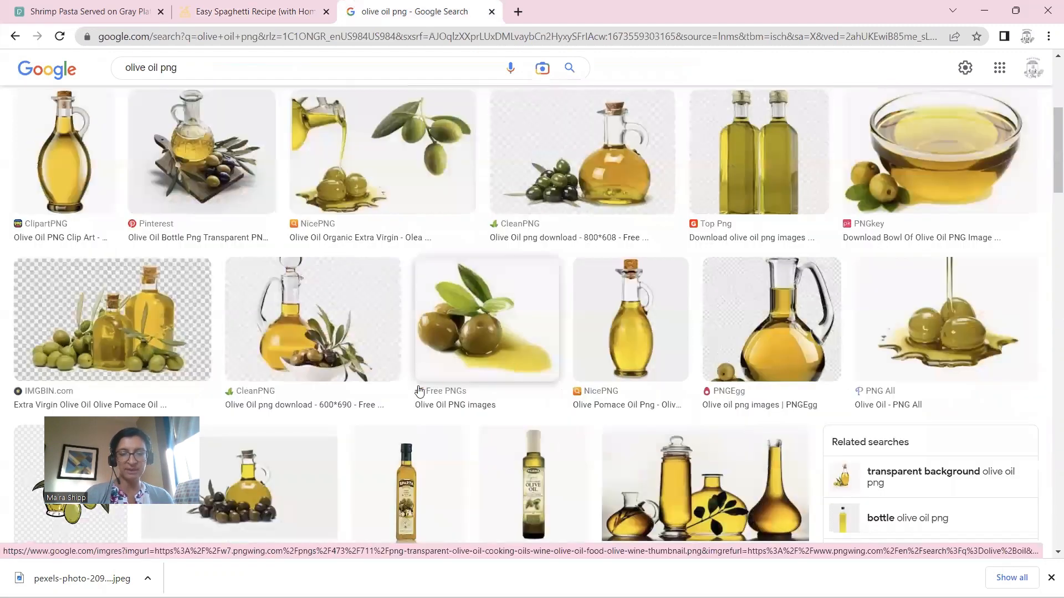
scroll(419, 391, "down", 2)
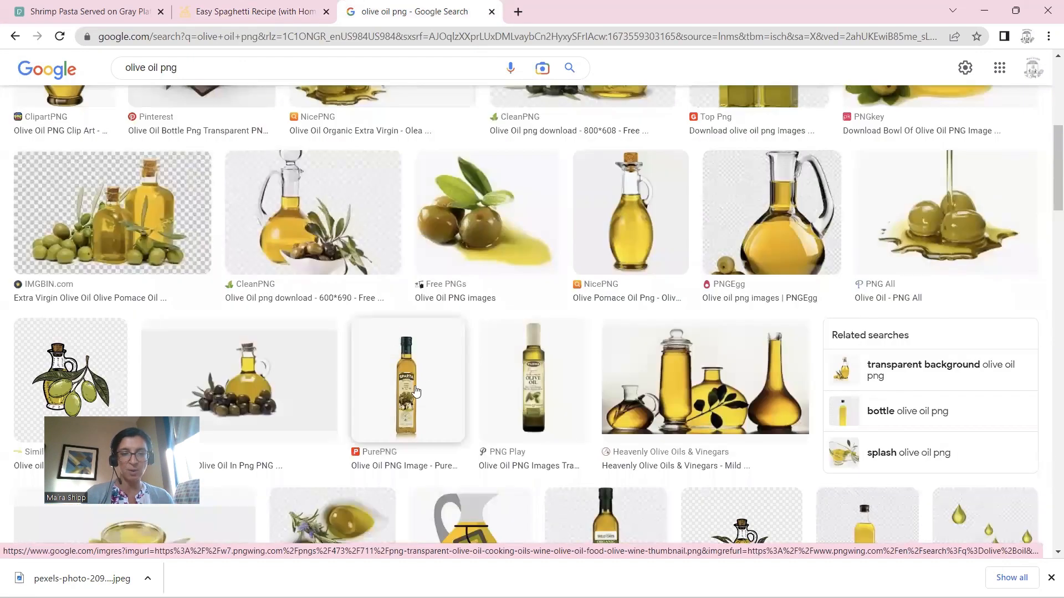
left_click(431, 361)
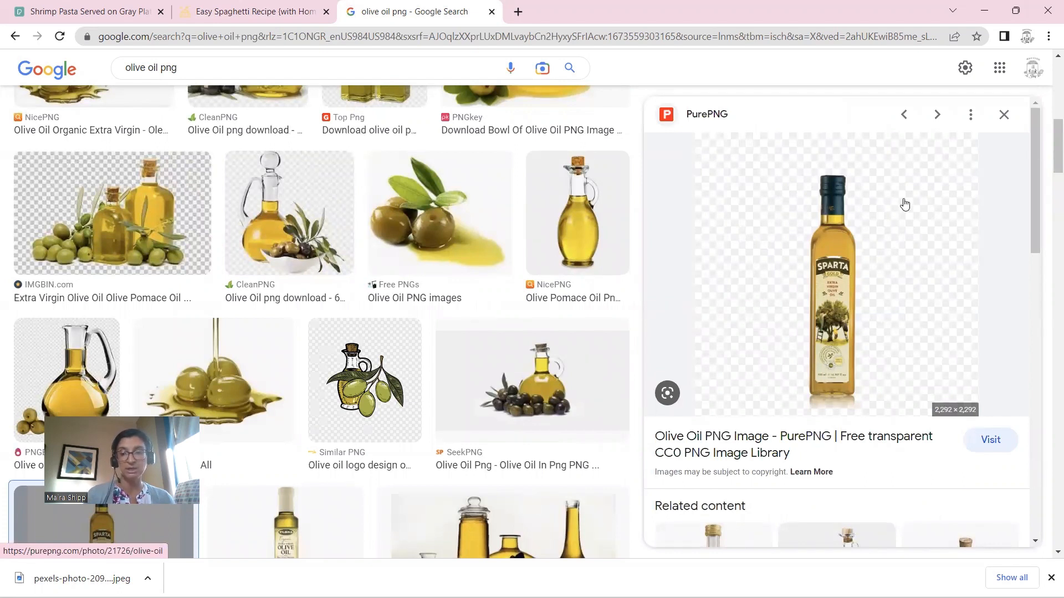
left_click(1005, 116)
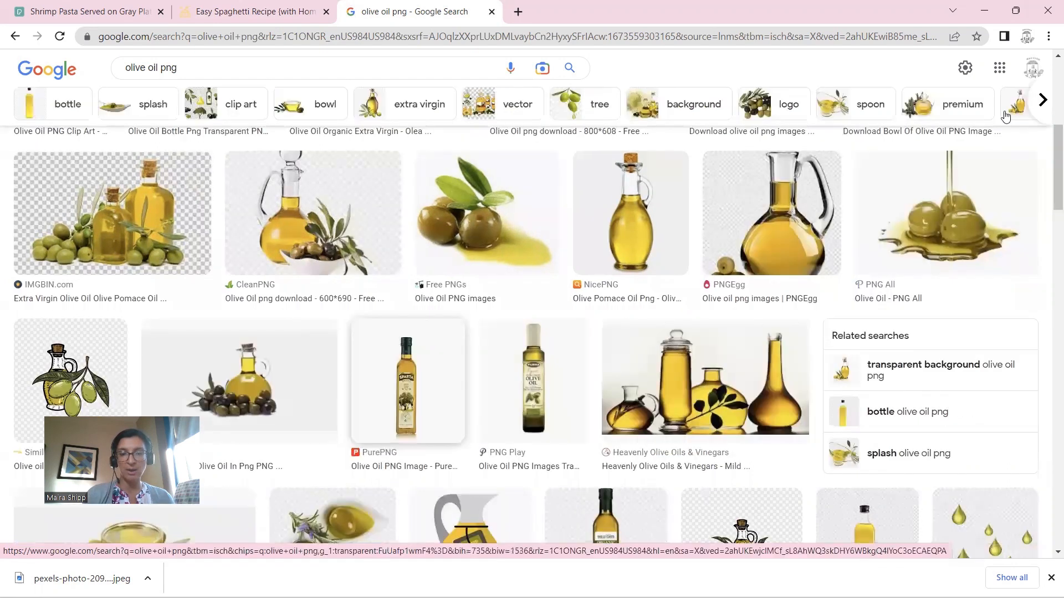
Save the PNG Play Flora olive oil bottle picture as Olive-Oil-PNG-Free-File-Download, a PNG image, in the Images folder.
left_click(543, 365)
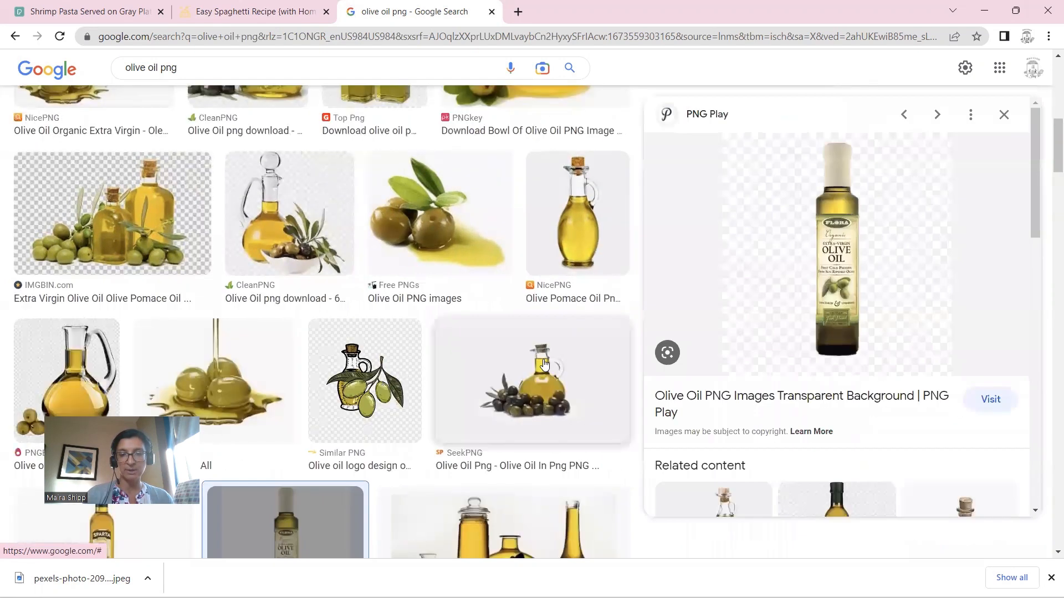
right_click(834, 228)
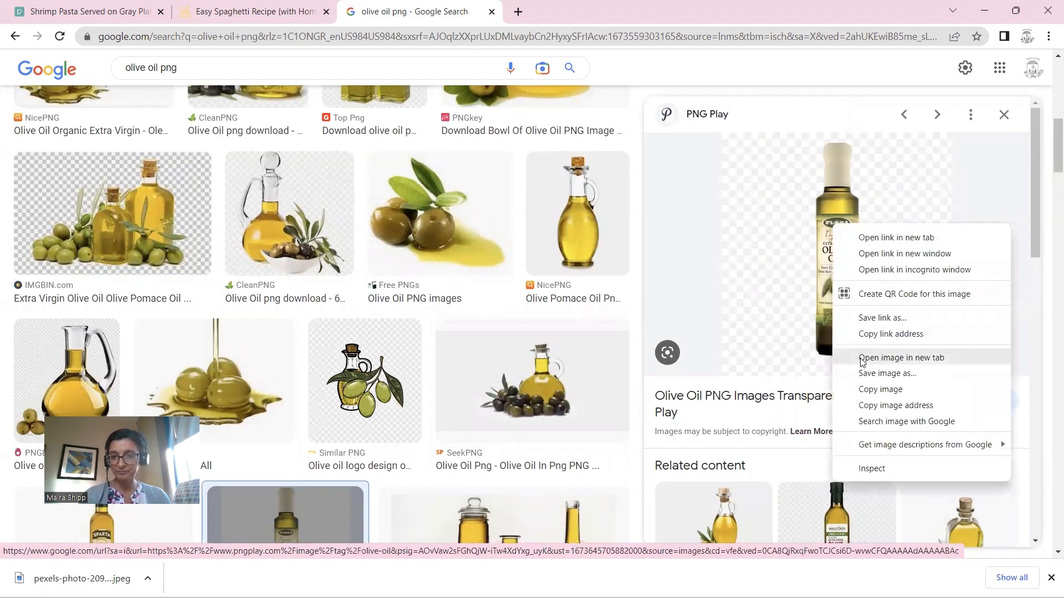
left_click(882, 377)
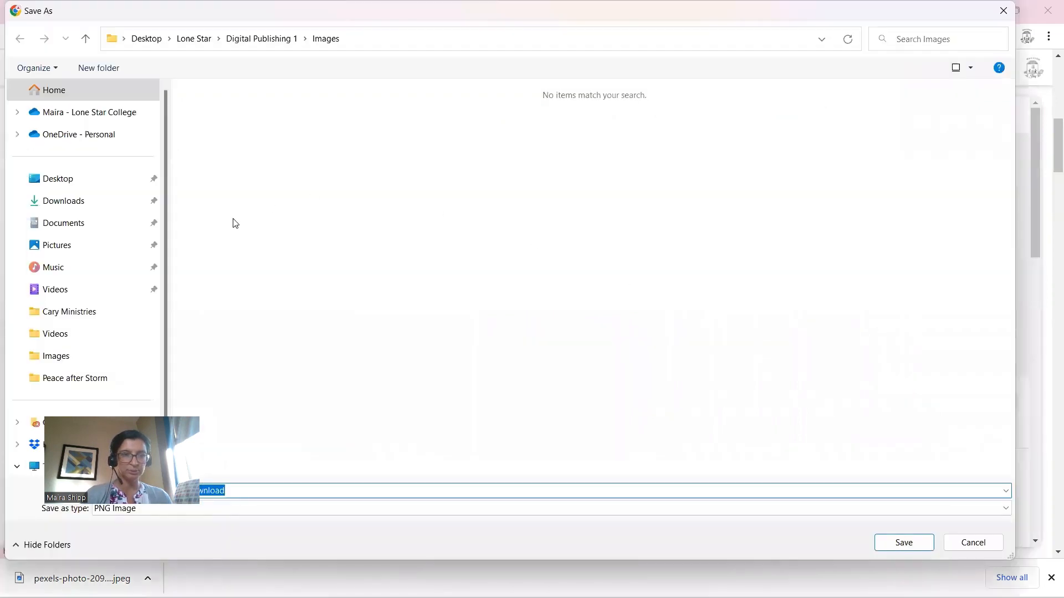
left_click_drag(131, 450, 121, 388)
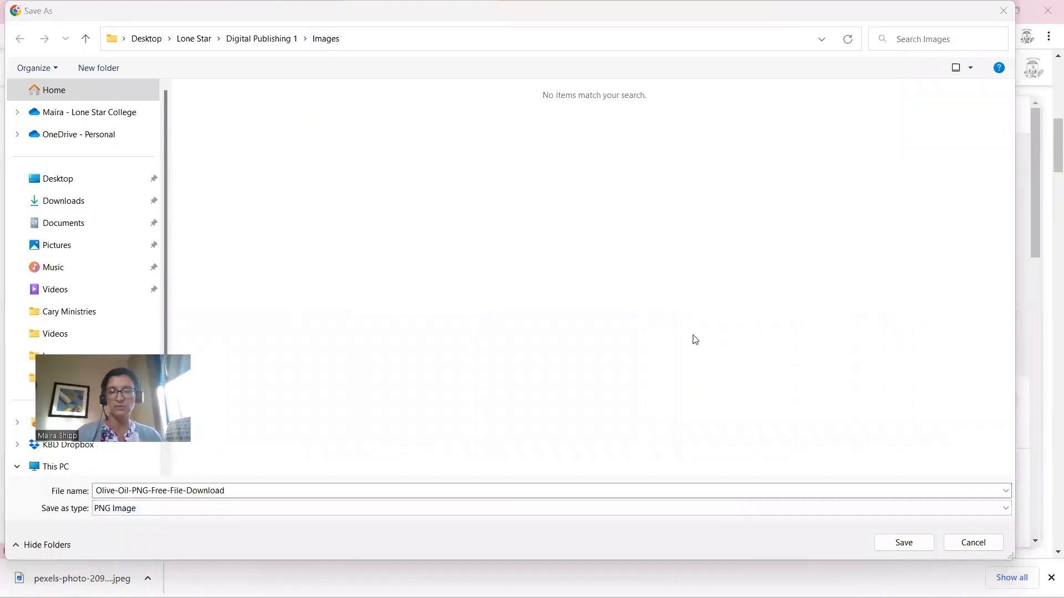
left_click(898, 546)
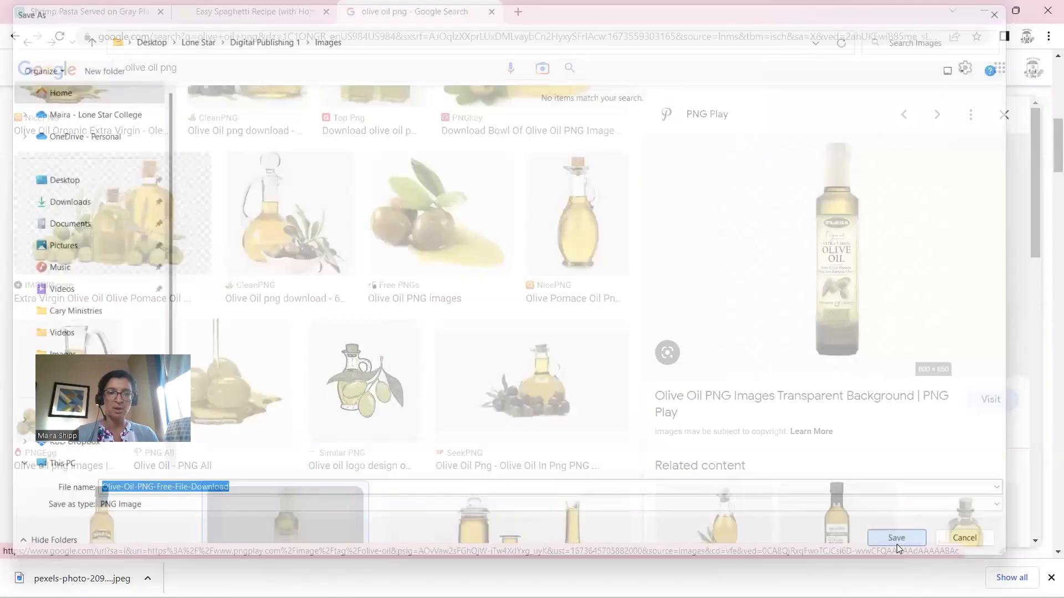
Switch to InDesign and save the document as Magazine-Design, an InDesign 2022 document, in the Digital Publishing 1 folder.
key("alt+Tab")
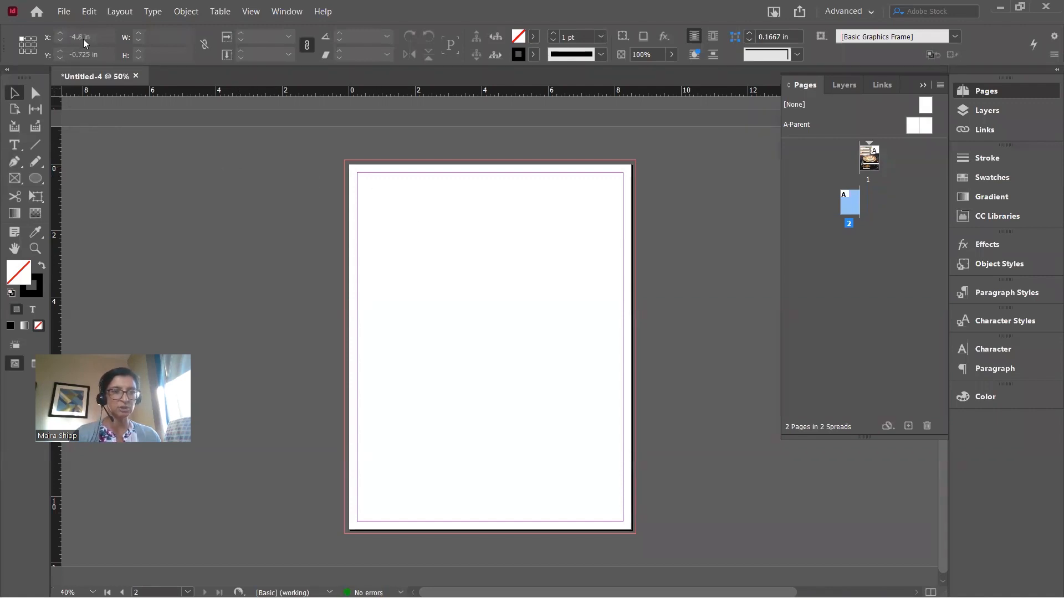
left_click(64, 12)
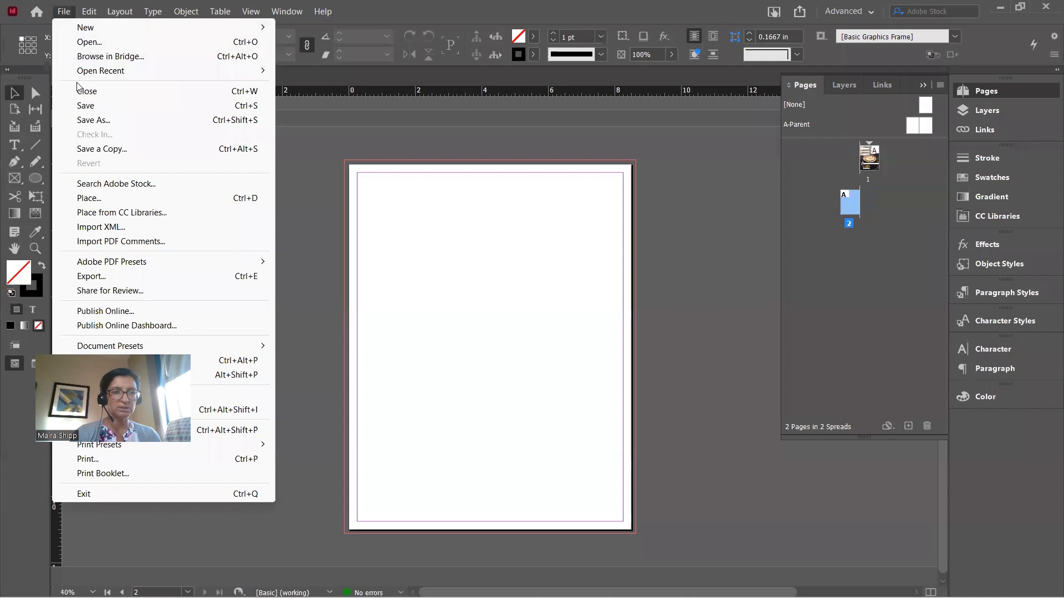
left_click(92, 119)
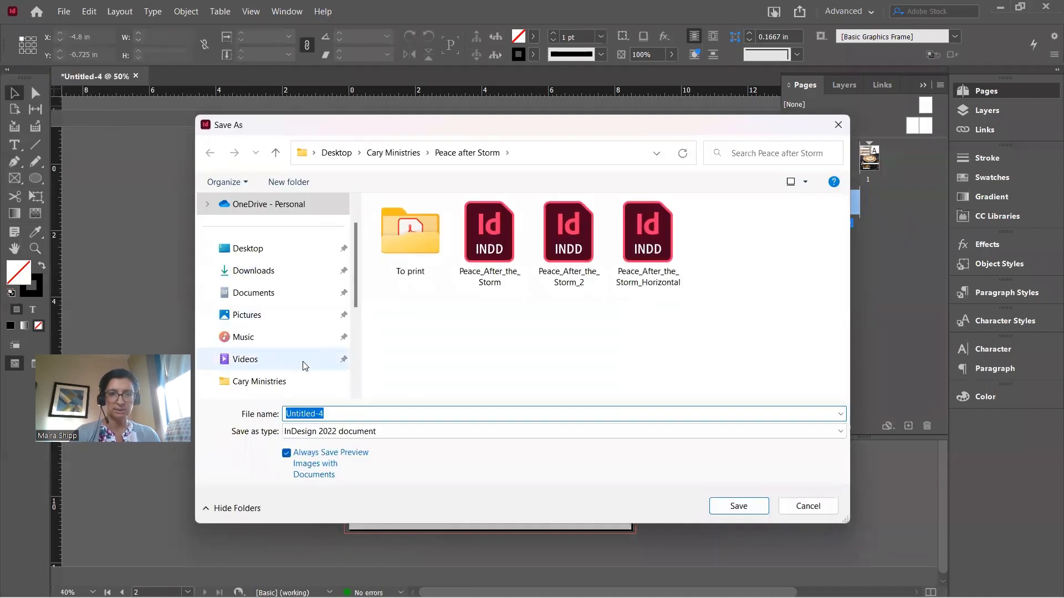
scroll(299, 338, "down", 2)
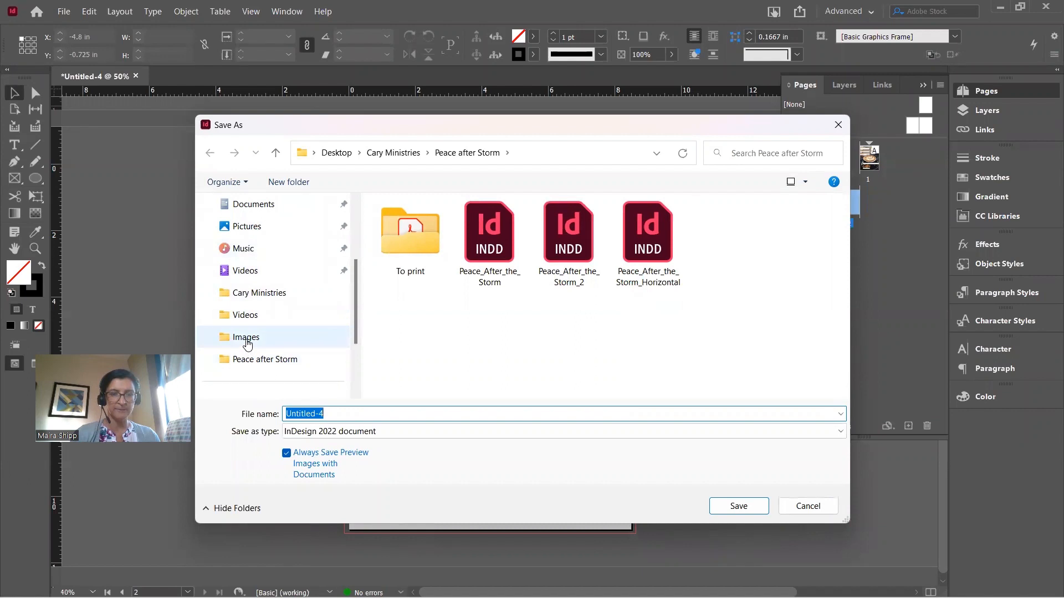
left_click(247, 343)
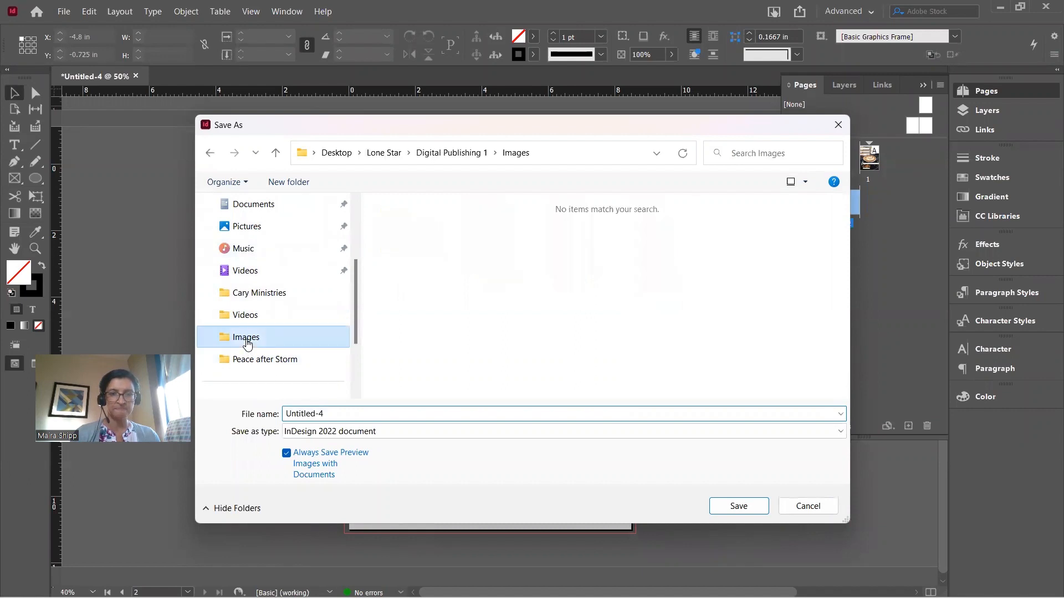
left_click(472, 154)
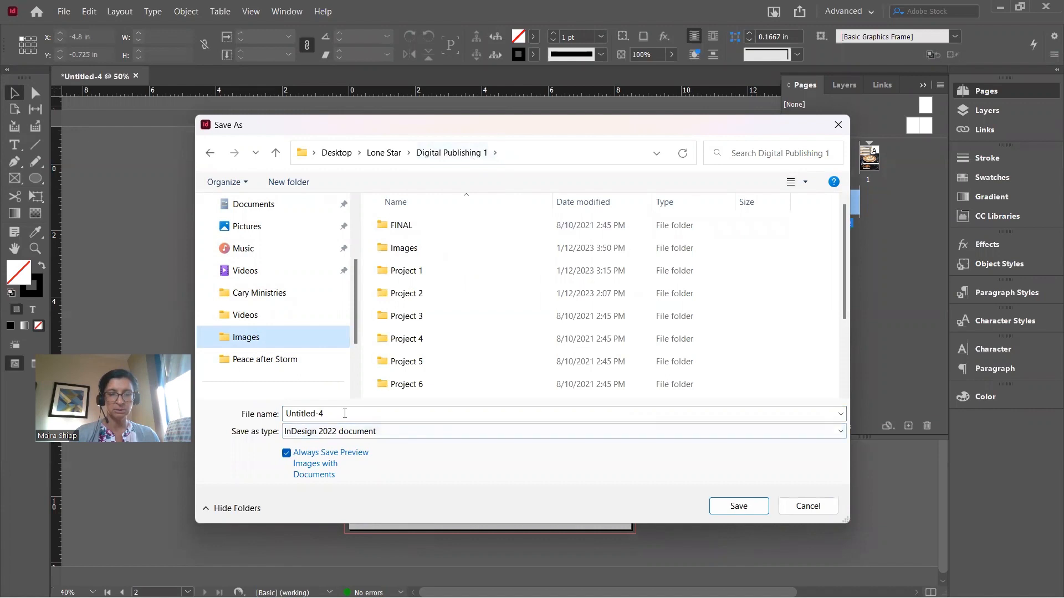
left_click(344, 413)
type("Mag")
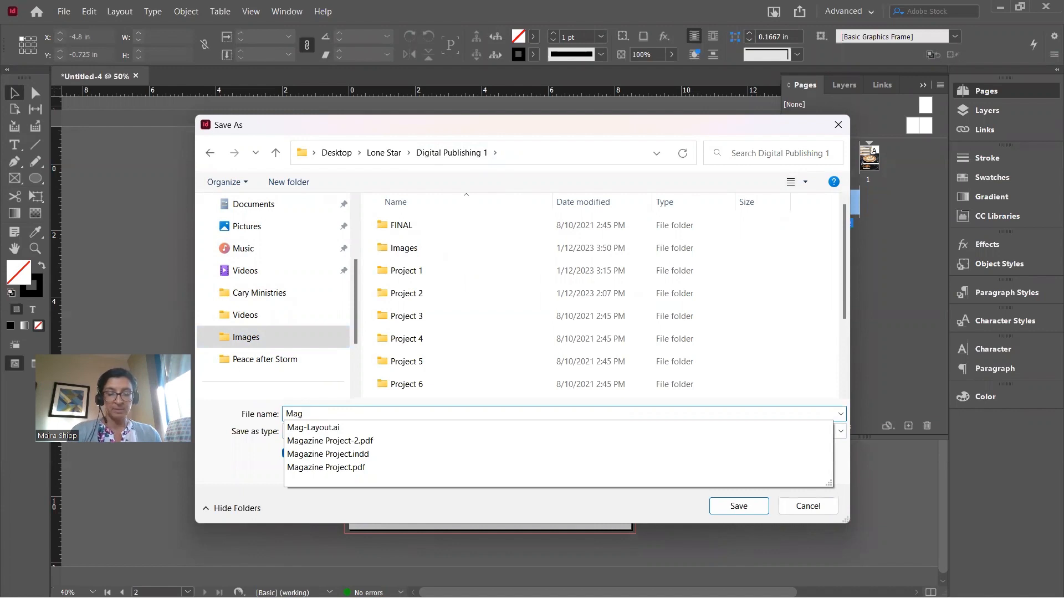
type("azine")
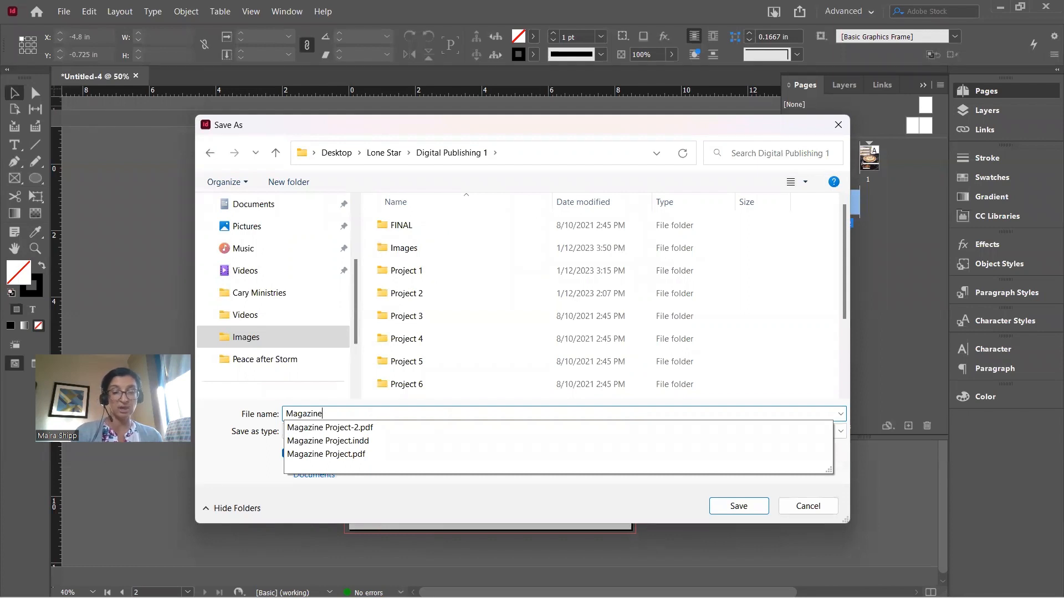
type("-")
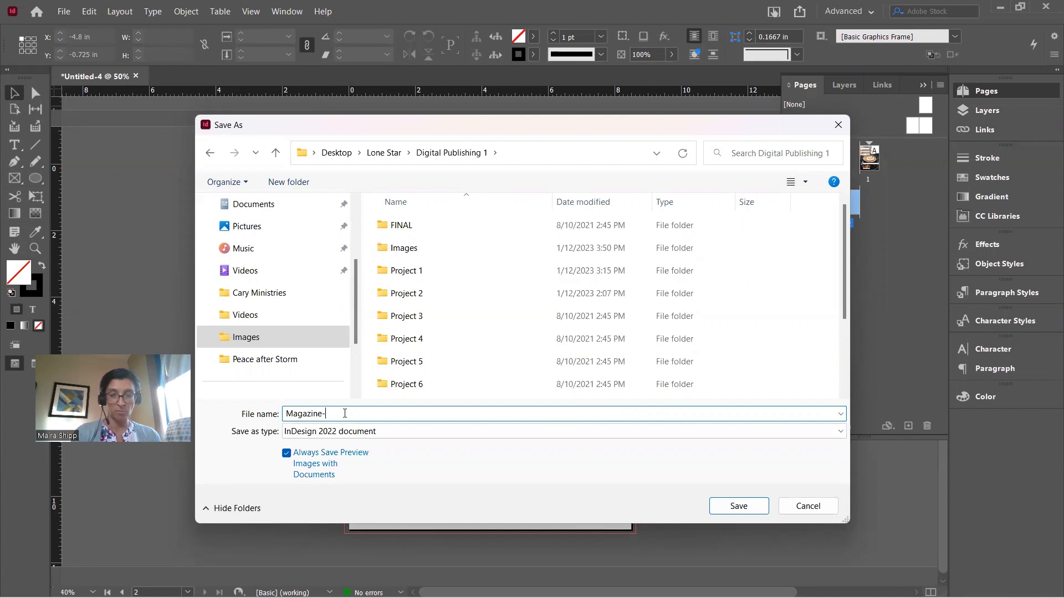
type("Design")
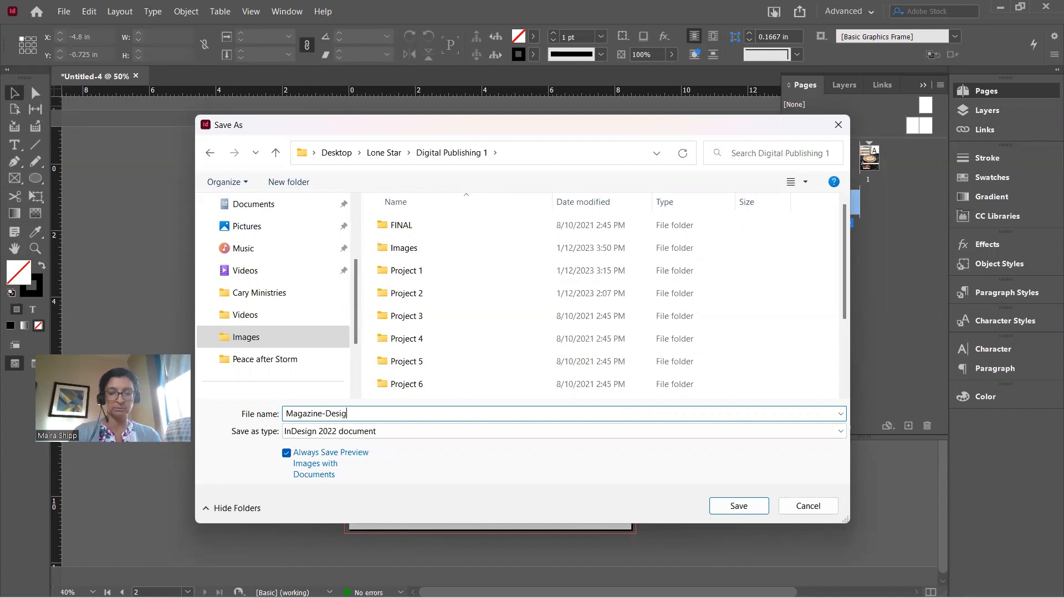
left_click(738, 506)
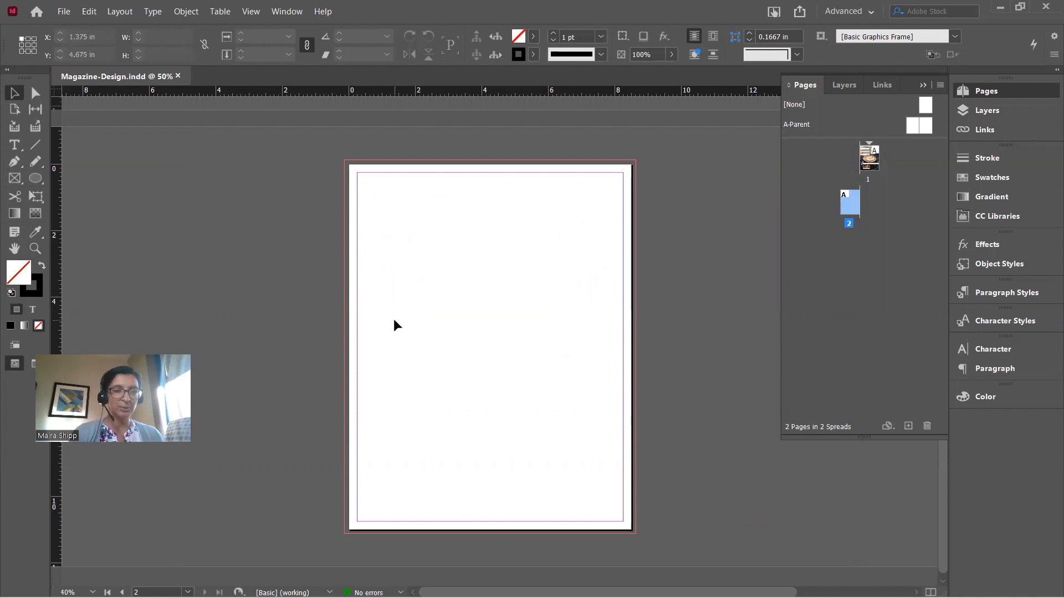
Draw a circular ellipse frame about 5.2 in wide at page 2's left margin and place pexels-photo-2092906 in it.
left_click(15, 181)
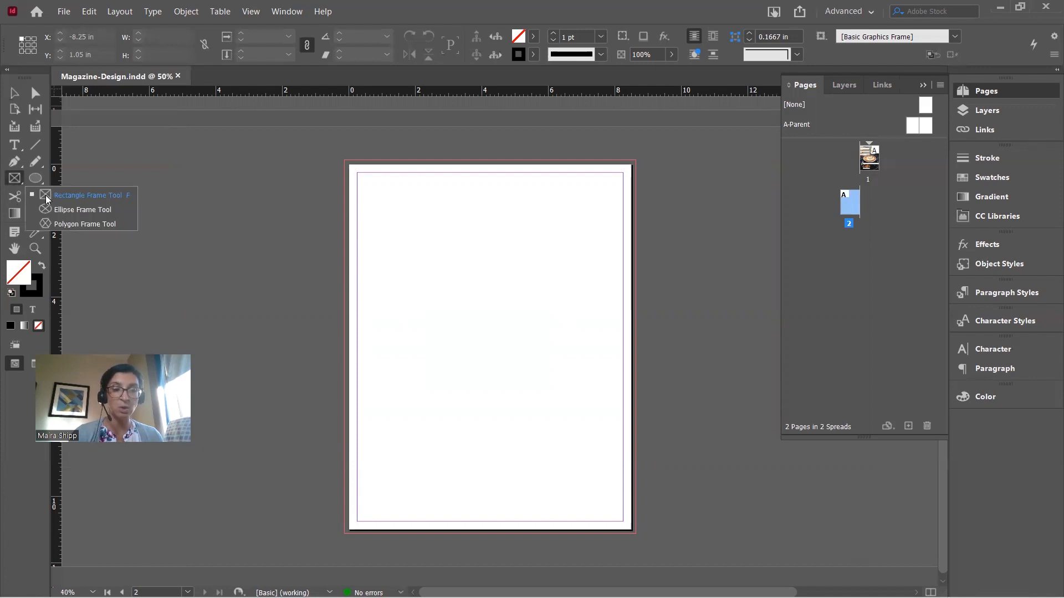
left_click(72, 210)
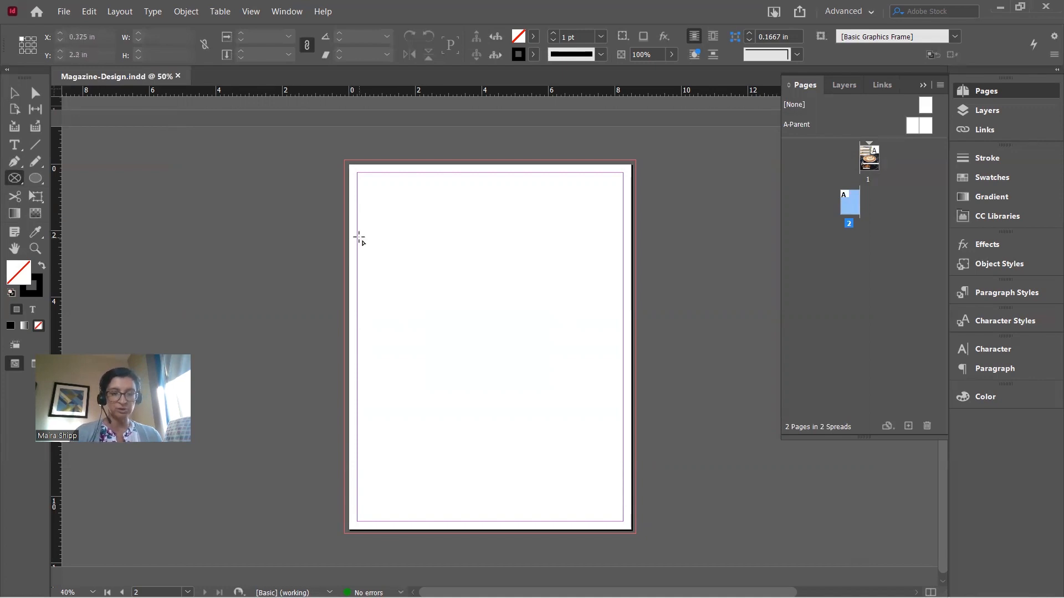
left_click_drag(359, 238, 610, 414)
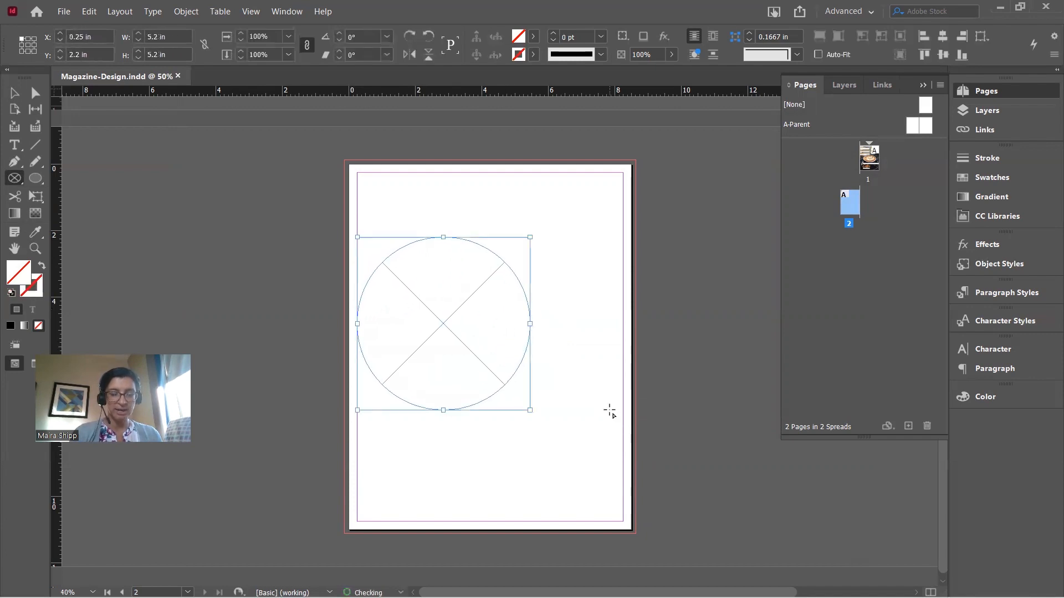
key("ctrl+d")
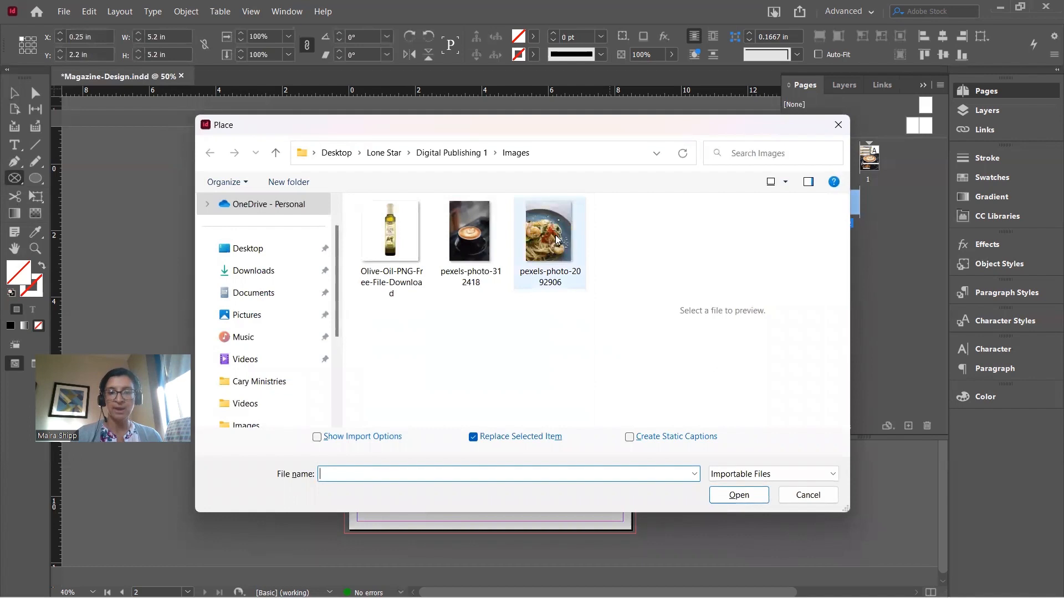
left_click(569, 257)
left_click(734, 496)
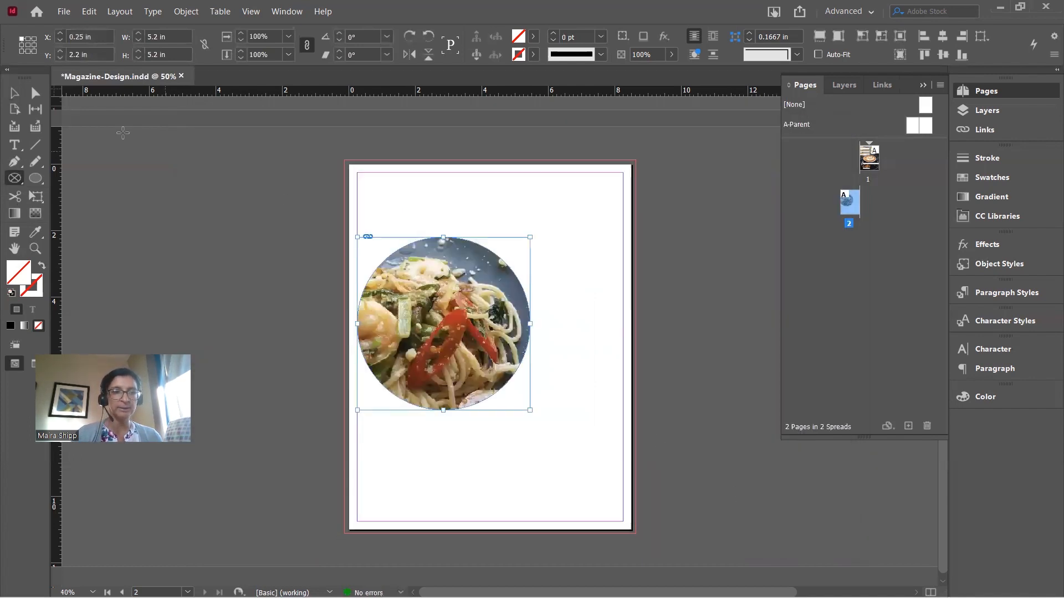
Scale the pasta photo inside its circular frame to about 71% and shift it up to about Y -1.96 in.
left_click(35, 92)
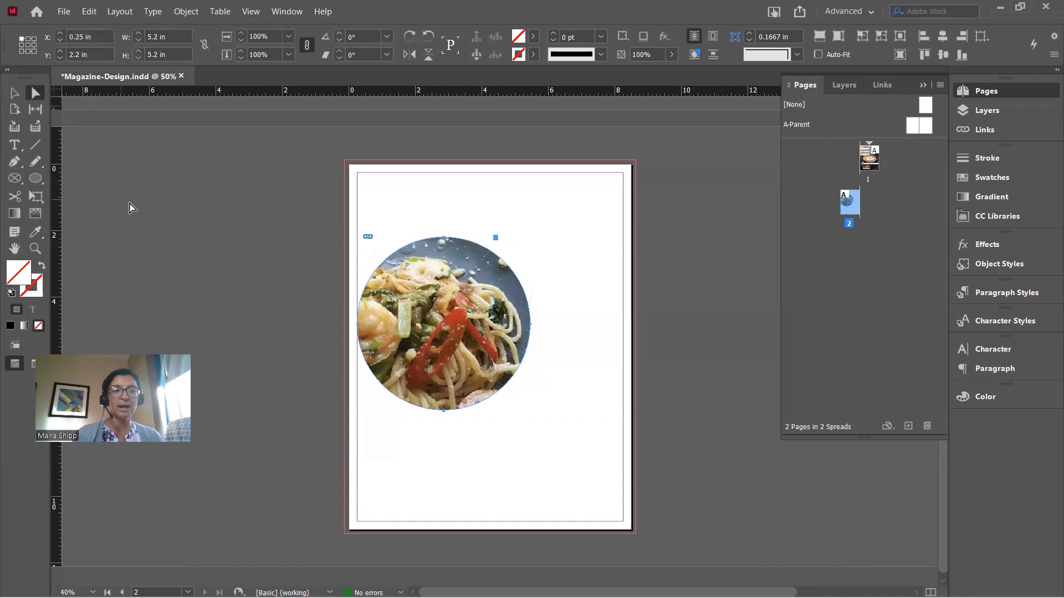
left_click(430, 324)
left_click(433, 324)
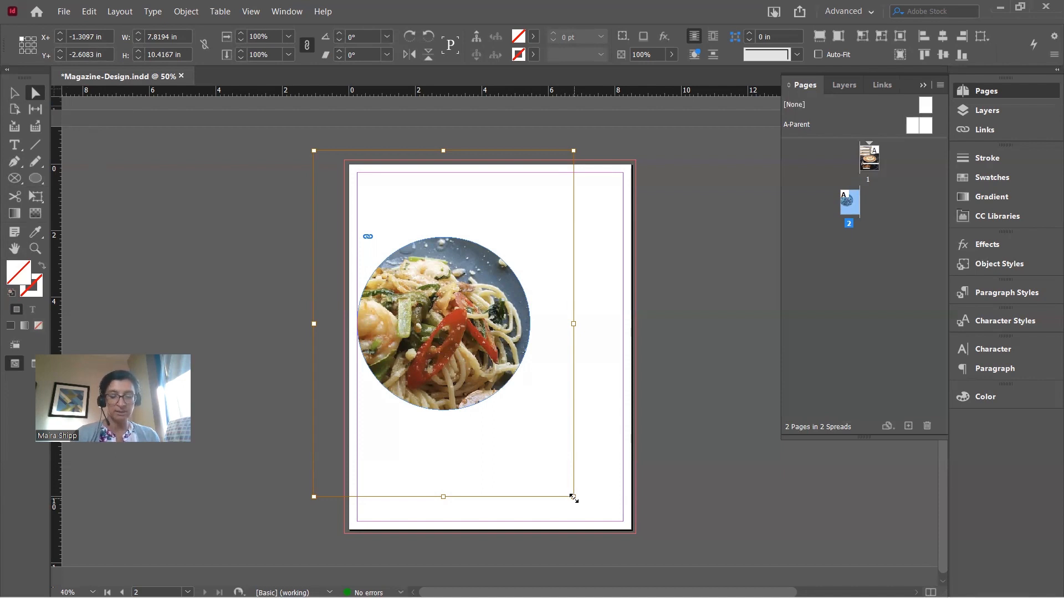
left_click_drag(573, 497, 531, 439)
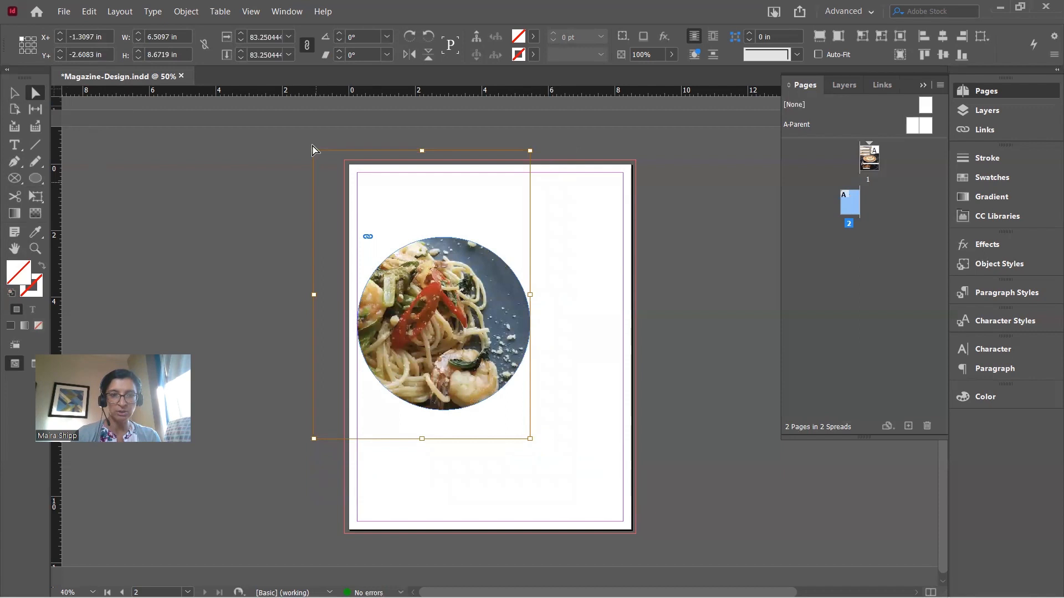
left_click_drag(313, 150, 345, 193)
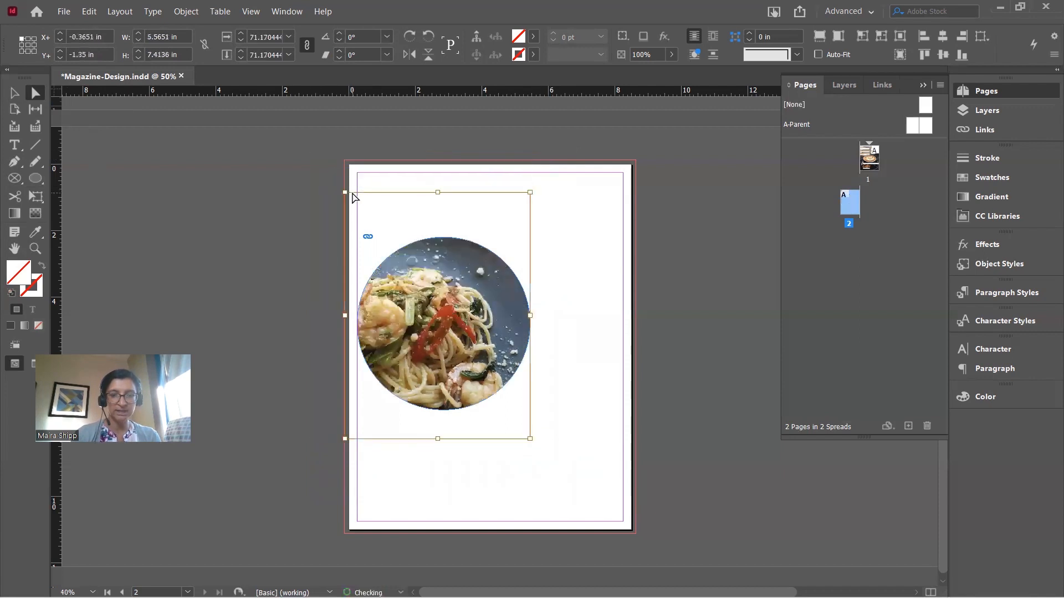
left_click_drag(428, 314, 426, 294)
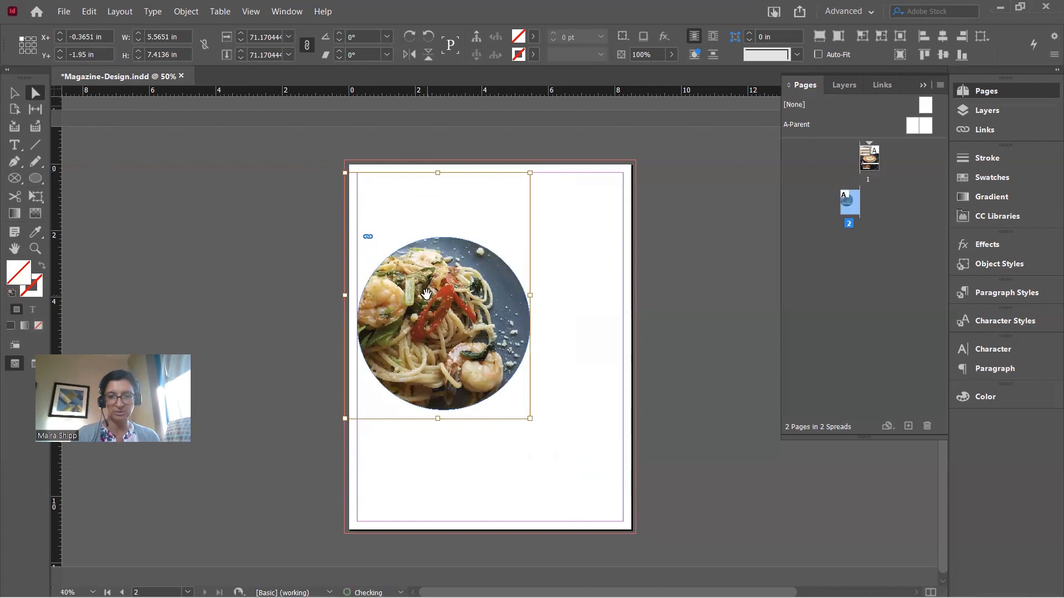
key("Up")
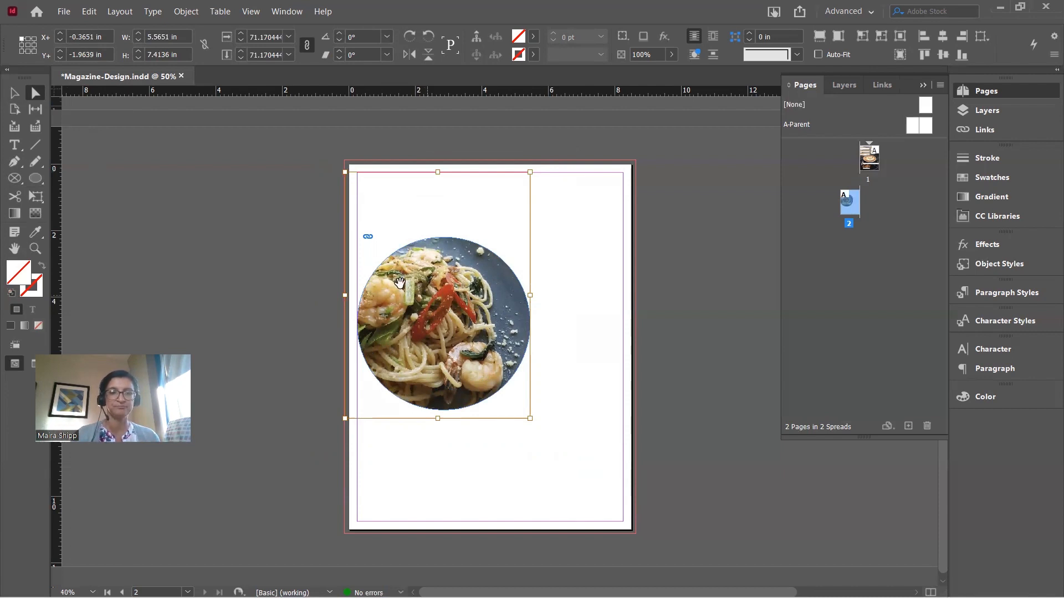
Deselect the pasta photo and copy the EASY SPAGHETTI RECIPE heading from the lilluna.com recipe page in the browser.
left_click(317, 263)
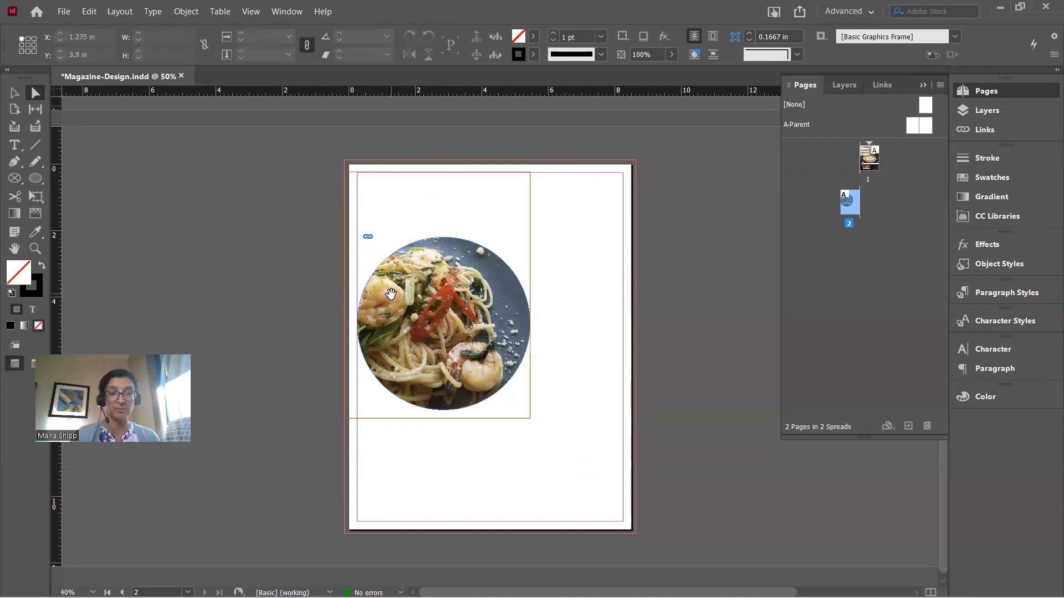
left_click(14, 93)
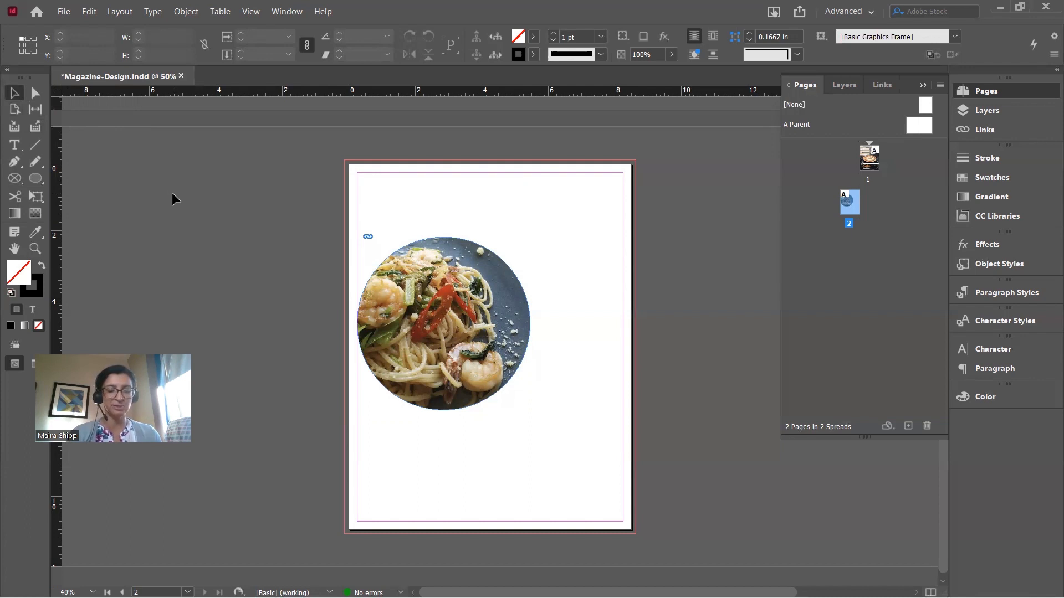
key("alt+Tab")
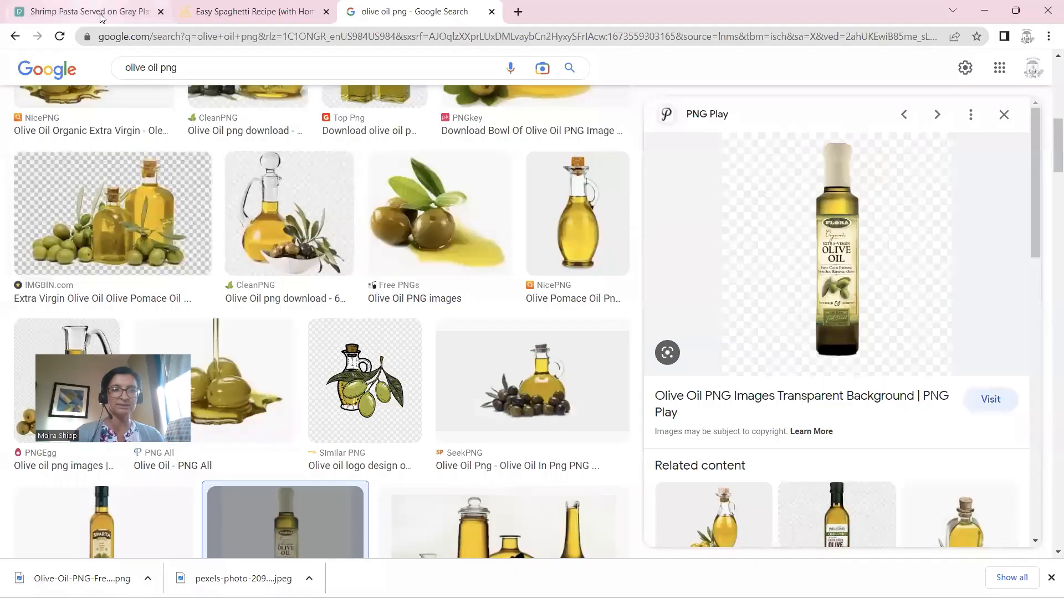
left_click(184, 15)
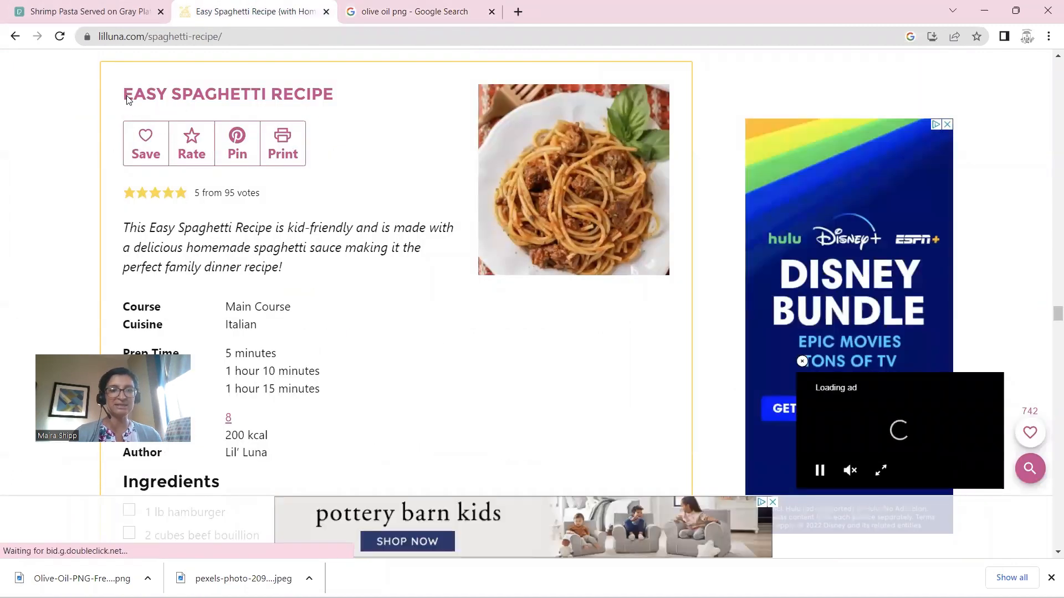
left_click_drag(125, 96, 334, 86)
key("ctrl+c")
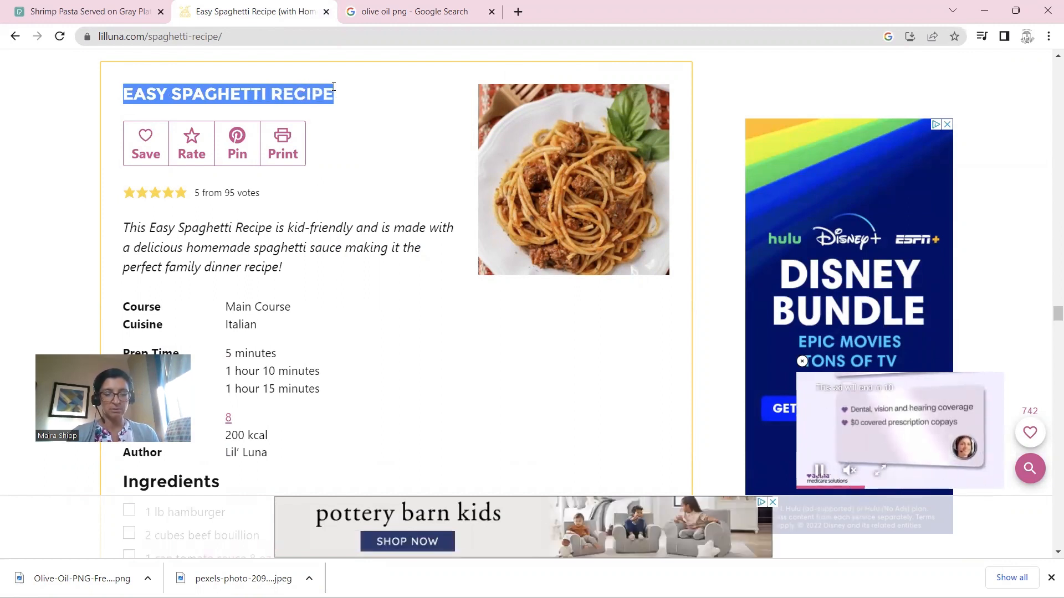
Switch to InDesign, create a text frame about 8 in wide along page 2's top margin, and paste the EASY SPAGHETTI RECIPE heading into it.
key("alt+Tab")
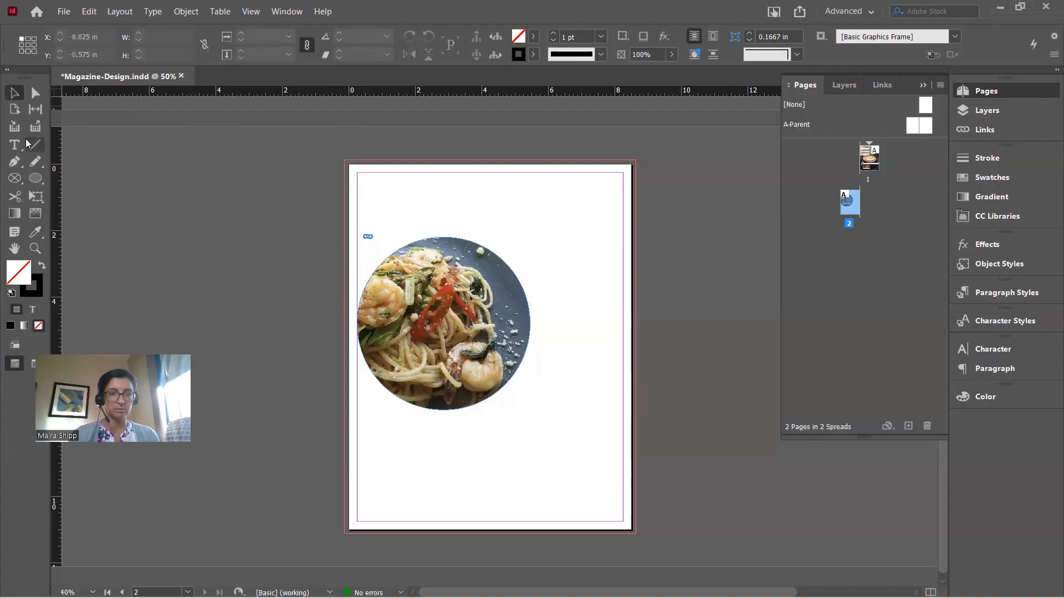
left_click(21, 146)
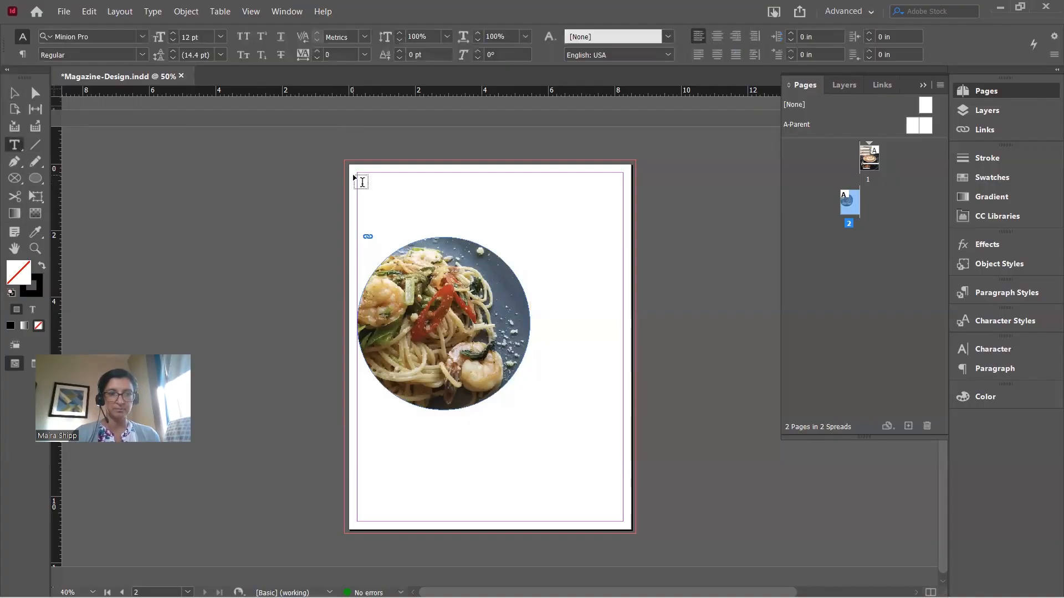
left_click_drag(358, 171, 623, 197)
key("ctrl+v")
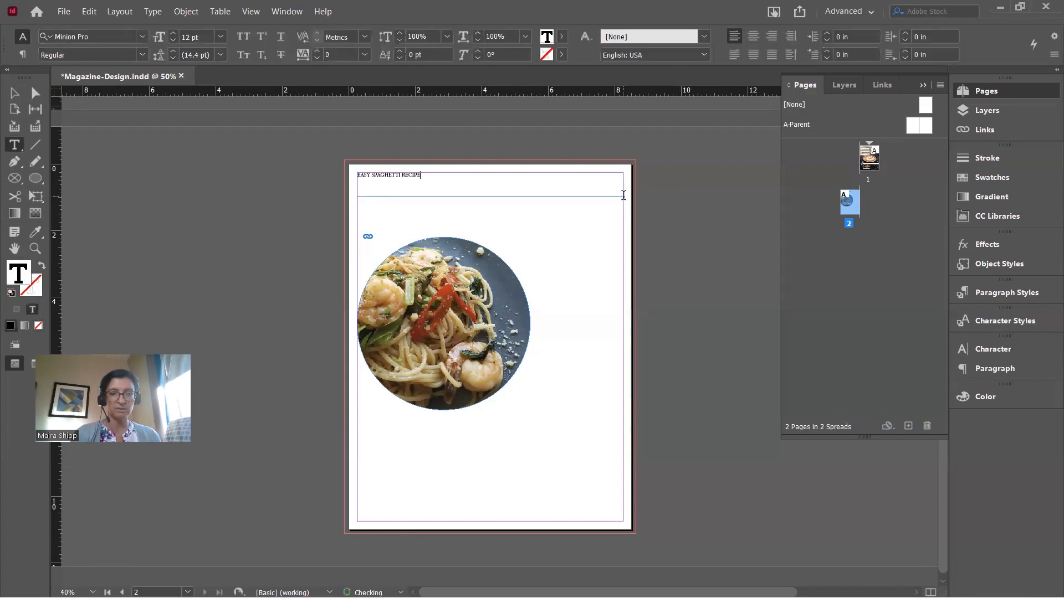
Select the whole EASY SPAGHETTI RECIPE title and open the list of fonts for it.
left_click(432, 175)
key("ctrl+=")
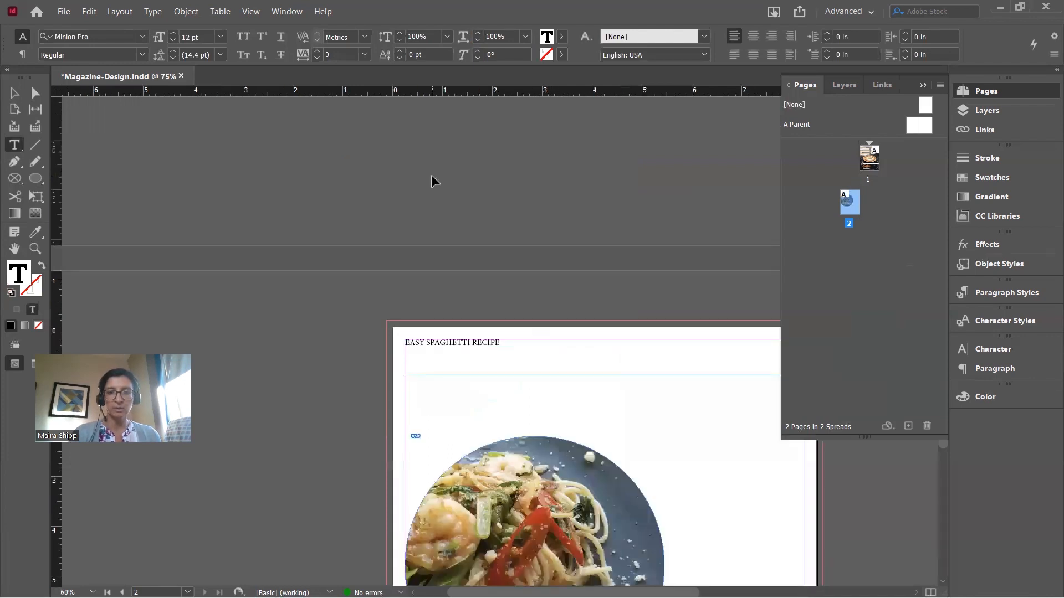
scroll(472, 239, "right", 5)
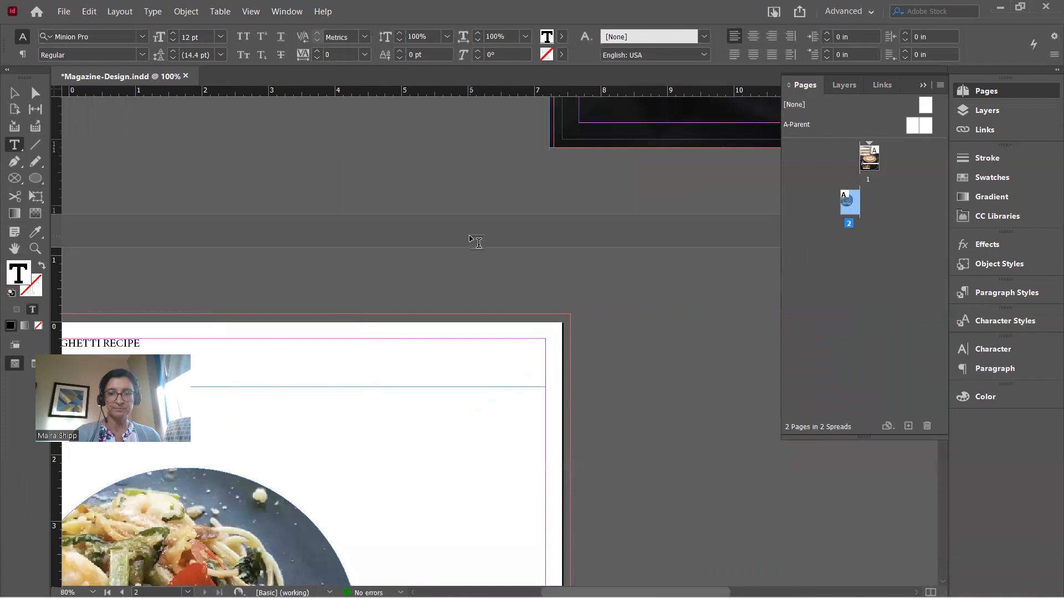
scroll(472, 240, "left", 3)
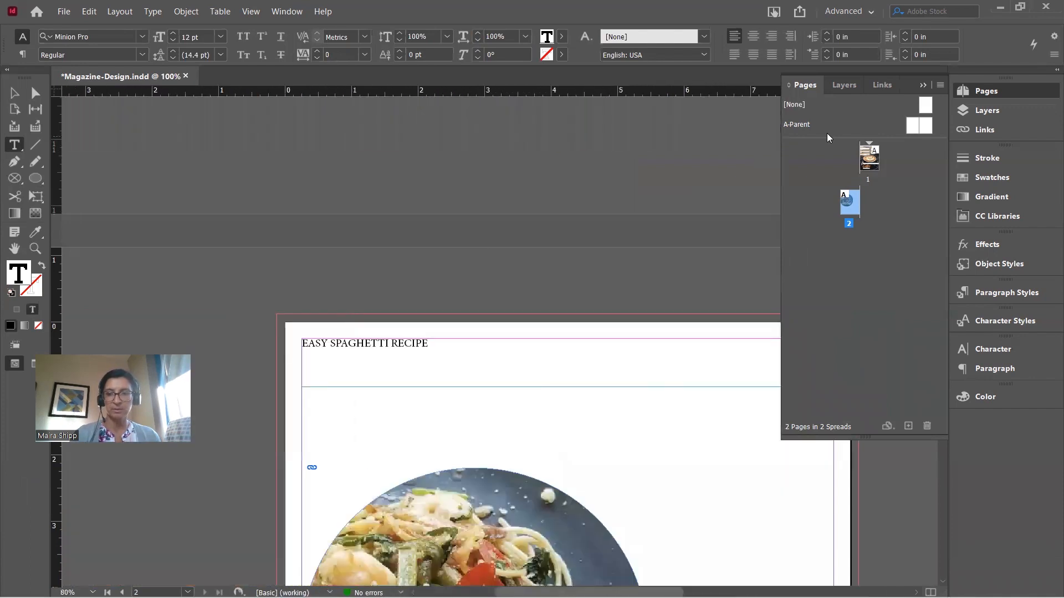
left_click(921, 83)
scroll(885, 269, "down", 4)
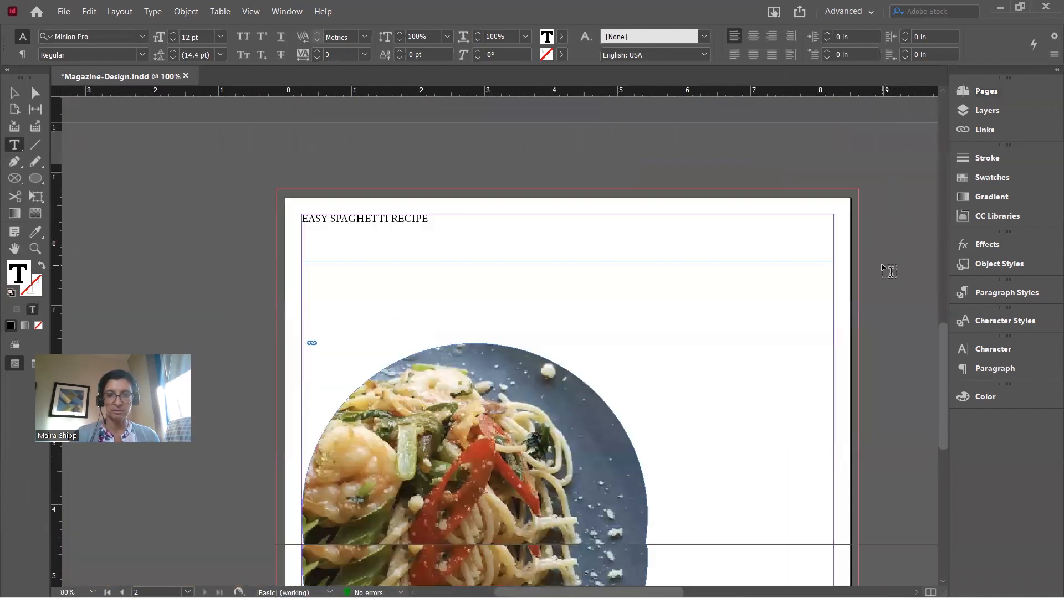
scroll(888, 271, "up", 1)
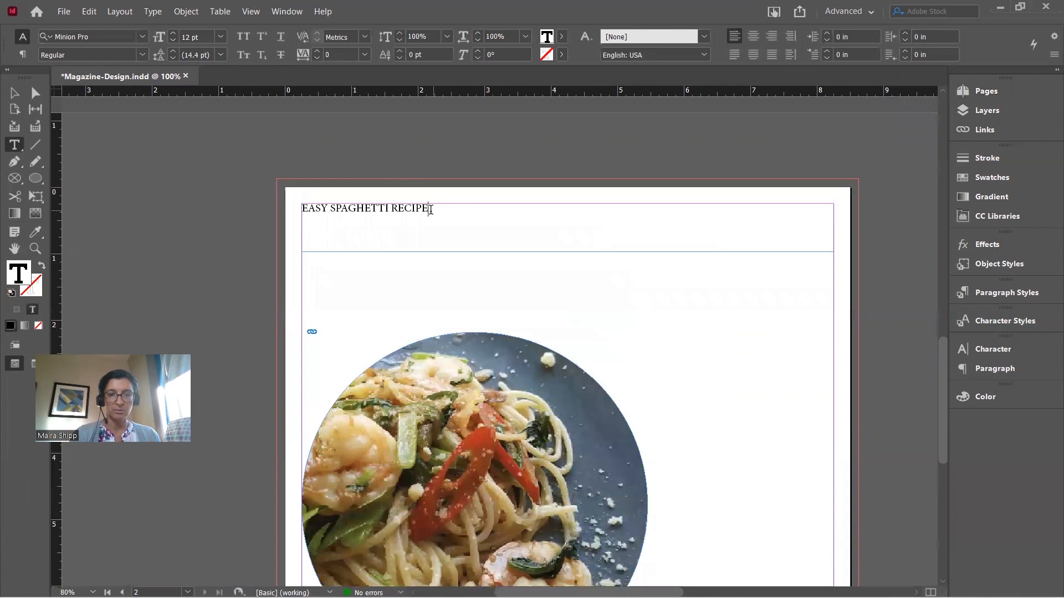
left_click_drag(430, 209, 295, 203)
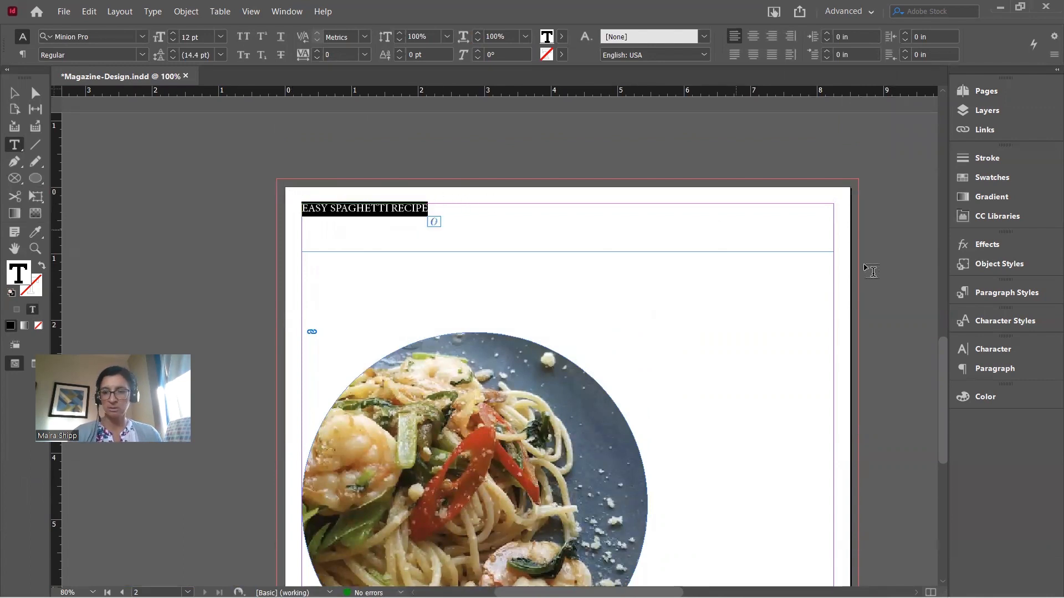
left_click(987, 348)
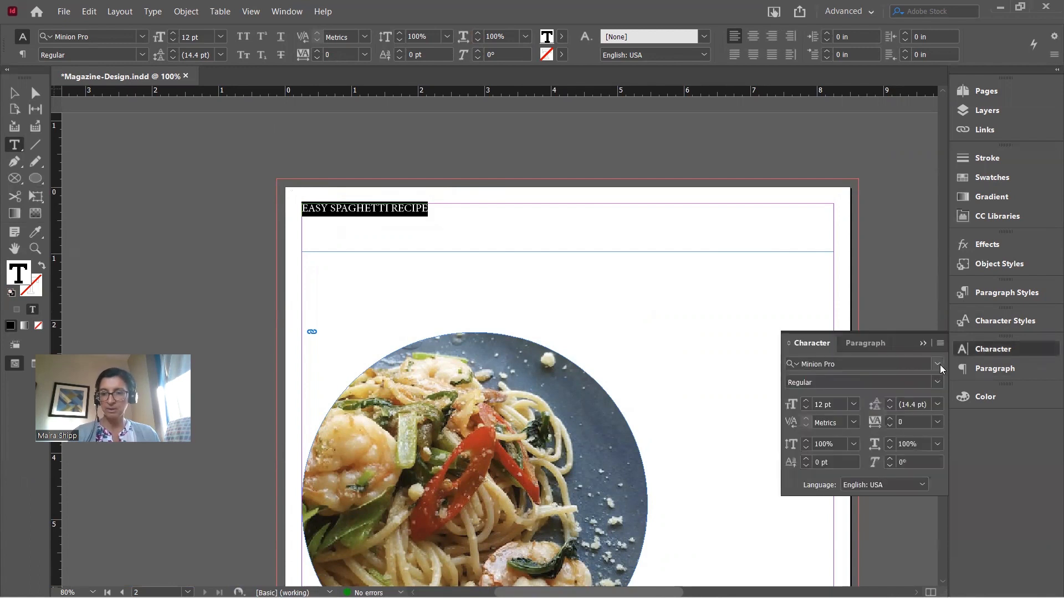
left_click(937, 364)
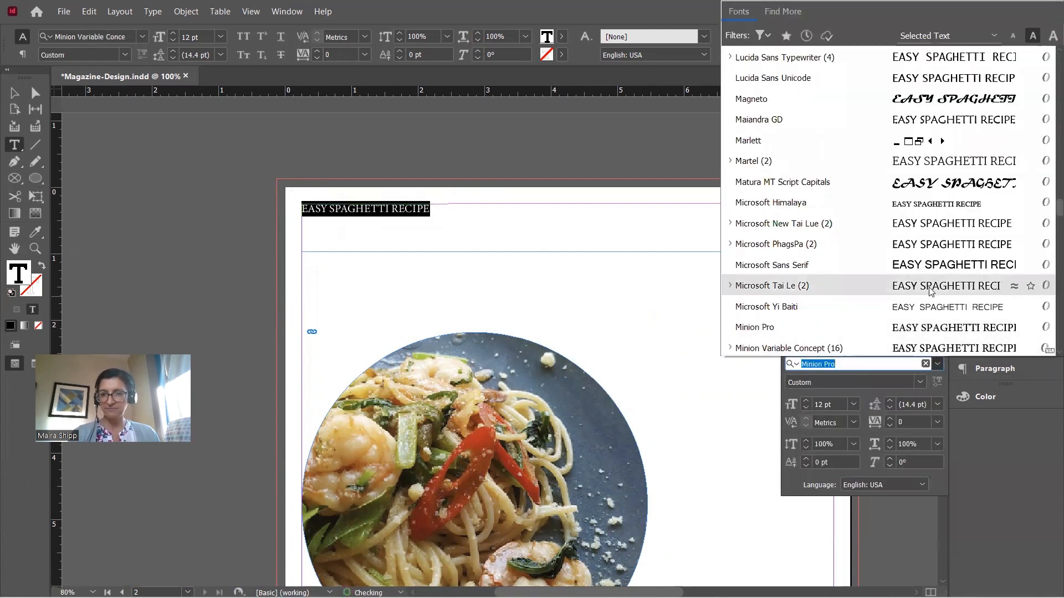
Examine the available fonts' previews of the title text, from Minion Pro through to the non-Latin fonts.
scroll(918, 263, "down", 6)
scroll(915, 262, "down", 6)
scroll(916, 262, "down", 10)
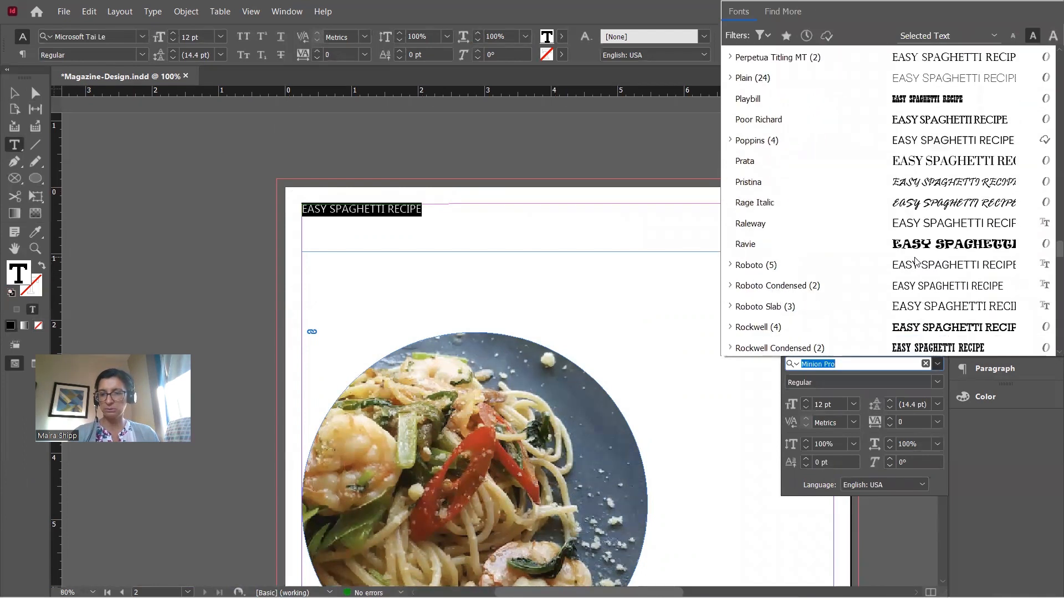
scroll(916, 262, "down", 1)
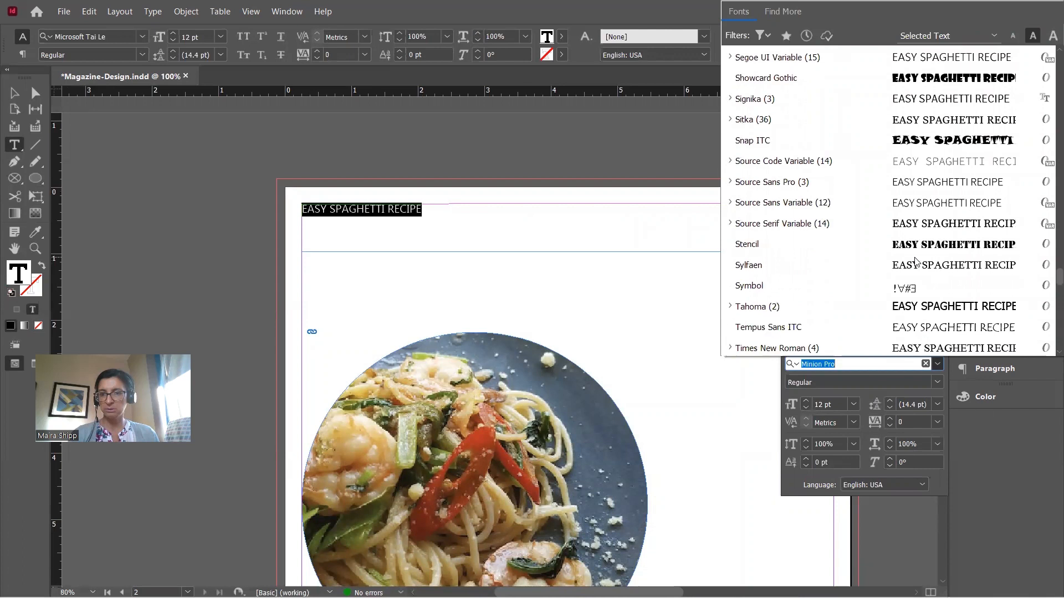
scroll(916, 261, "down", 15)
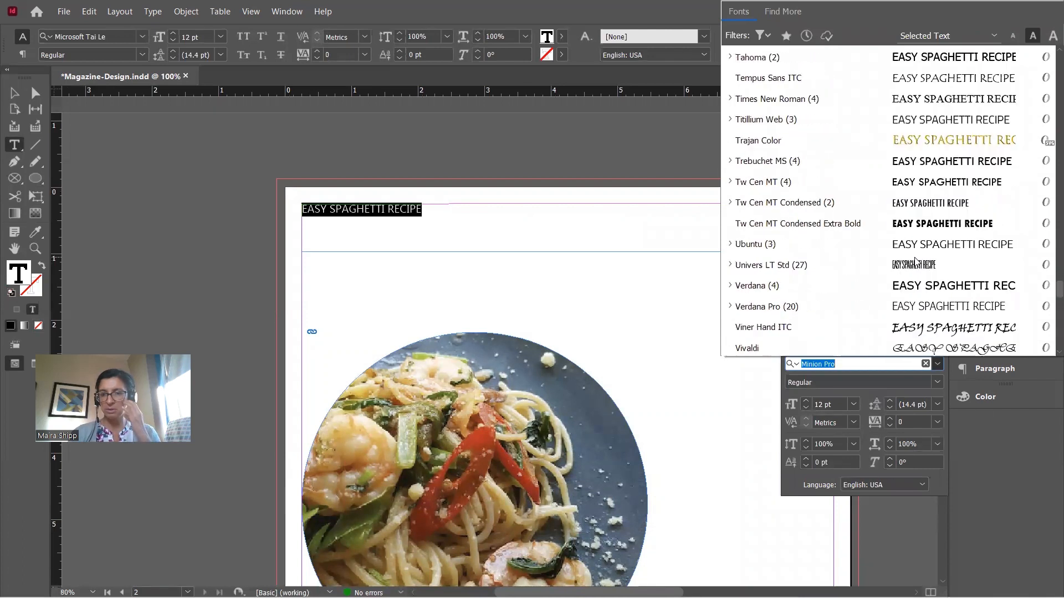
scroll(916, 261, "down", 3)
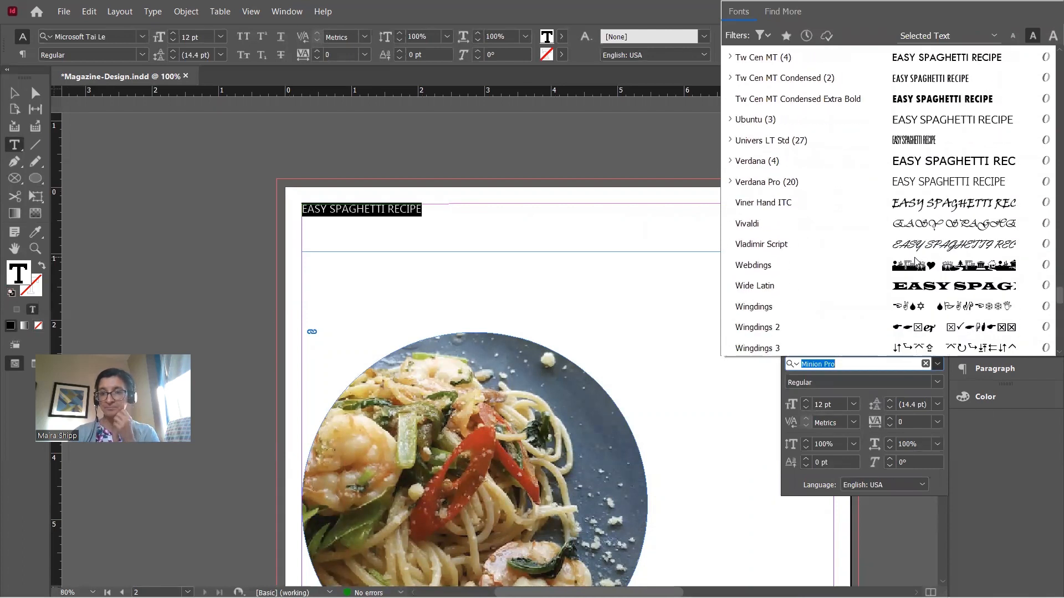
scroll(915, 262, "down", 2)
scroll(915, 261, "down", 20)
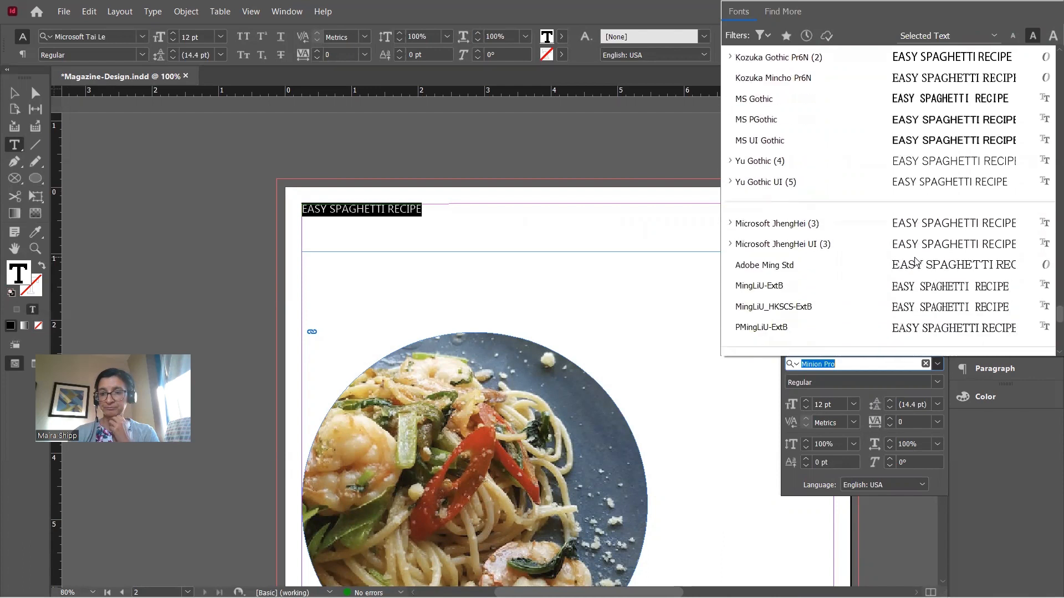
scroll(916, 261, "down", 5)
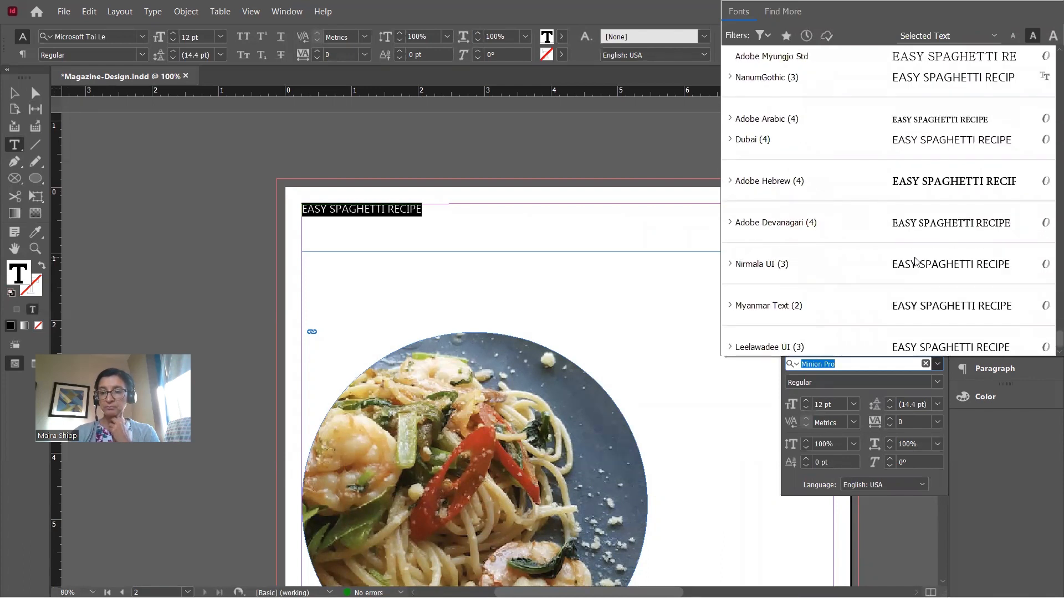
scroll(915, 261, "up", 8)
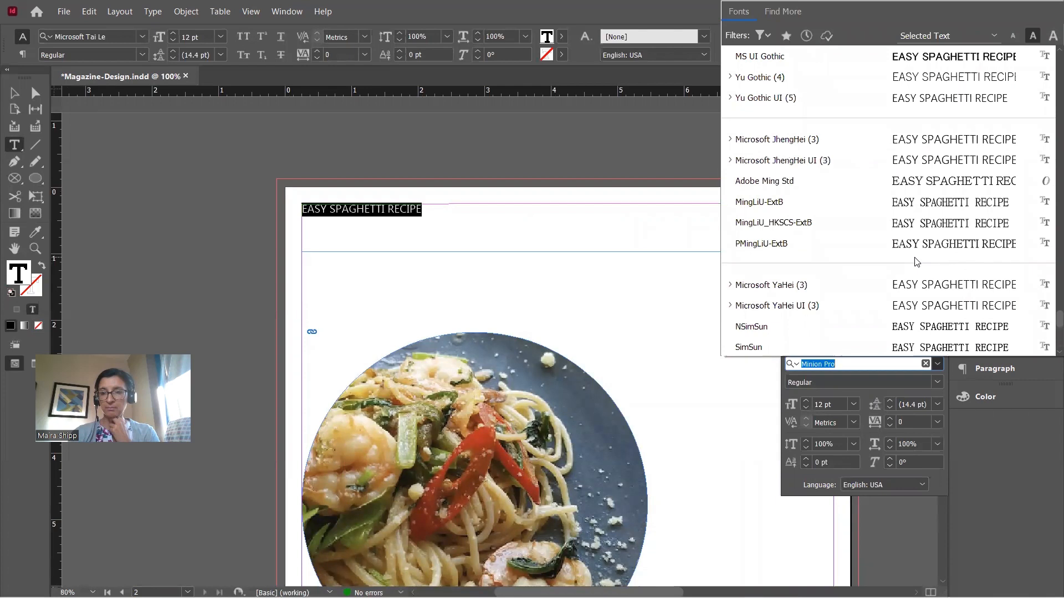
scroll(917, 262, "up", 6)
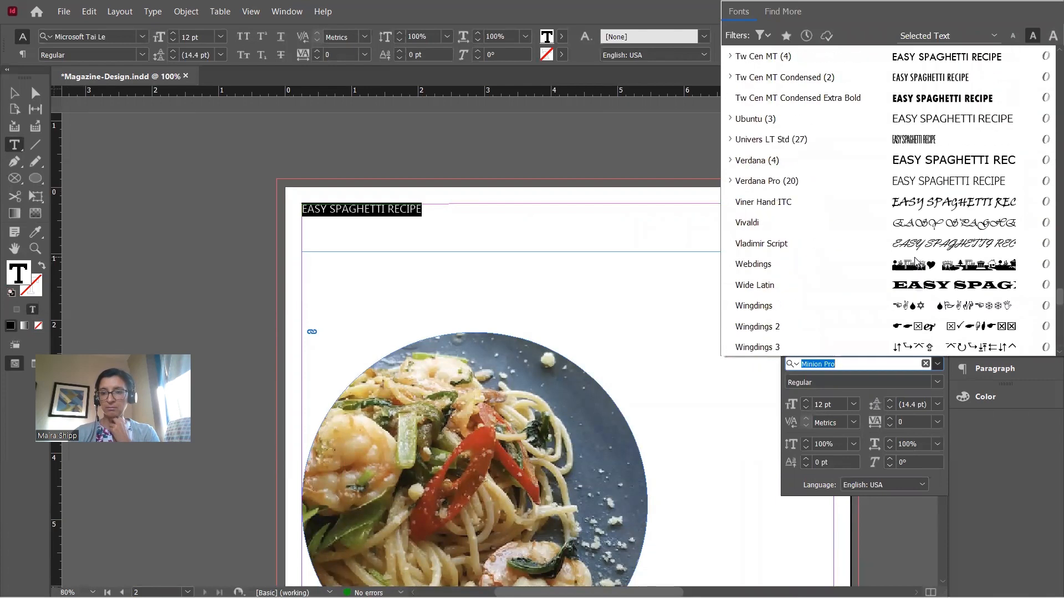
Try Univers LT Std, Tw Cen MT, Trajan Color and Showcard Gothic on the title and look through further fonts.
left_click(912, 225)
scroll(912, 227, "up", 3)
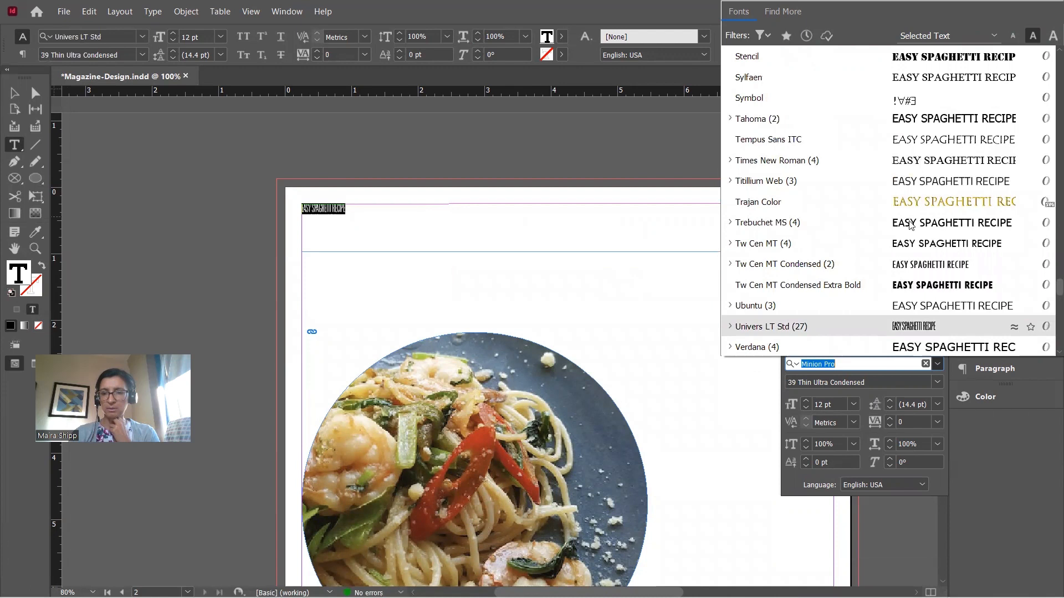
left_click(912, 246)
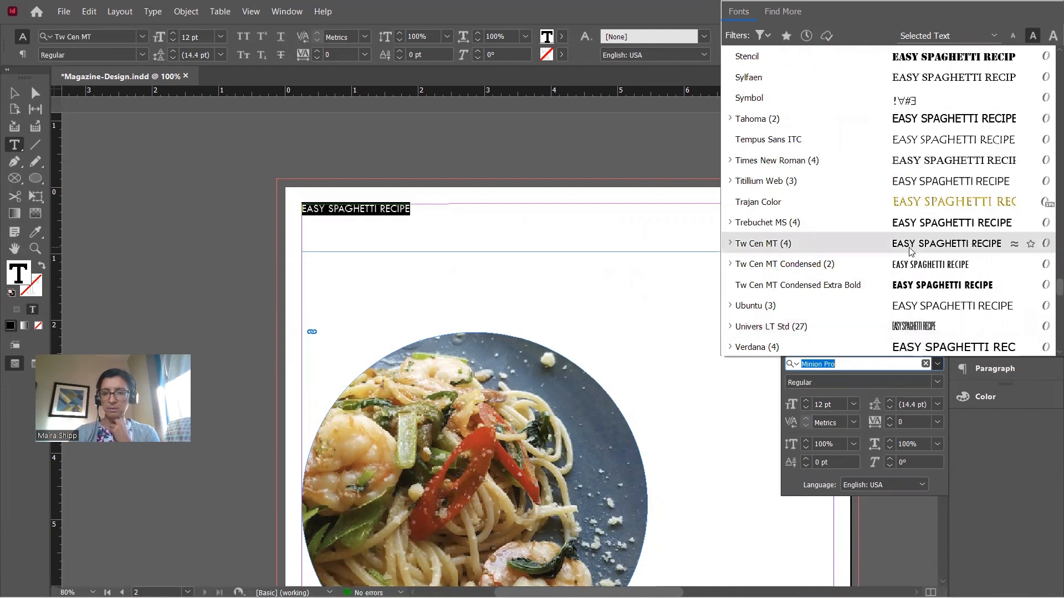
left_click(915, 202)
scroll(923, 222, "up", 4)
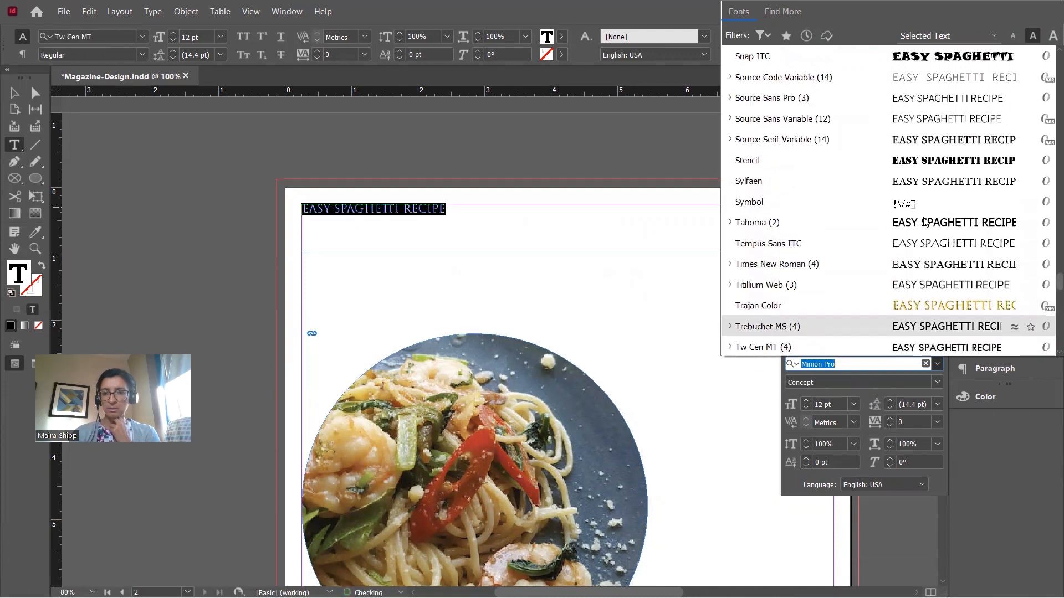
scroll(924, 222, "up", 2)
left_click(914, 138)
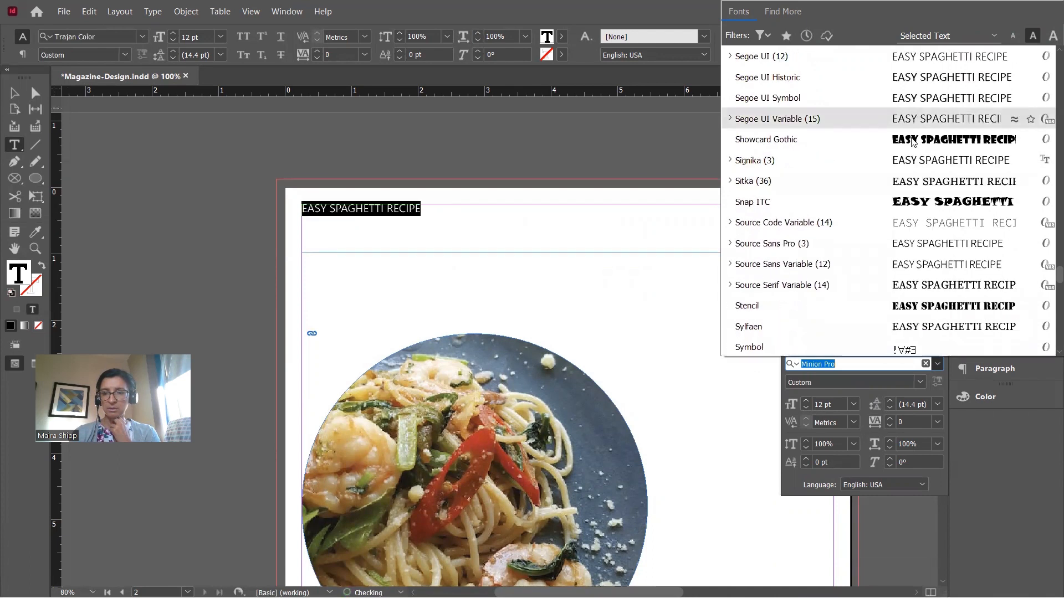
scroll(914, 141, "up", 4)
scroll(913, 141, "up", 8)
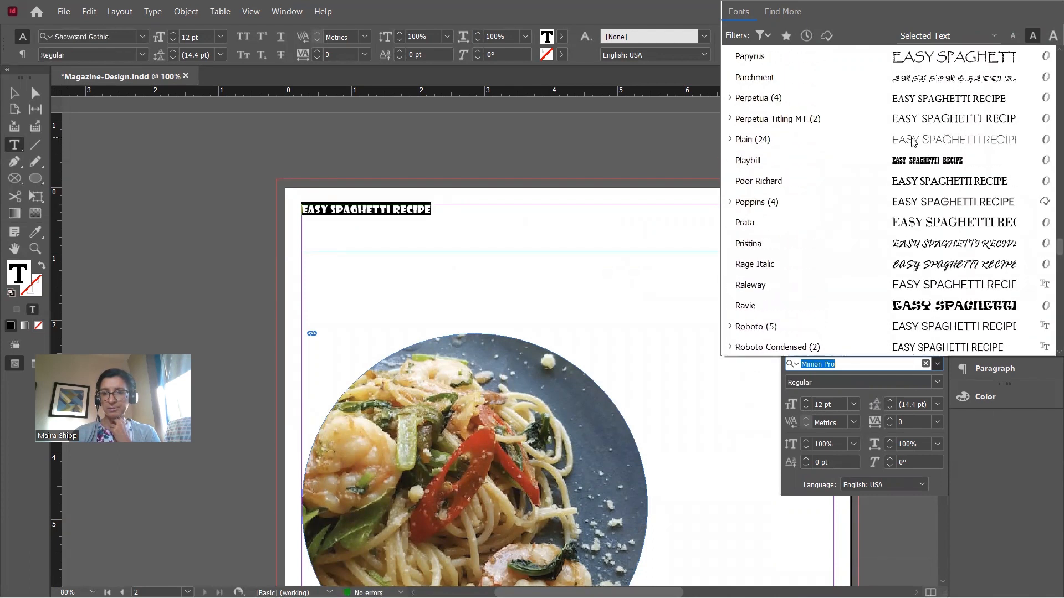
scroll(913, 141, "up", 6)
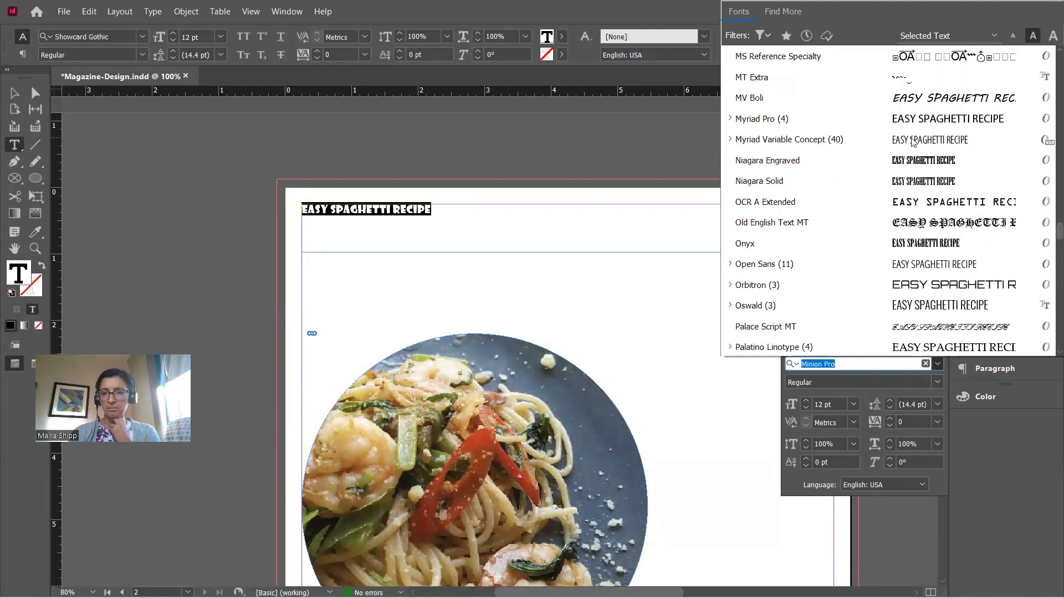
scroll(913, 142, "up", 6)
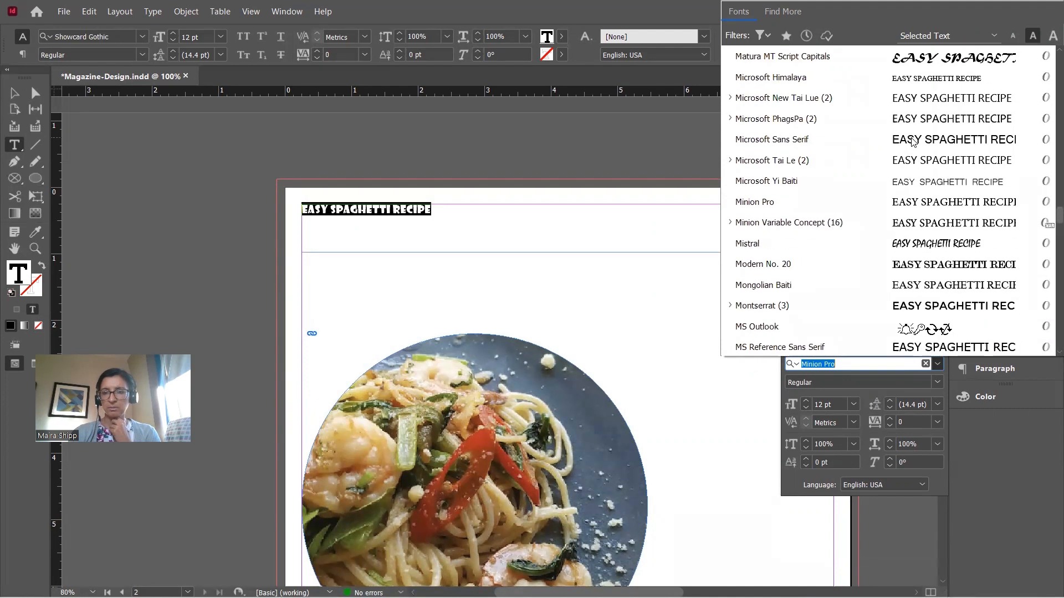
scroll(913, 142, "up", 18)
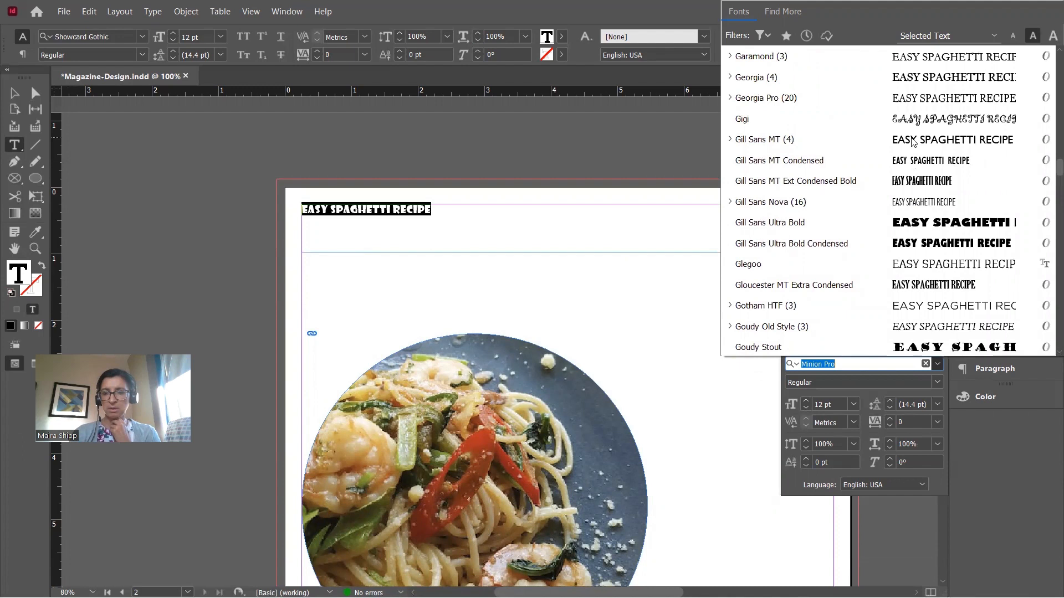
Try Gill Sans MT on the title, then set it in Gotham HTF Bold at 36 pt.
left_click(913, 142)
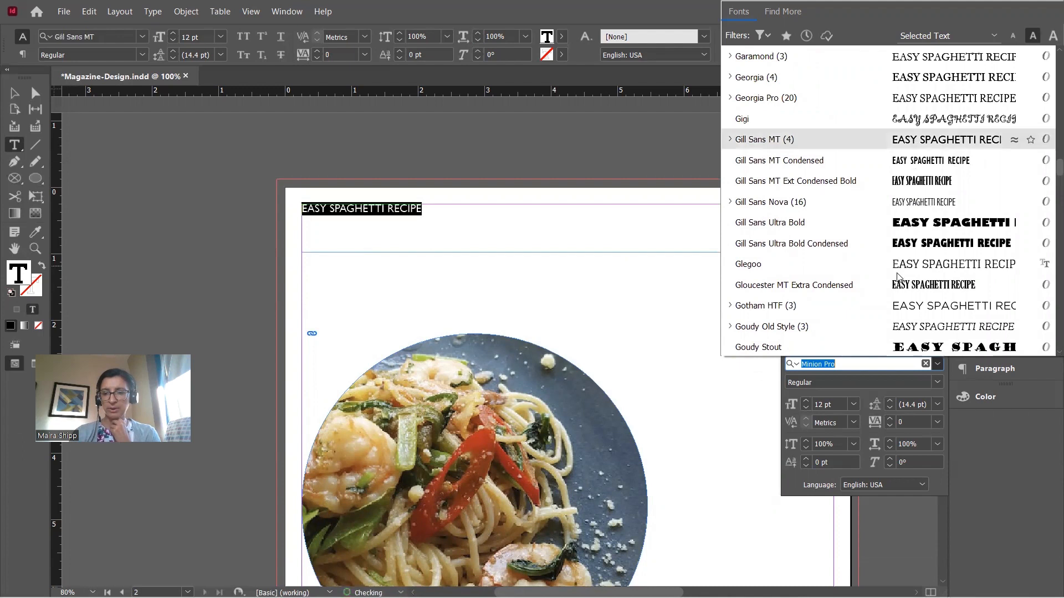
left_click(908, 305)
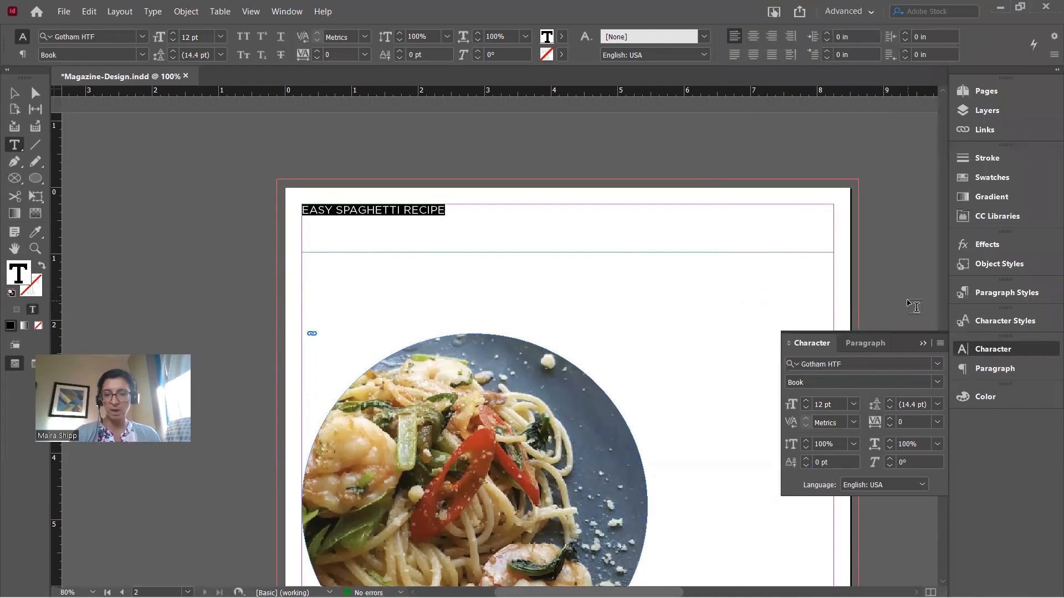
left_click(935, 381)
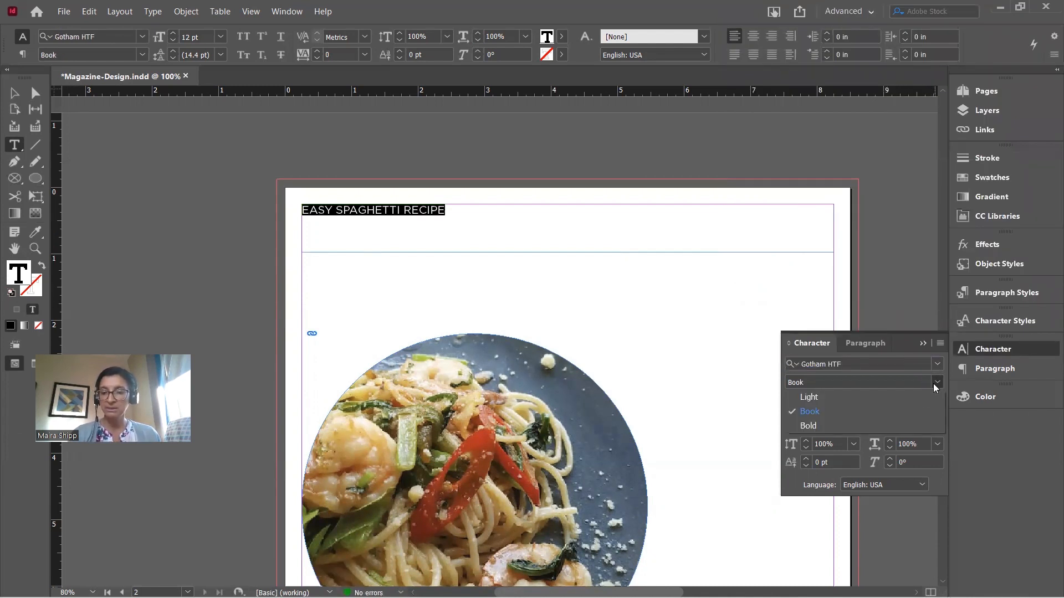
left_click(897, 423)
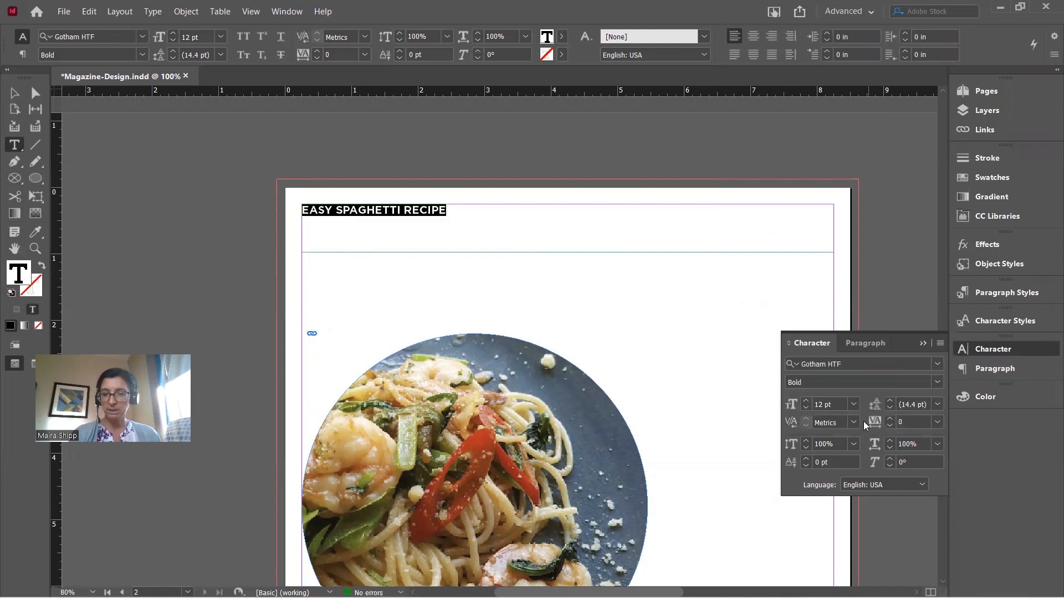
left_click(852, 406)
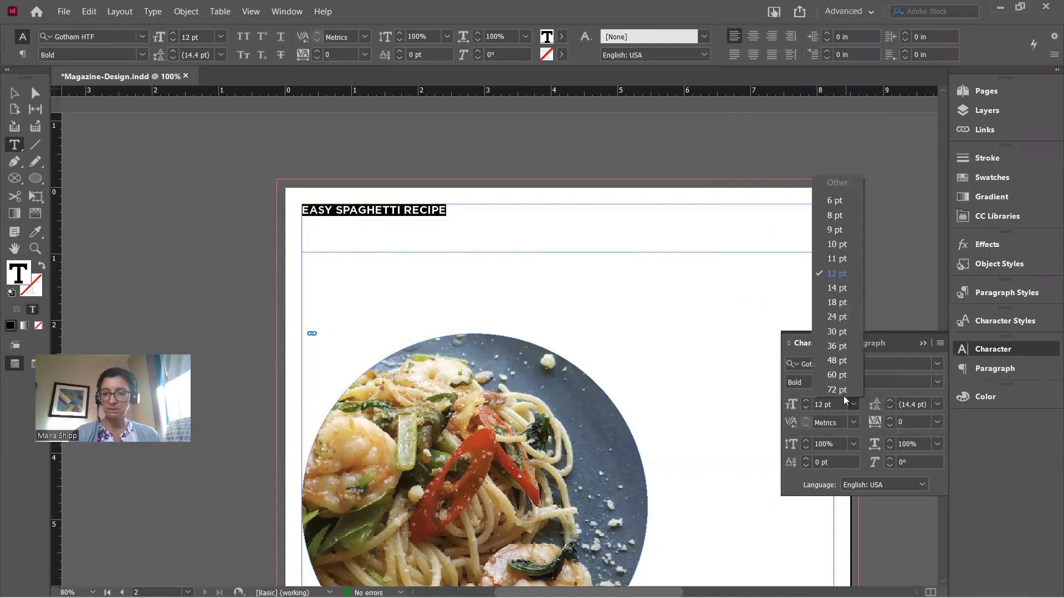
left_click(830, 346)
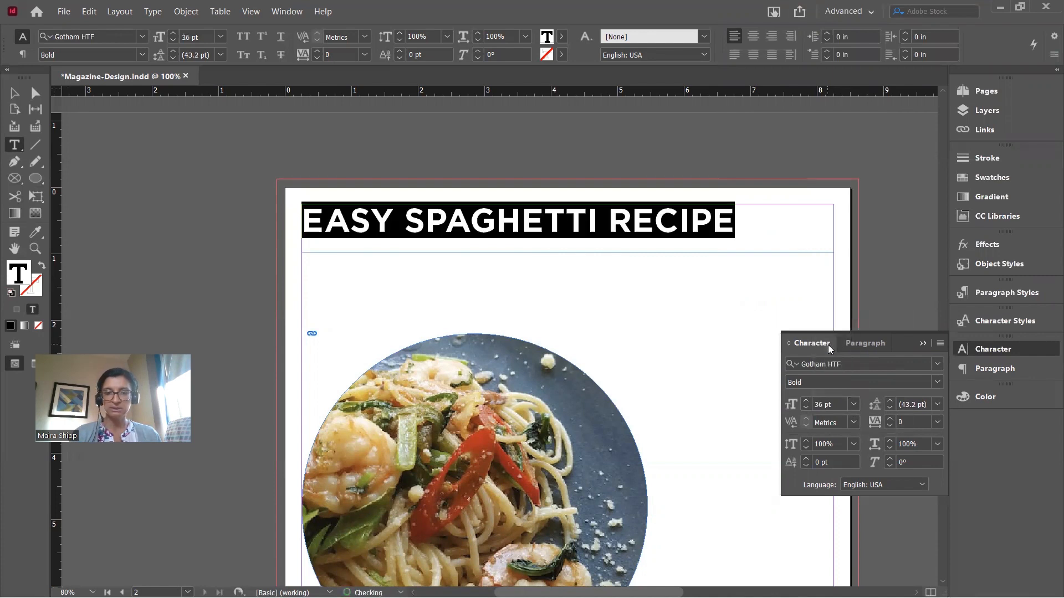
left_click(495, 217)
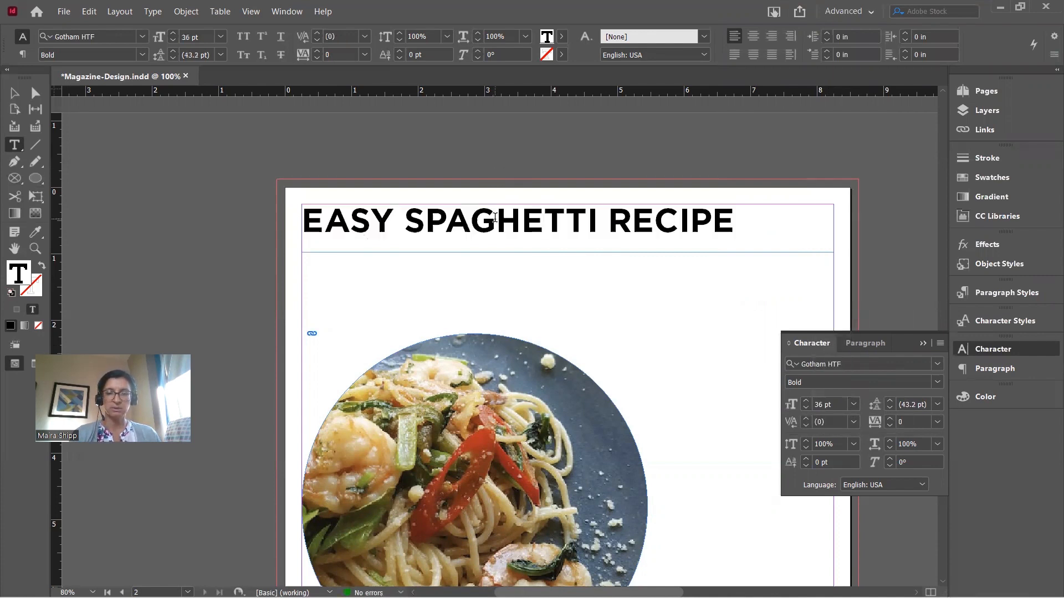
Color the whole title olive green by sampling the green vegetable in the pasta photo with the Eyedropper, and close the character settings.
left_click_drag(743, 221, 299, 223)
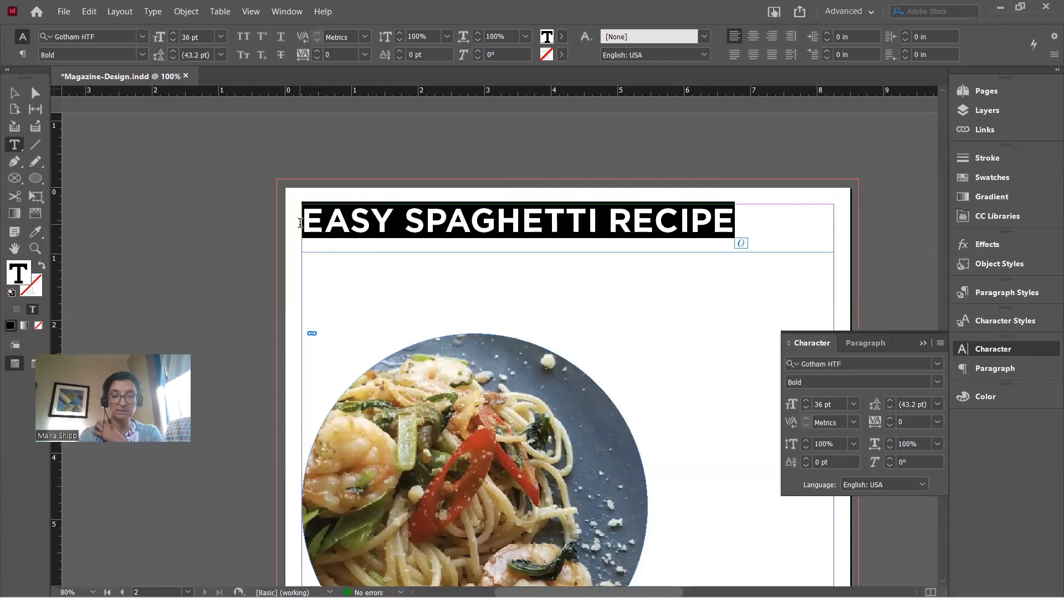
left_click(35, 232)
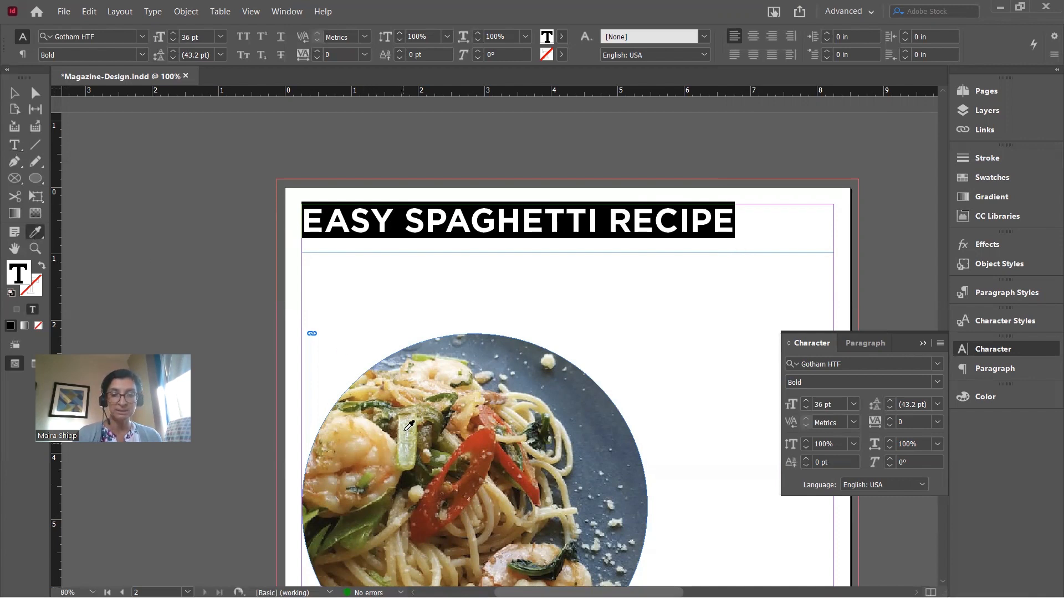
left_click(431, 449)
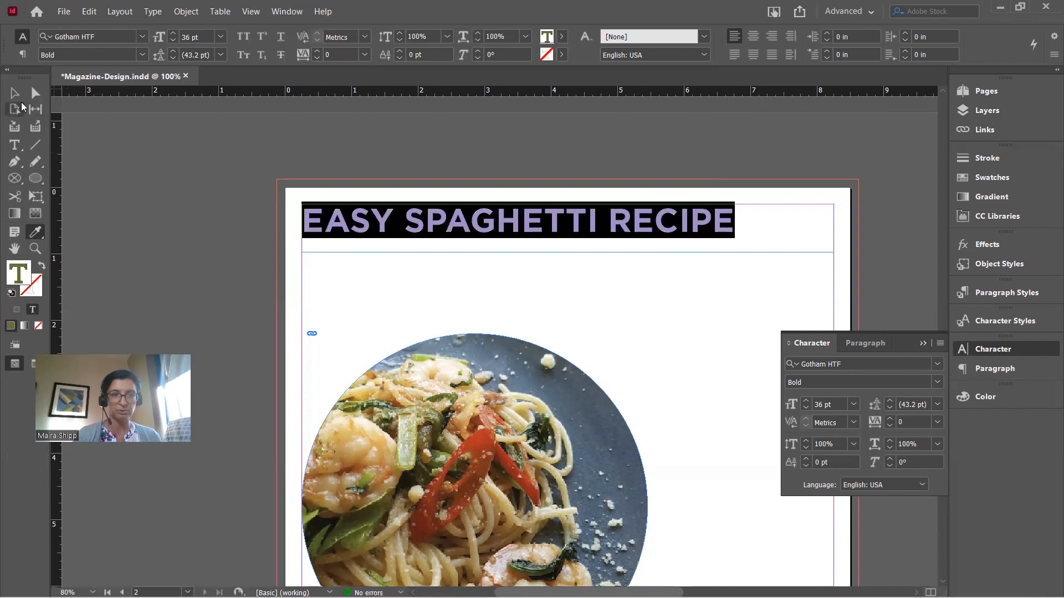
left_click(14, 94)
left_click(131, 210)
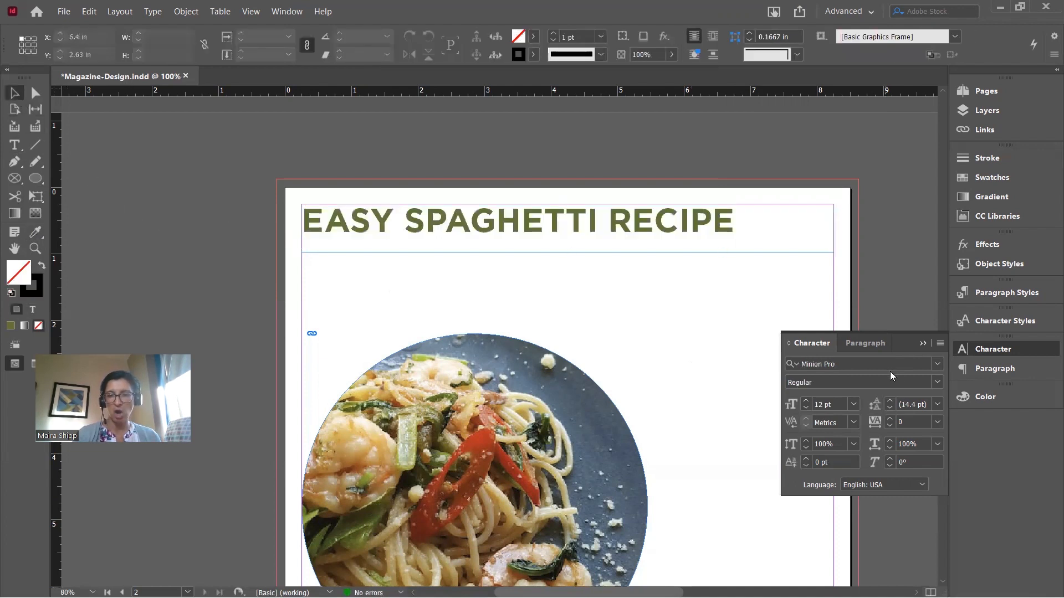
left_click(922, 343)
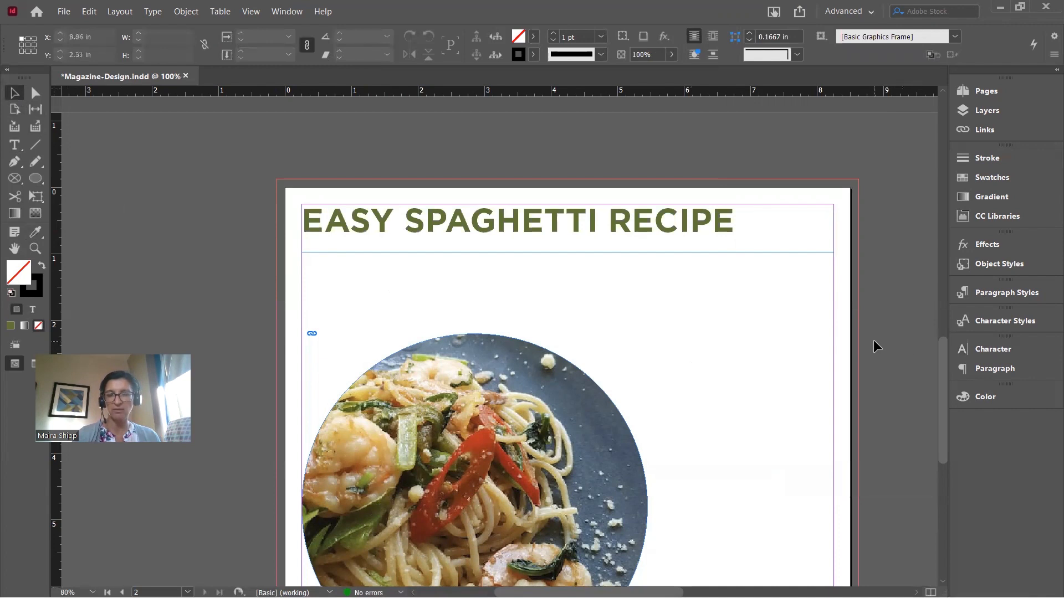
Select the entire EASY SPAGHETTI RECIPE title text and set its tracking to 50.
scroll(874, 340, "down", 4)
scroll(873, 341, "up", 3)
scroll(874, 340, "up", 1)
scroll(873, 340, "down", 2)
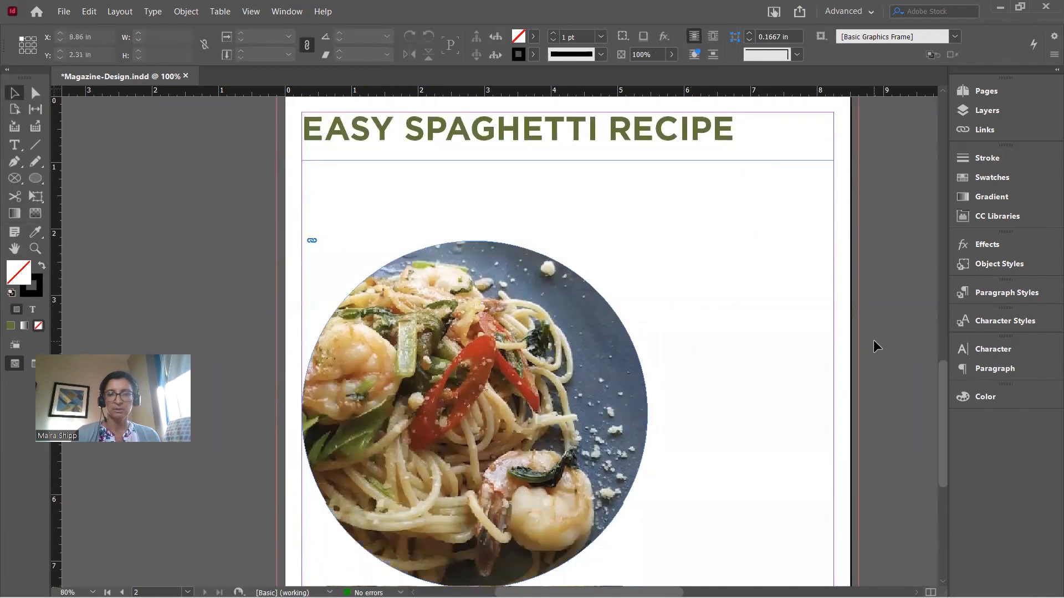
left_click(580, 144)
double_click(555, 137)
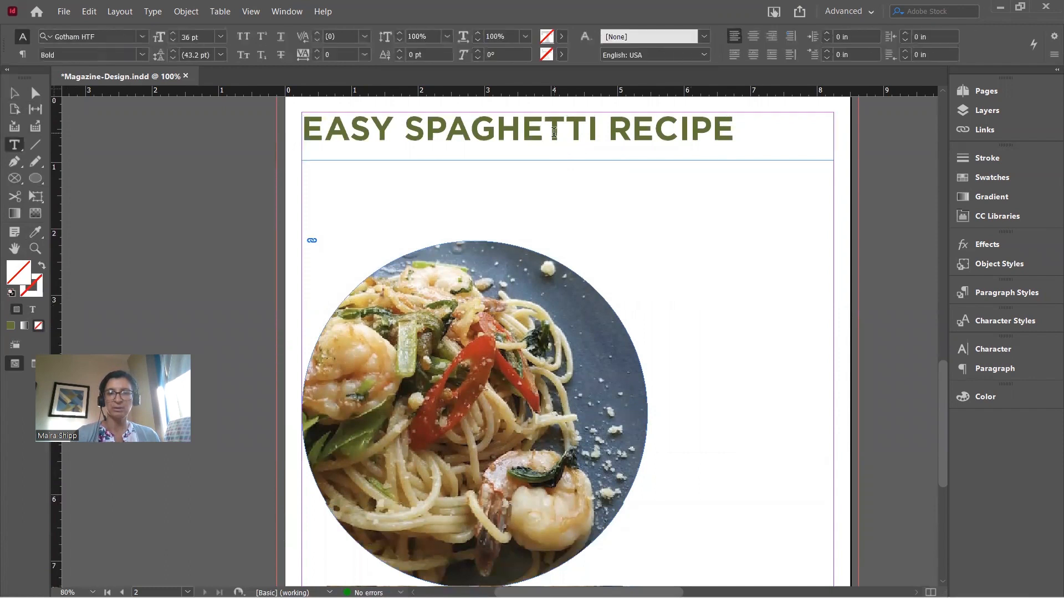
key("ctrl+a")
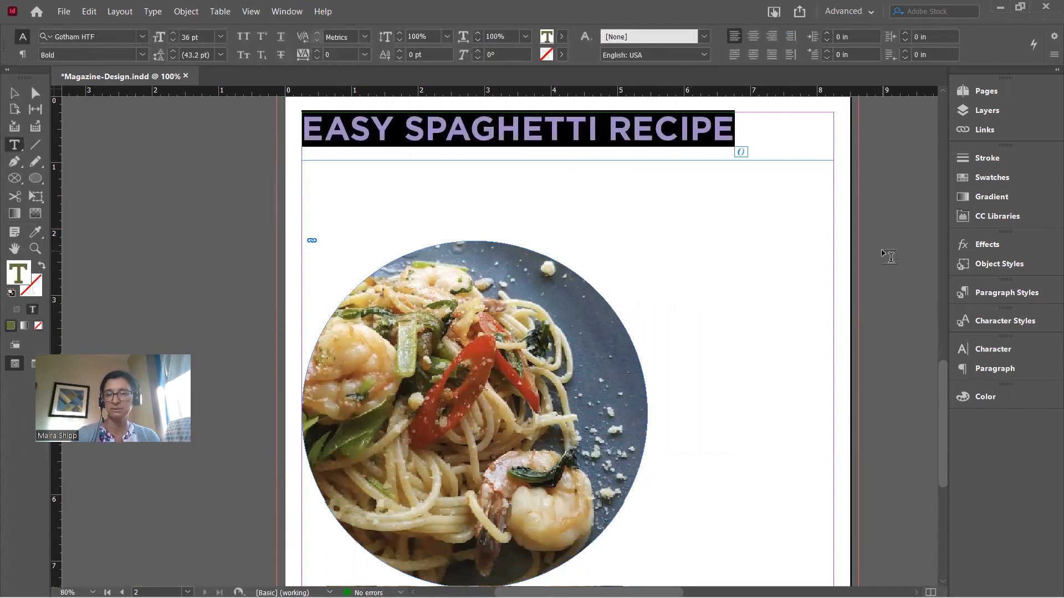
left_click(989, 353)
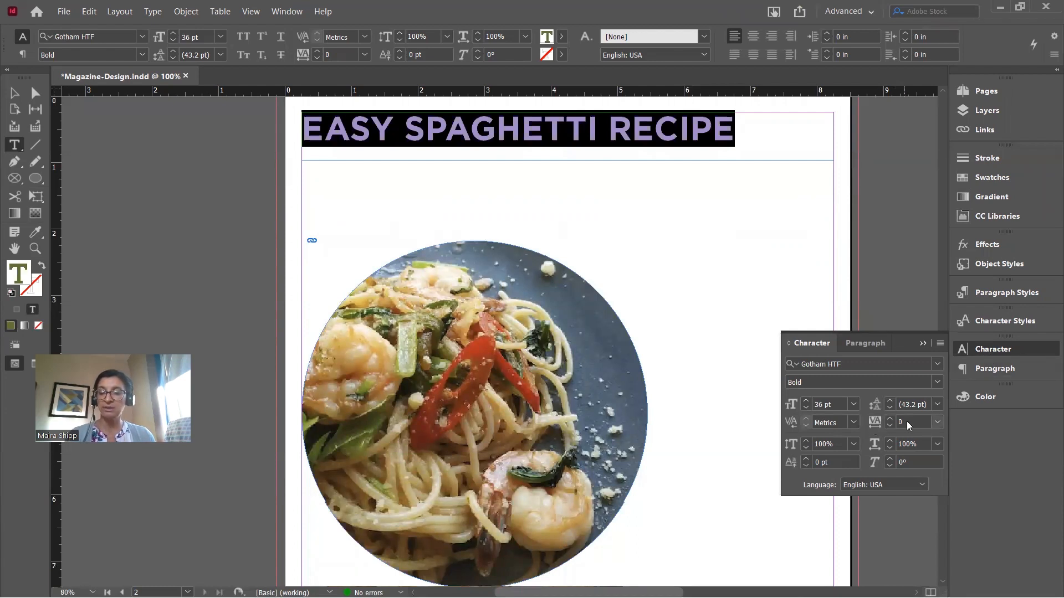
left_click(938, 422)
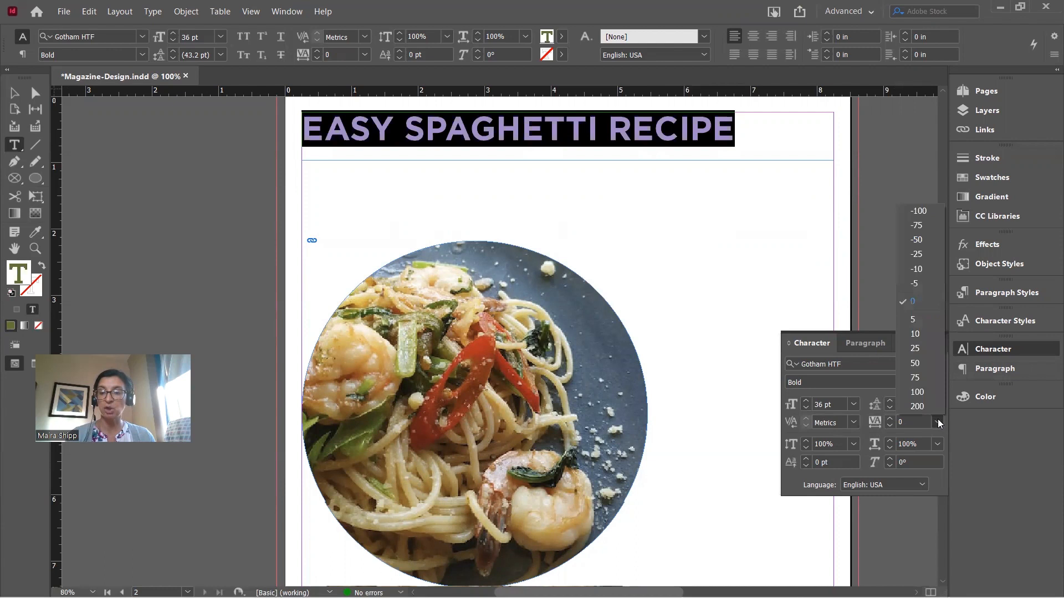
left_click(920, 362)
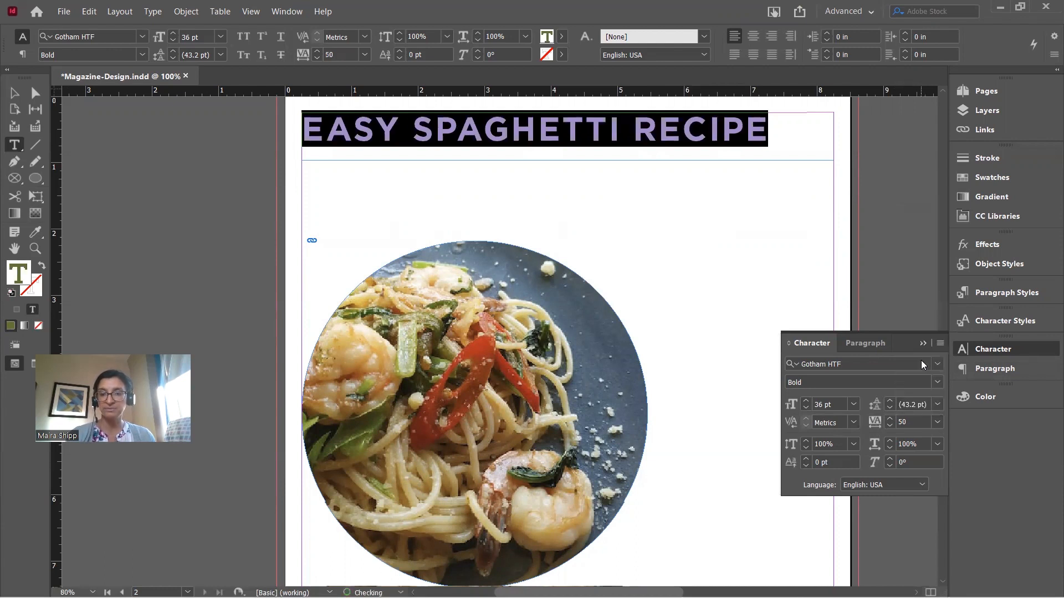
Widen the title's tracking to 75, deselect the text and close the character settings.
left_click(936, 422)
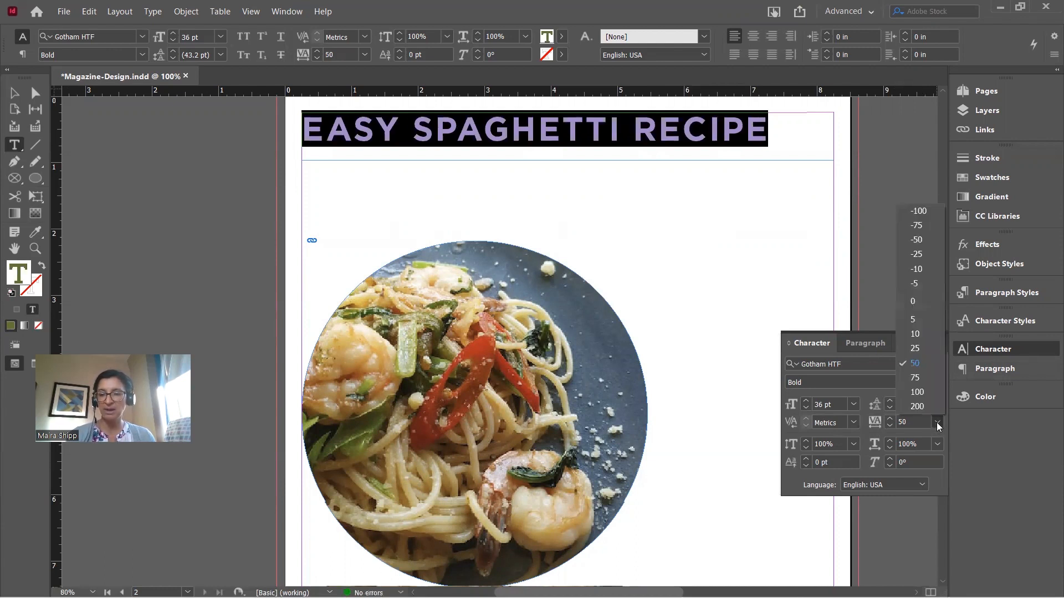
left_click(920, 379)
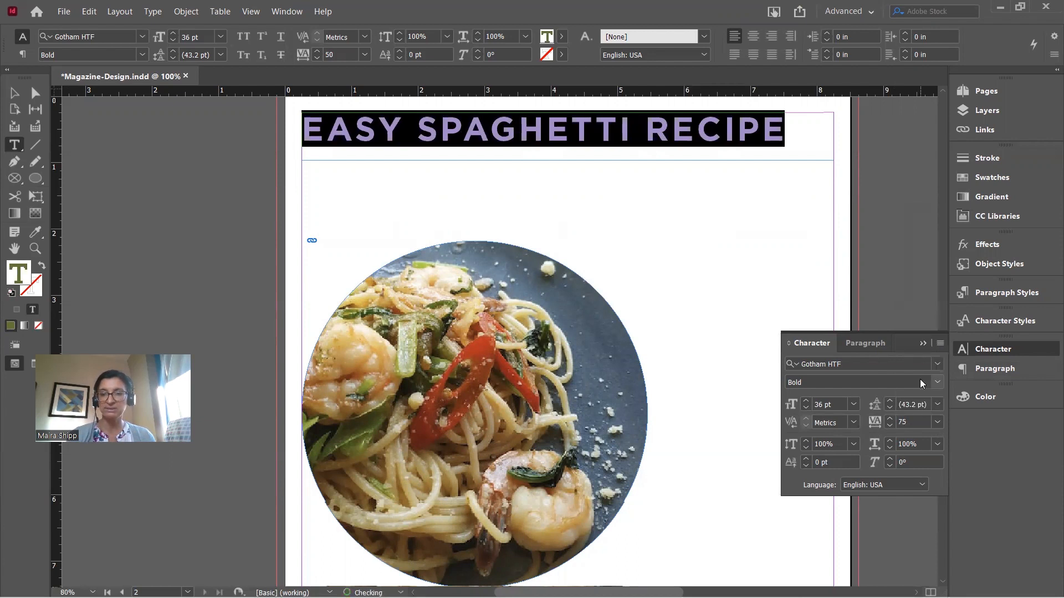
left_click(20, 93)
left_click(154, 167)
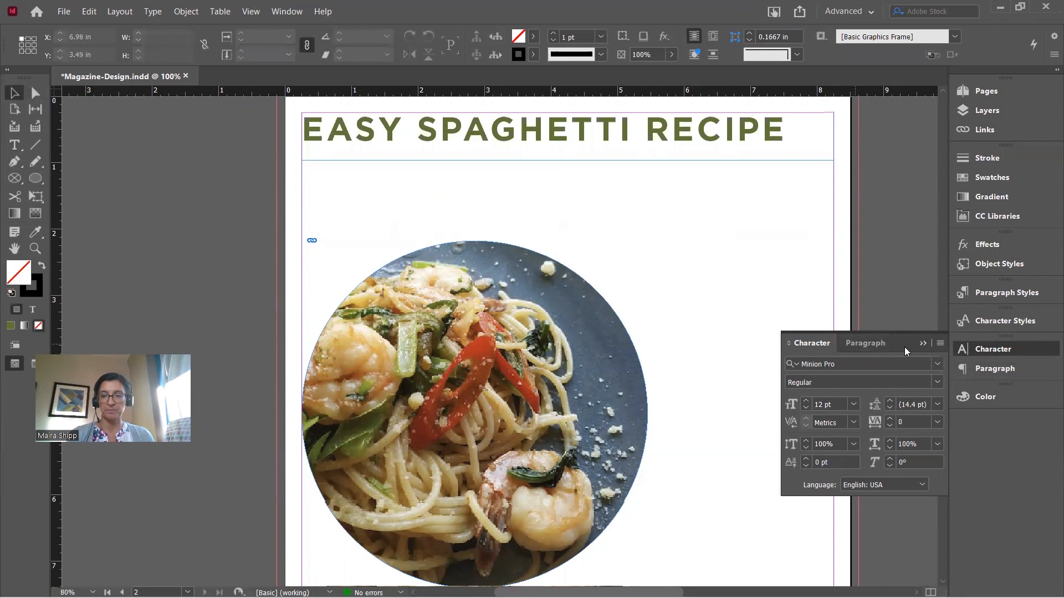
left_click(921, 343)
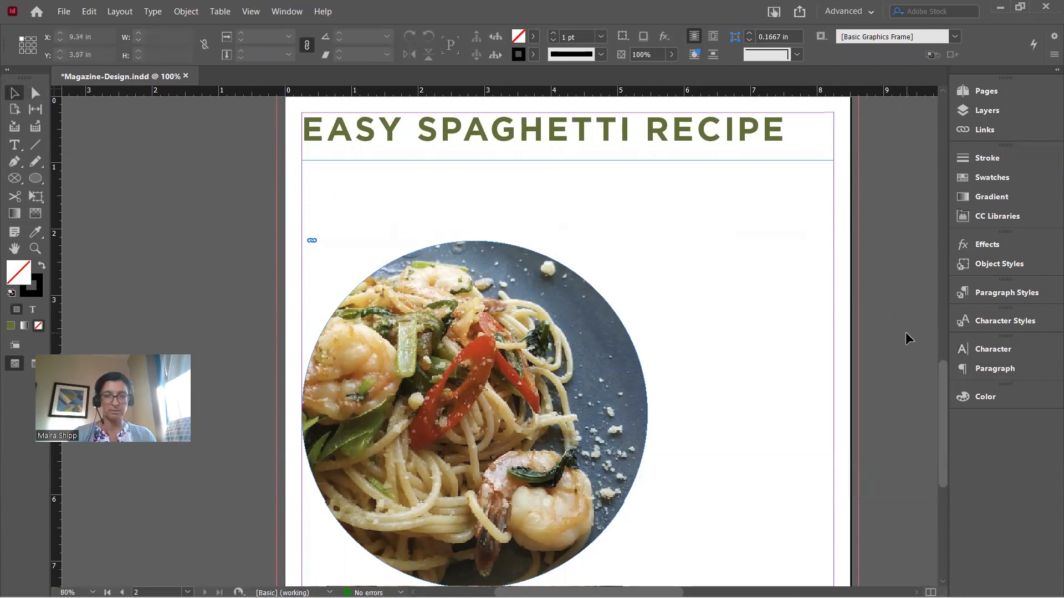
Switch to the browser and look through the lilluna.com spaghetti recipe page for text to use as the article body.
key("alt+Tab")
scroll(525, 361, "down", 2)
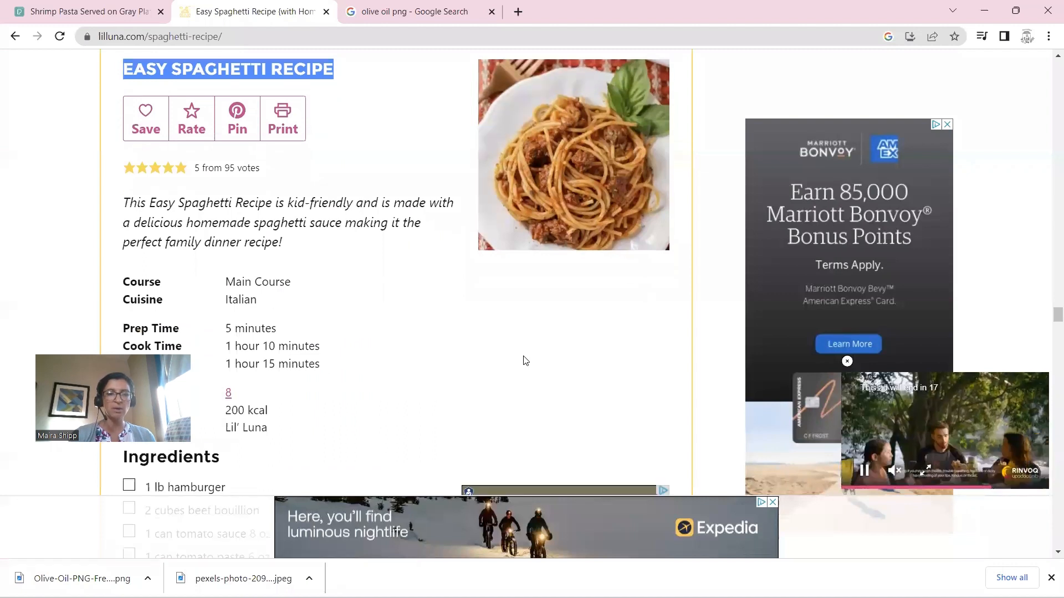
scroll(526, 360, "down", 5)
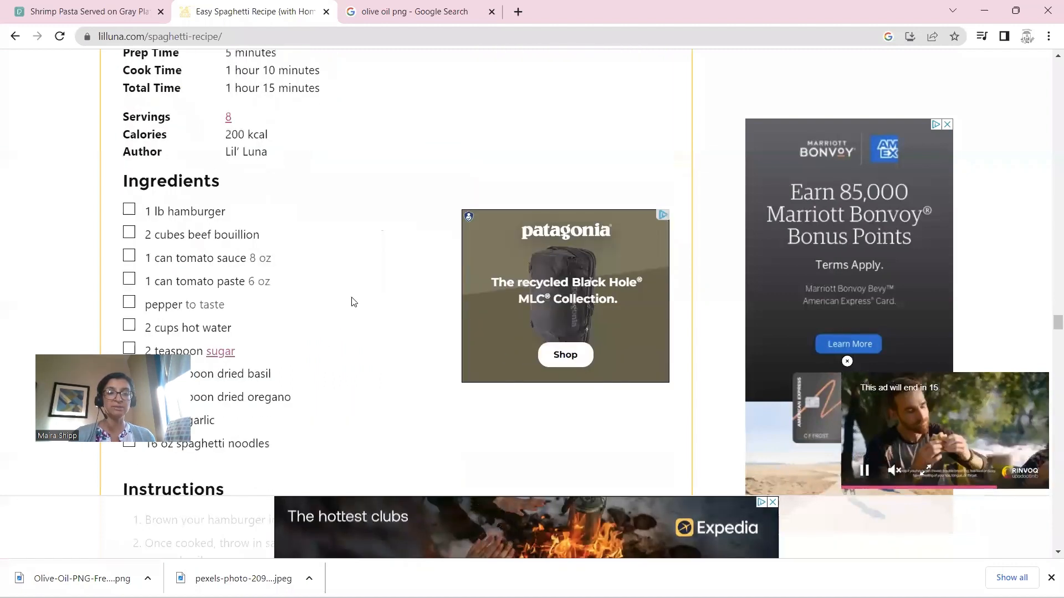
scroll(354, 302, "up", 4)
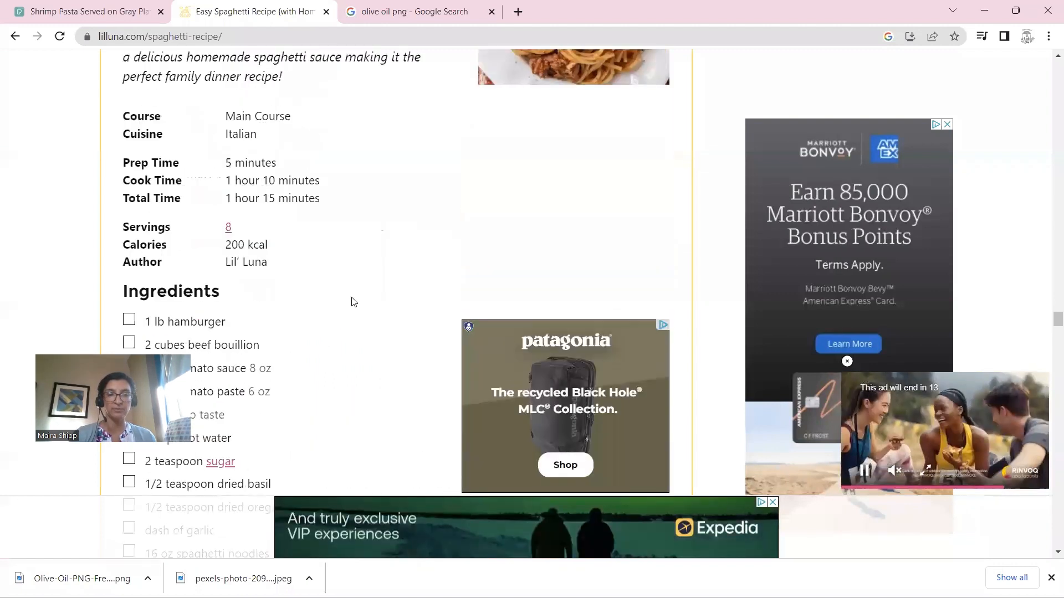
scroll(354, 302, "up", 14)
scroll(354, 302, "up", 10)
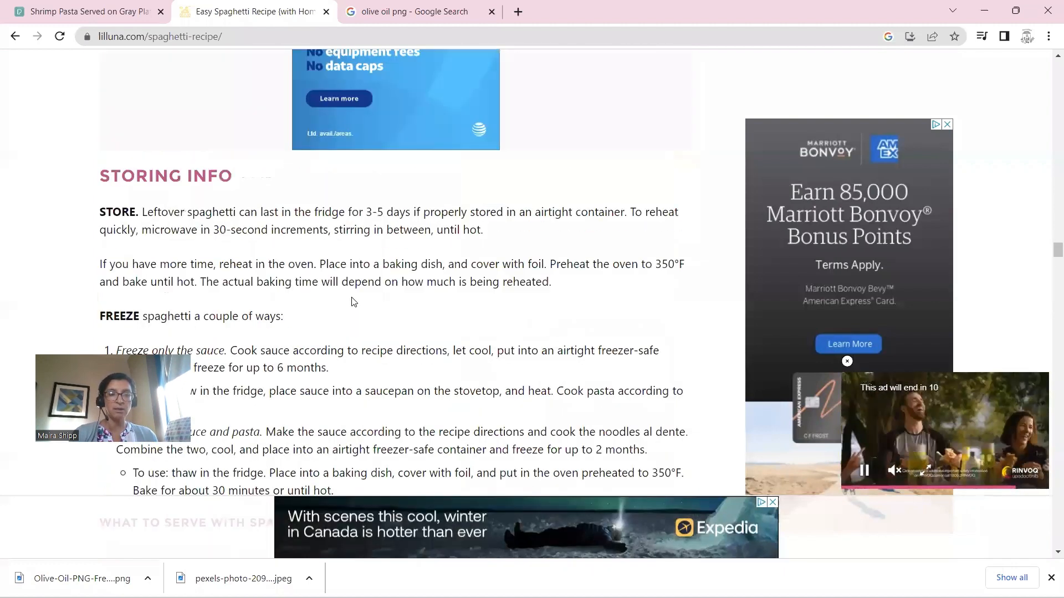
scroll(352, 299, "up", 5)
scroll(351, 298, "up", 8)
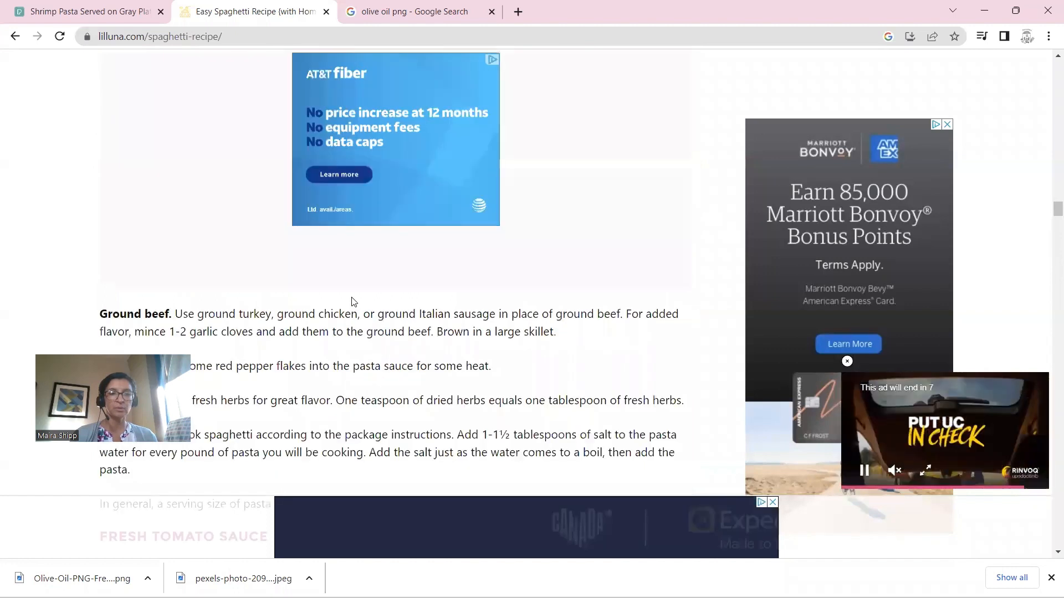
scroll(351, 299, "up", 15)
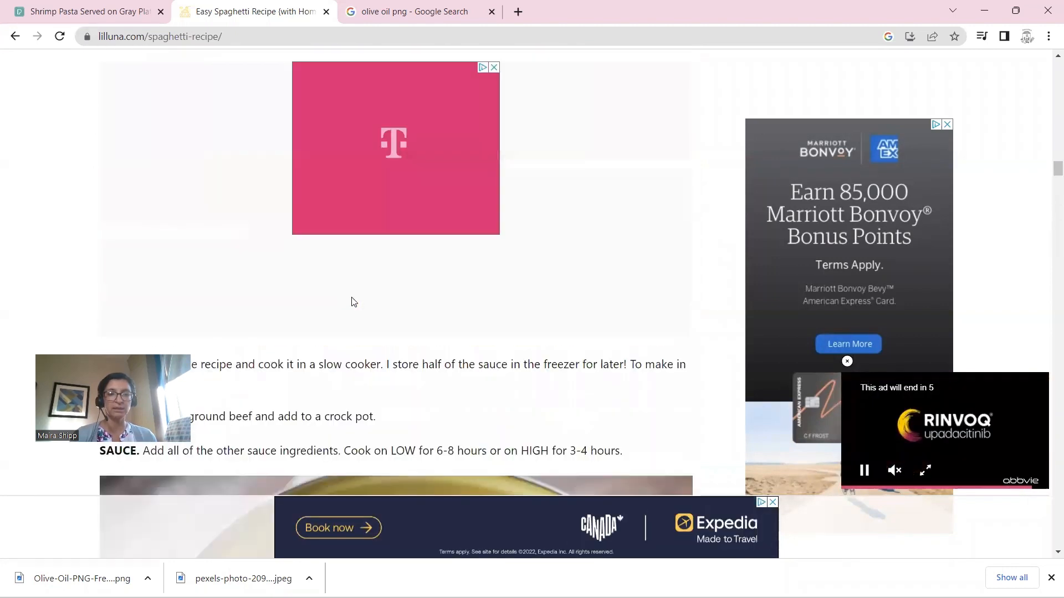
scroll(352, 300, "up", 15)
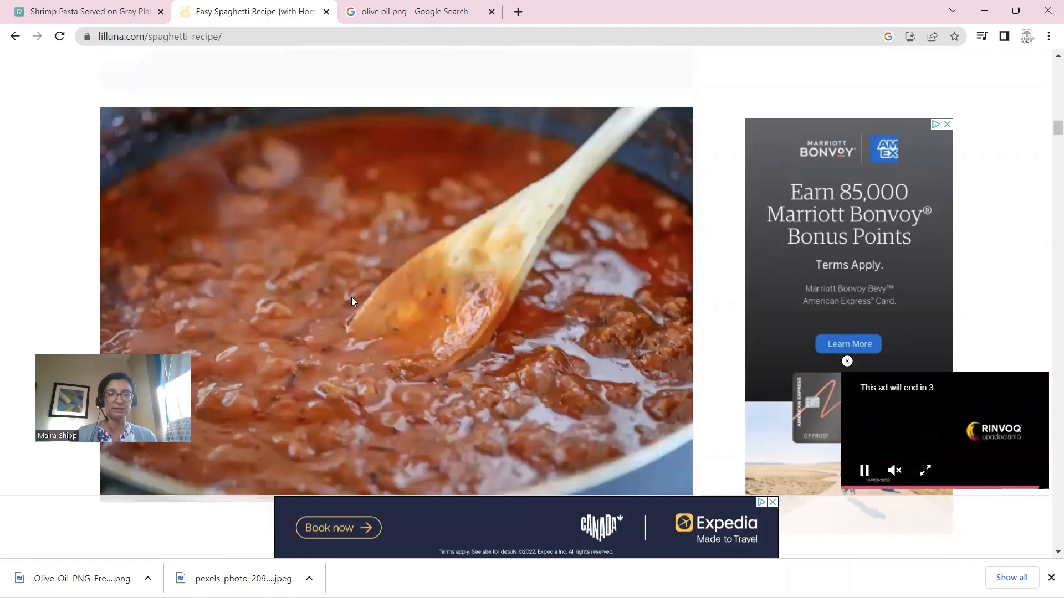
scroll(353, 300, "up", 10)
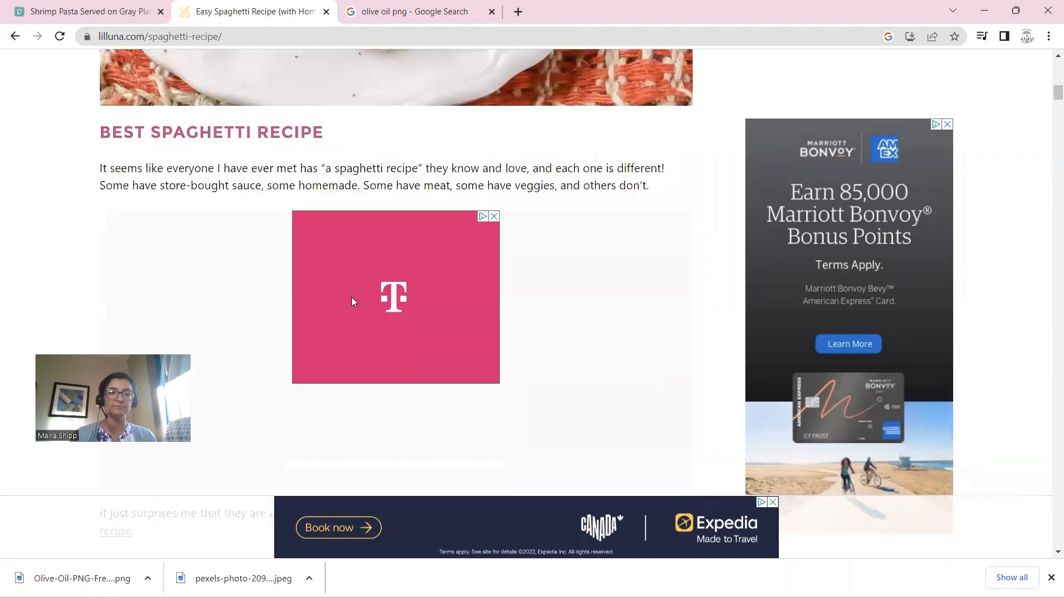
Find the HOW TO MAKE SPAGHETTI section on the recipe page and copy its heading, introduction, GROUND BEEF and SAUCE paragraphs.
scroll(352, 299, "down", 3)
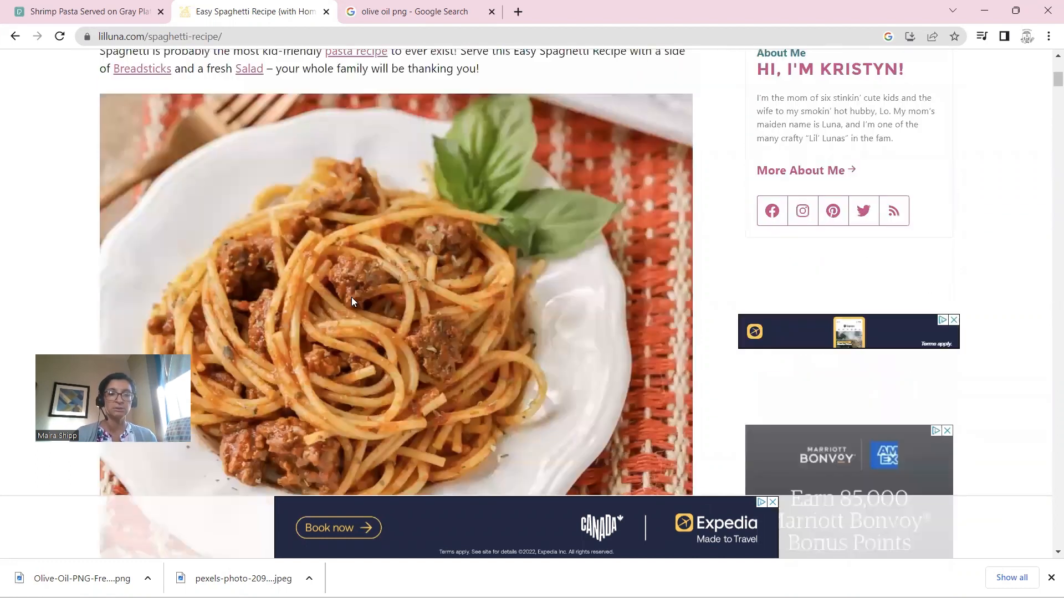
scroll(352, 297, "down", 10)
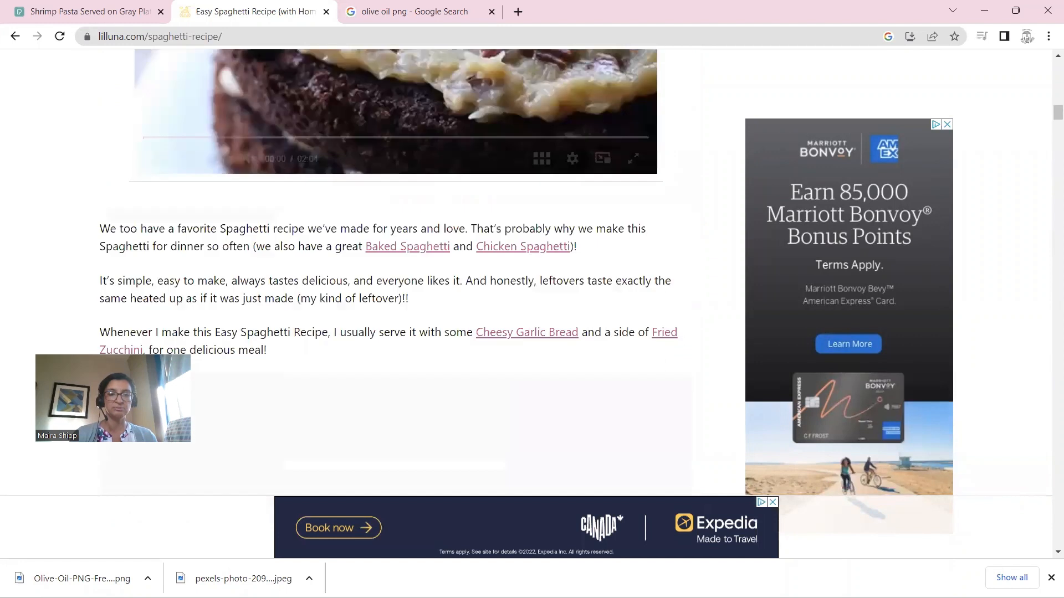
scroll(352, 297, "down", 15)
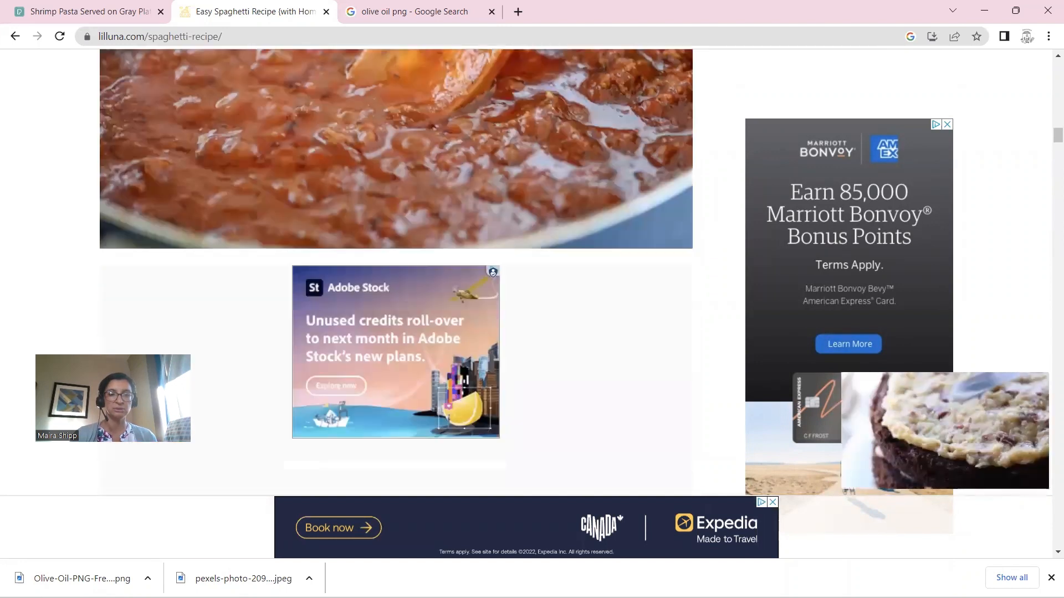
scroll(351, 297, "down", 3)
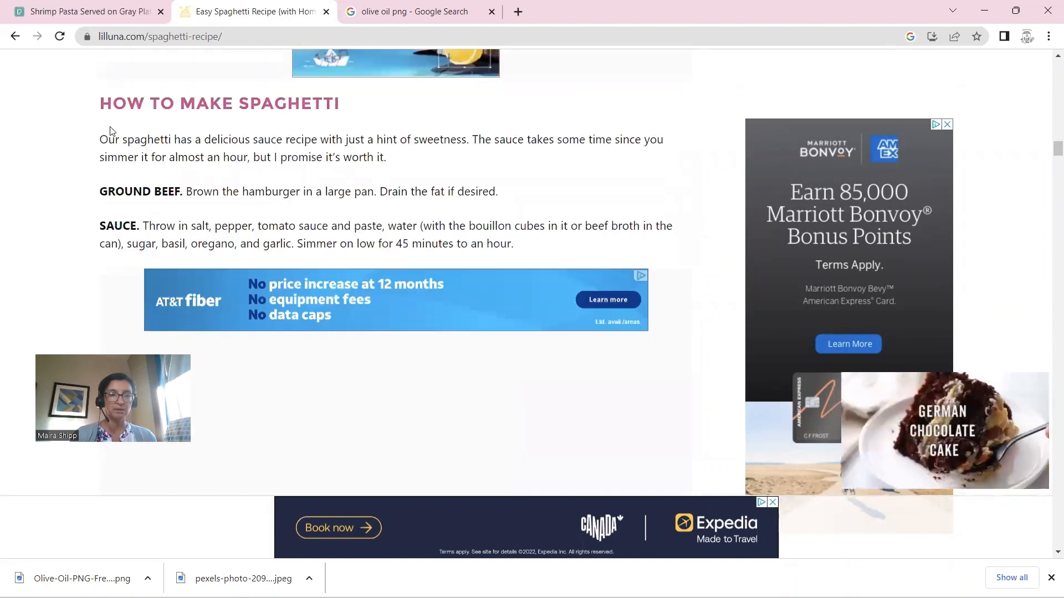
left_click_drag(103, 104, 525, 252)
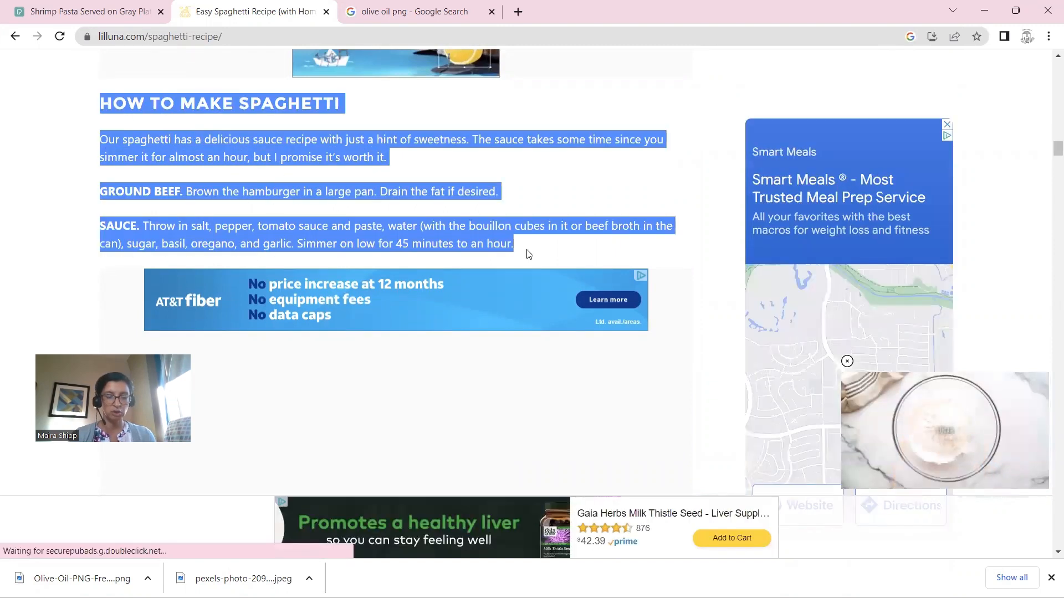
Switch to InDesign, draw a text frame about 7.13 by 7.12 in below the title over the photo, and paste the copied recipe text.
key("alt+Tab")
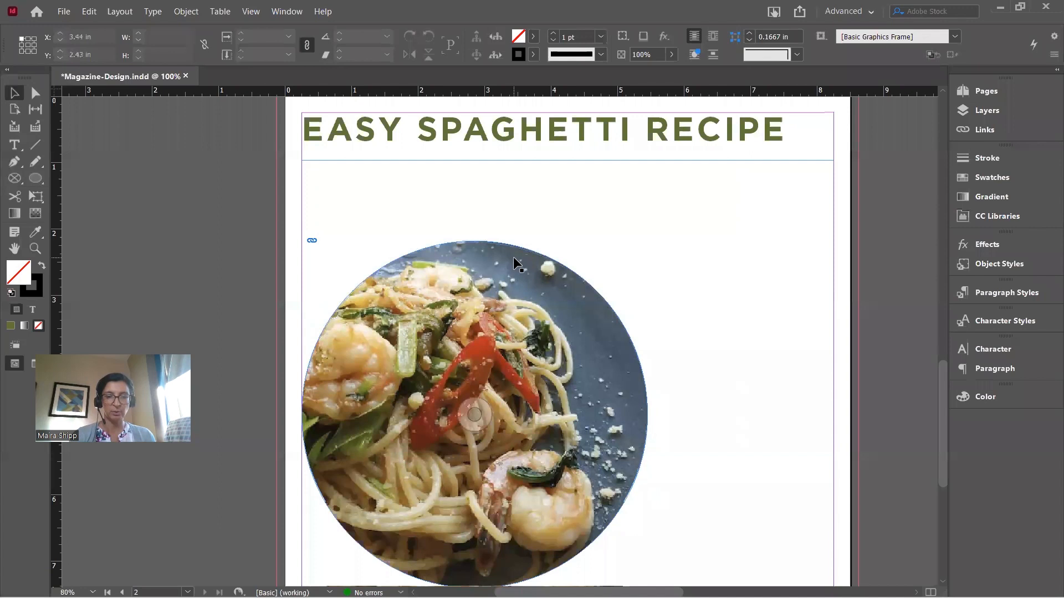
key("ctrl+minus")
scroll(513, 257, "down", 4)
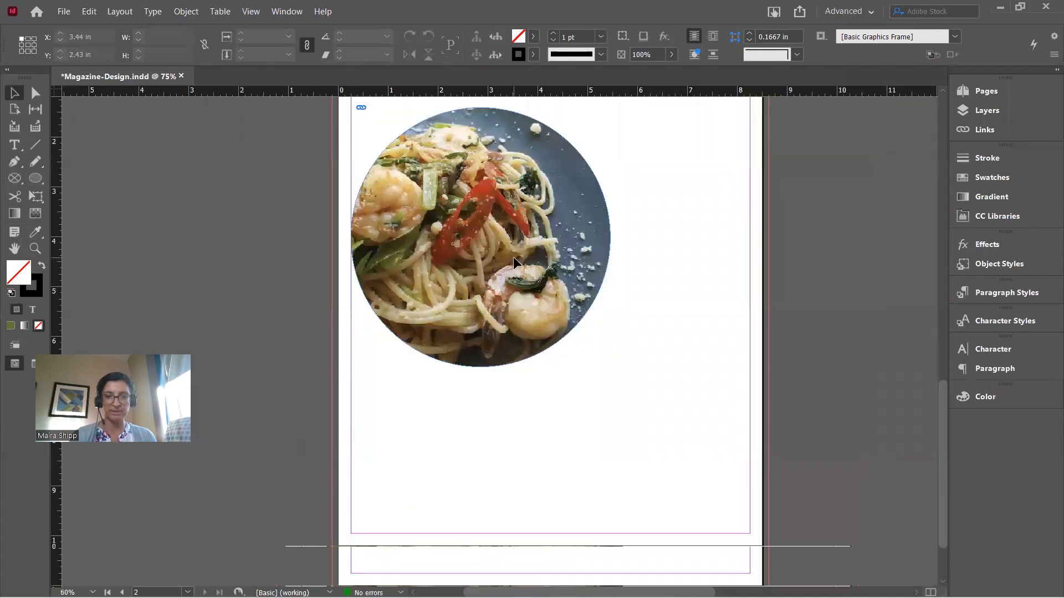
scroll(513, 258, "up", 1)
scroll(513, 257, "up", 1)
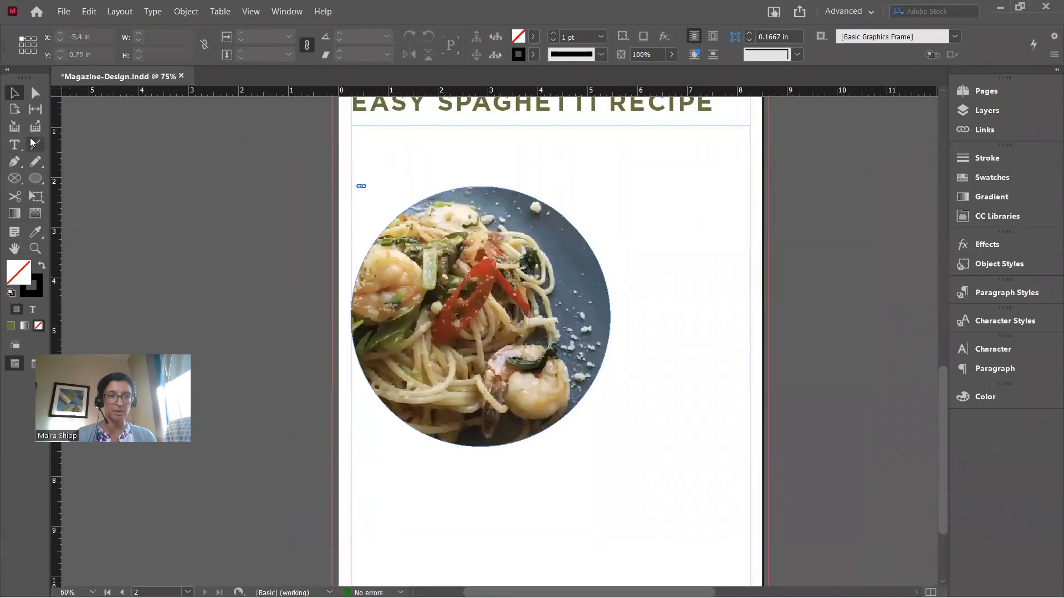
left_click(15, 145)
left_click_drag(392, 151, 752, 500)
type("HOW TO MAKE SPAGHETTI Our spaghetti has a delicious sauce recipe with just a hint of sweetness. The sauce takes some time since you simmer it for almost an hour, but I promise it’s worth it.  GROUND BEEF Brown the hamburger in a large pan. Drain the fat if desired.  SAUCE Throw in salt, pepper, tomato sauce and paste, water (with the bouillon cubes in it or beef broth in the can), sugar, basil, oregano and garlic. Simmer on low for 45 minutes to an hour.")
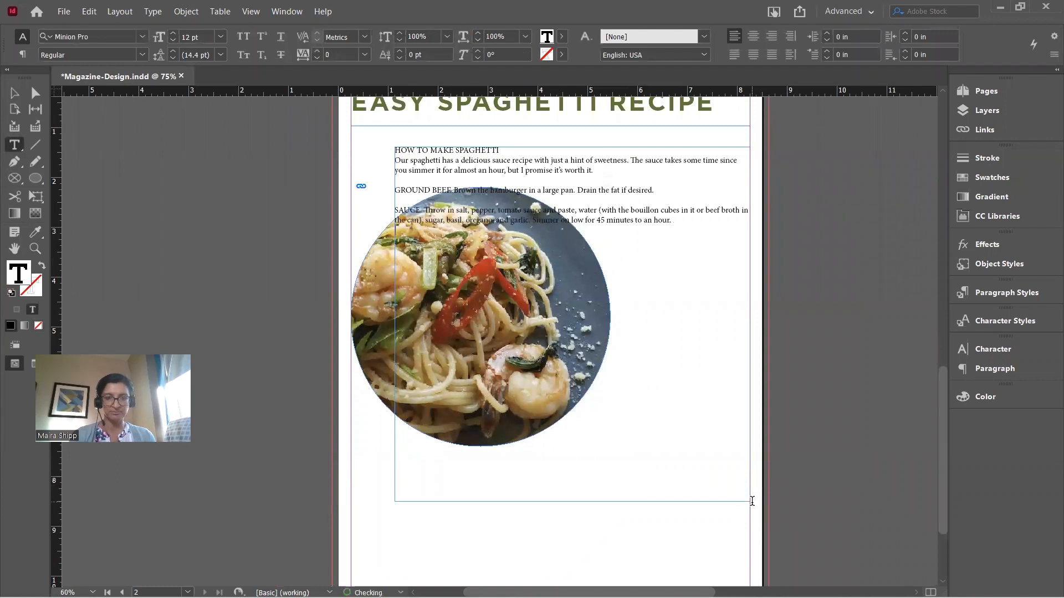
Copy the web page's text from the PASTA paragraph through the CROCKPOT SPAGHETTI SAUCE heading and paste it at the end of InDesign's recipe text.
key("alt+Tab")
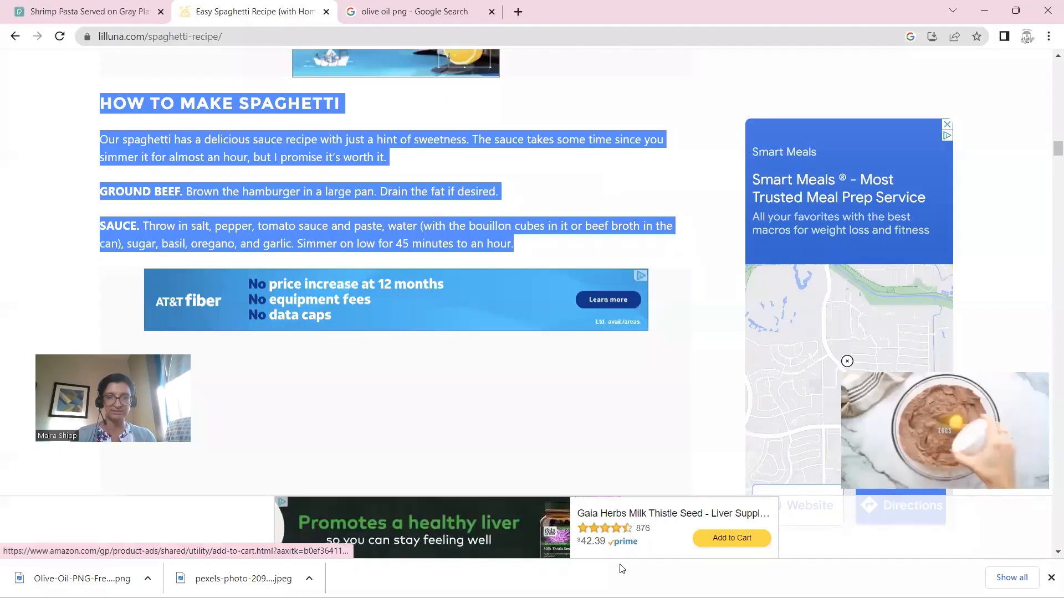
scroll(589, 425, "down", 3)
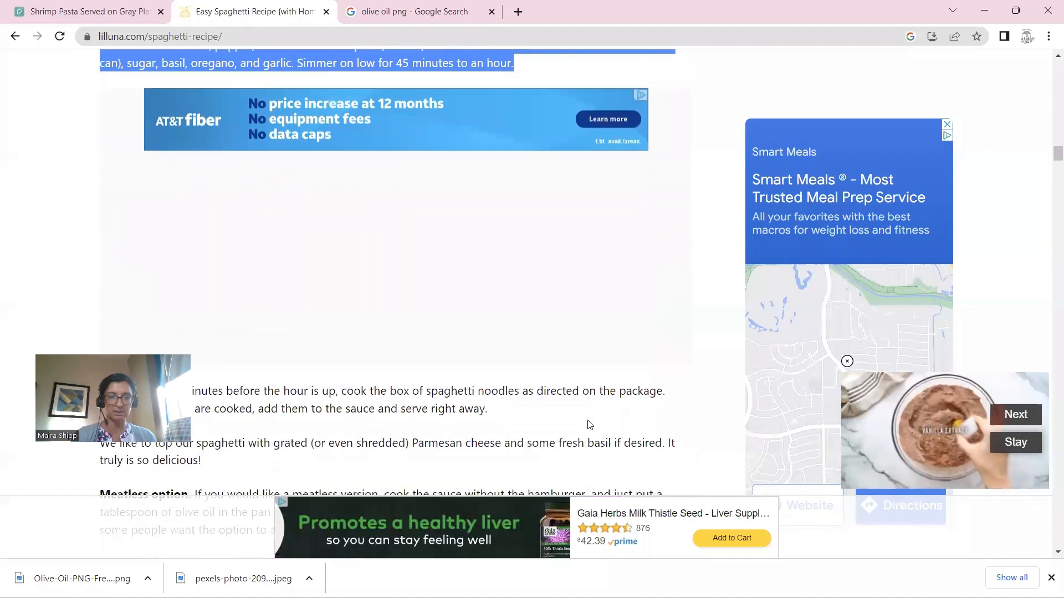
scroll(589, 425, "down", 1)
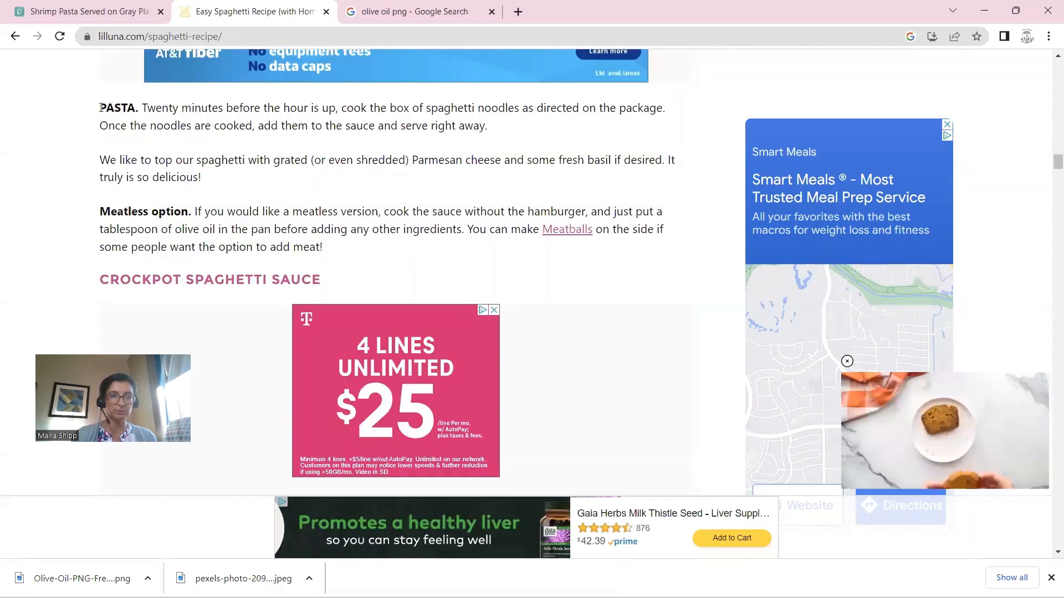
left_click_drag(101, 107, 345, 283)
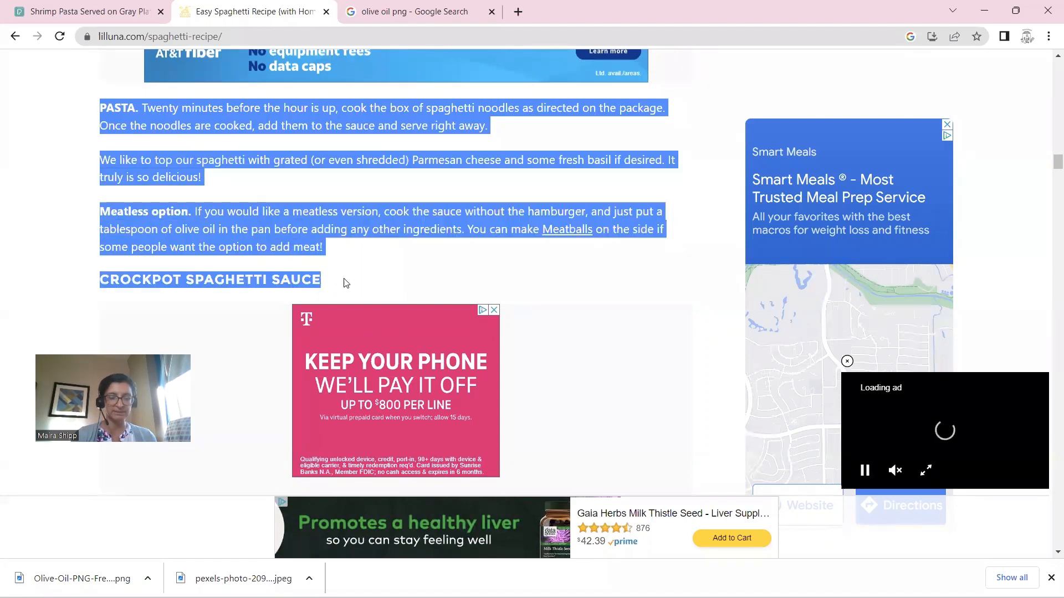
key("alt+Tab")
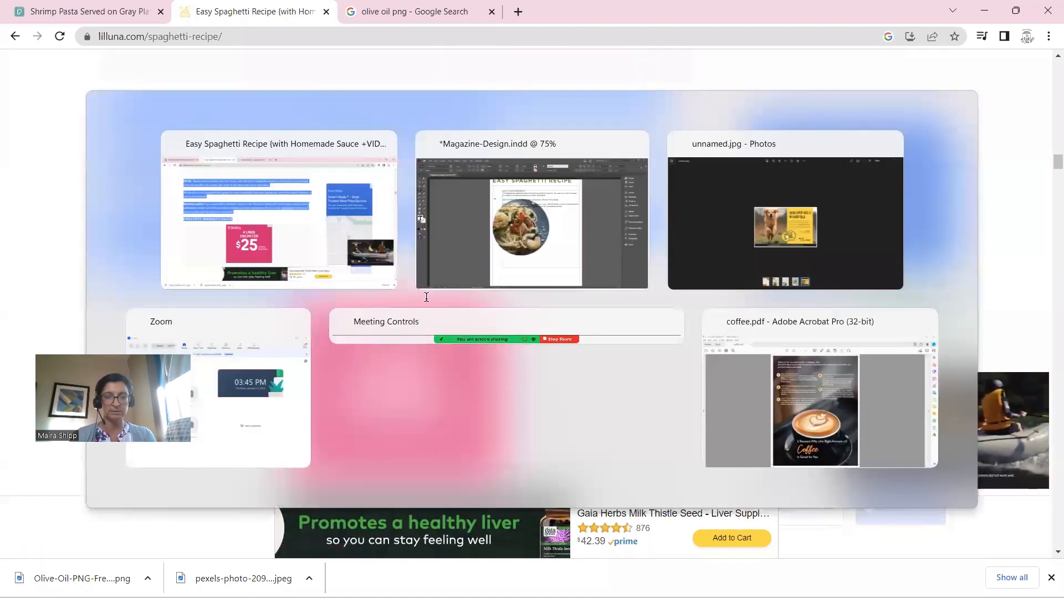
type("PASTA. Twenty minutes before the hour is up, cook the box of spaghetti noodles as directed on the package. Once the noodles are cooked, add them to the sauce and serve right away.  We like to top our spaghetti with grated (or even shredded) Parmesan cheese and some fresh basil if desired. It truly is so delicious!  Meatless option: If you would like a meatless version, cook the sauce without the hamburger, and just put a tablespoon of olive oil in the pan before adding any other ingredients. You can make Meatballs on the side if some people want the option to add meat.  CROCKPOT SPAGHETTI SAUCE")
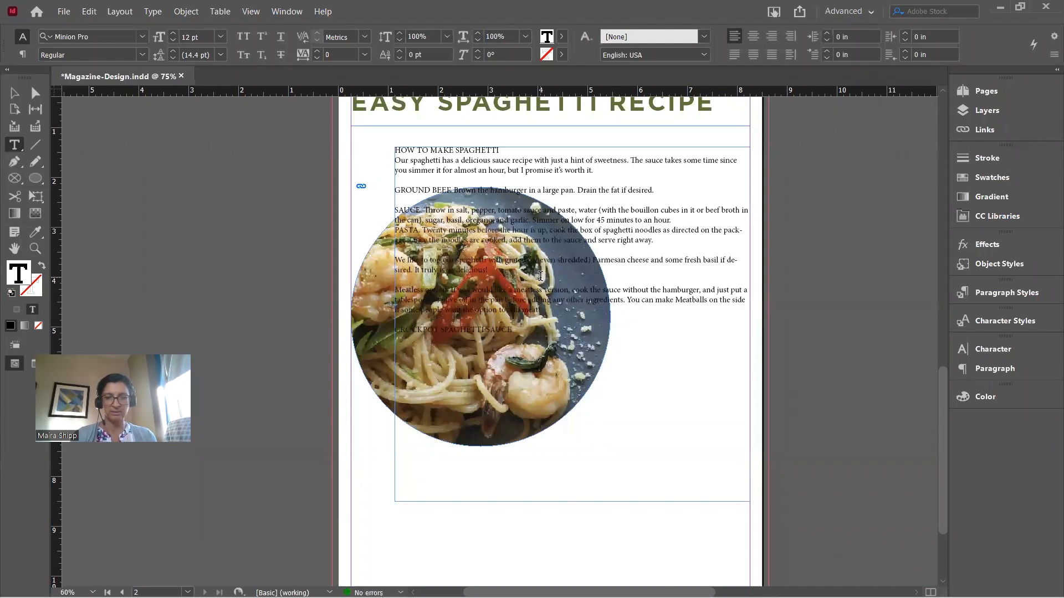
Copy the slow cooker introduction with its BEEF and SAUCE paragraphs from the browser and append them to the recipe text in InDesign.
key("alt+Tab")
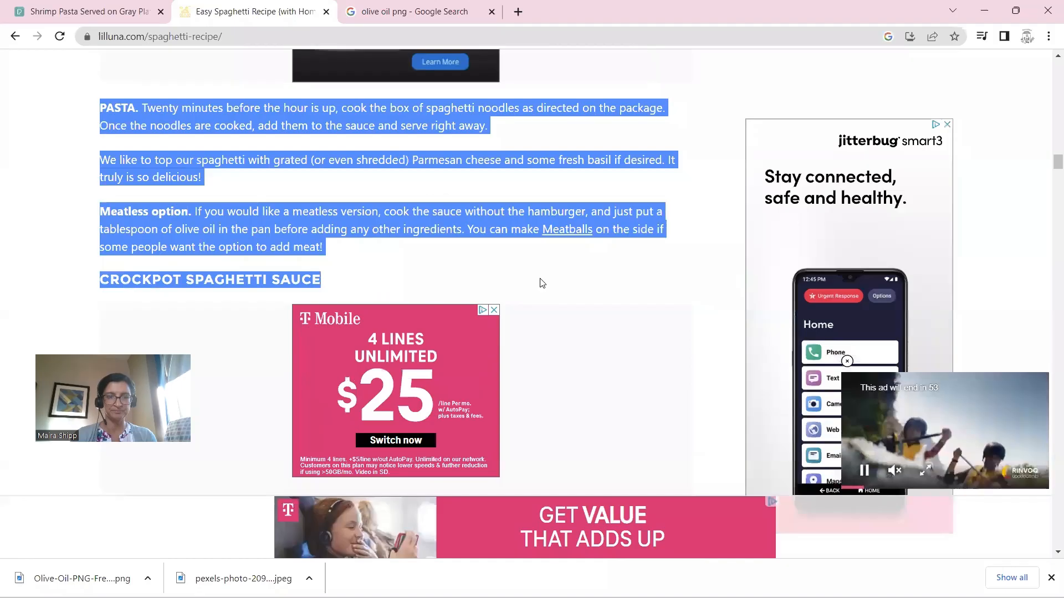
scroll(493, 284, "down", 1)
scroll(493, 281, "down", 8)
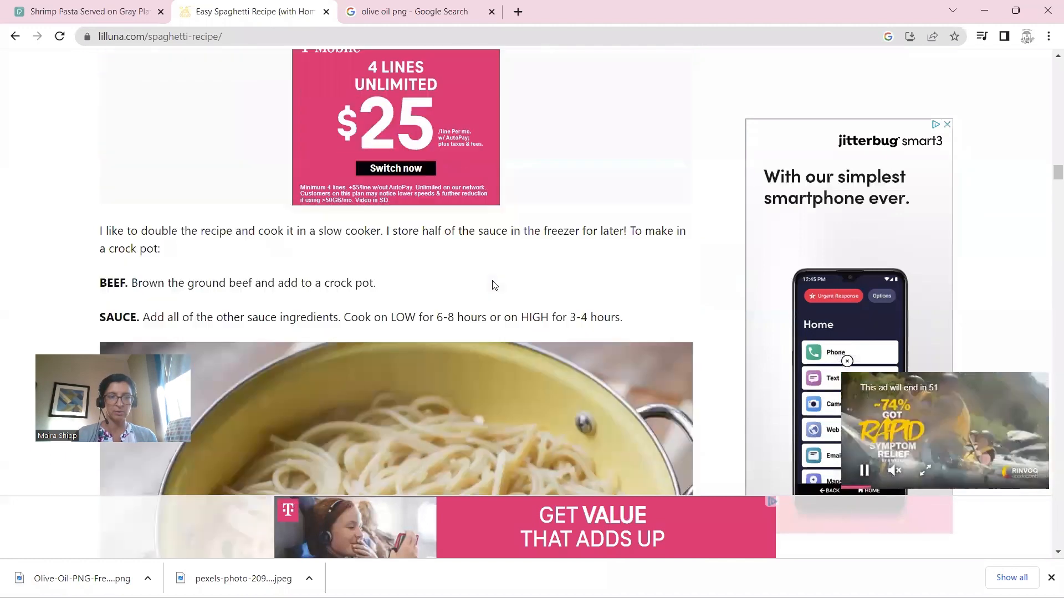
scroll(492, 285, "down", 4)
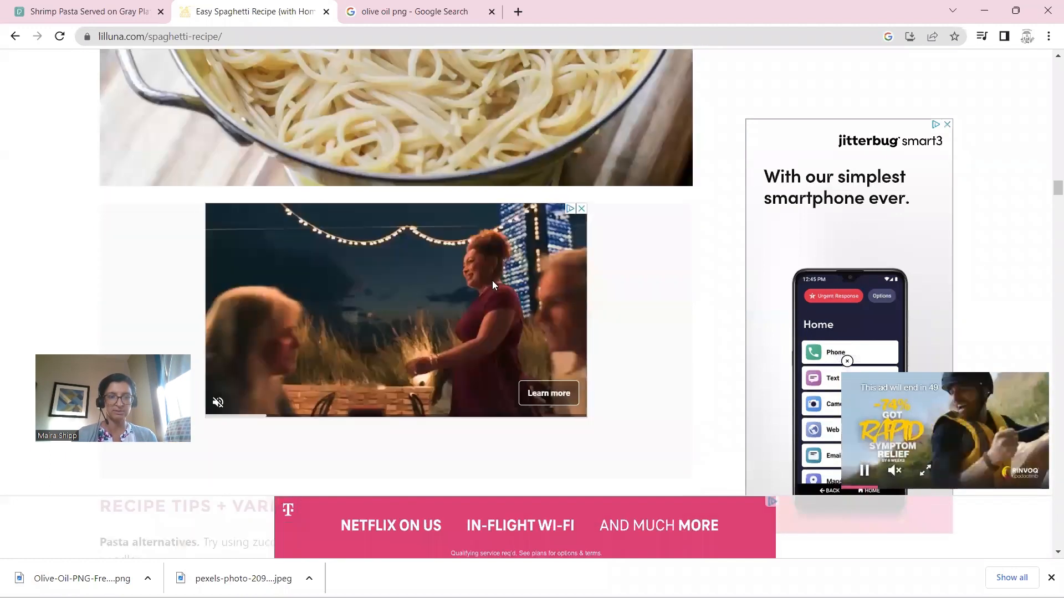
scroll(492, 284, "up", 10)
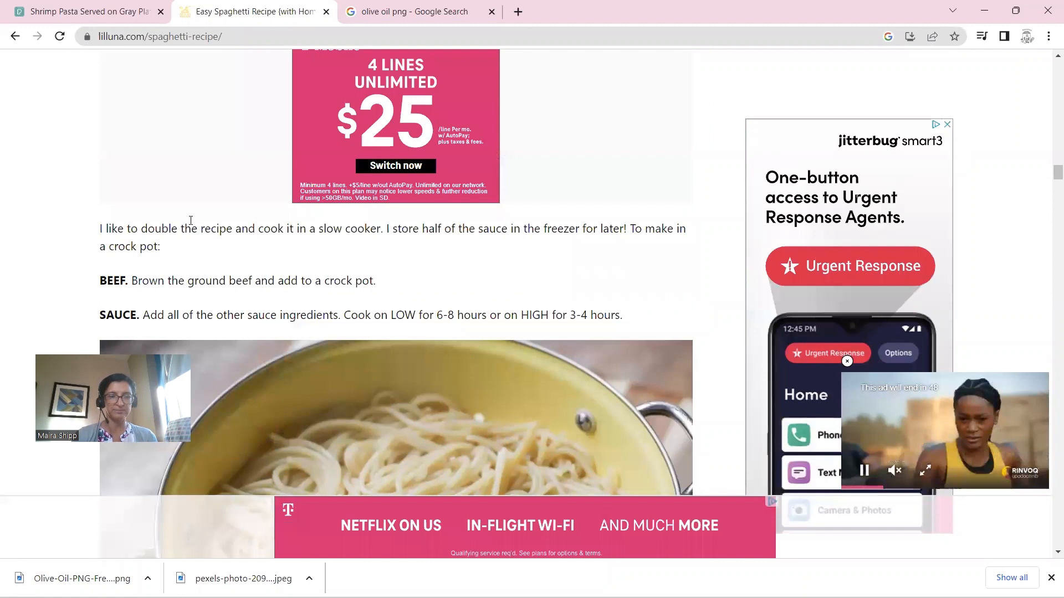
left_click_drag(101, 227, 637, 326)
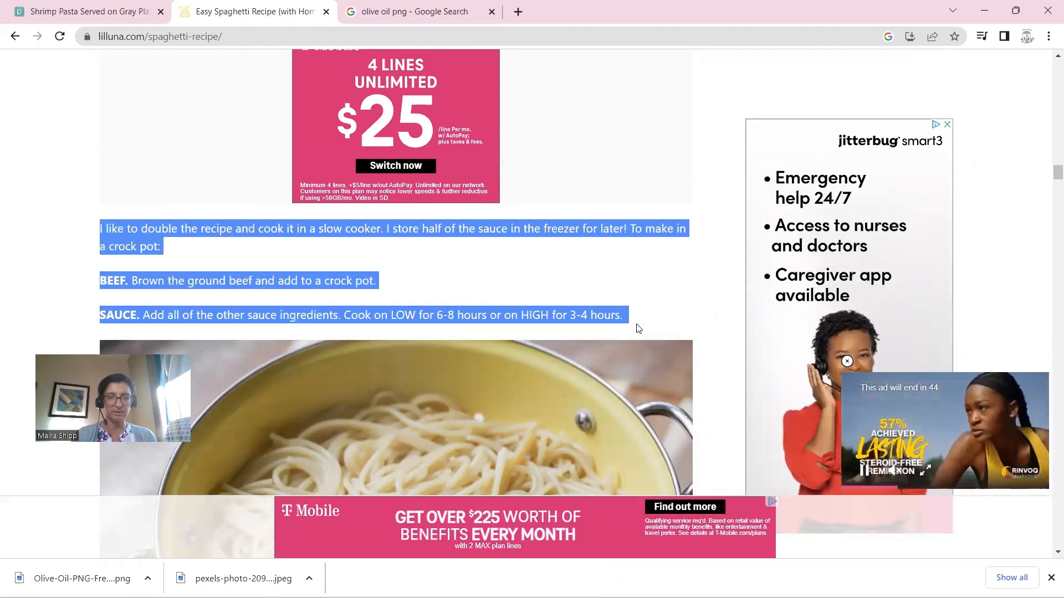
key("alt+Tab")
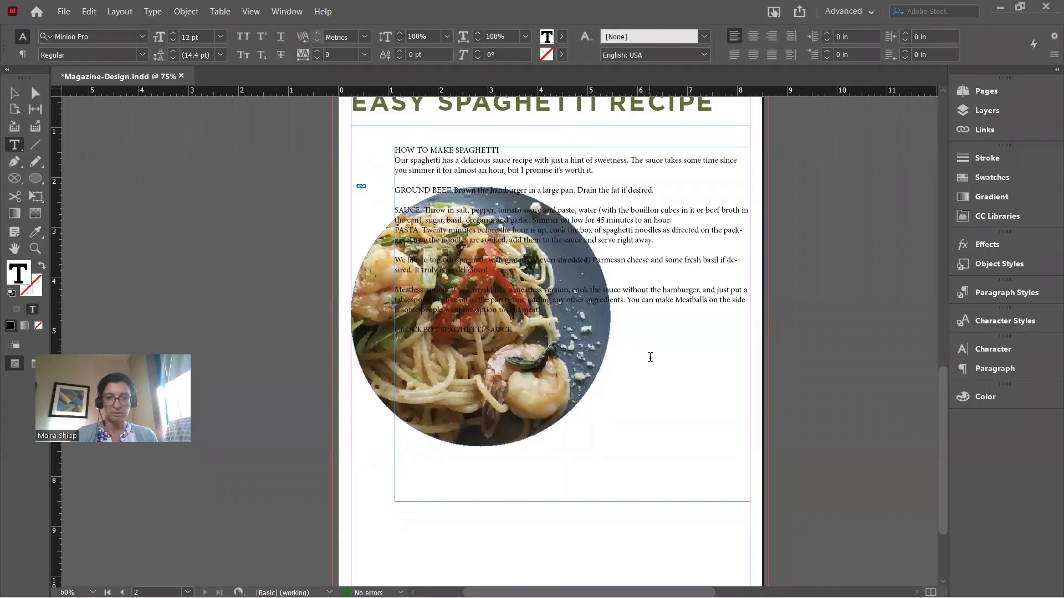
key("ctrl+v")
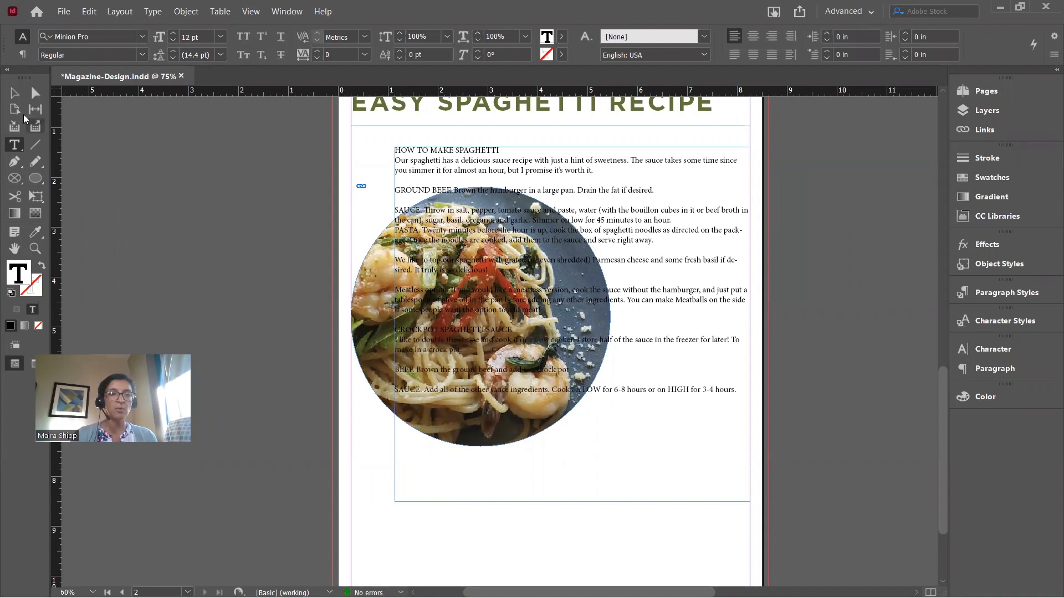
Move the recipe text frame straight down to Y 1.87 in, then show the Text Wrap settings and dock them below Color.
left_click(14, 93)
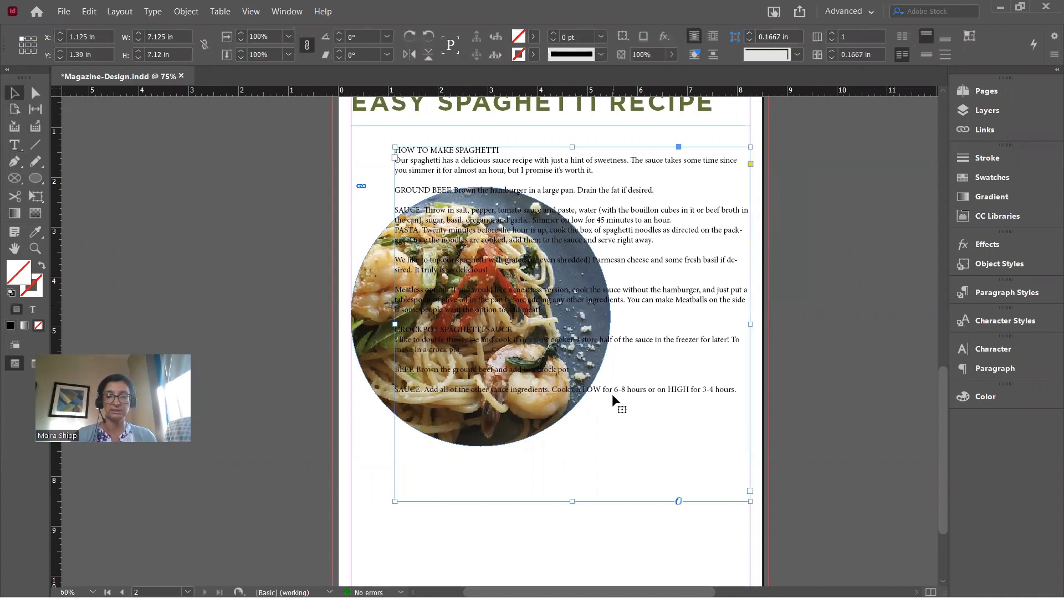
left_click_drag(633, 253, 633, 277)
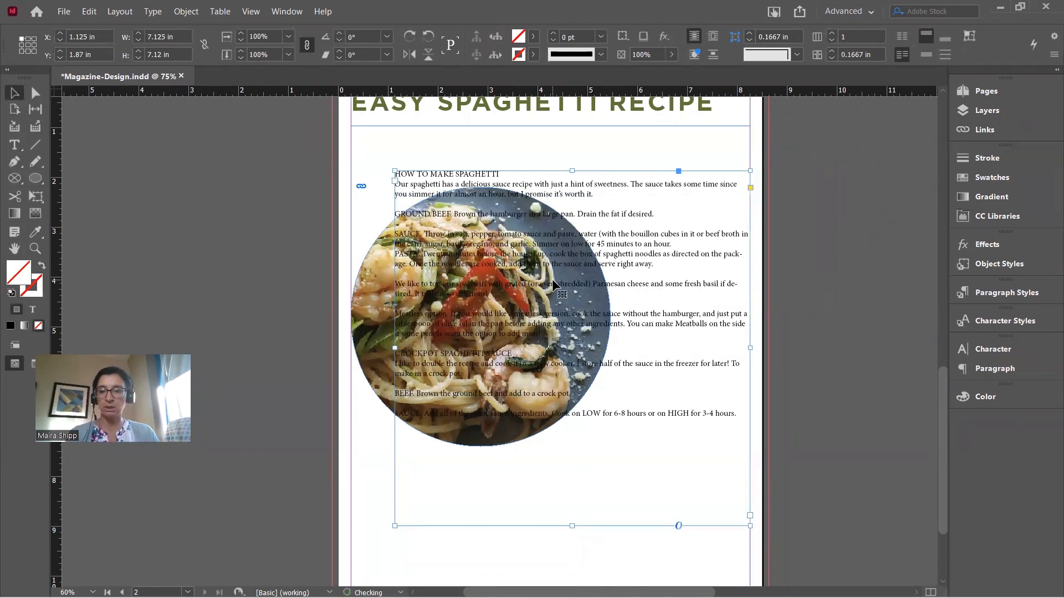
left_click(287, 18)
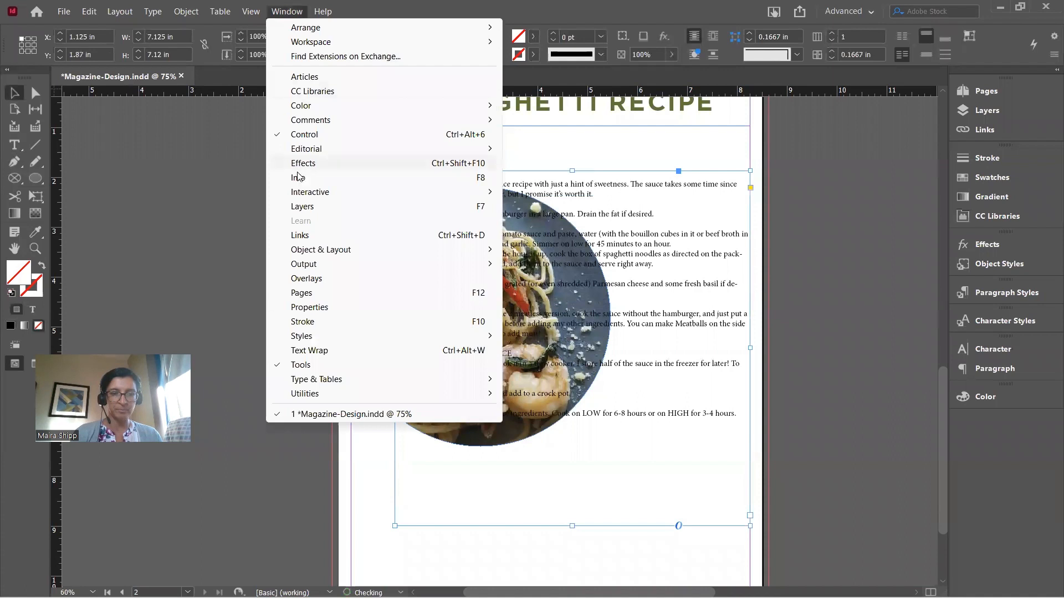
left_click(307, 351)
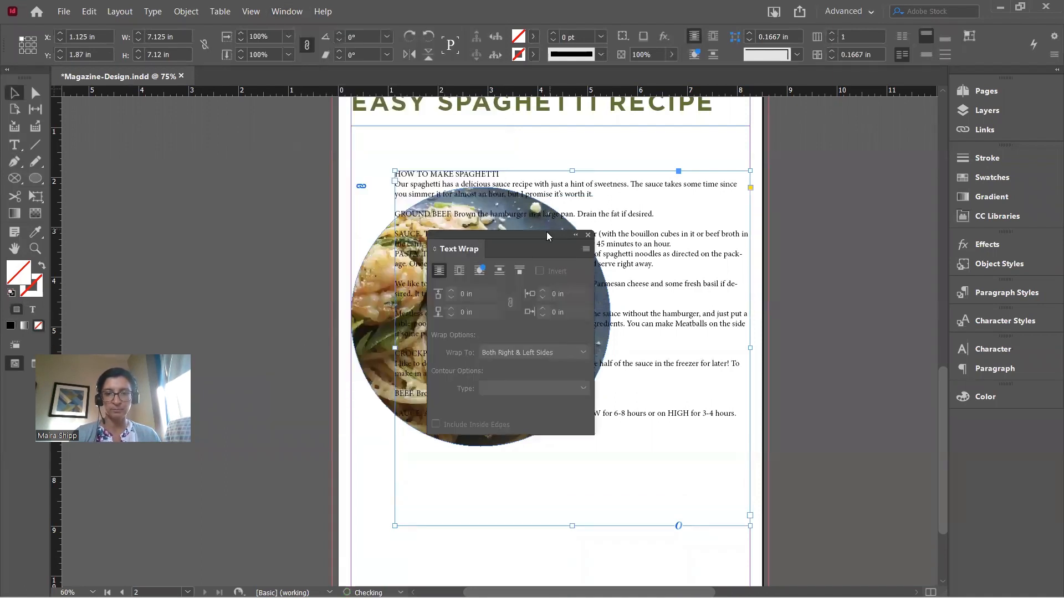
left_click_drag(541, 233, 1000, 418)
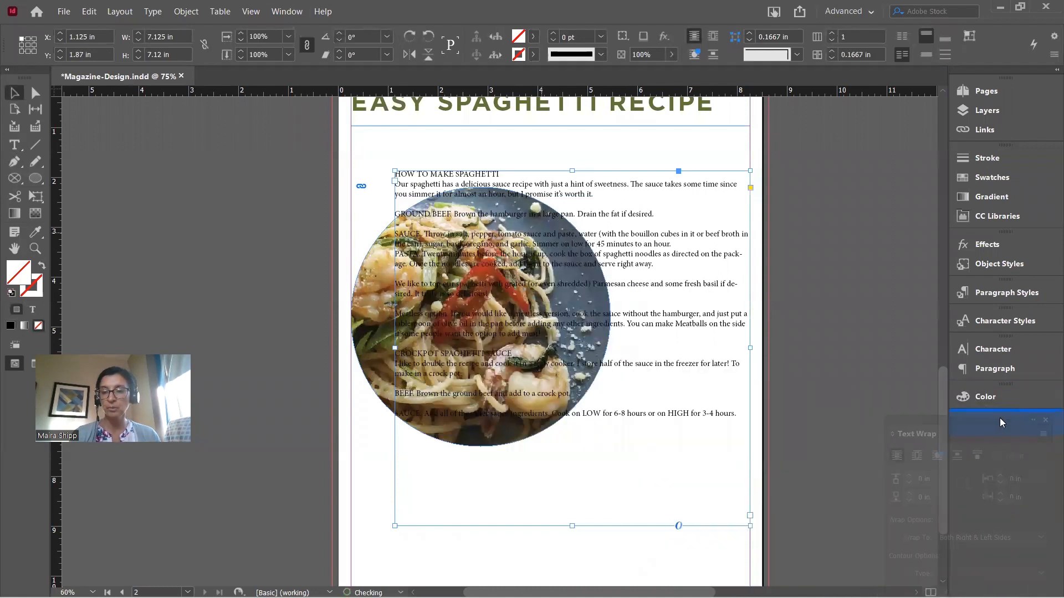
Apply the wrap around object shape option to the circular pasta photo and the recipe text frame together, then deselect them.
left_click(369, 294, "shift")
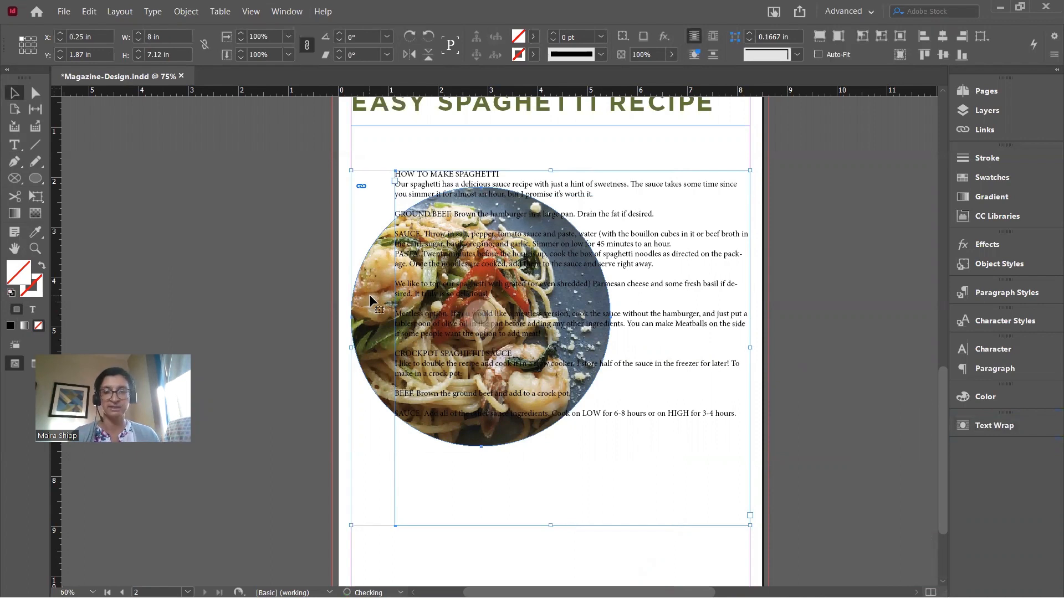
left_click(966, 426)
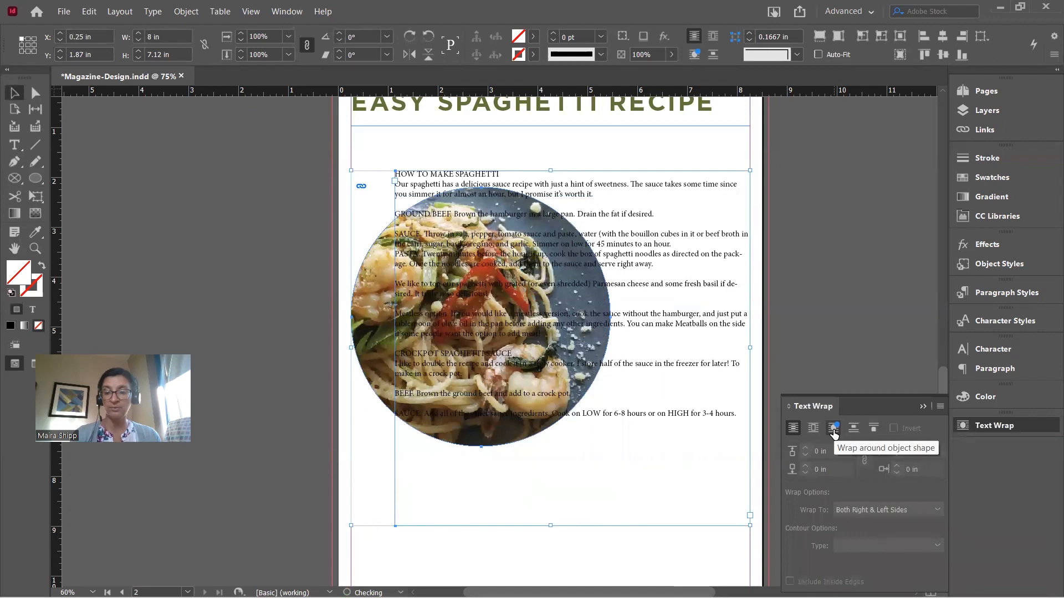
left_click(834, 431)
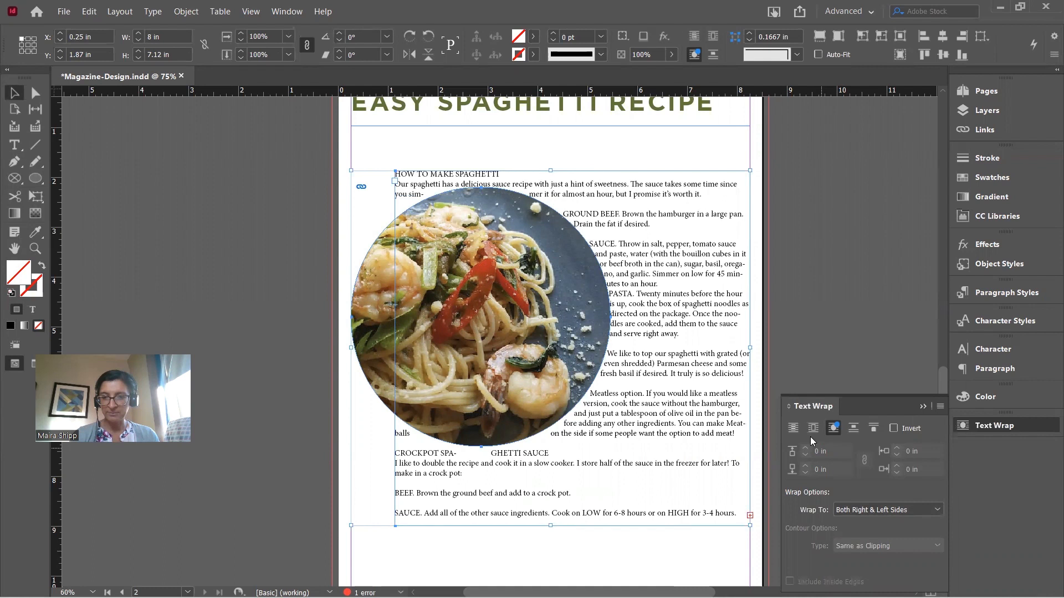
left_click(774, 305)
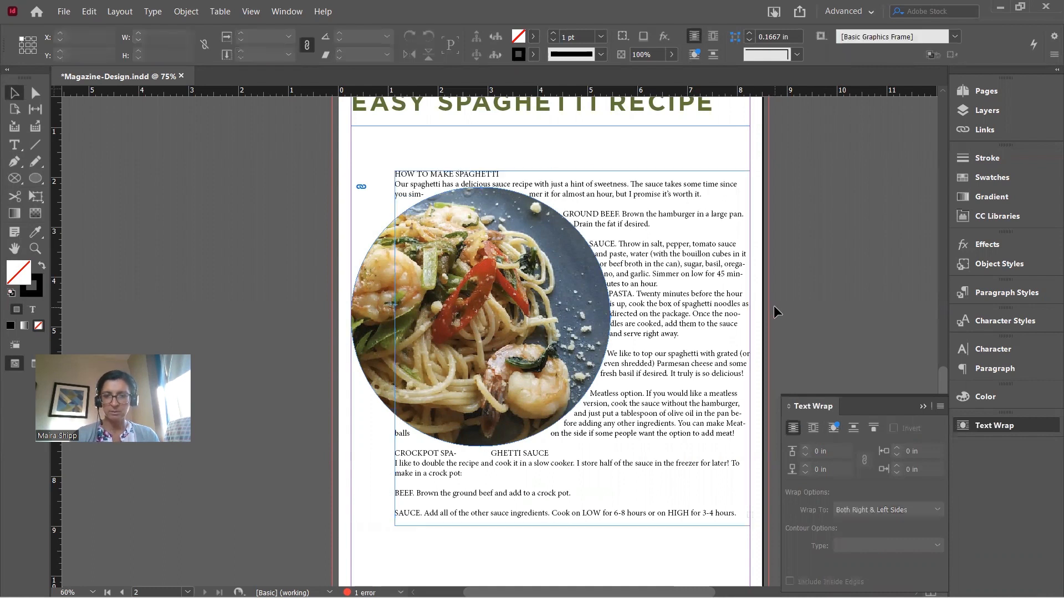
Select the recipe text frame and set all four of its text wrap offsets to 0.125 in.
left_click(704, 299)
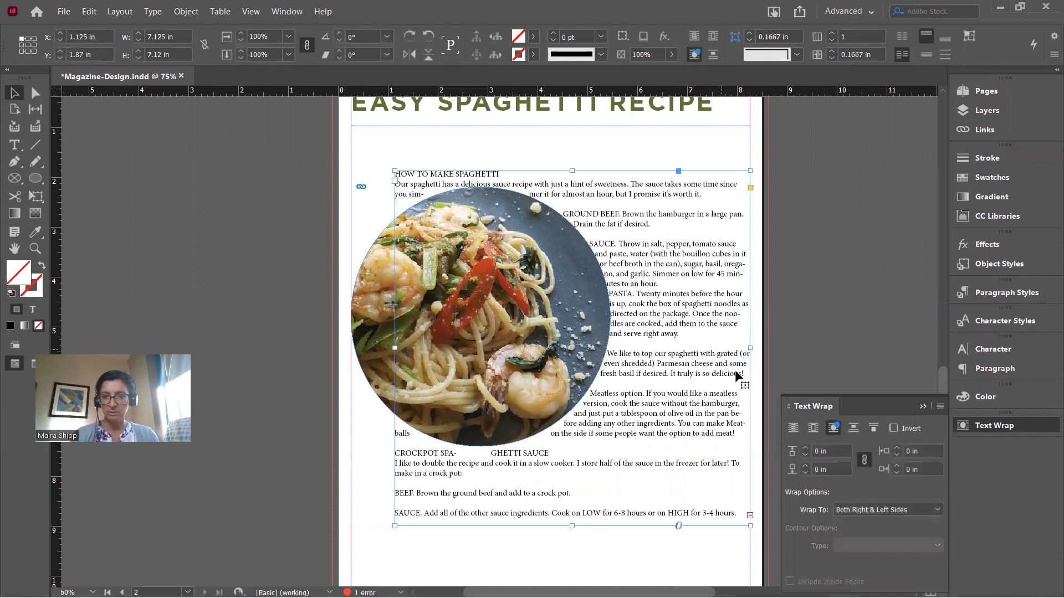
left_click(805, 447)
left_click(806, 447)
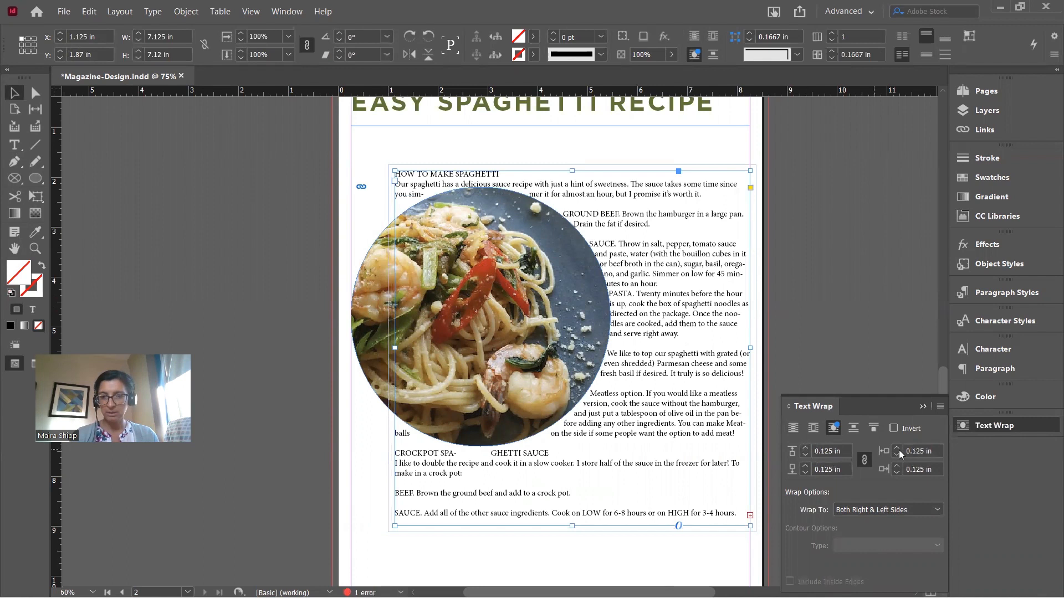
left_click(897, 446)
left_click(898, 447)
key("ctrl+z")
key("ctrl+z")
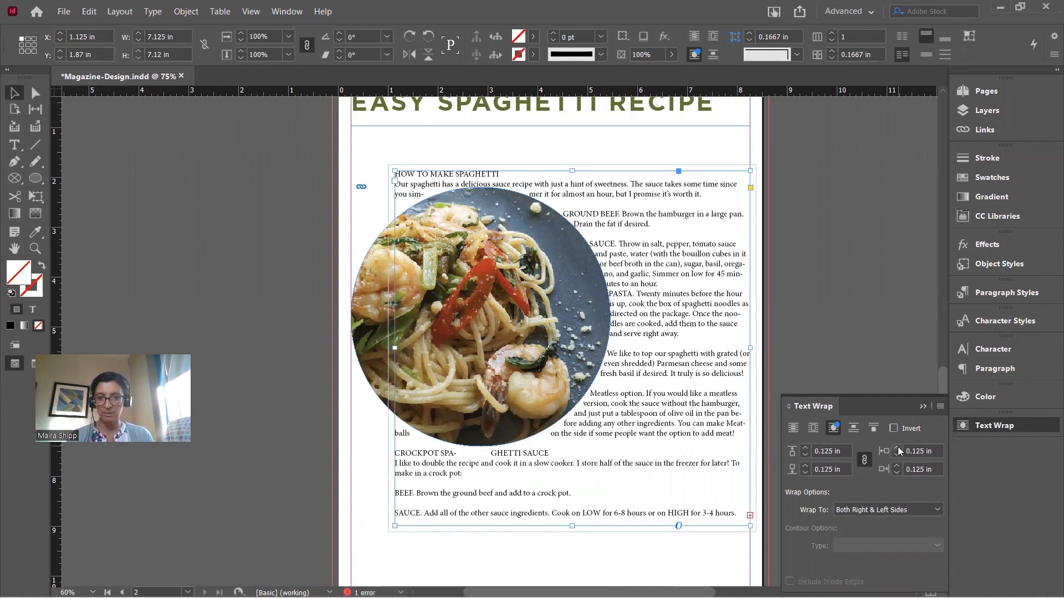
double_click(654, 331)
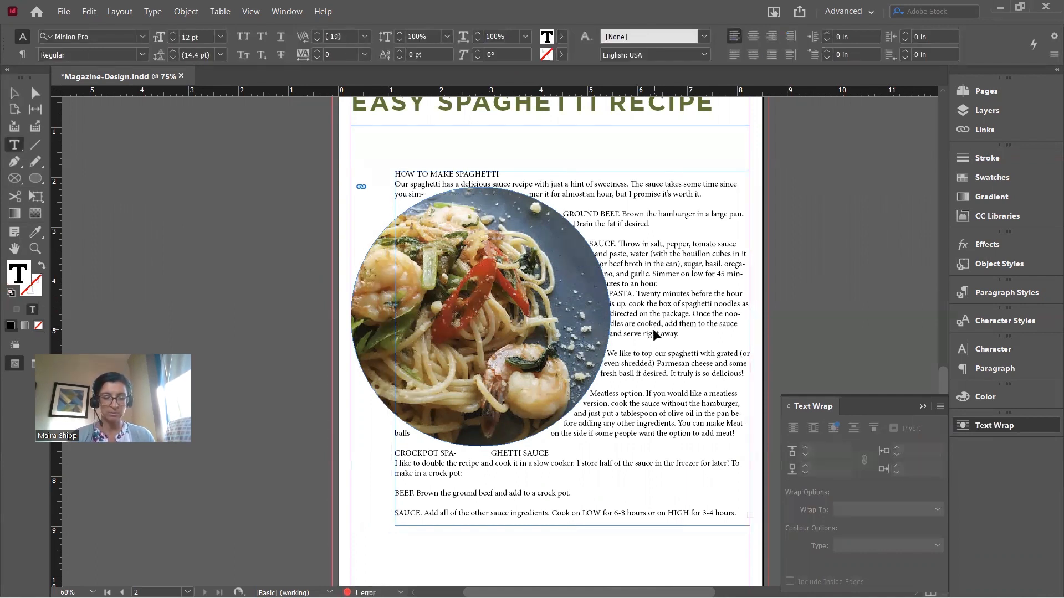
key("ctrl+a")
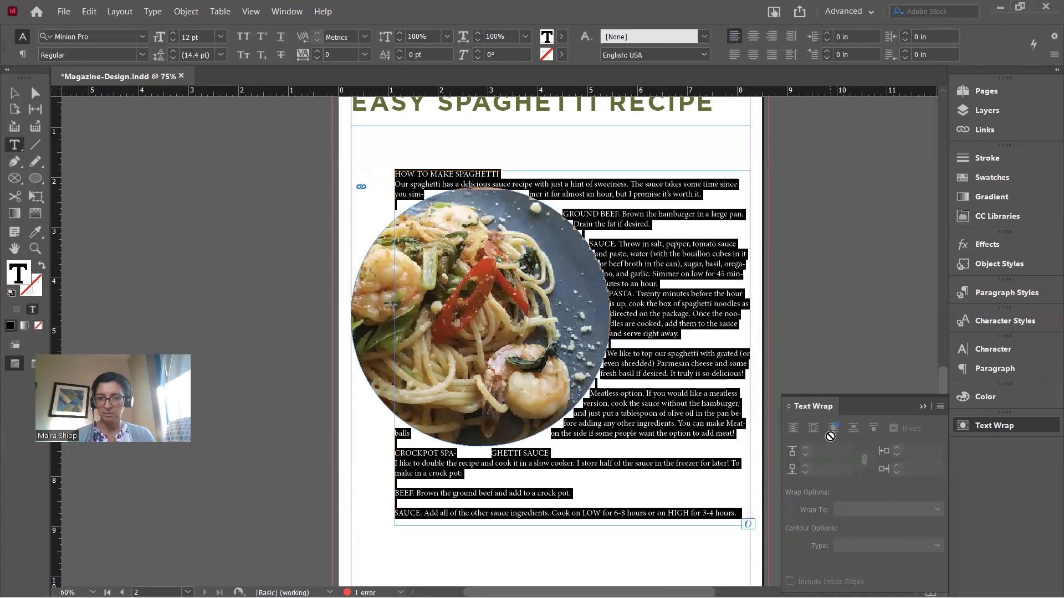
left_click(542, 311)
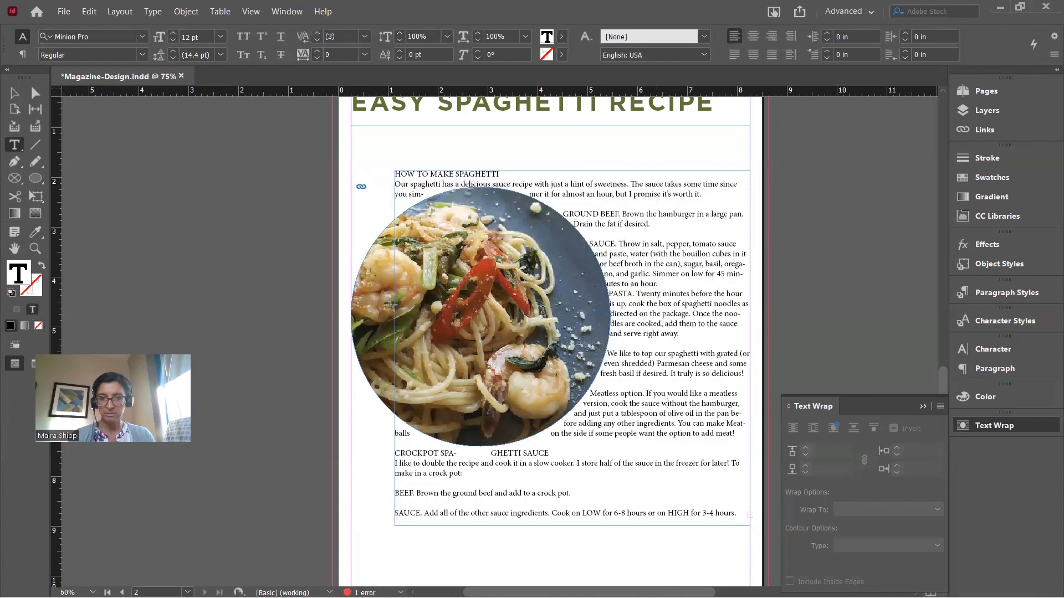
left_click(17, 94)
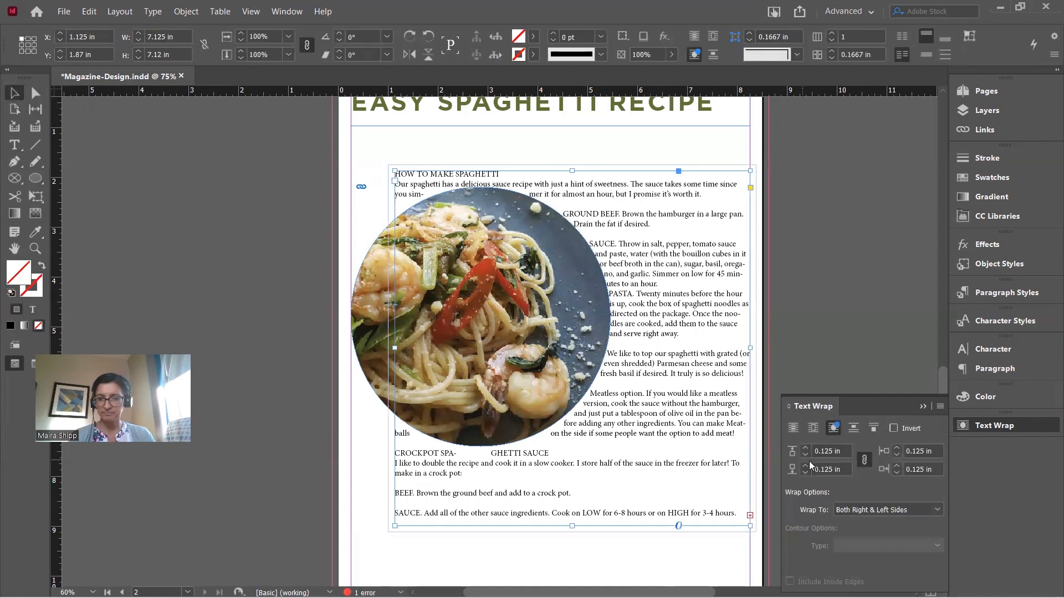
Try the bounding box, no text wrap and jump object options on the recipe text frame.
left_click(814, 429)
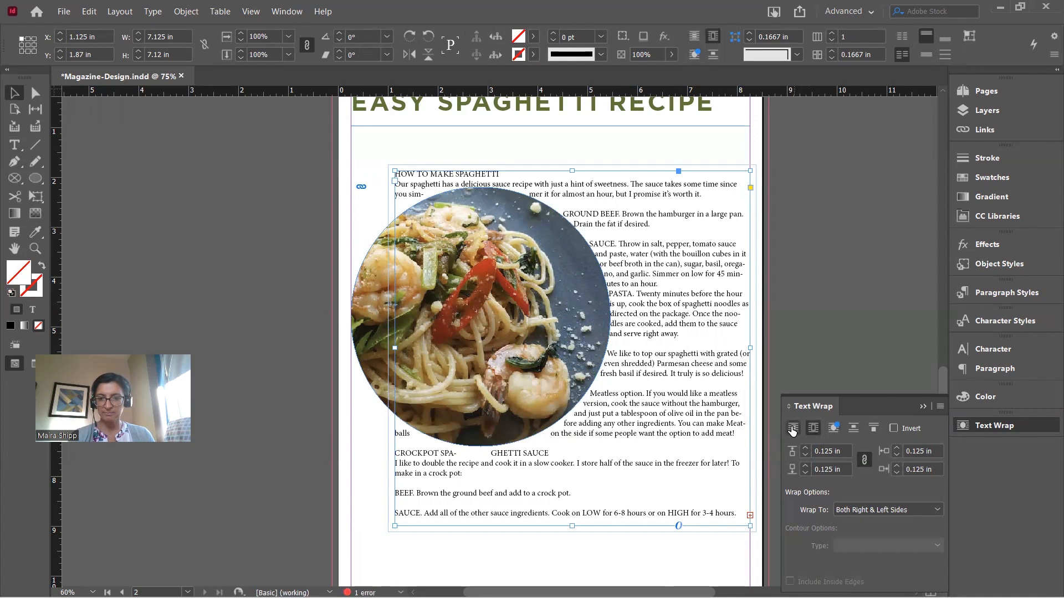
left_click(793, 429)
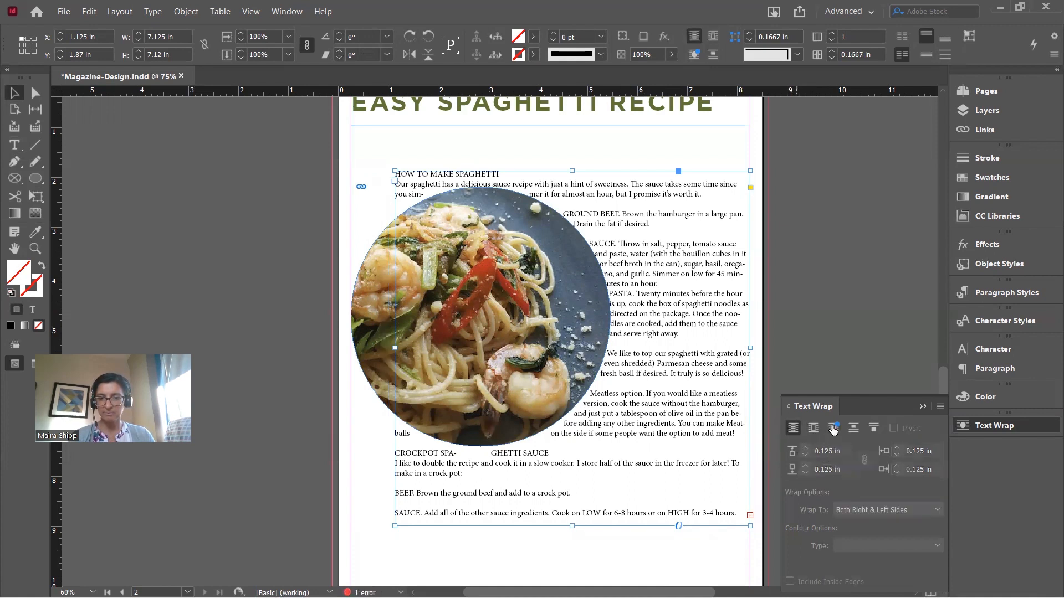
left_click(854, 429)
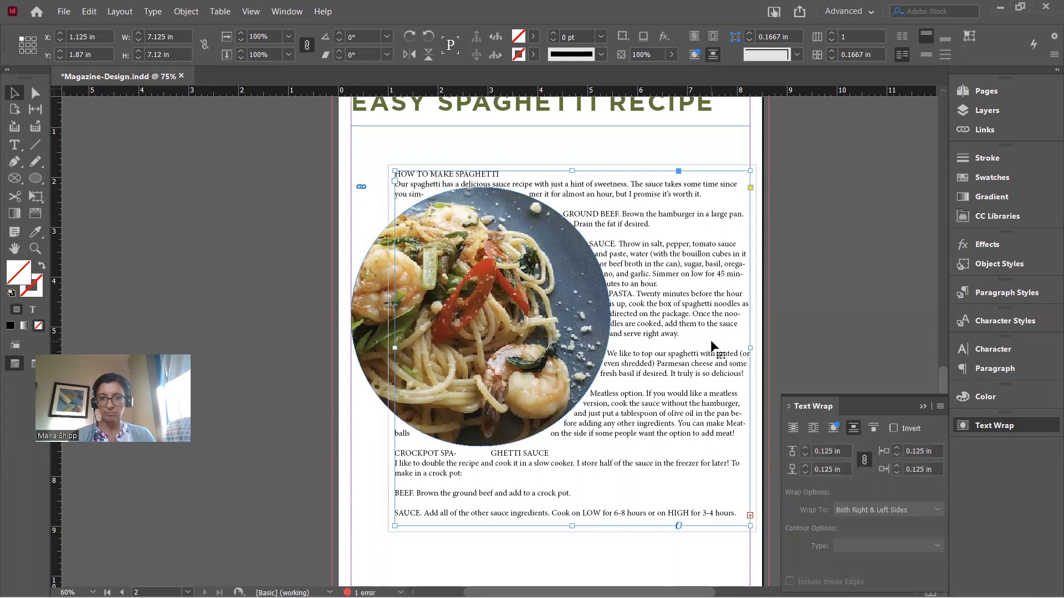
left_click(15, 145)
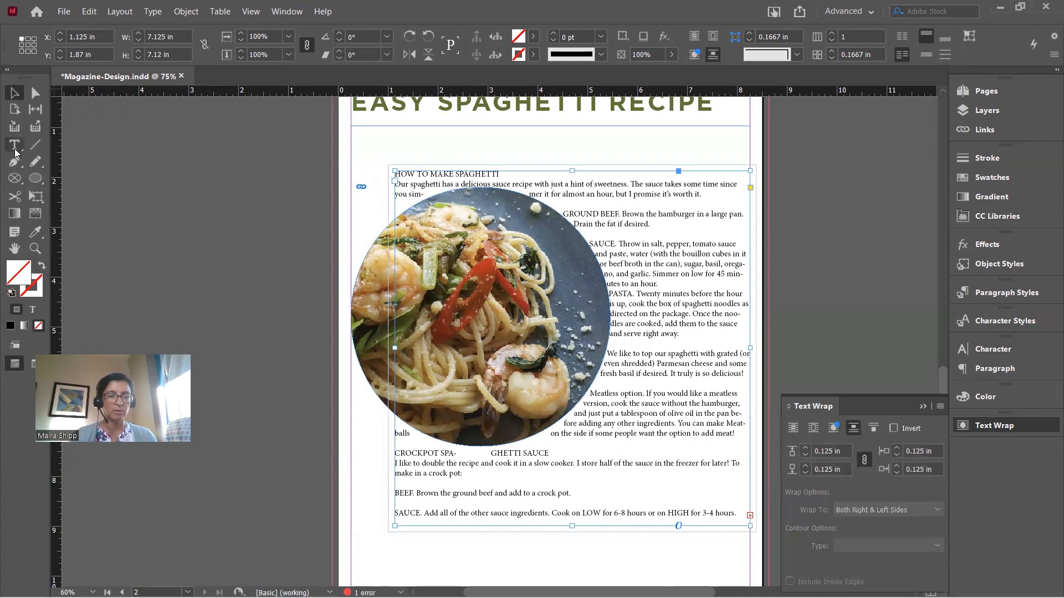
triple_click(607, 208)
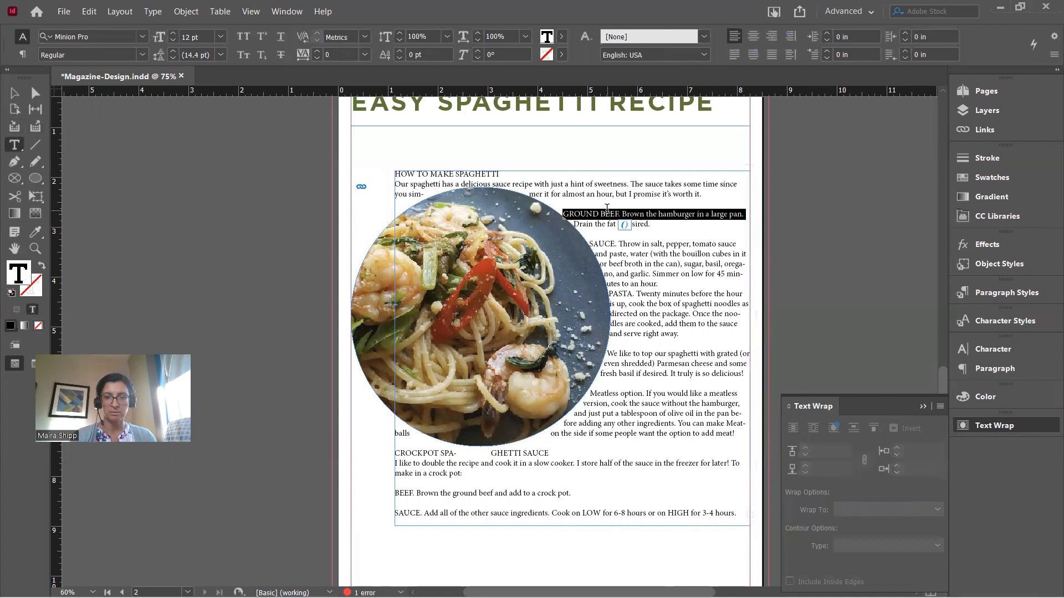
key("ctrl+a")
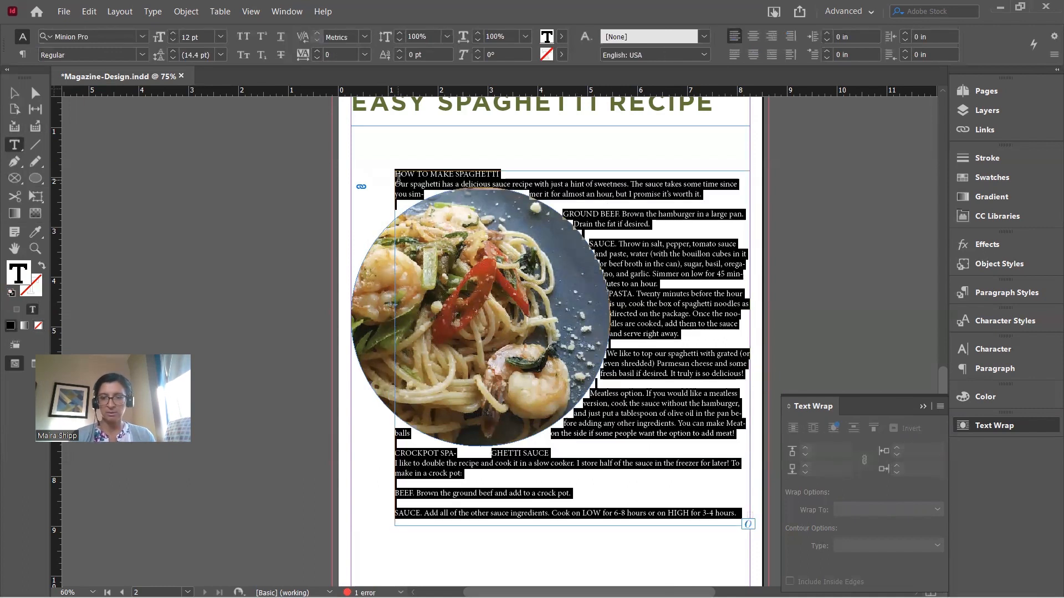
left_click(14, 93)
left_click(146, 165)
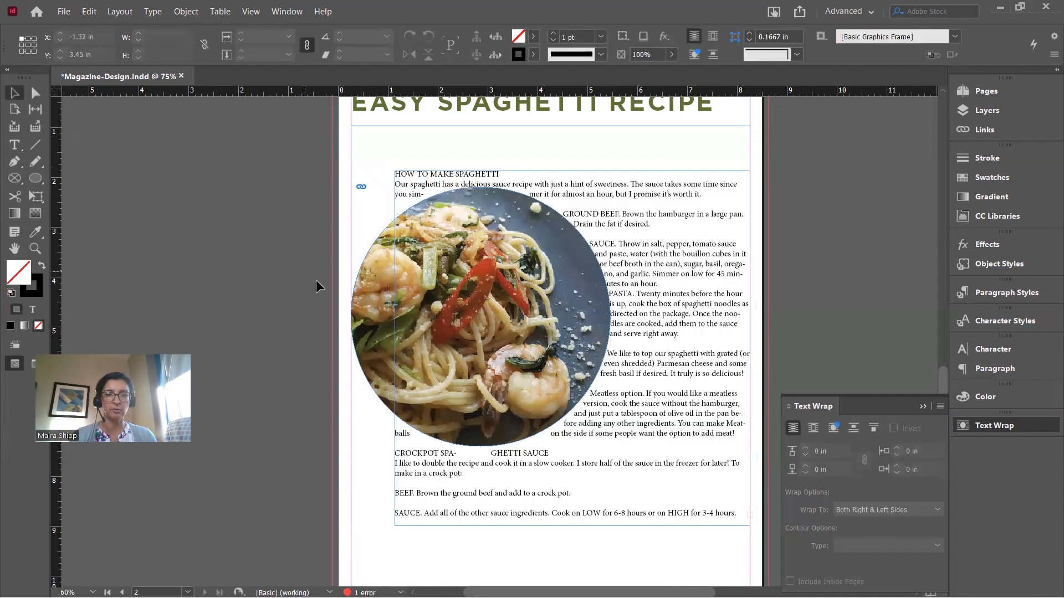
Bring the circular pasta photo to the front of the stacking order, then deselect it.
left_click(357, 298)
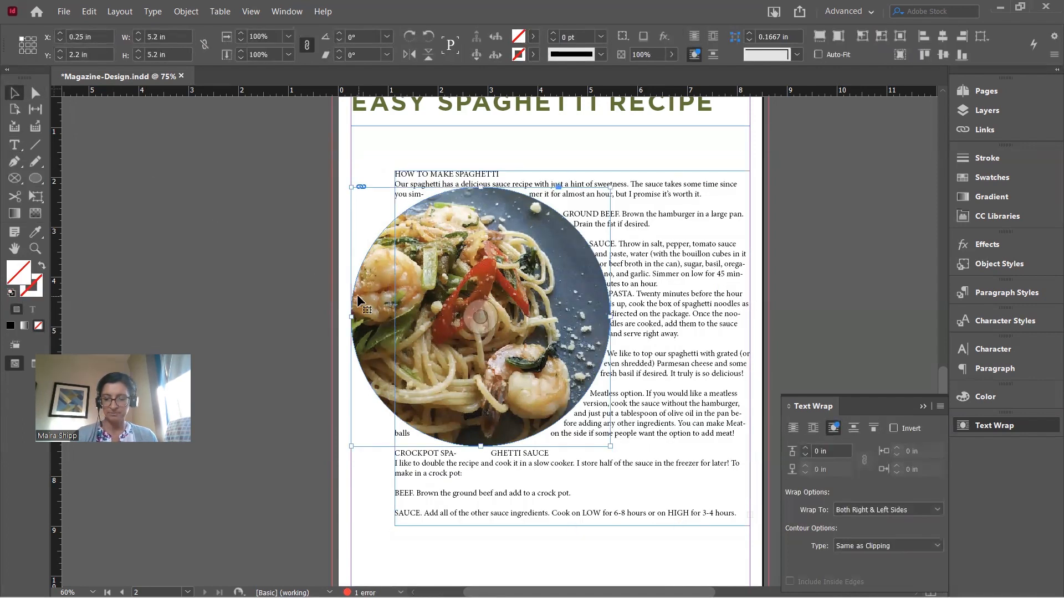
right_click(358, 297)
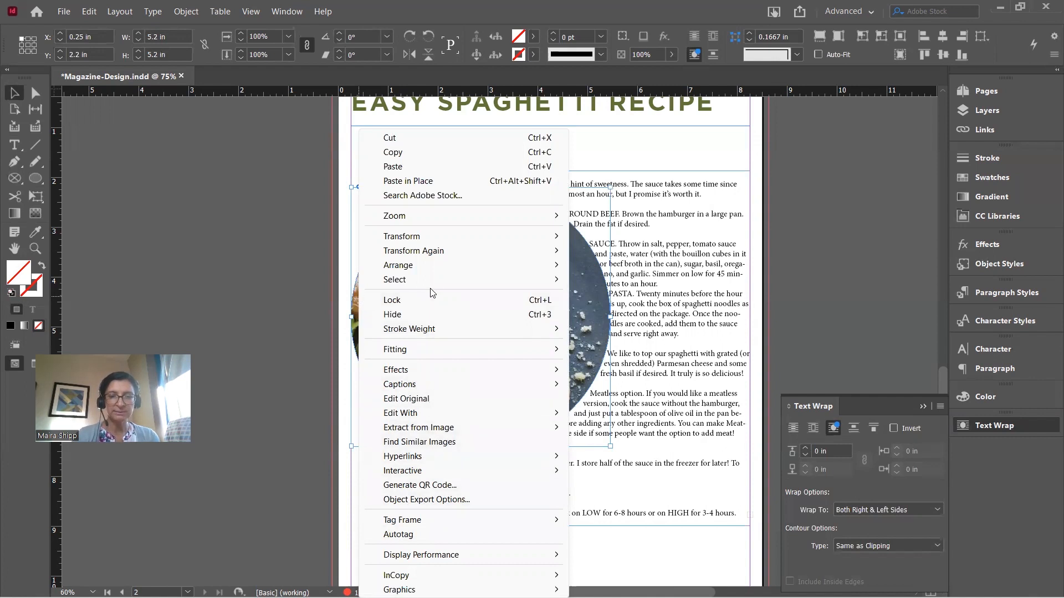
mouse_move(428, 269)
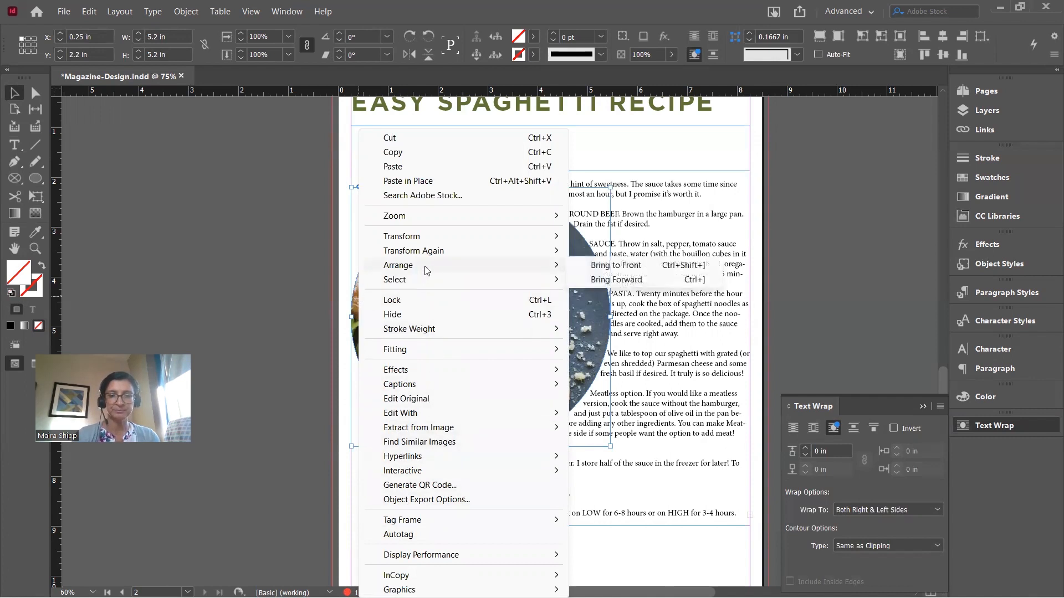
left_click(595, 267)
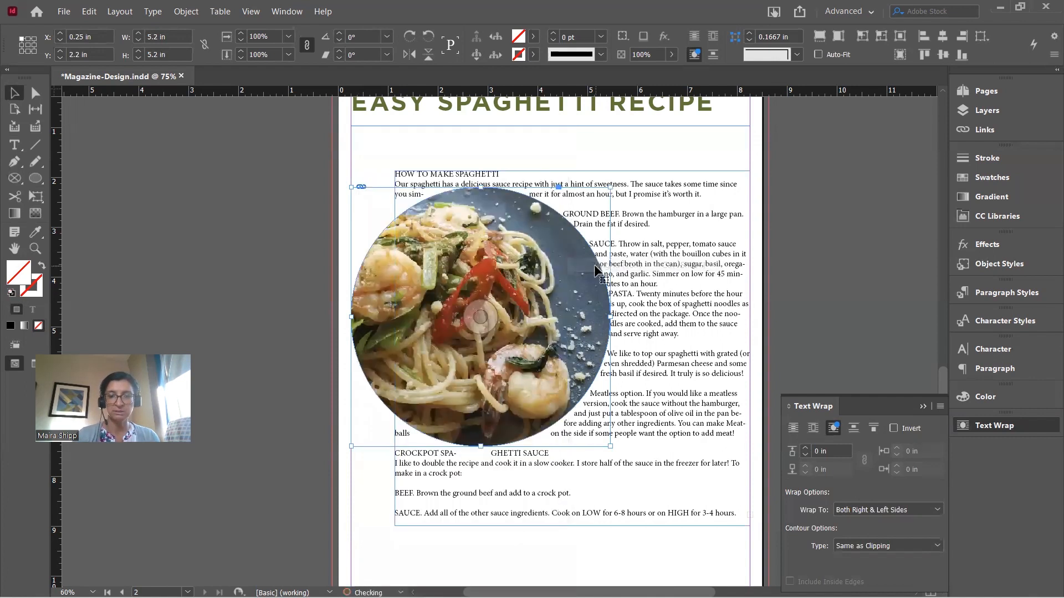
left_click(263, 274)
Apply wrap around object shape to the recipe text frame and set its four wrap offsets to 0.1875 in.
left_click(651, 253)
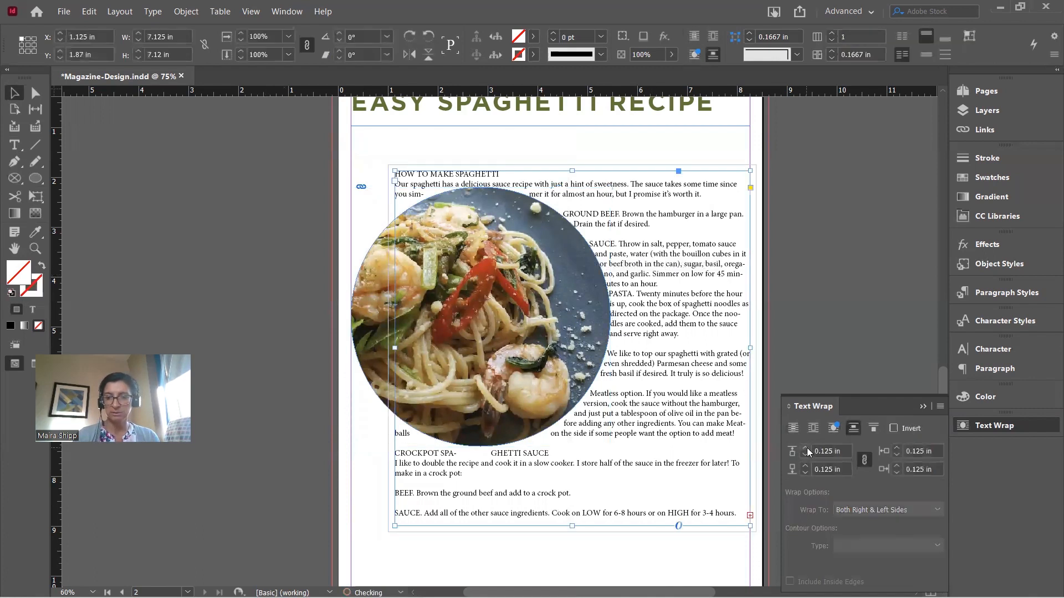
left_click(834, 429)
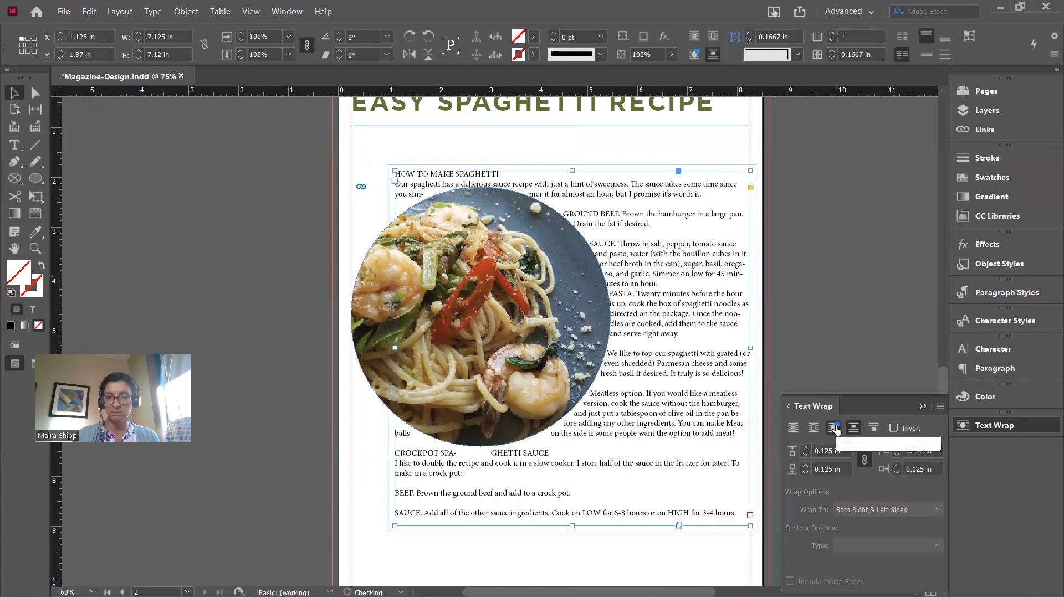
left_click(805, 449)
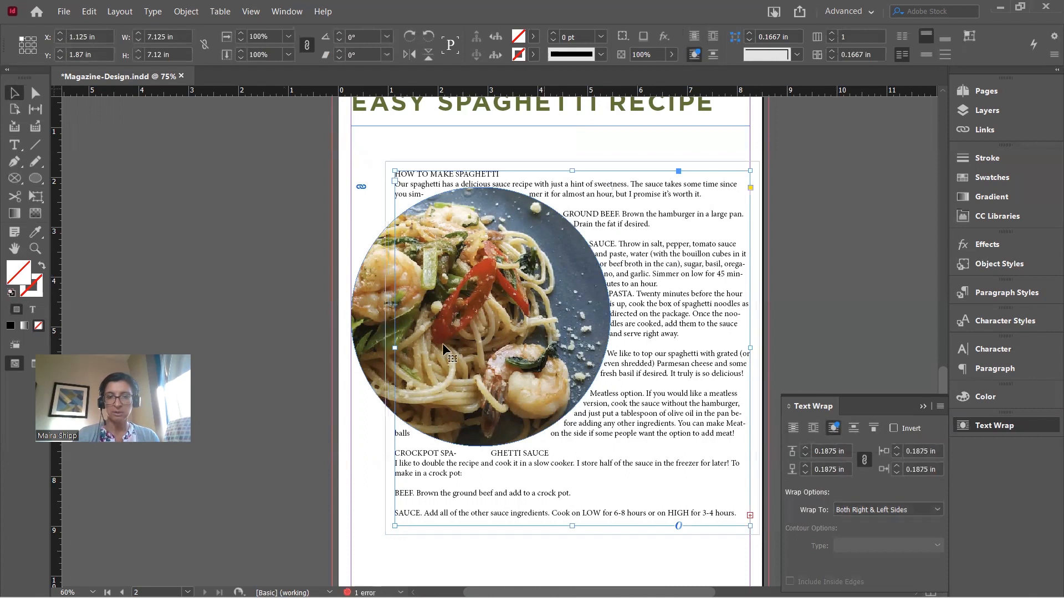
Set the circular pasta photo's text wrap offset to 0.1875 in.
left_click(460, 355)
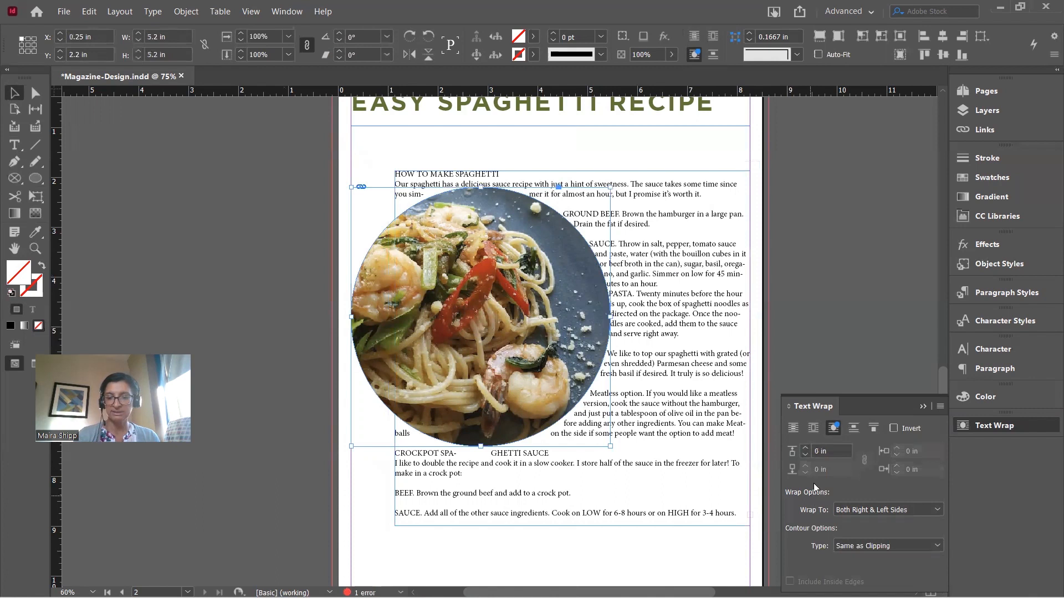
left_click(806, 448)
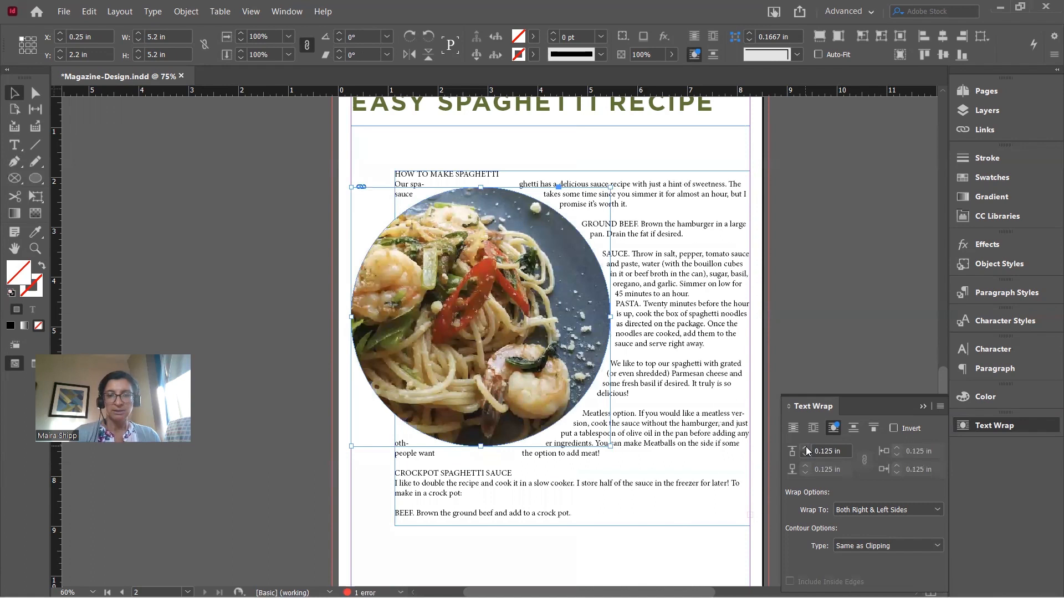
left_click(294, 318)
left_click(704, 272)
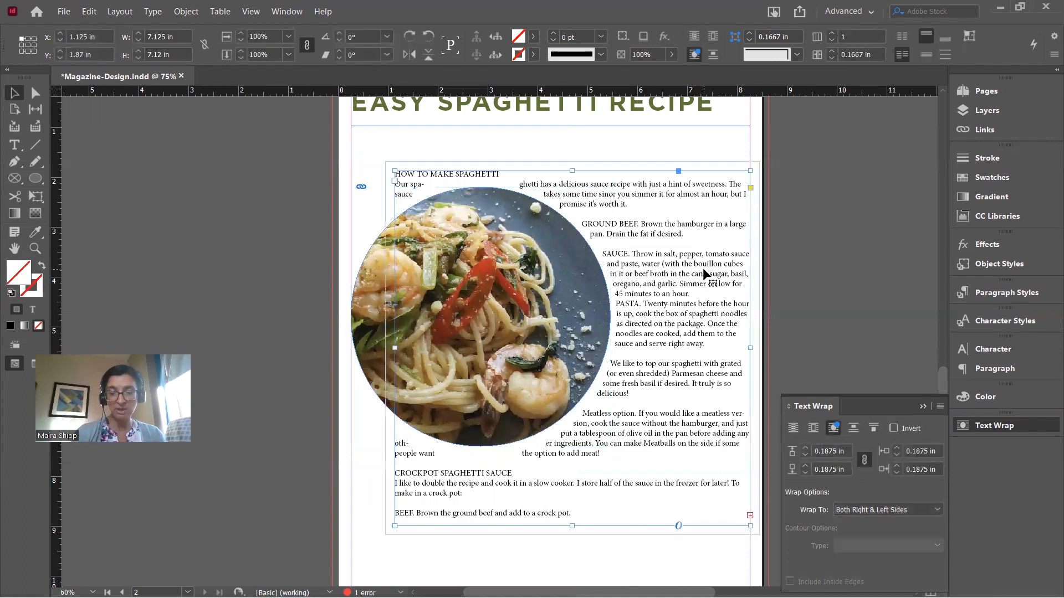
left_click(361, 319)
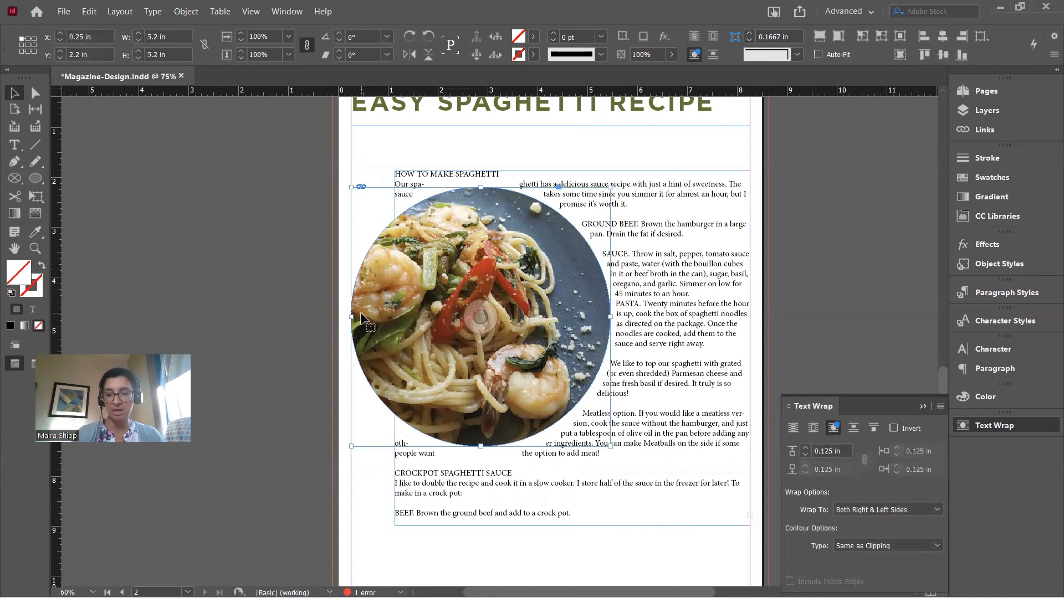
left_click(806, 449)
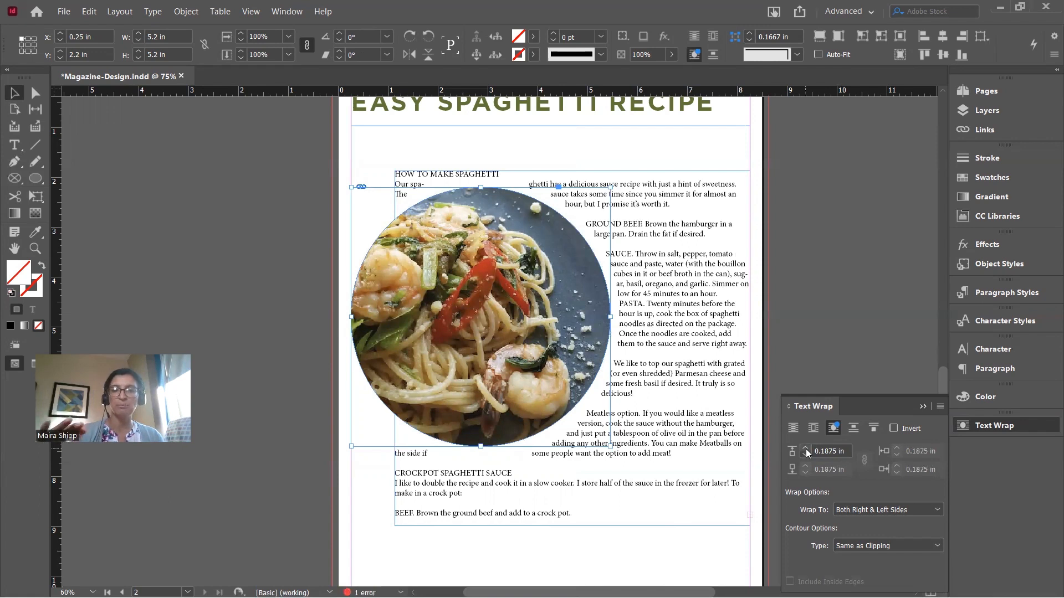
Set all four text wrap offsets of the recipe text frame to 0 in and deselect it.
left_click(694, 332)
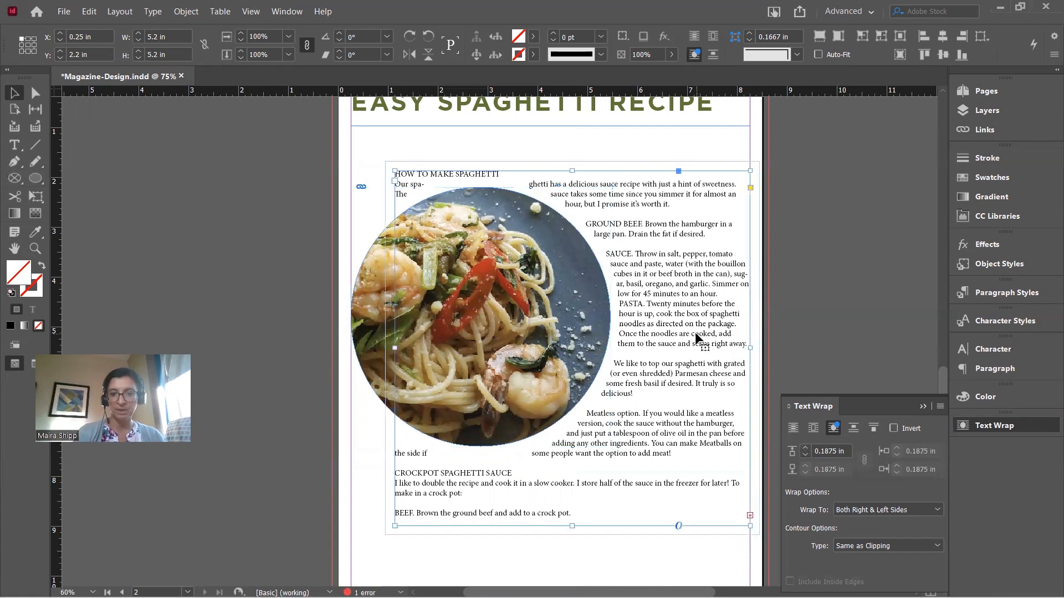
left_click(804, 455)
left_click(804, 456)
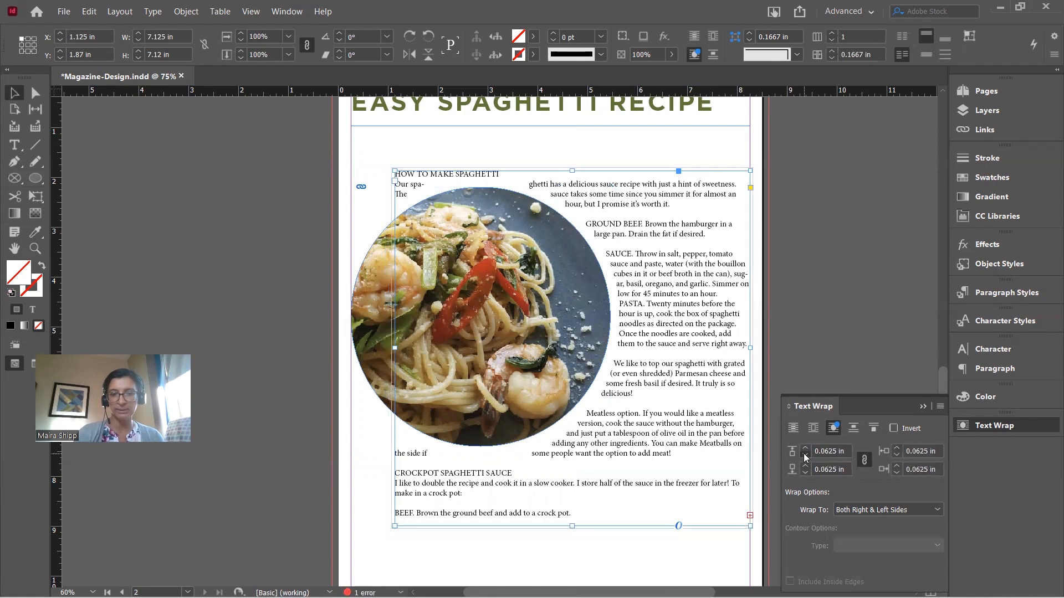
left_click(788, 327)
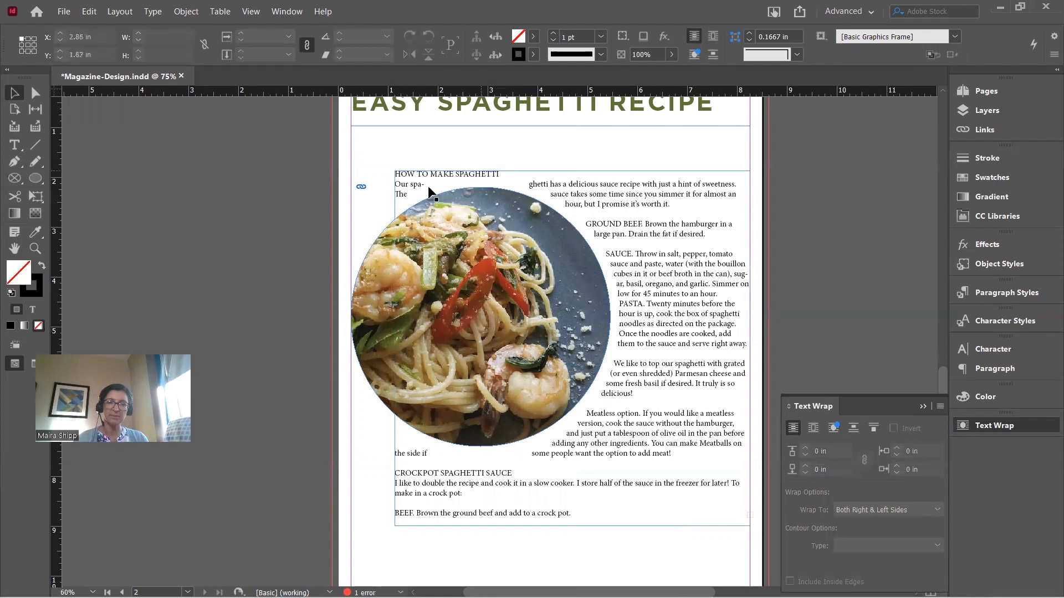
Narrow the recipe text frame from its left edge to X 2.85 in, 5.4 in wide, and lengthen it downward to 7.62 in high.
left_click(623, 228)
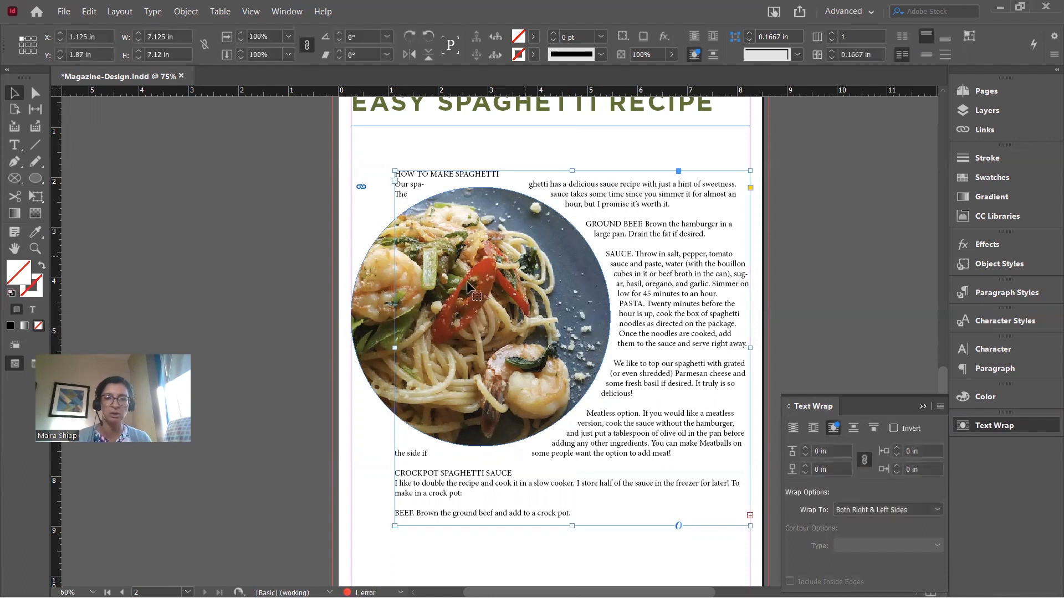
left_click_drag(395, 348, 446, 348)
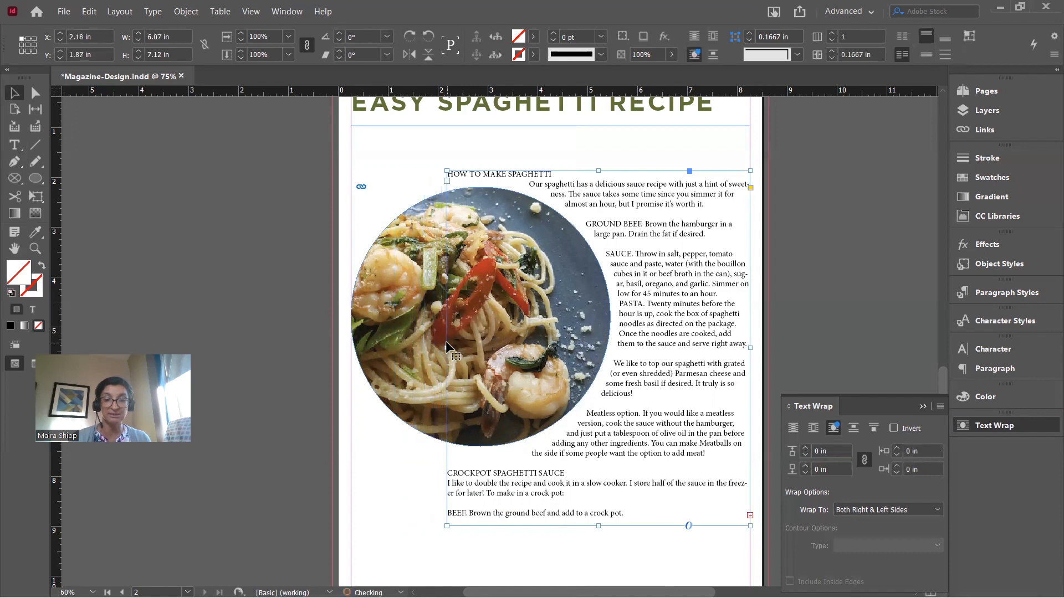
left_click_drag(446, 348, 479, 349)
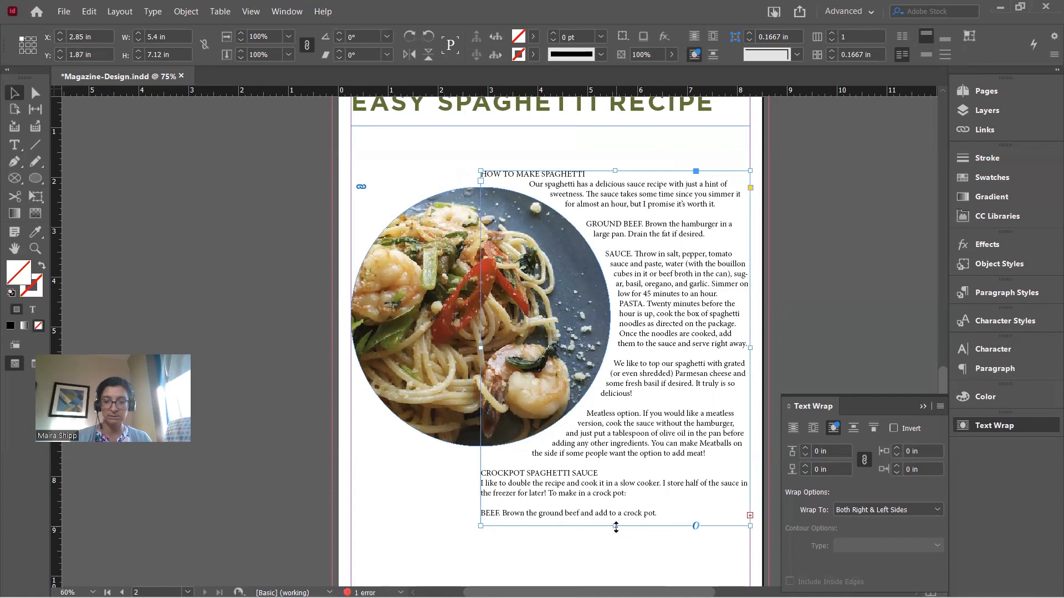
left_click_drag(615, 526, 615, 550)
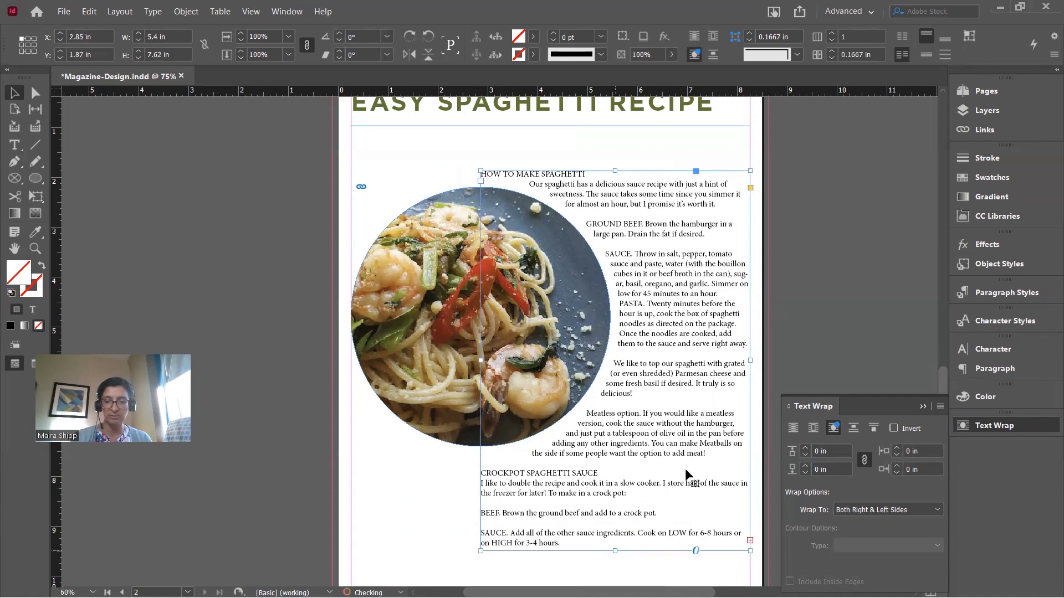
left_click(783, 334)
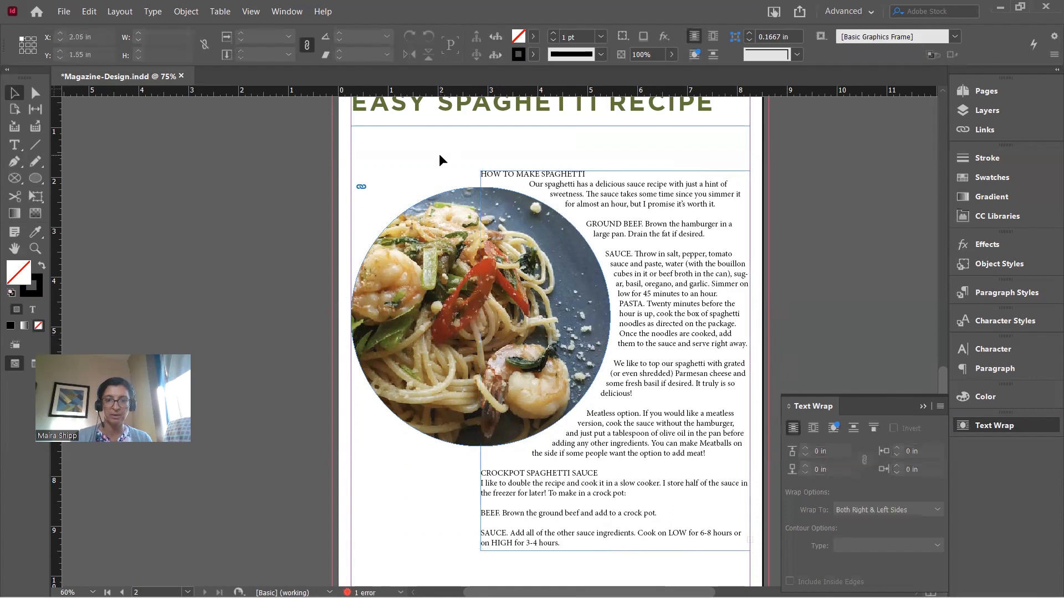
Move the pasta photo and recipe text frame together upward to X 0.125 in, Y 1.1139 in, then deselect them.
left_click(546, 285)
left_click_drag(458, 308, 452, 272)
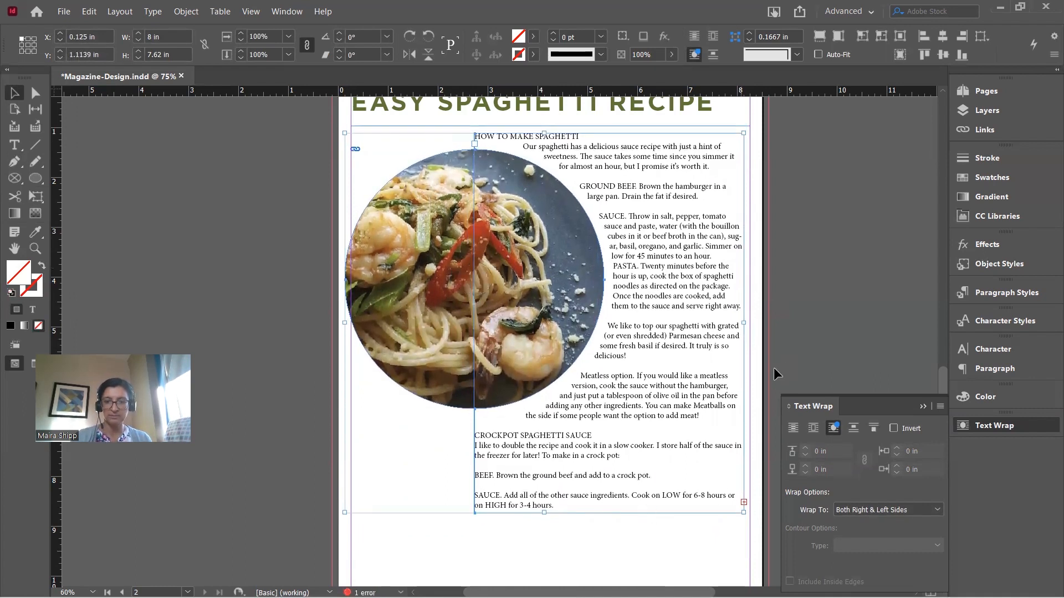
left_click(787, 360)
Extend the recipe text frame's bottom edge downward and delete the CROCKPOT SPAGHETTI SAUCE section with its BEEF and SAUCE paragraphs.
left_click(609, 416)
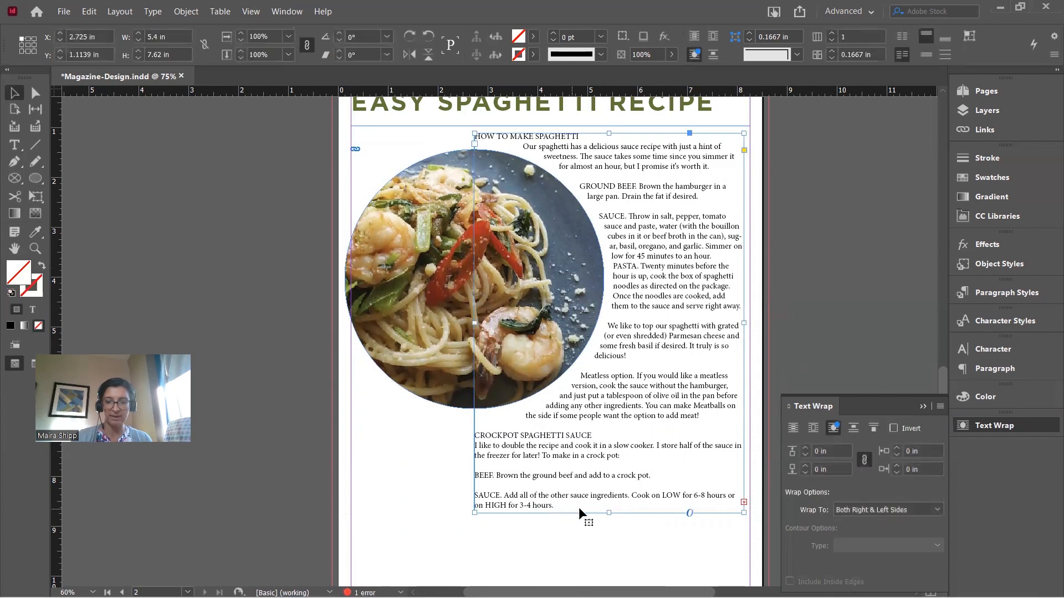
left_click_drag(604, 514, 602, 570)
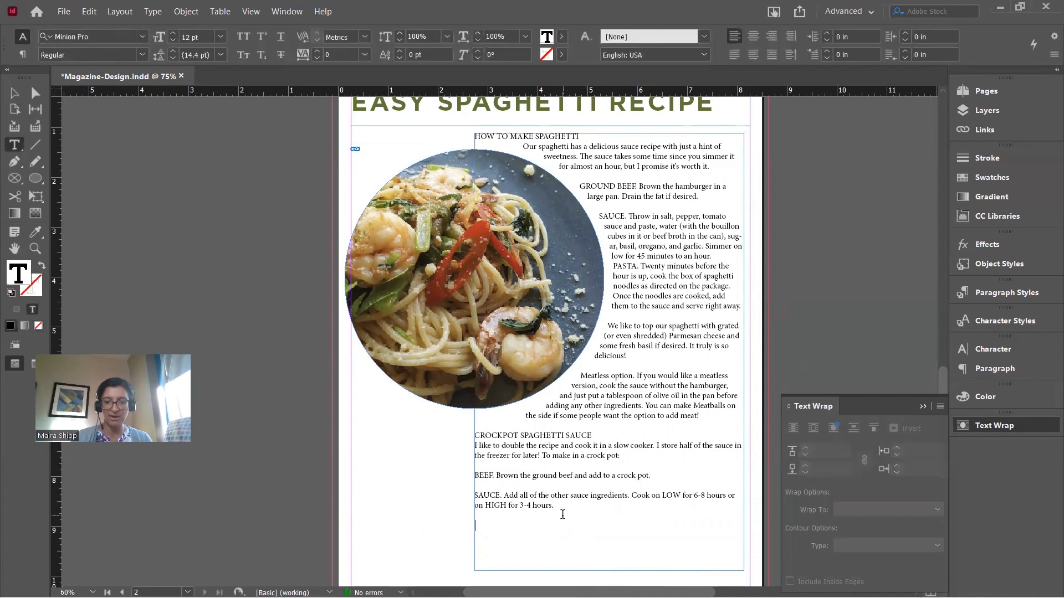
left_click_drag(555, 506, 459, 433)
key("BackSpace")
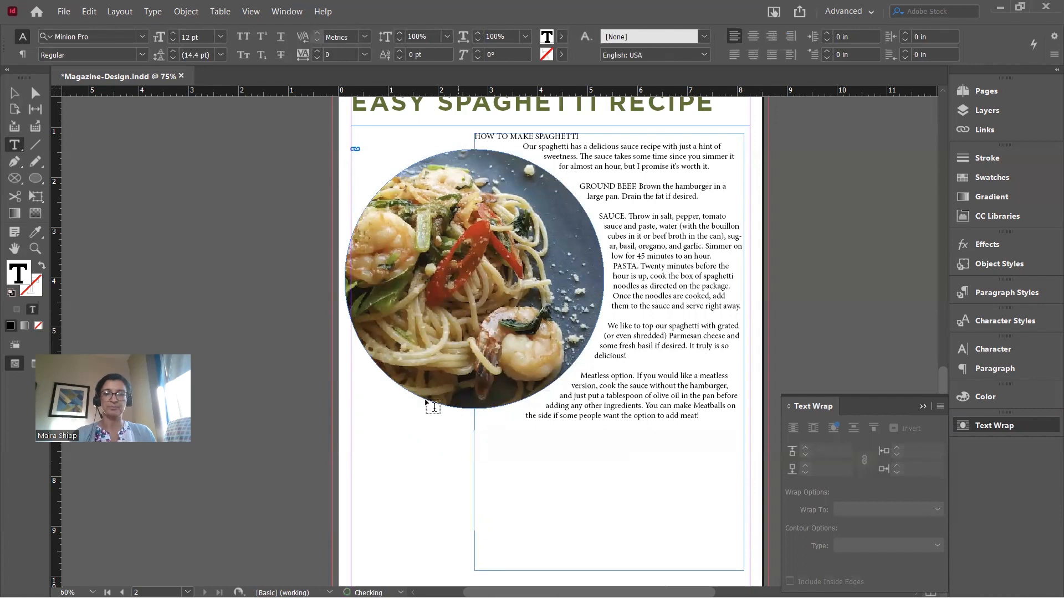
Shorten the recipe text frame from its bottom edge to 5.9561 in high, just below the last line, and deselect it.
left_click(18, 95)
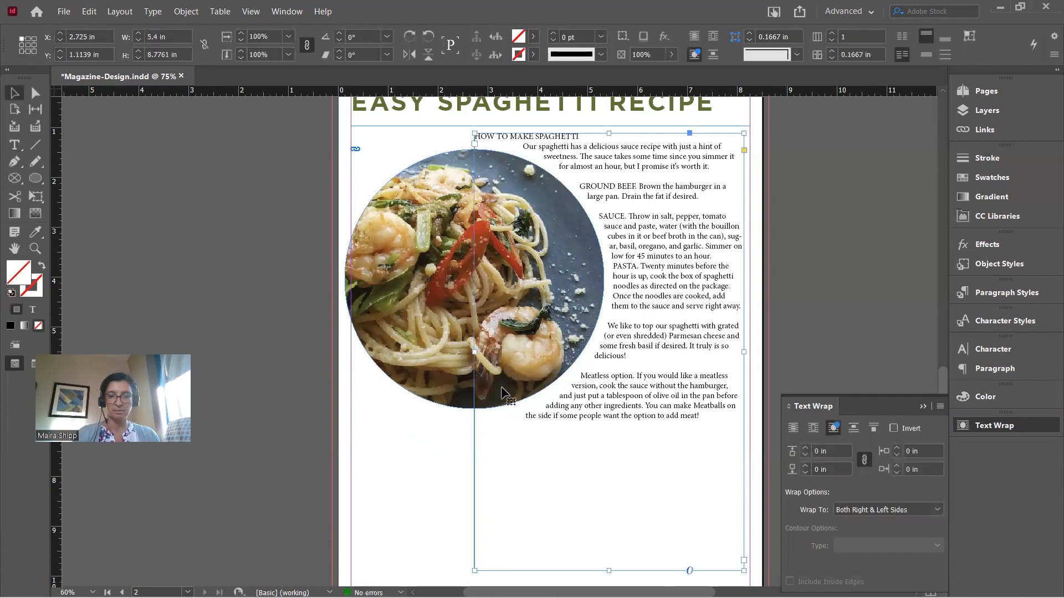
left_click_drag(609, 571, 603, 448)
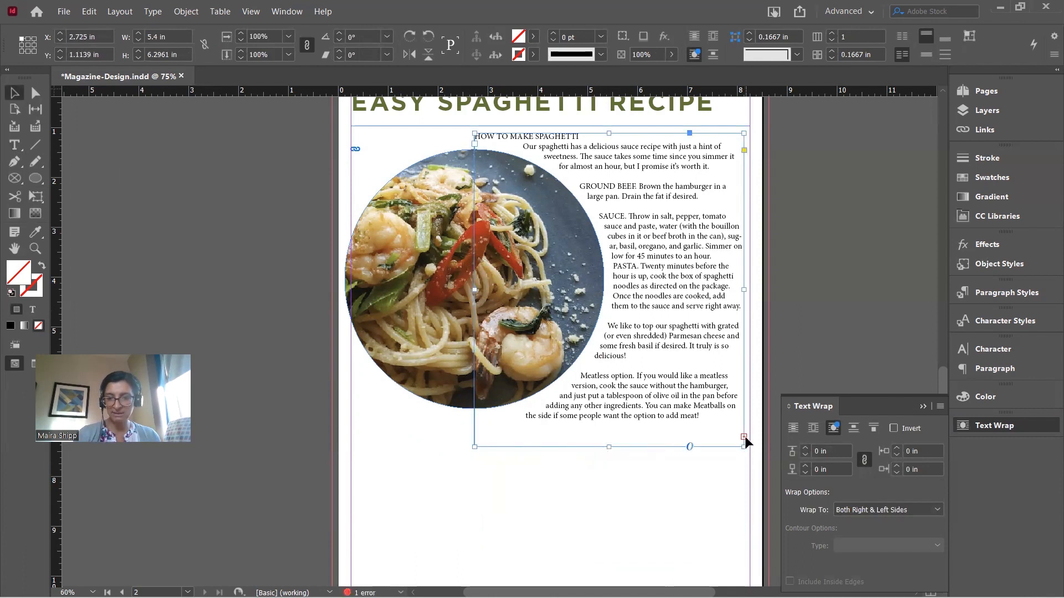
double_click(715, 419)
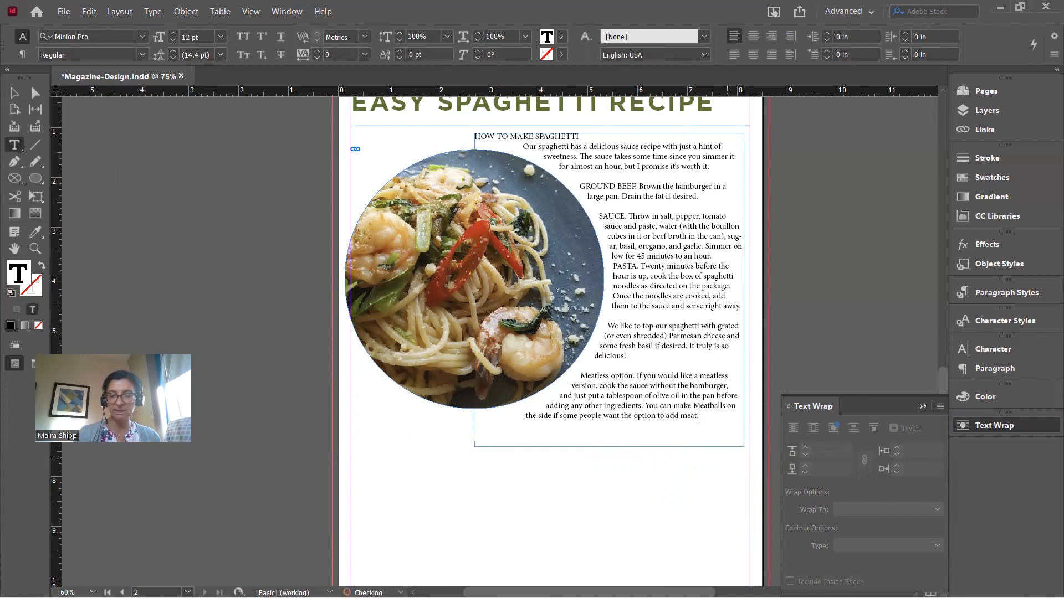
left_click(13, 92)
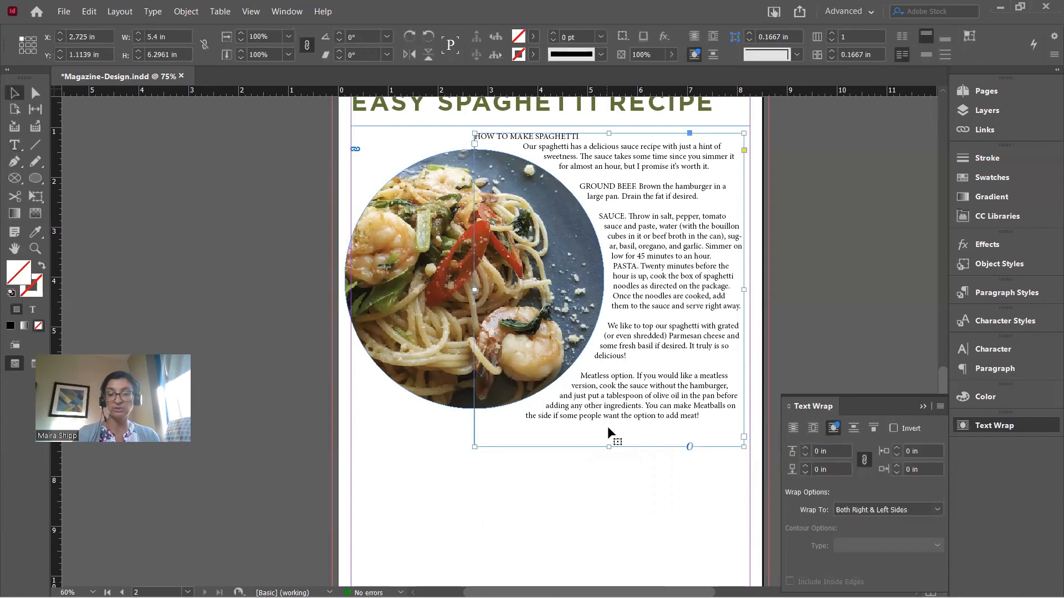
left_click_drag(609, 446, 610, 430)
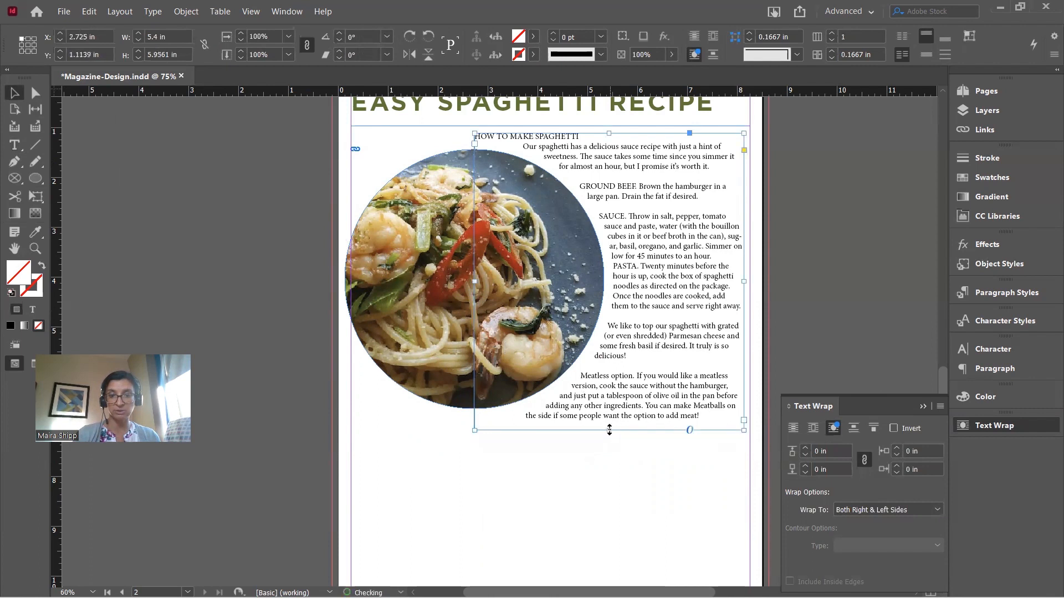
left_click(589, 467)
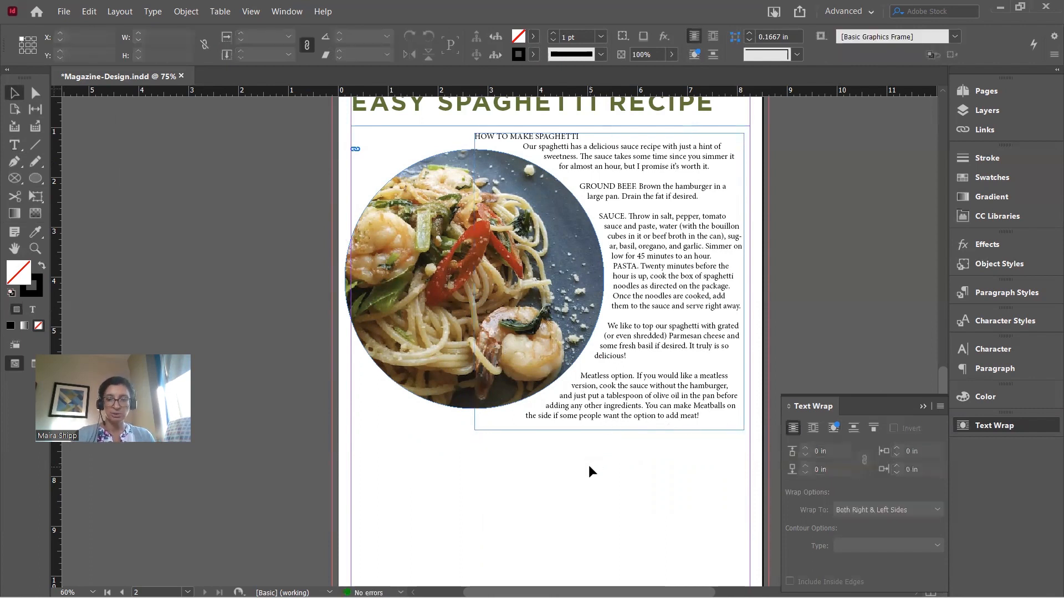
Draw a rectangle 8.5 in wide and about 3.31 in high across the bottom of the page, at X 0 in, Y 7.69 in.
scroll(589, 467, "down", 3)
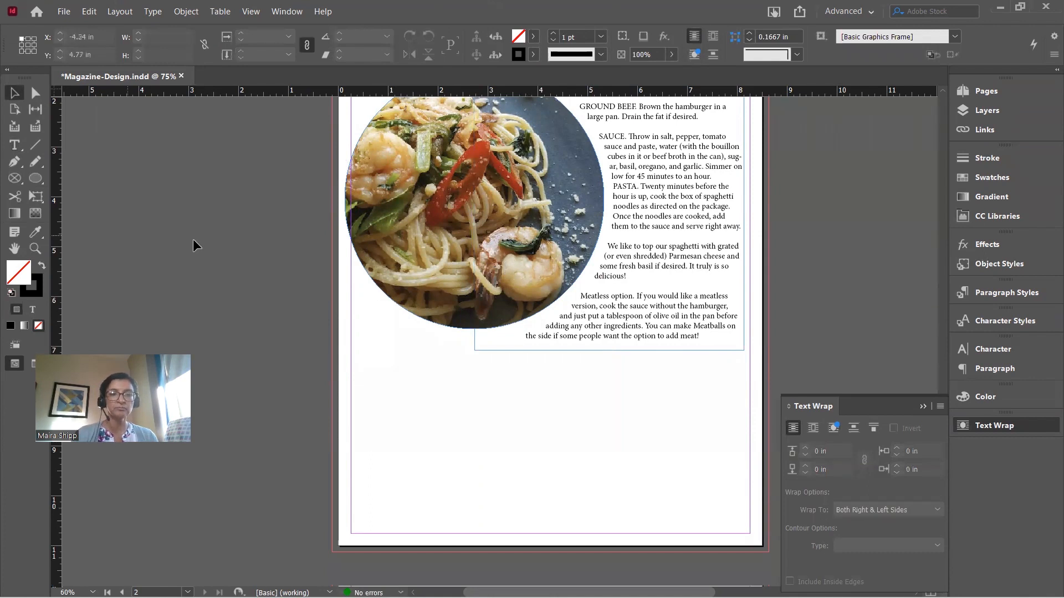
scroll(194, 245, "up", 7)
scroll(193, 245, "down", 3)
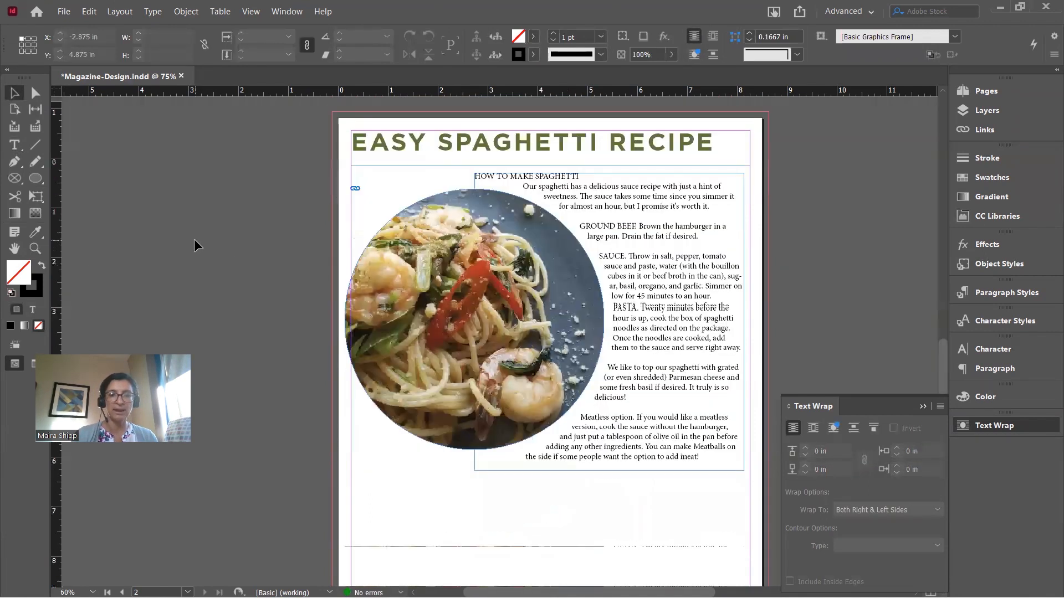
scroll(194, 245, "down", 5)
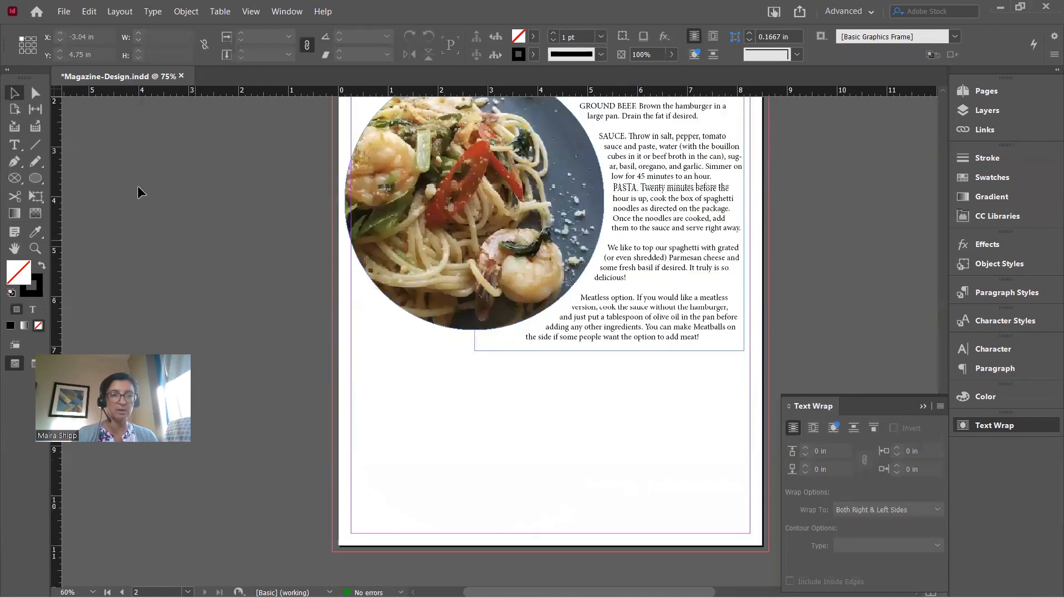
left_click(33, 181)
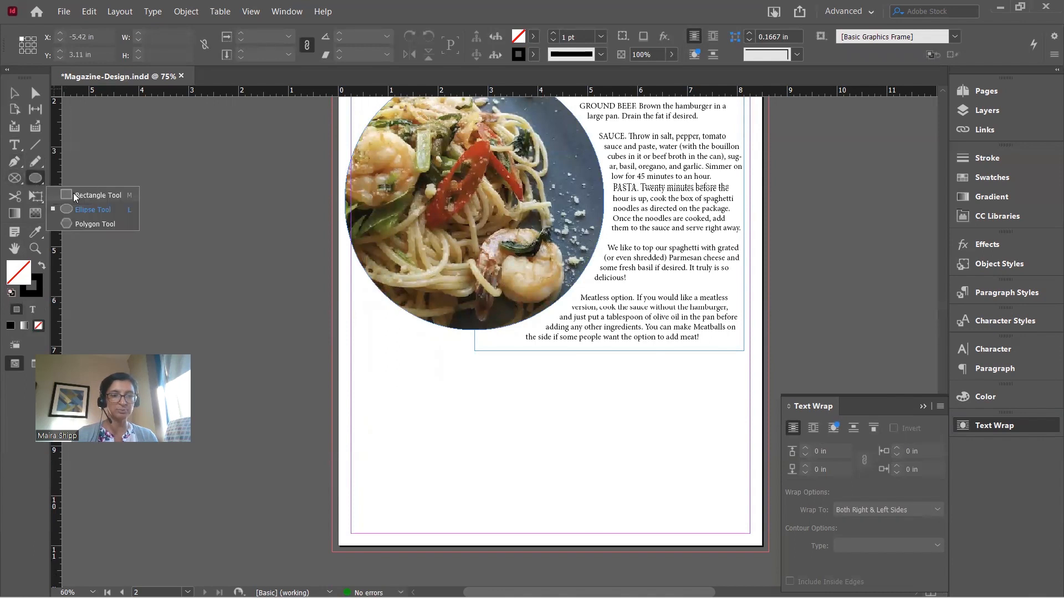
left_click(79, 197)
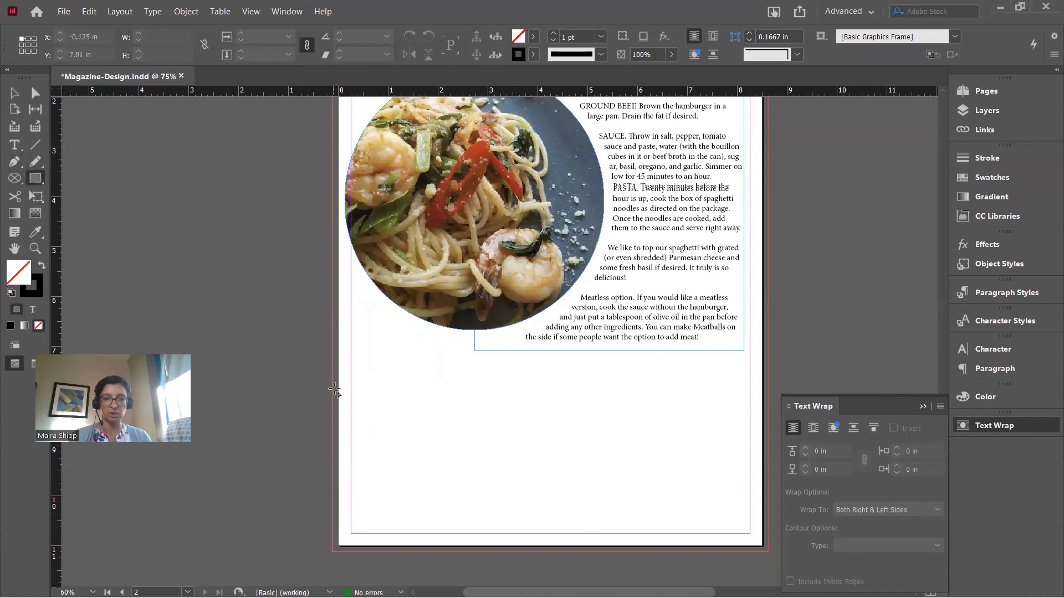
left_click_drag(339, 380, 760, 547)
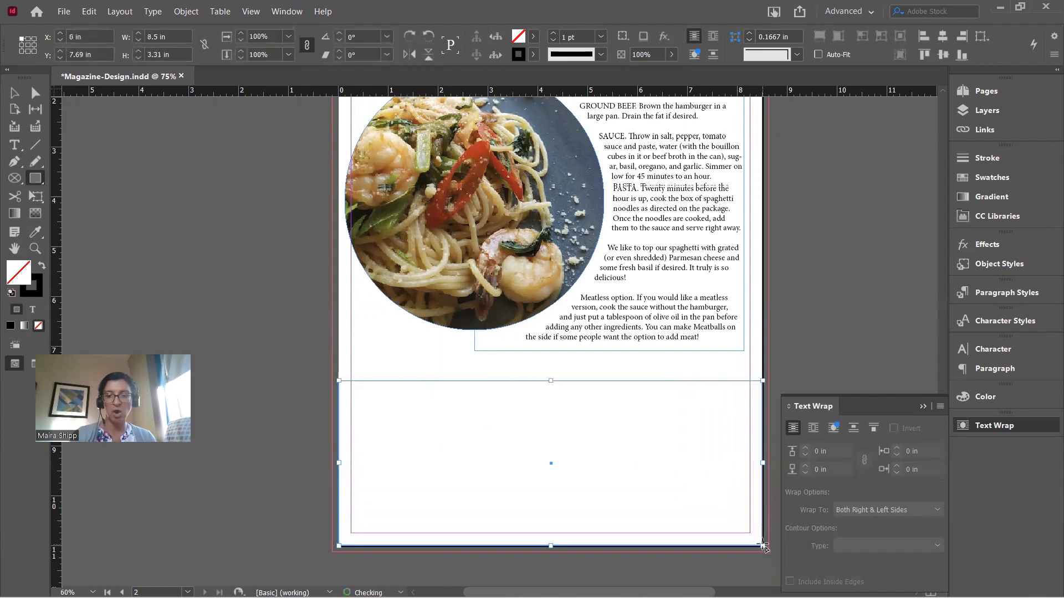
Swap the rectangle's stroke and fill, and fill it with a dark green sampled from the leaves in the pasta photo.
left_click(42, 268)
left_click(14, 93)
left_click(35, 232)
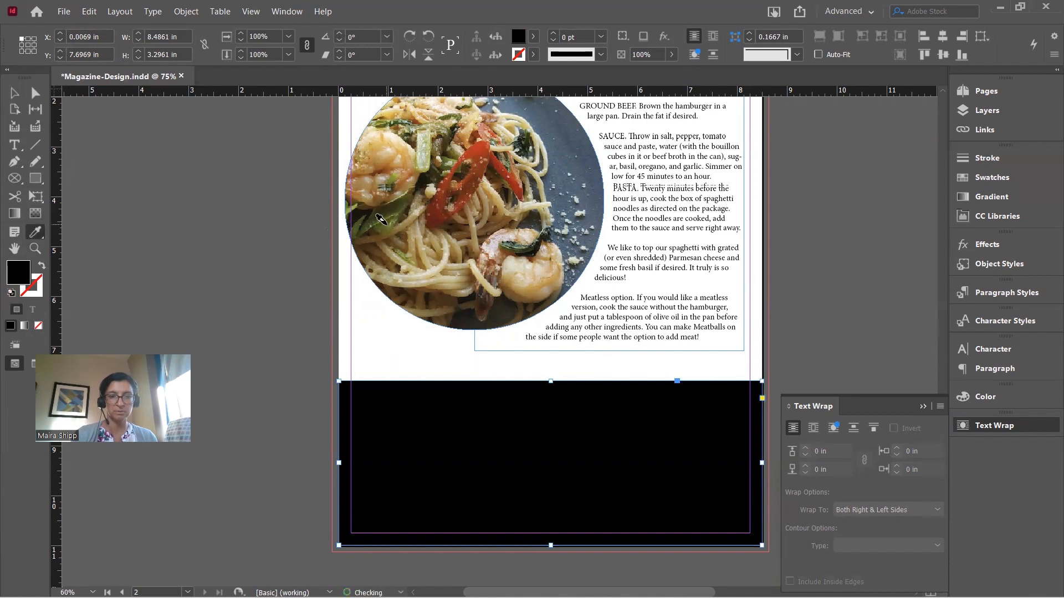
left_click(378, 217)
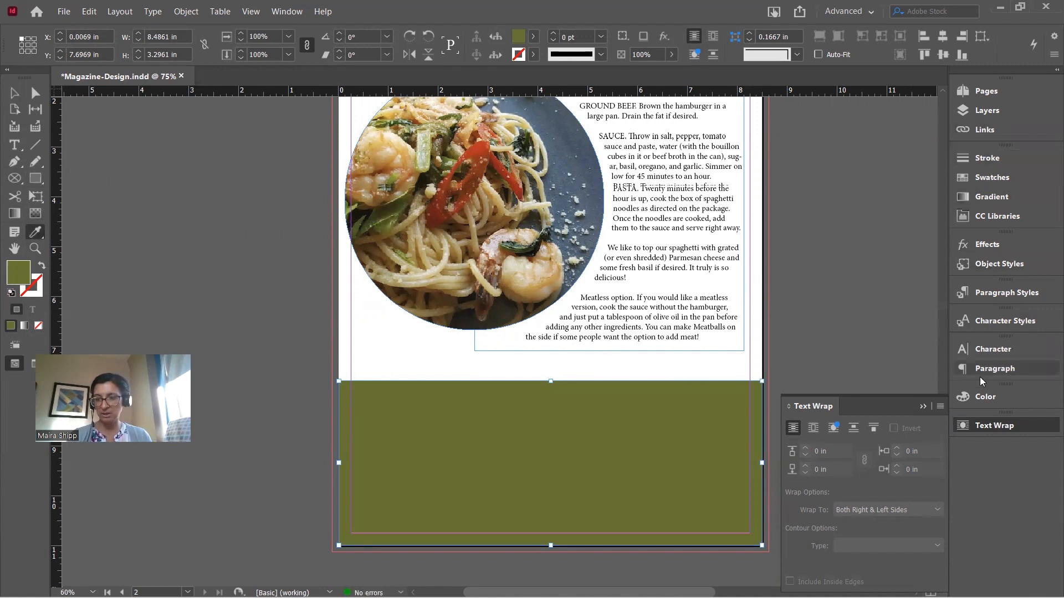
Switch the rectangle's fill color to CMYK, set black to 0% and magenta to 28%, and deselect the rectangle.
left_click(986, 402)
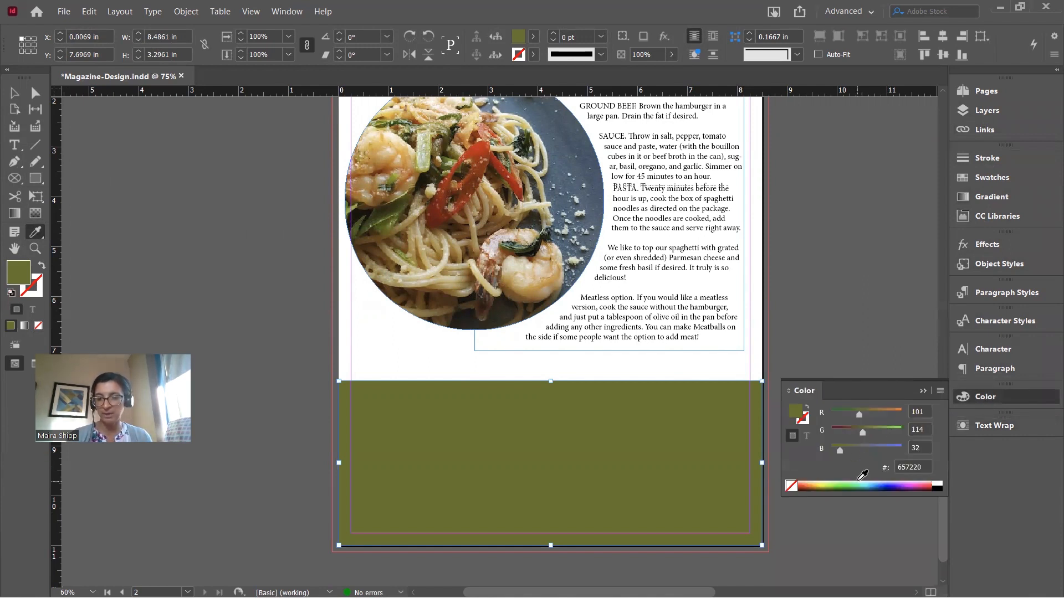
left_click(940, 392)
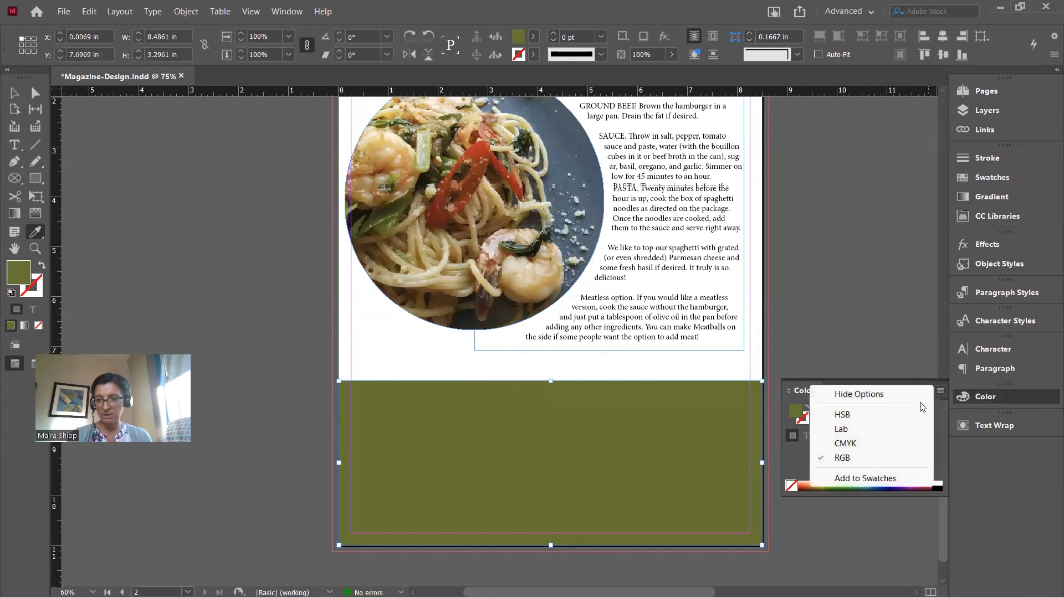
left_click(883, 446)
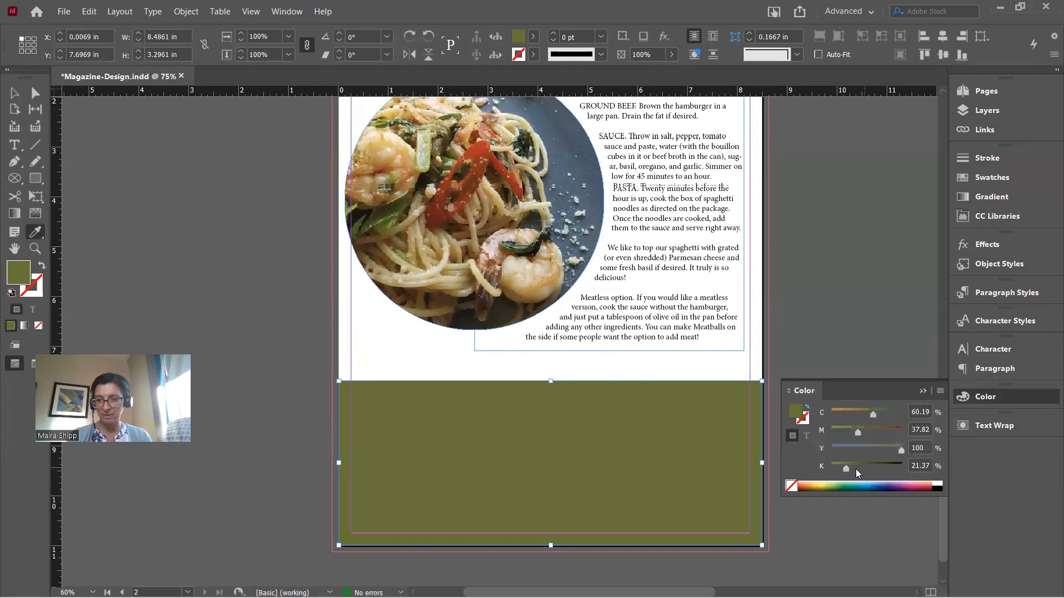
left_click_drag(846, 471, 829, 473)
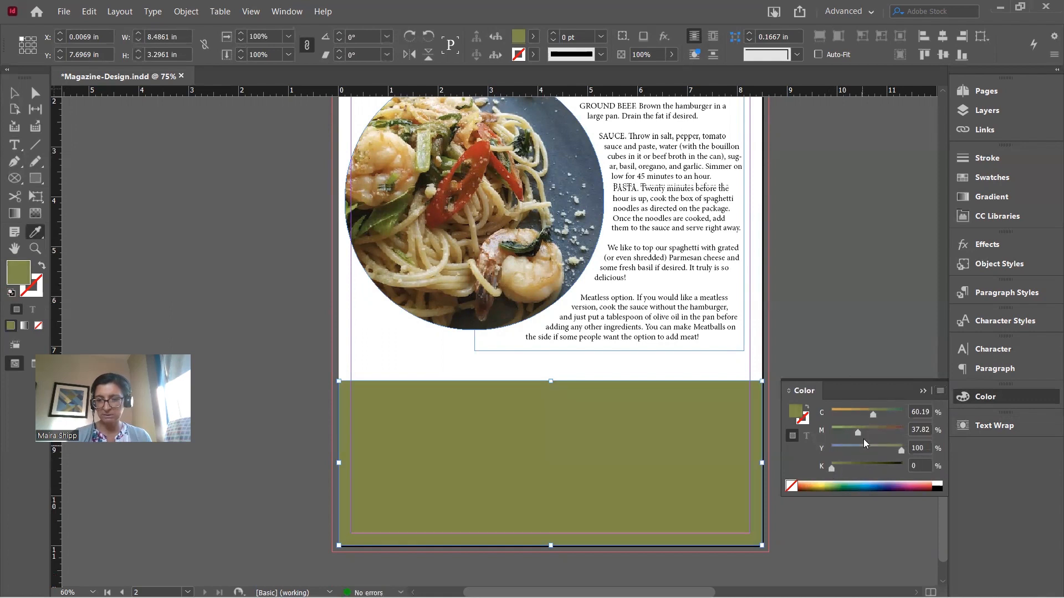
mouse_move(858, 431)
left_mouse_down()
mouse_move(840, 432)
mouse_move(851, 431)
left_mouse_up()
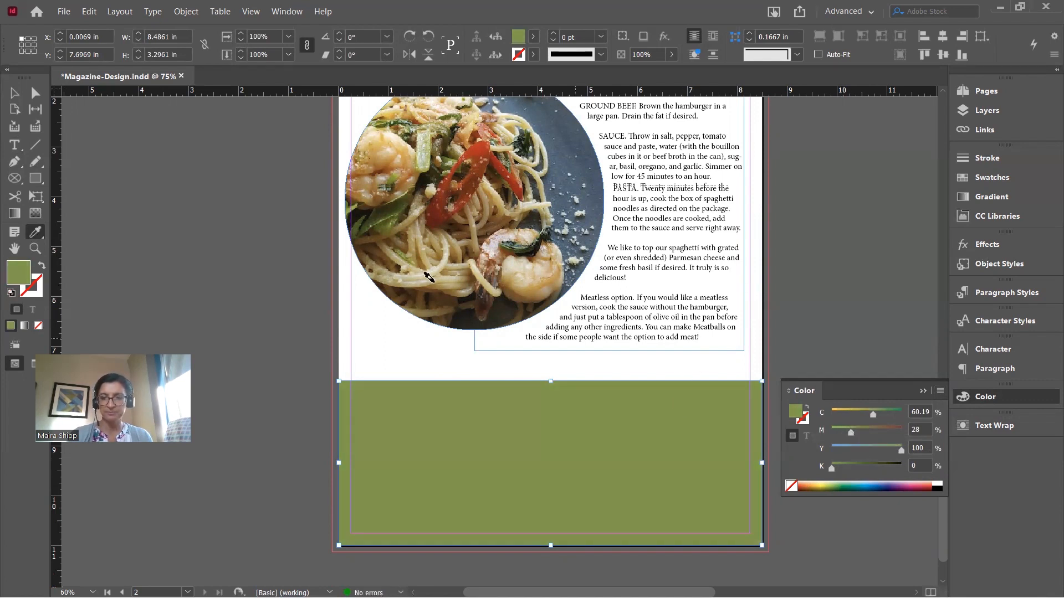
left_click(34, 98)
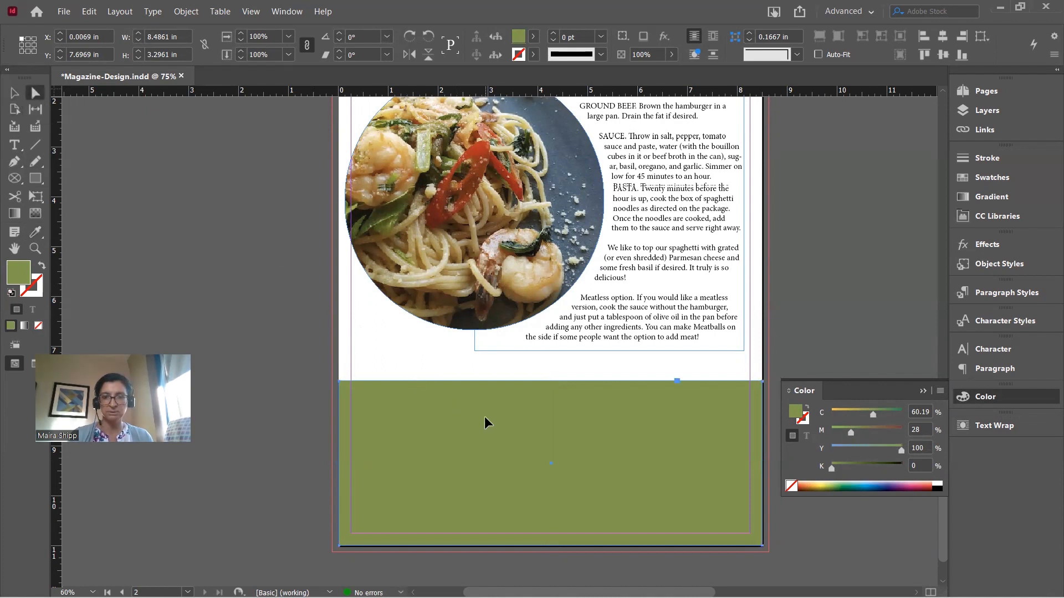
left_click(533, 37)
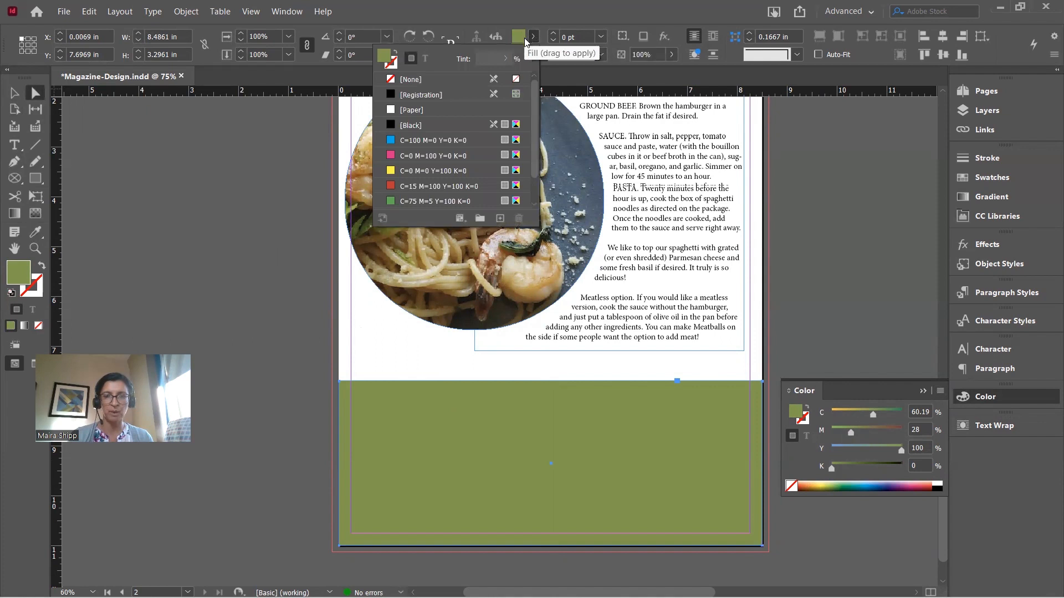
left_click(855, 200)
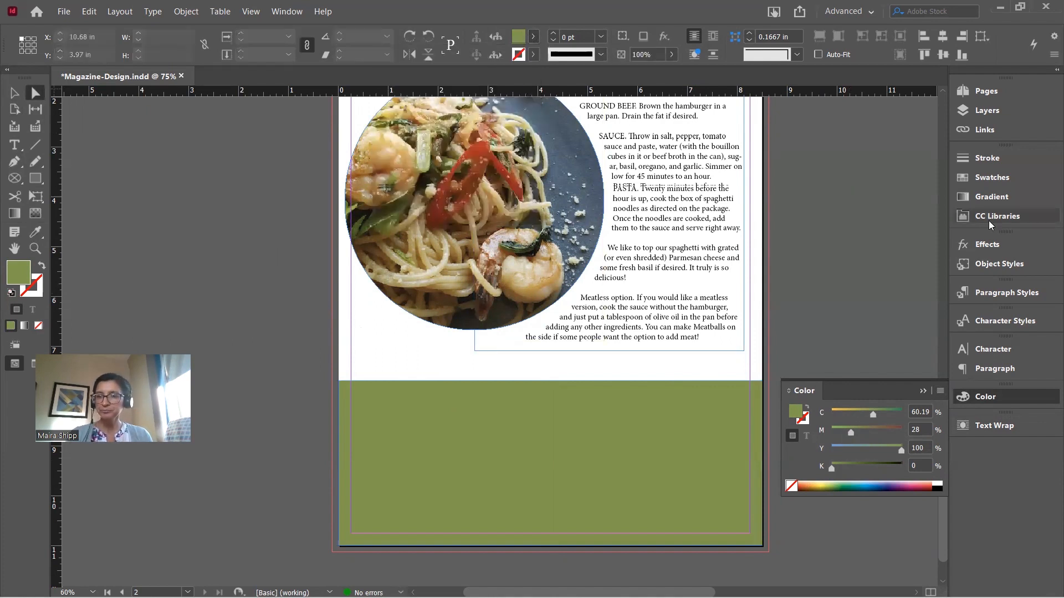
Start a new color swatch and set its color mode to PANTONE+ CMYK Coated.
left_click(1003, 178)
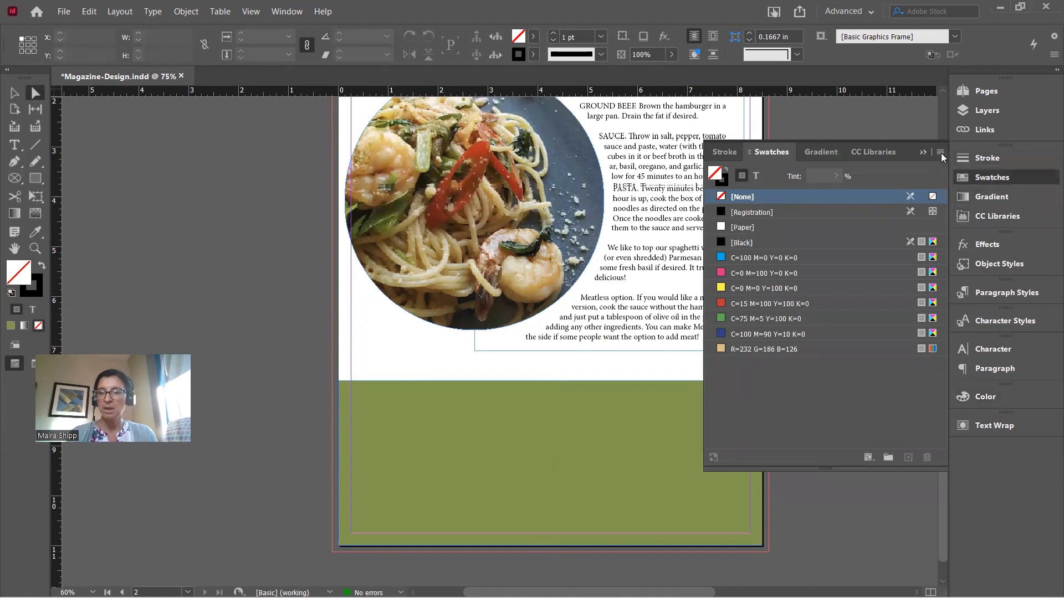
left_click(924, 152)
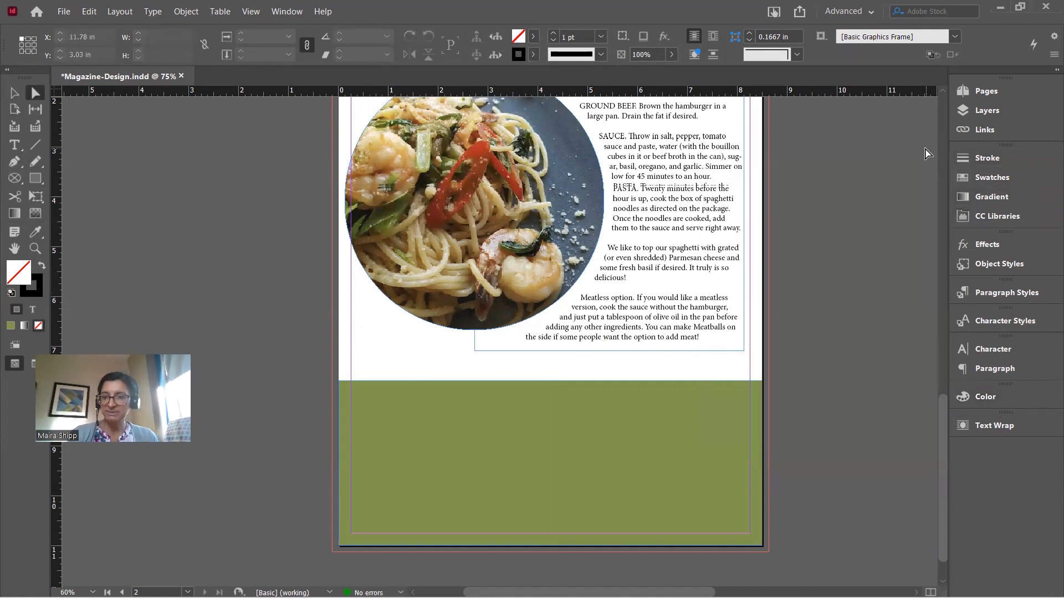
left_click(984, 178)
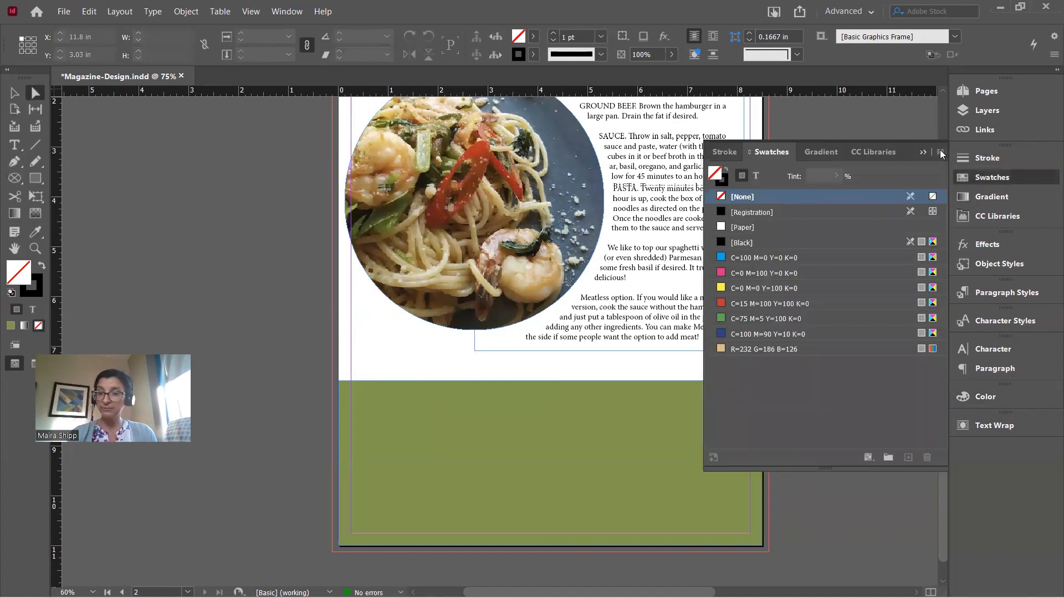
left_click(941, 153)
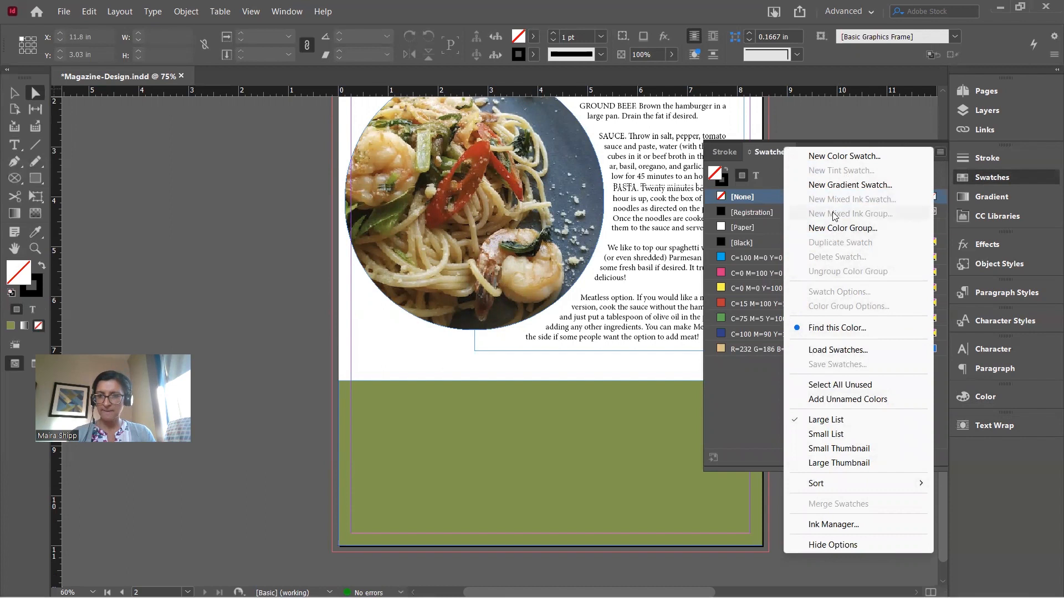
left_click(829, 157)
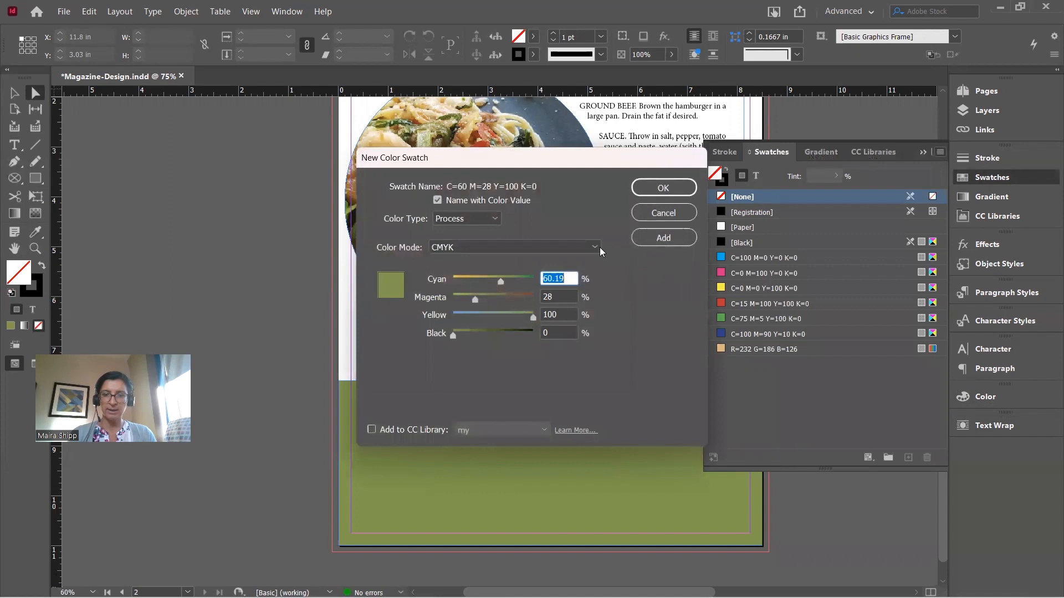
left_click(594, 243)
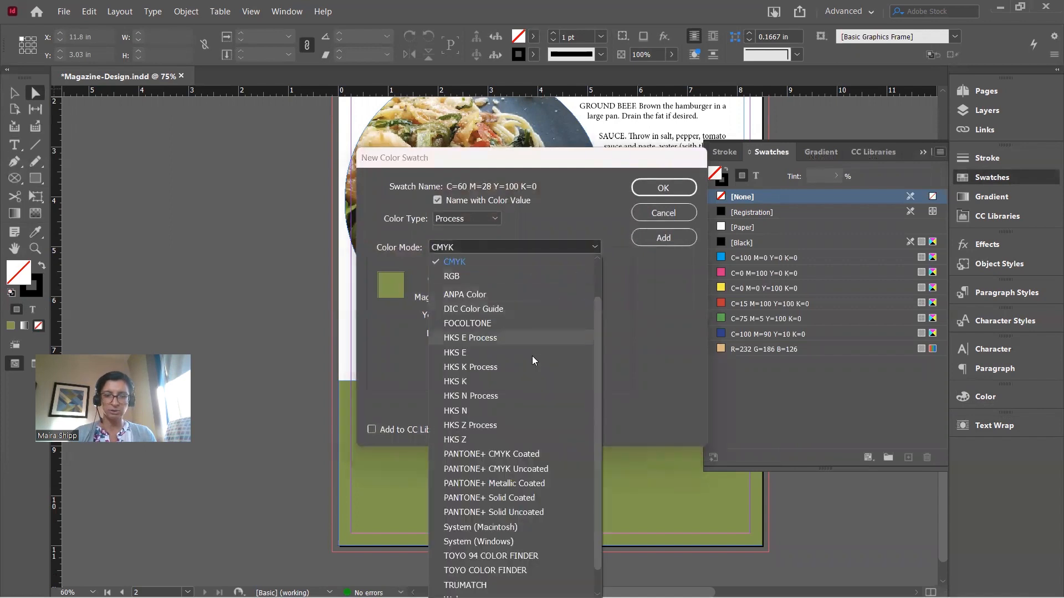
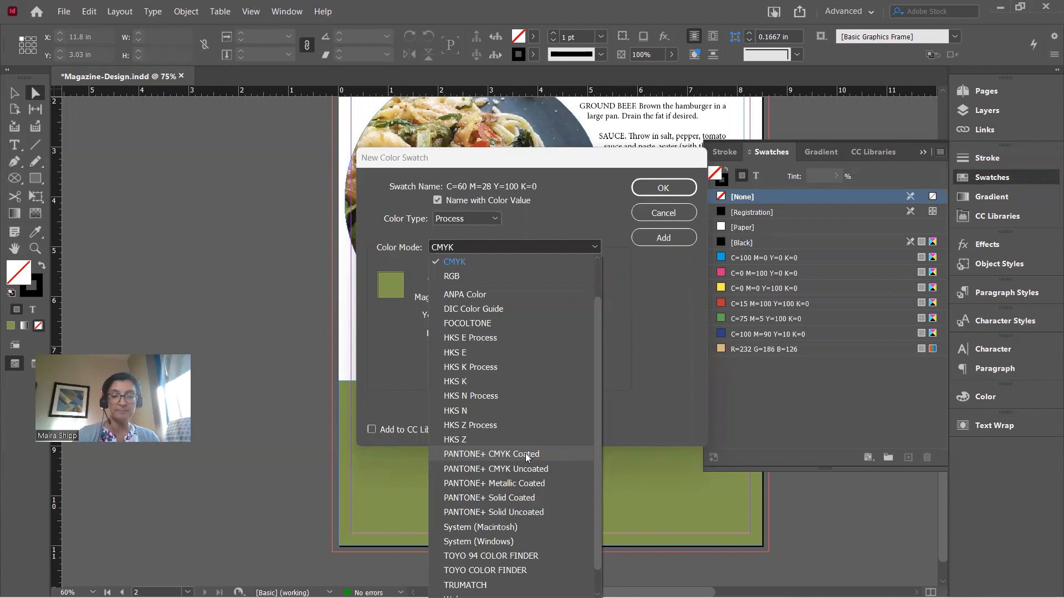
left_click(525, 453)
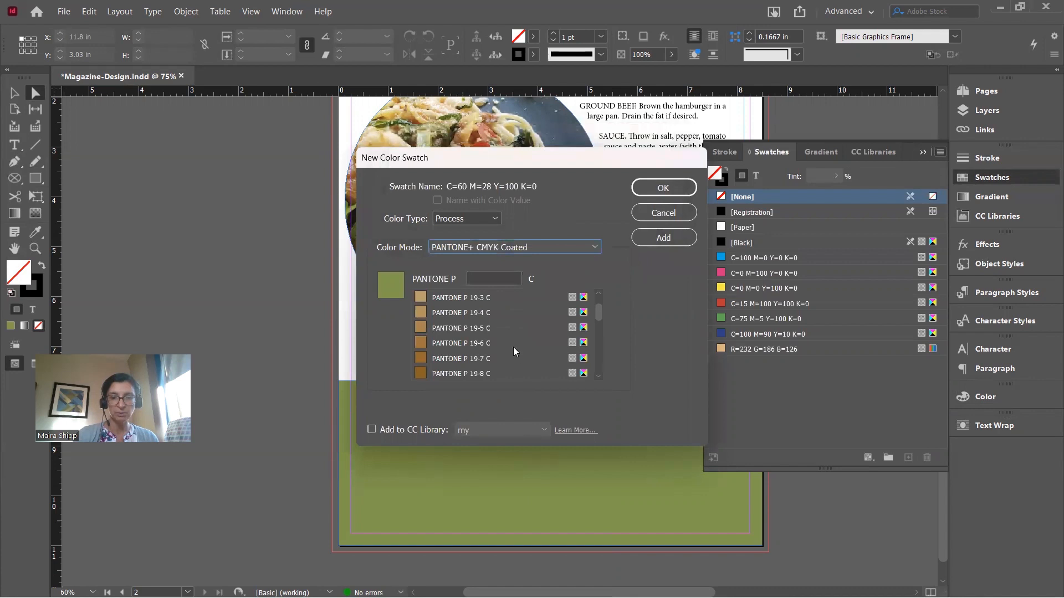
Choose PANTONE P 159-10 C from the PANTONE+ CMYK Coated library and add it as a new swatch.
scroll(512, 344, "down", 10)
scroll(512, 344, "down", 10)
scroll(512, 344, "down", 10)
scroll(512, 345, "down", 6)
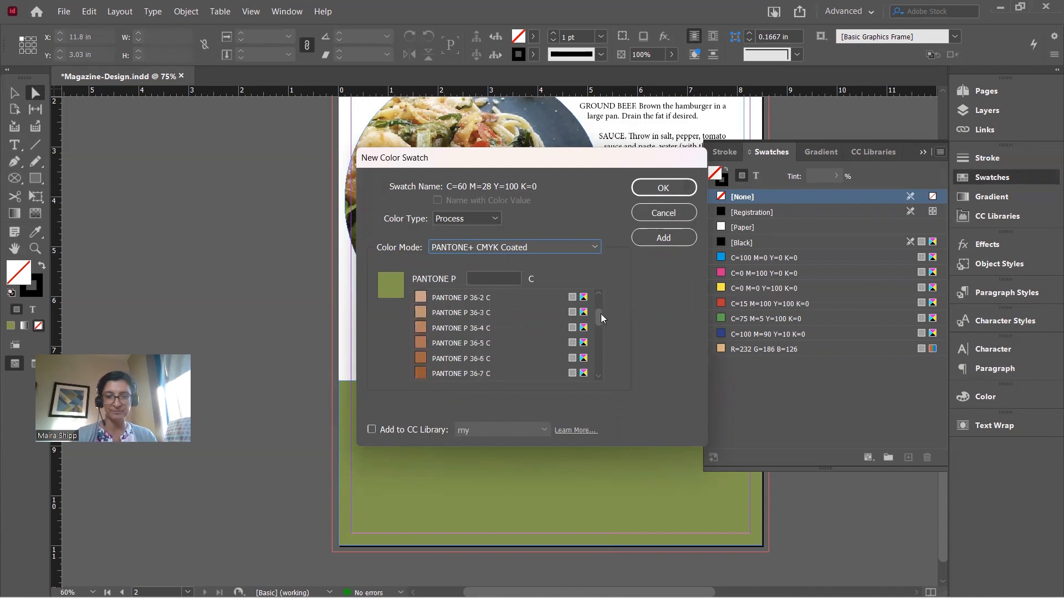
left_click_drag(600, 320, 597, 360)
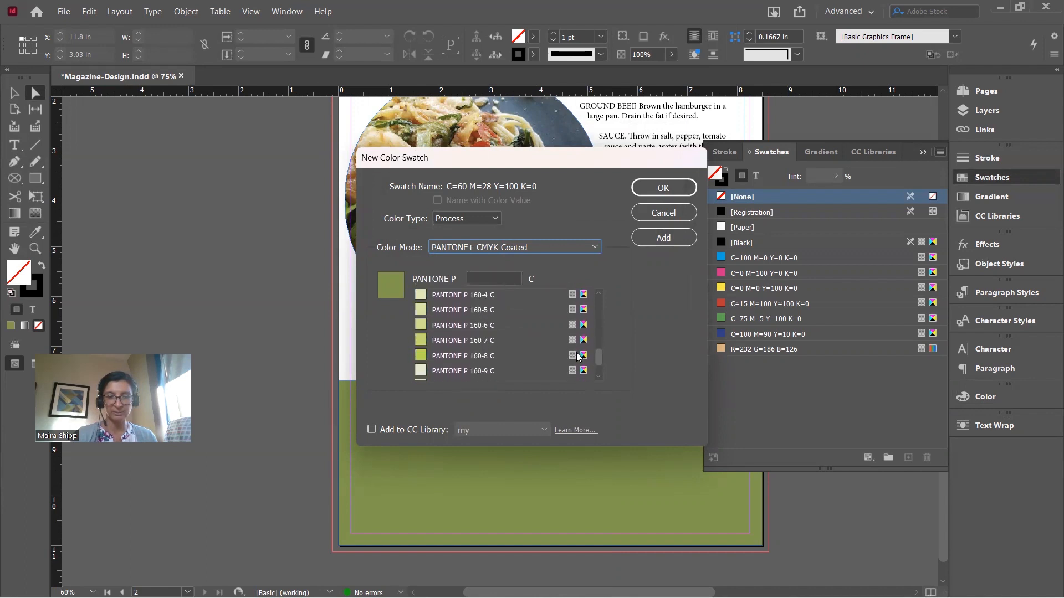
left_click(599, 297)
left_click(598, 298)
left_click(598, 298)
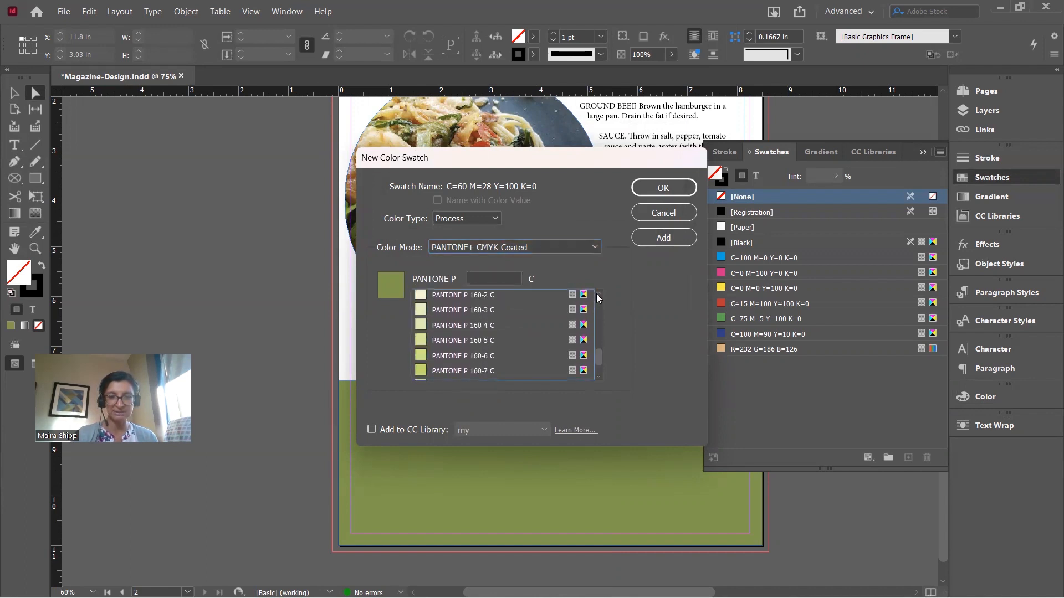
left_click(599, 297)
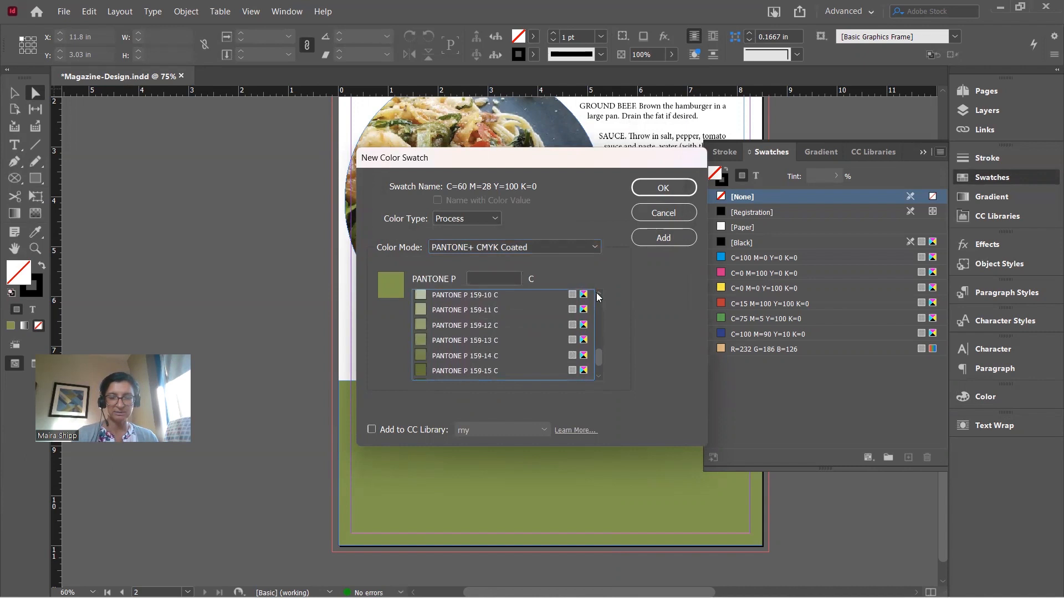
left_click(421, 295)
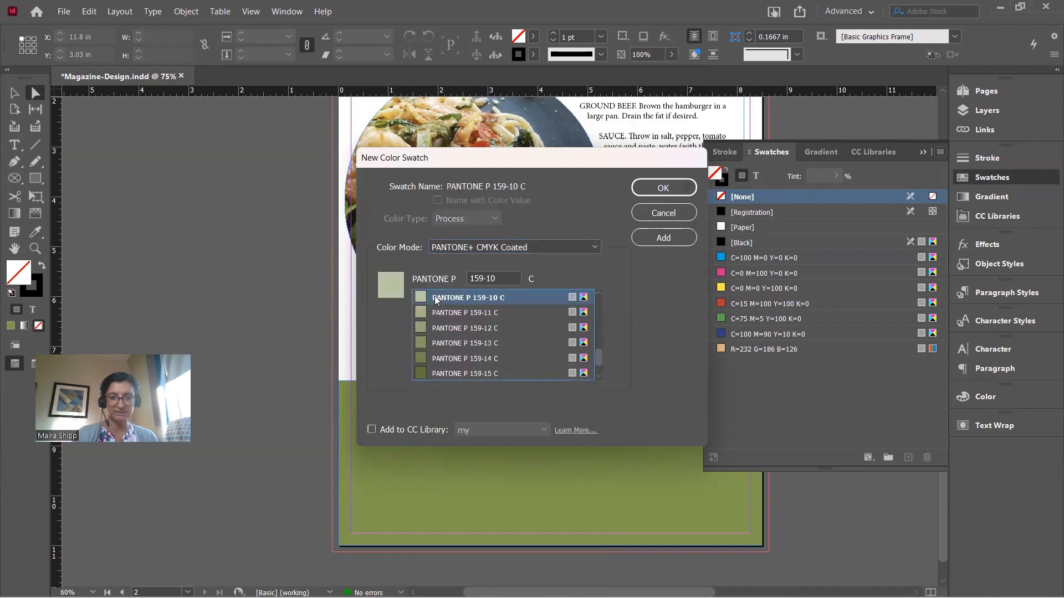
left_click(663, 189)
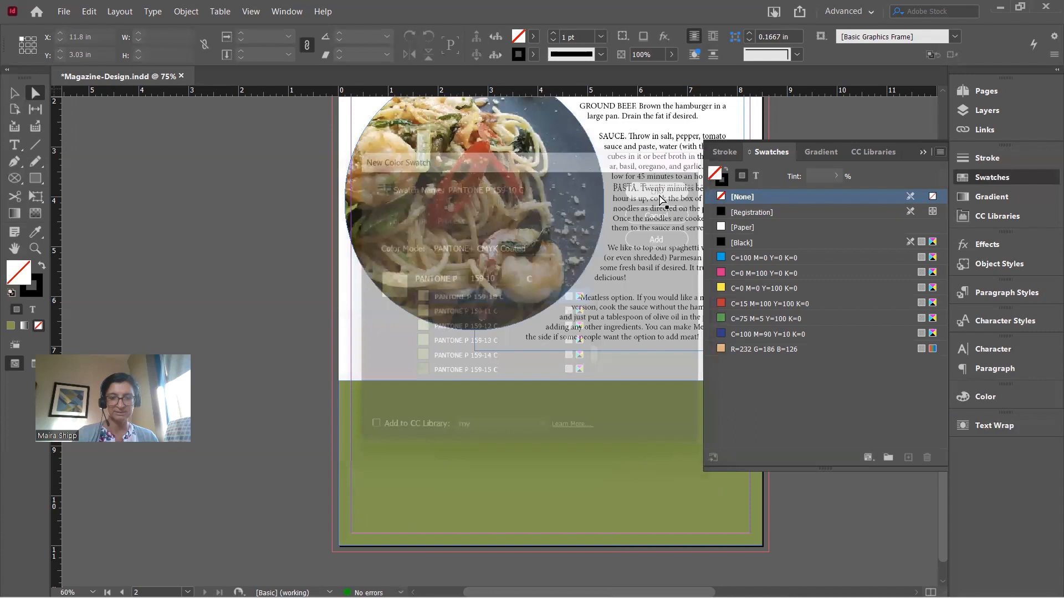
Fill the rectangle across the bottom of the page with the PANTONE P 159-10 C swatch, and deselect it.
left_click(629, 405)
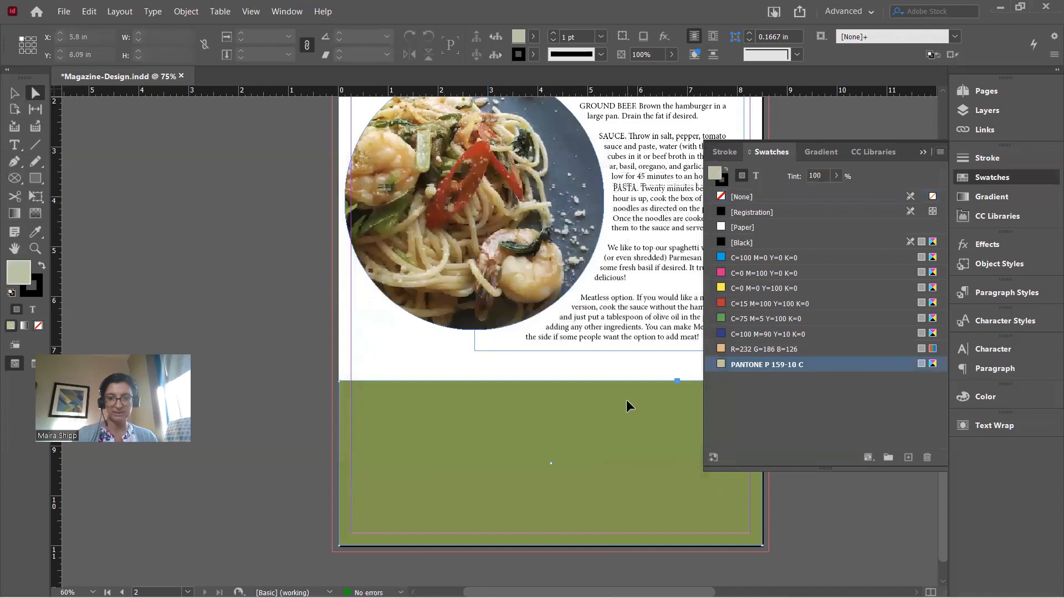
left_click(738, 364)
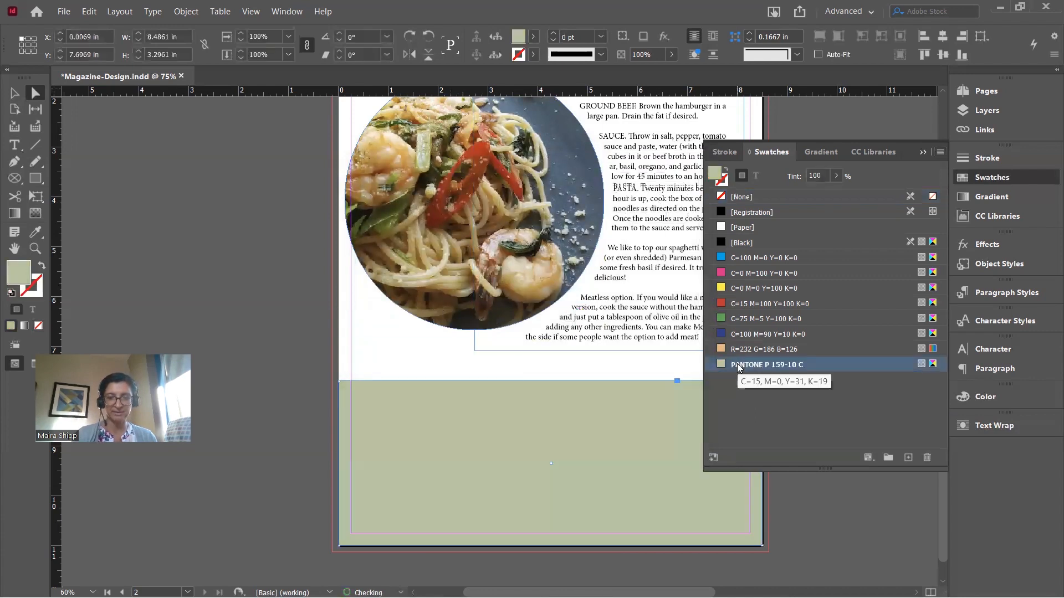
left_click(16, 94)
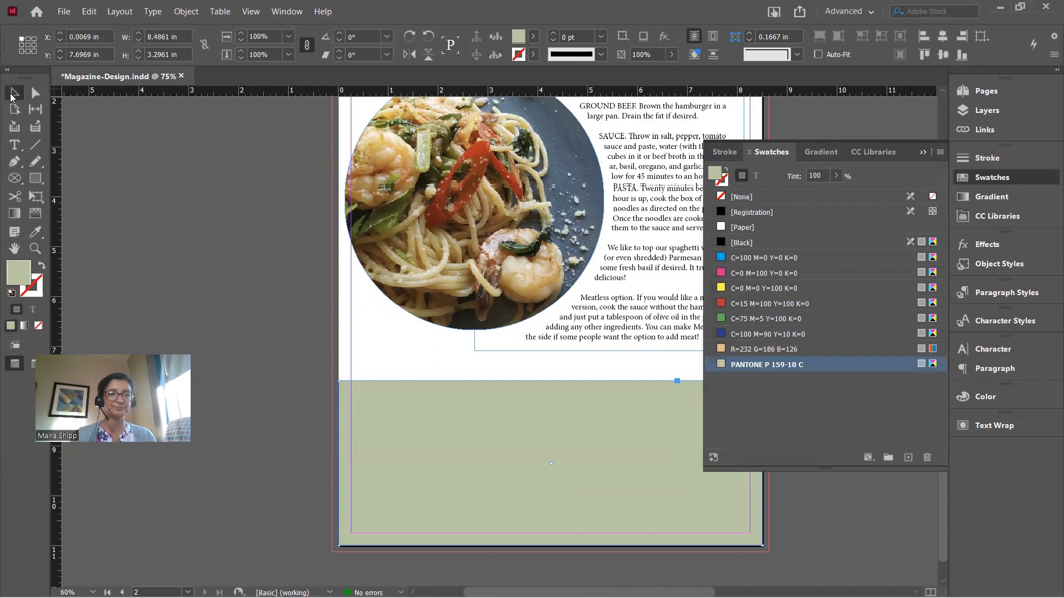
left_click(217, 190)
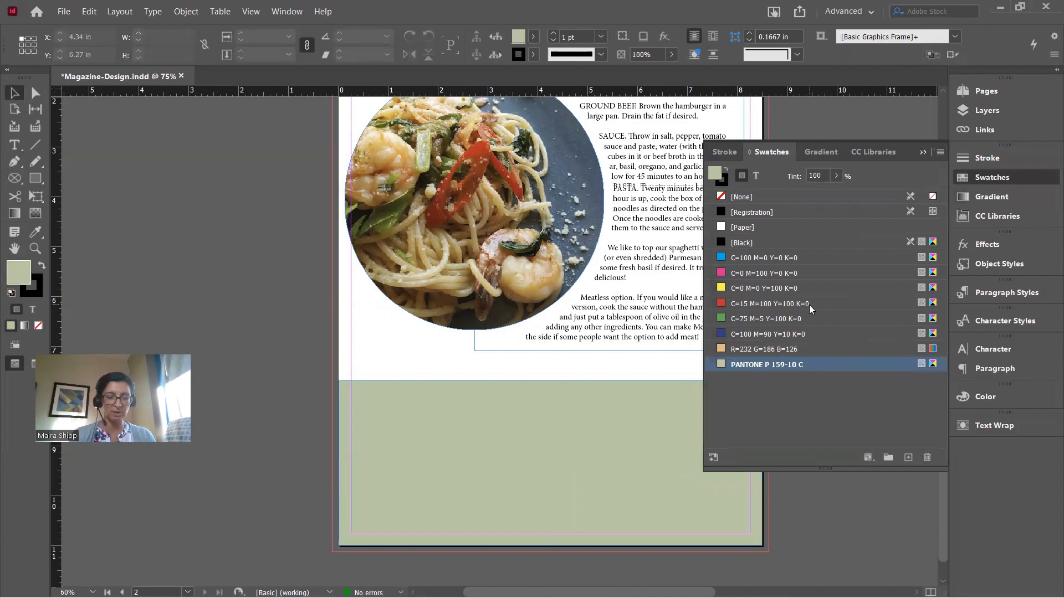
Switch to the browser and search Google for "pantone swatch book".
key("alt+Tab")
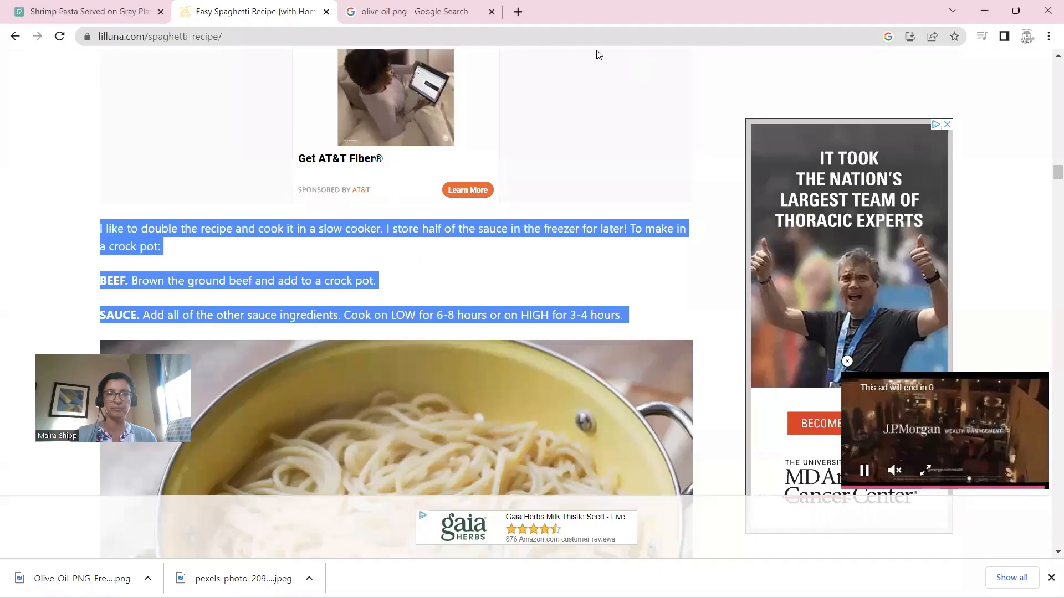
left_click(124, 13)
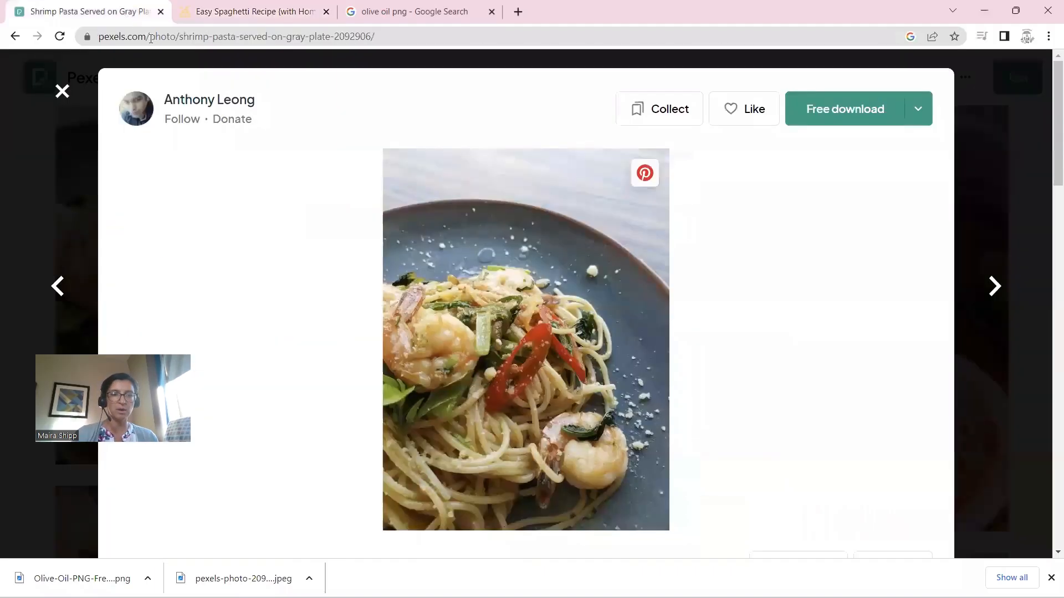
left_click(153, 37)
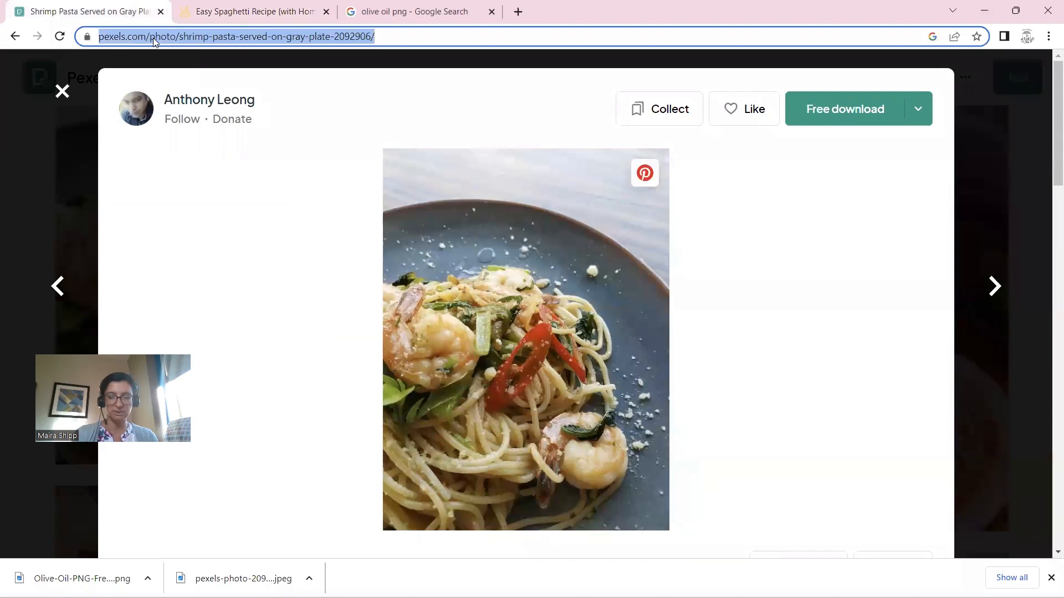
type("pantone s")
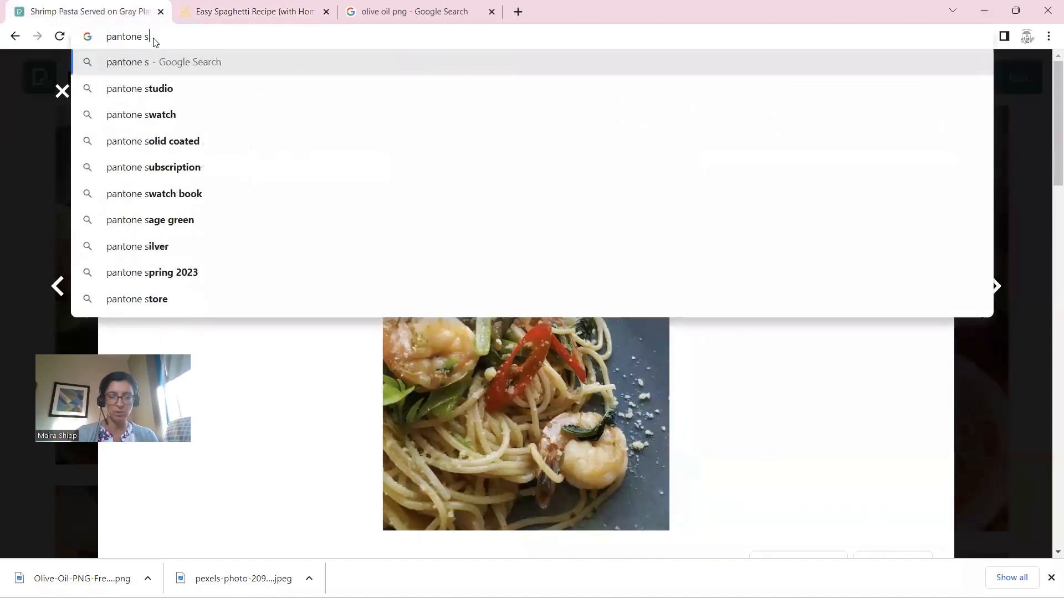
type("wa")
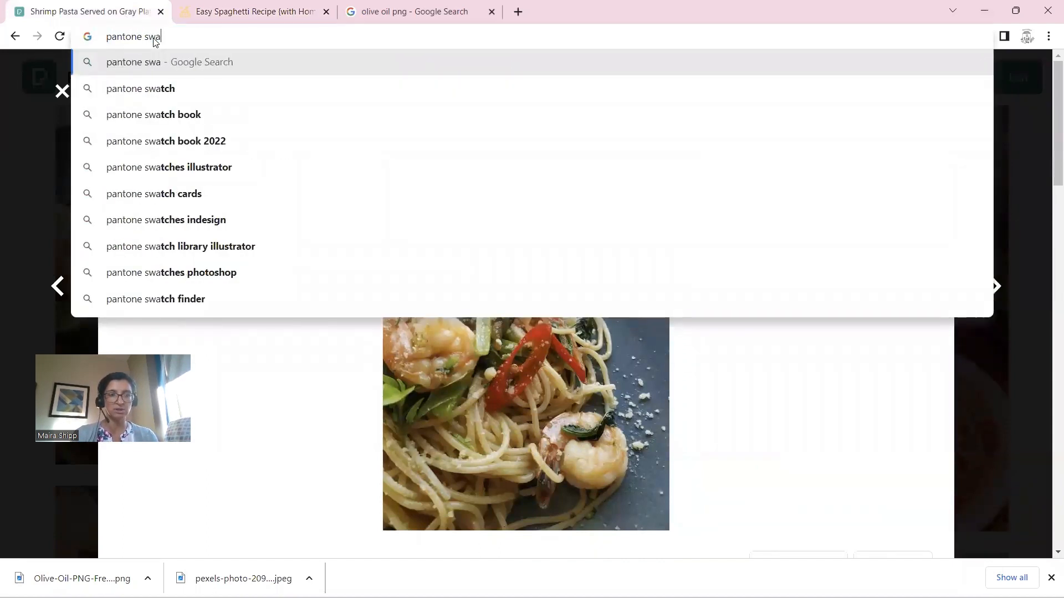
left_click(148, 116)
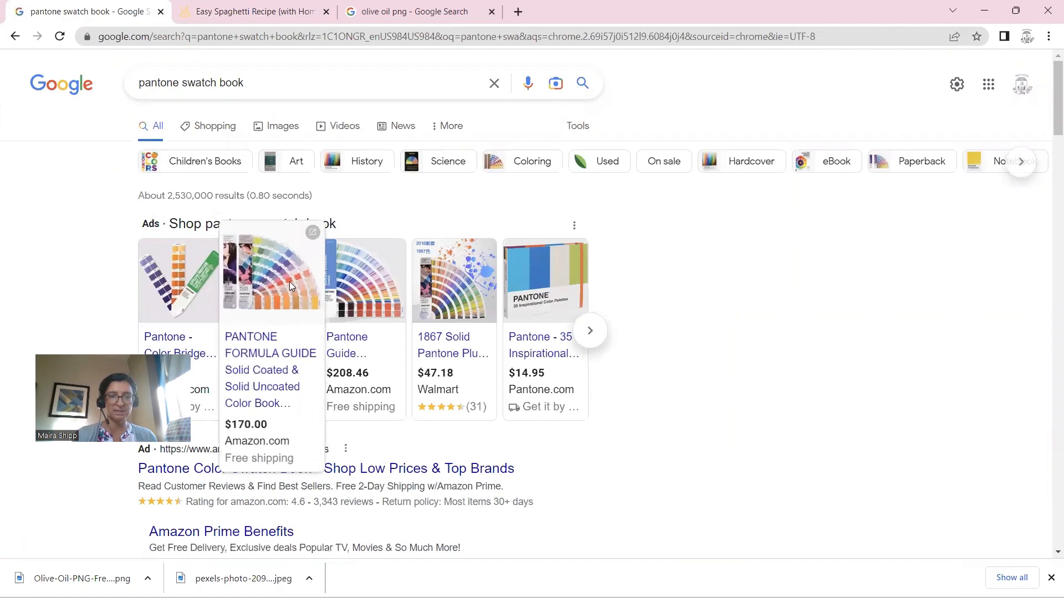
Open the Amazon page of the PANTONE FORMULA GUIDE Solid Coated & Solid Uncoated color book and examine its swatch fan.
left_click(290, 283)
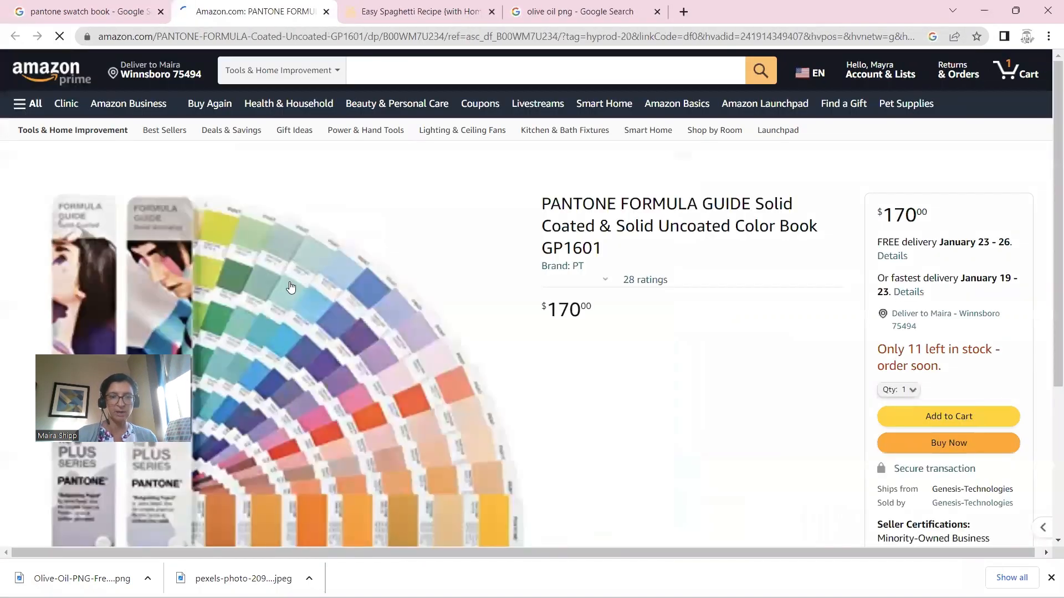
scroll(454, 261, "down", 1)
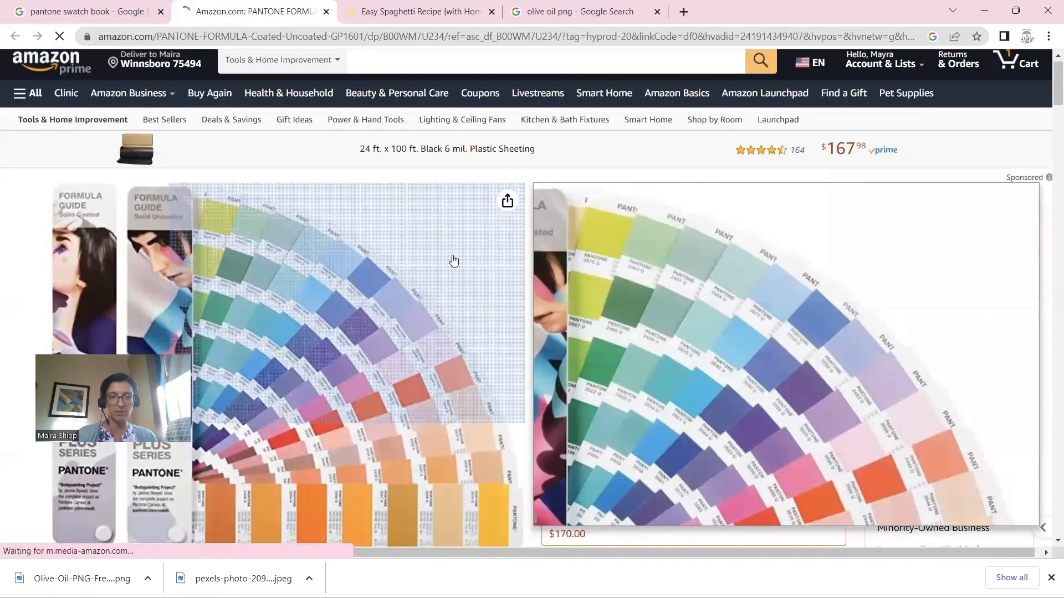
scroll(454, 260, "down", 1)
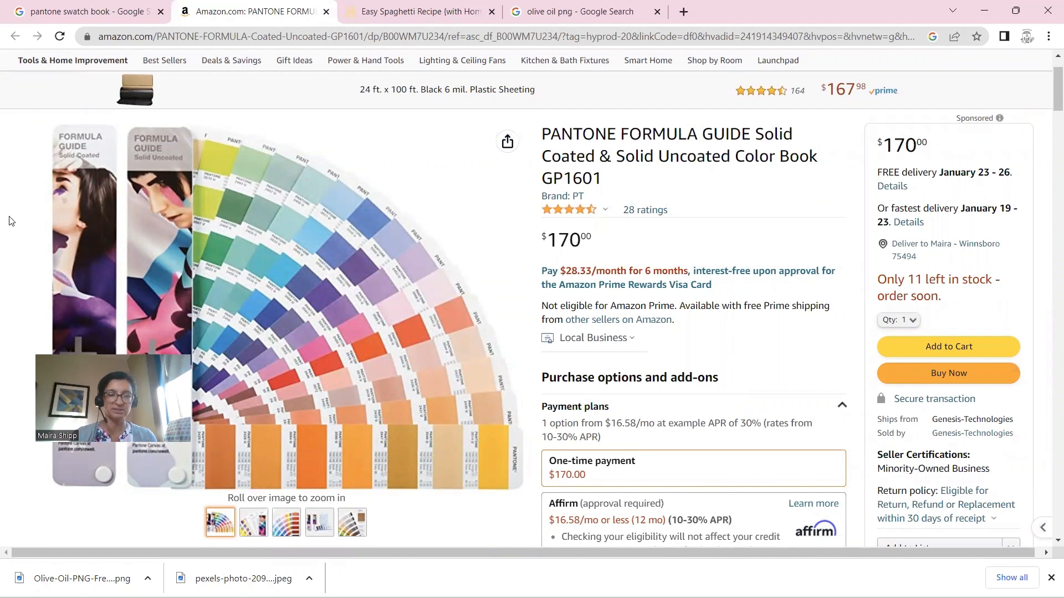
key("alt+Tab")
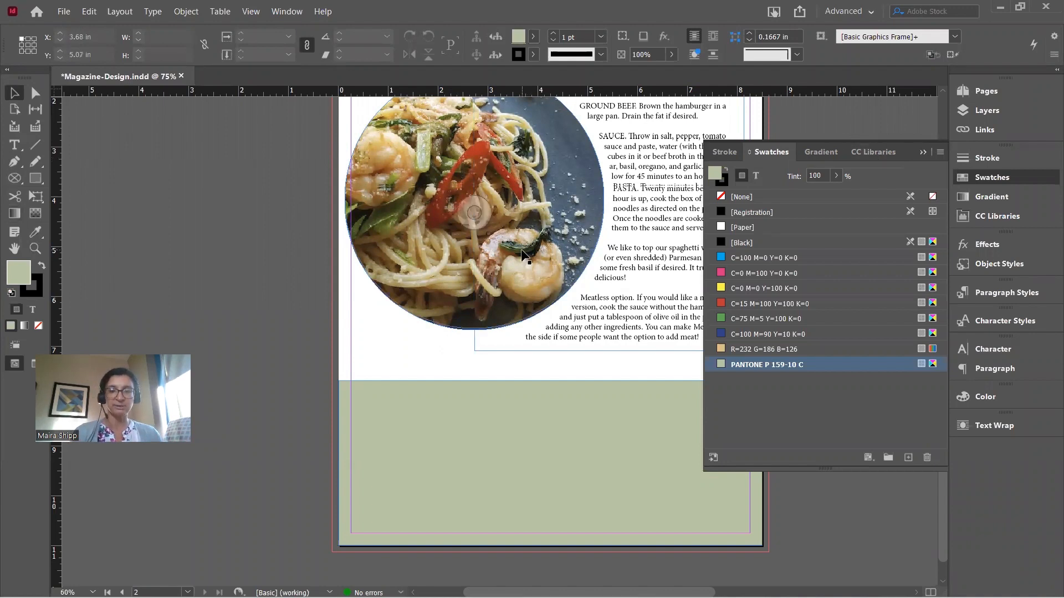
scroll(522, 250, "up", 4)
scroll(521, 248, "down", 2)
Switch to the browser and bring up the lilluna.com Easy Spaghetti Recipe page in a maximized window.
key("alt+Tab")
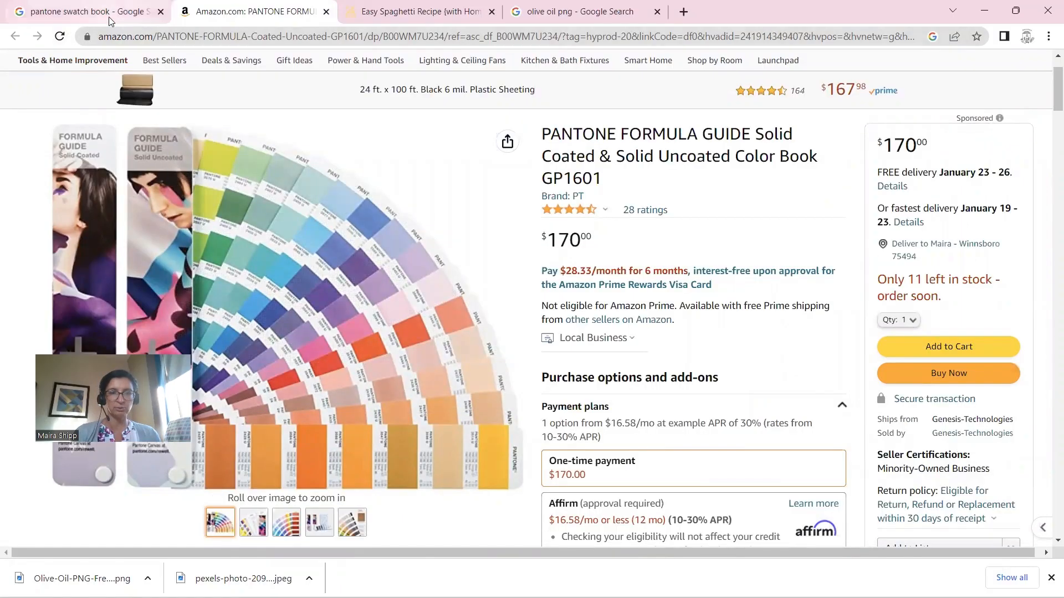
left_click(110, 16)
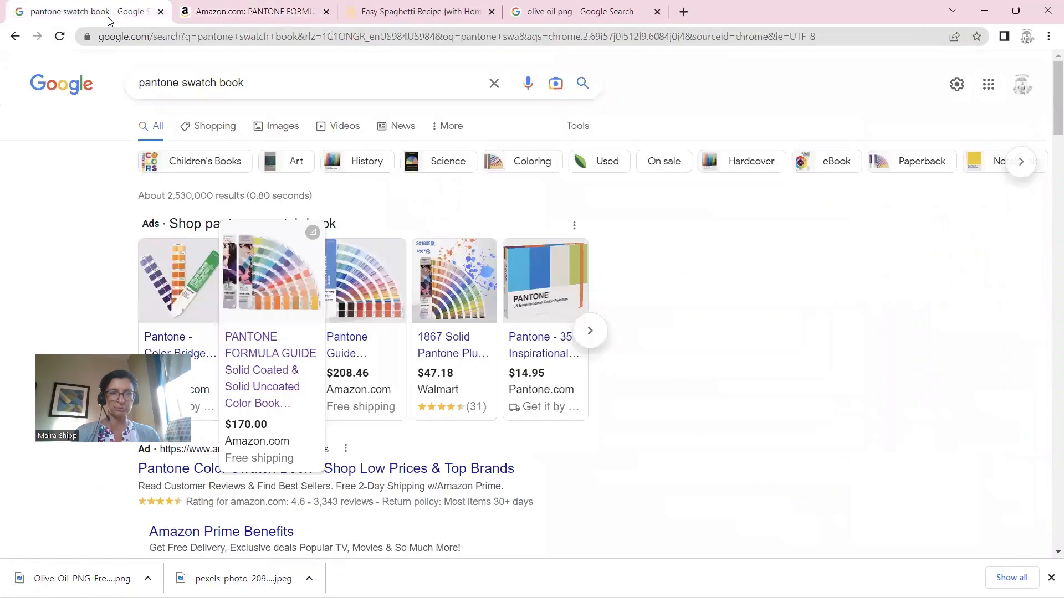
left_click(200, 18)
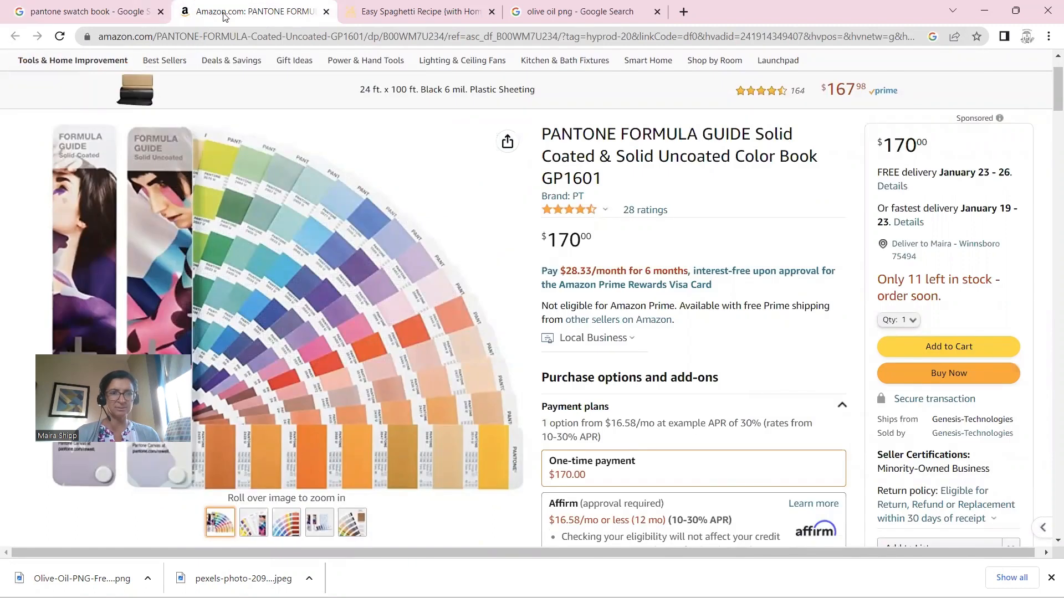
double_click(881, 17)
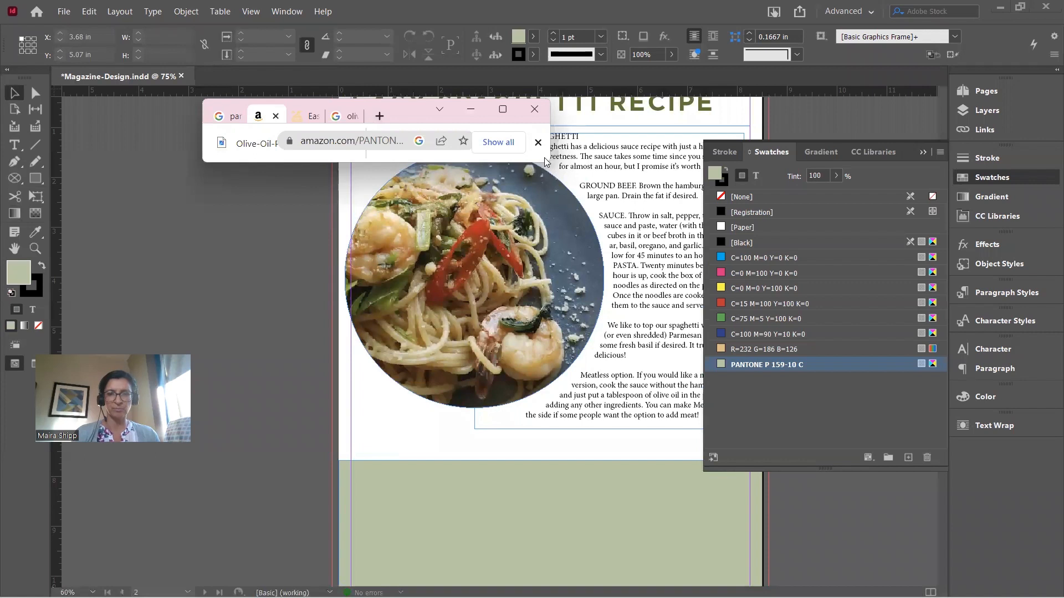
left_click(311, 117)
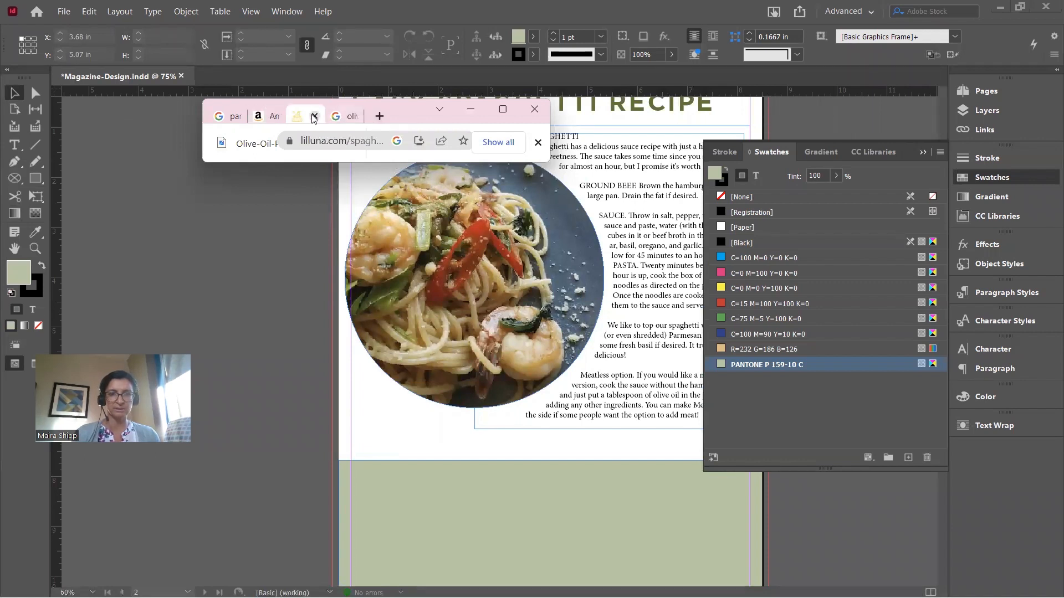
left_click(503, 109)
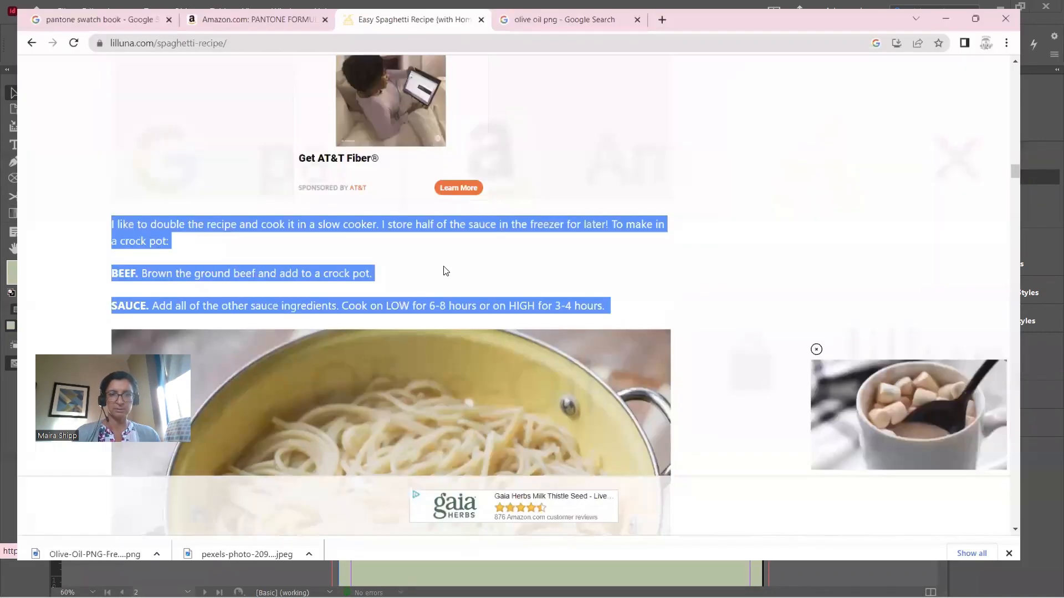
Copy the Ingredients and Instructions sections from the recipe card on the spaghetti recipe page.
scroll(532, 332, "down", 20)
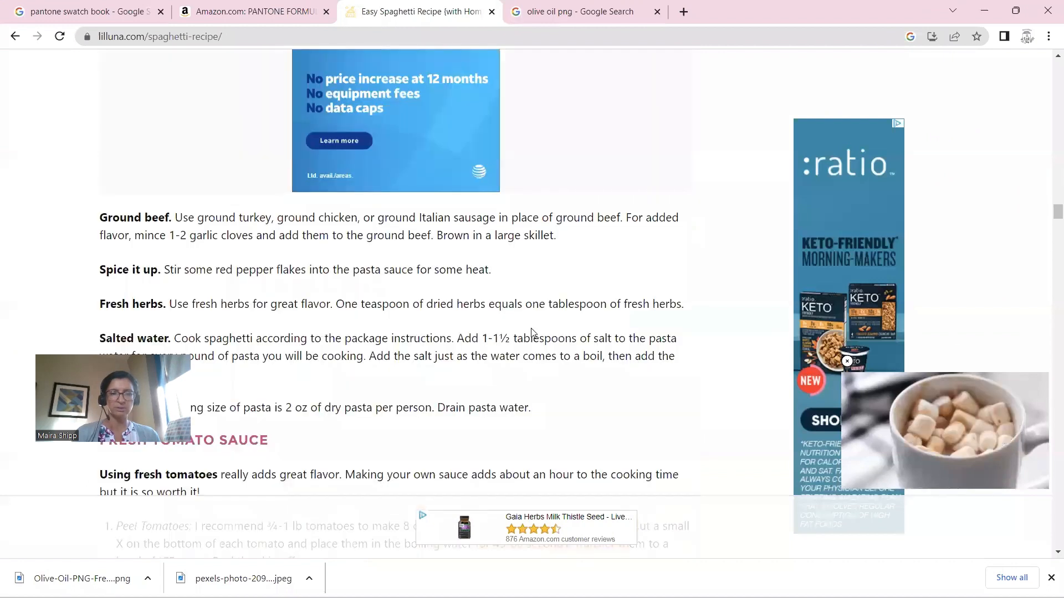
scroll(530, 331, "down", 15)
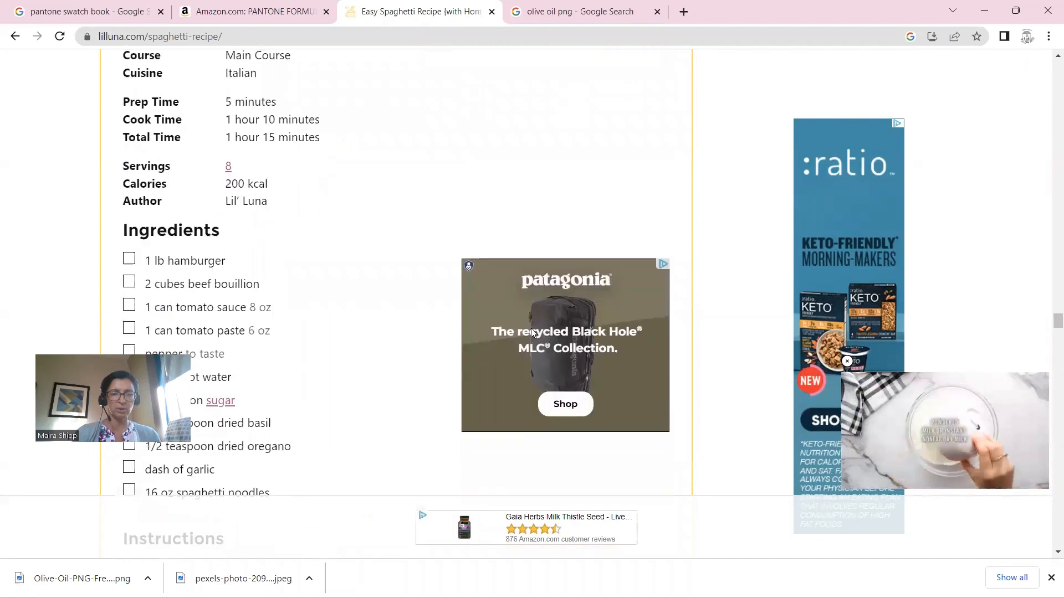
scroll(531, 332, "down", 5)
scroll(531, 333, "down", 1)
scroll(531, 330, "up", 4)
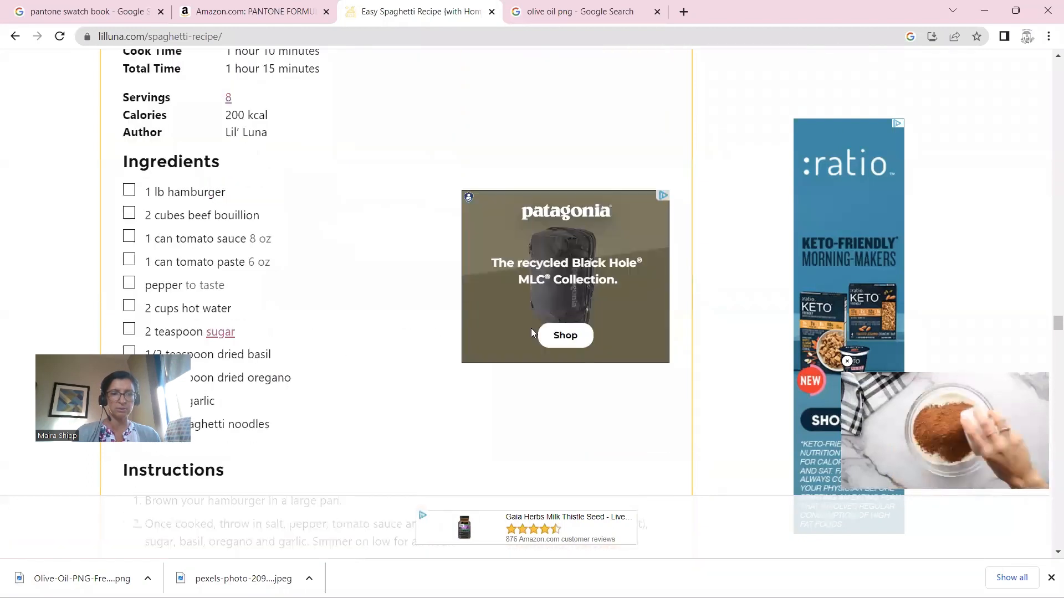
left_click_drag(124, 161, 235, 493)
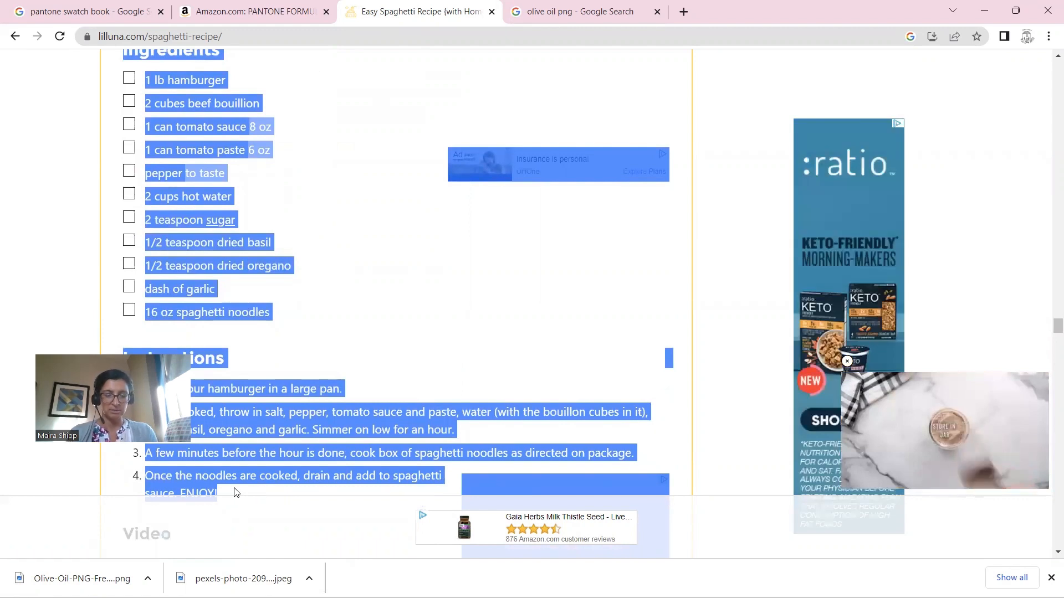
Switch back to InDesign, draw a text frame about 5.92 in wide and 2.67 in high on the green band, and paste the copied recipe text.
key("alt+Tab")
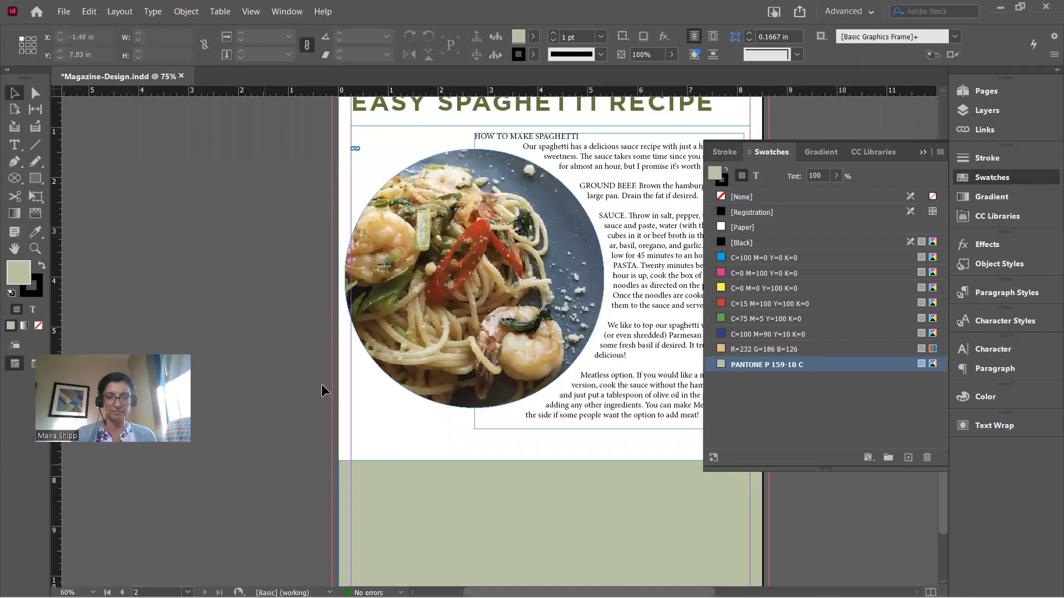
scroll(398, 391, "down", 3)
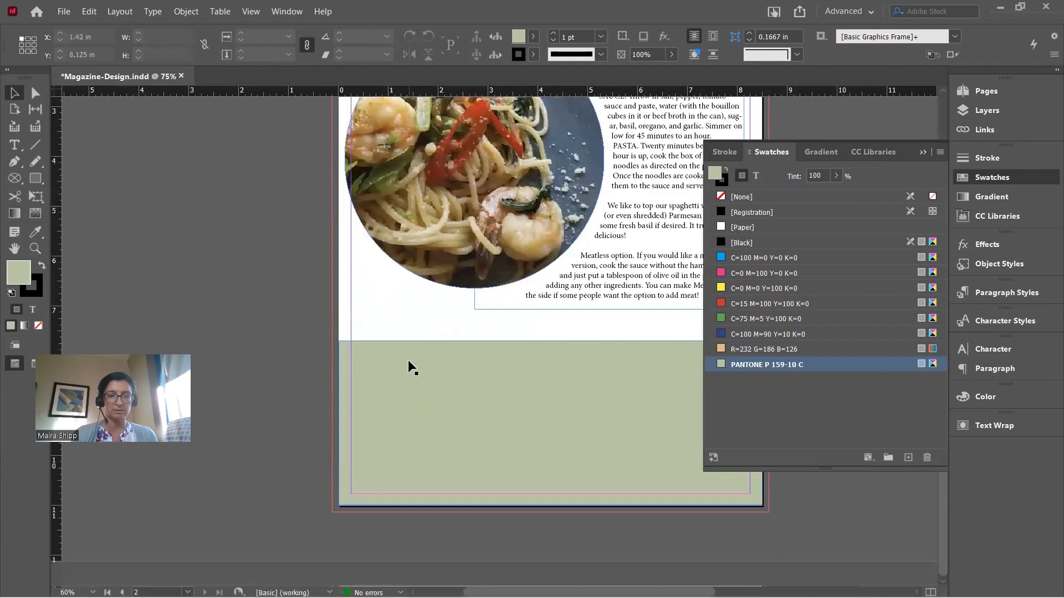
scroll(408, 368, "left", 2)
scroll(408, 368, "right", 5)
scroll(408, 368, "left", 4)
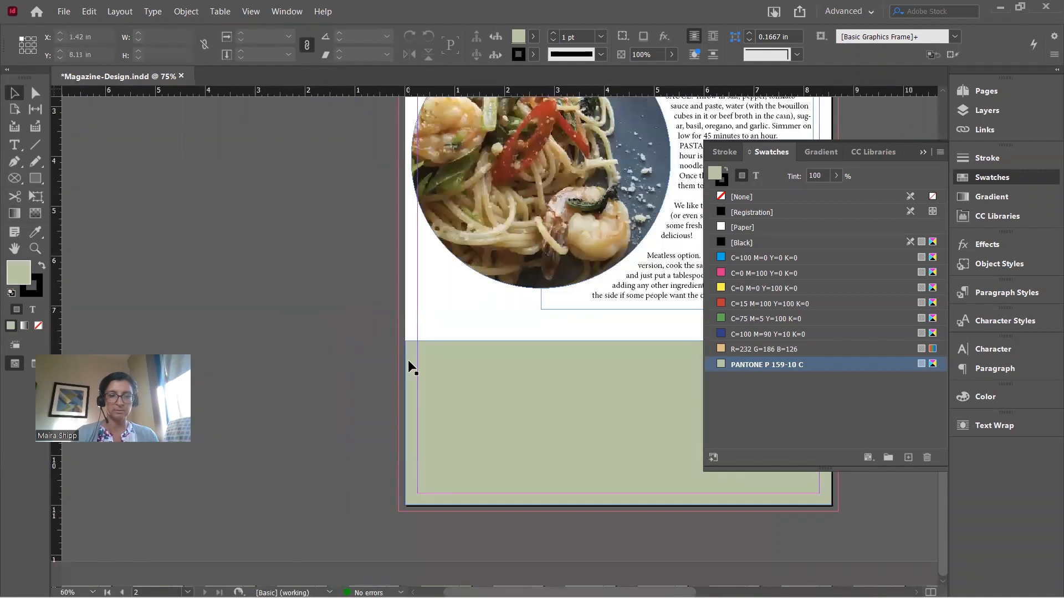
scroll(408, 360, "right", 5)
scroll(407, 360, "left", 3)
left_click(15, 144)
left_click_drag(282, 357, 567, 488)
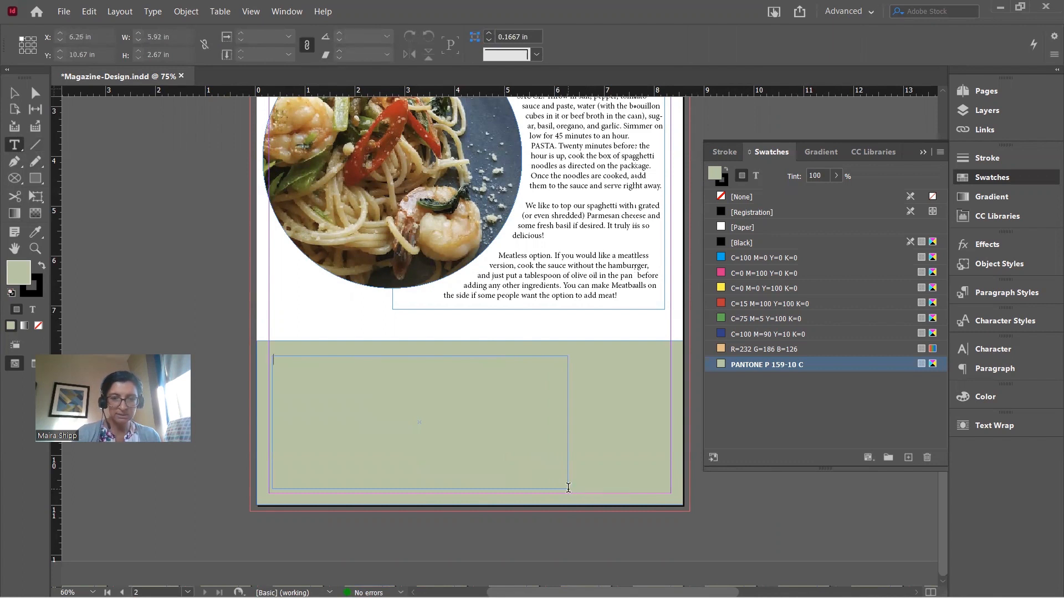
key("ctrl+v")
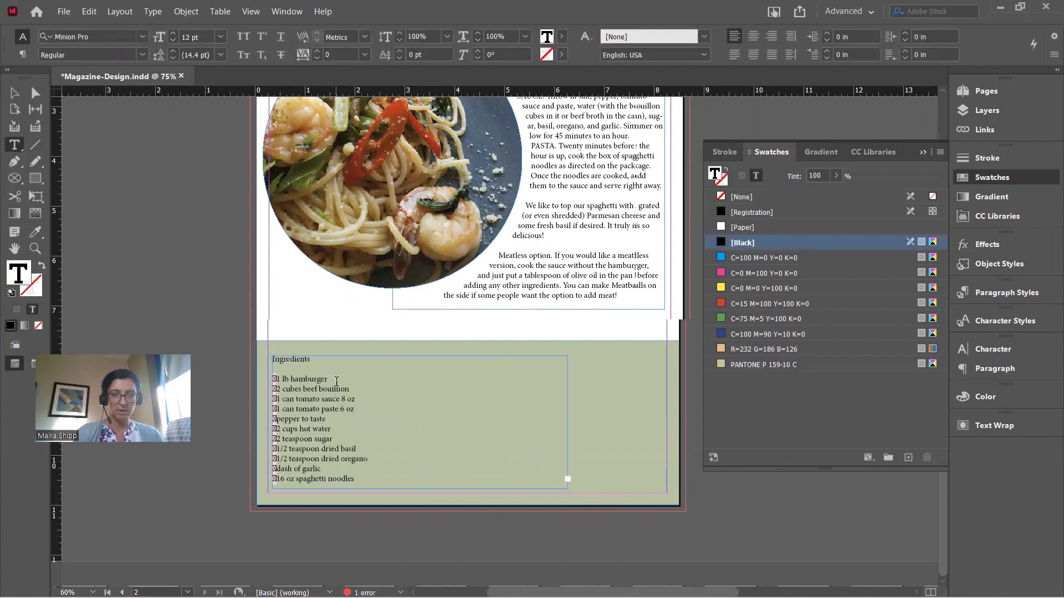
Narrow the ingredients text frame on the green band to about 2.385 in wide.
left_click(12, 93)
left_click(505, 378)
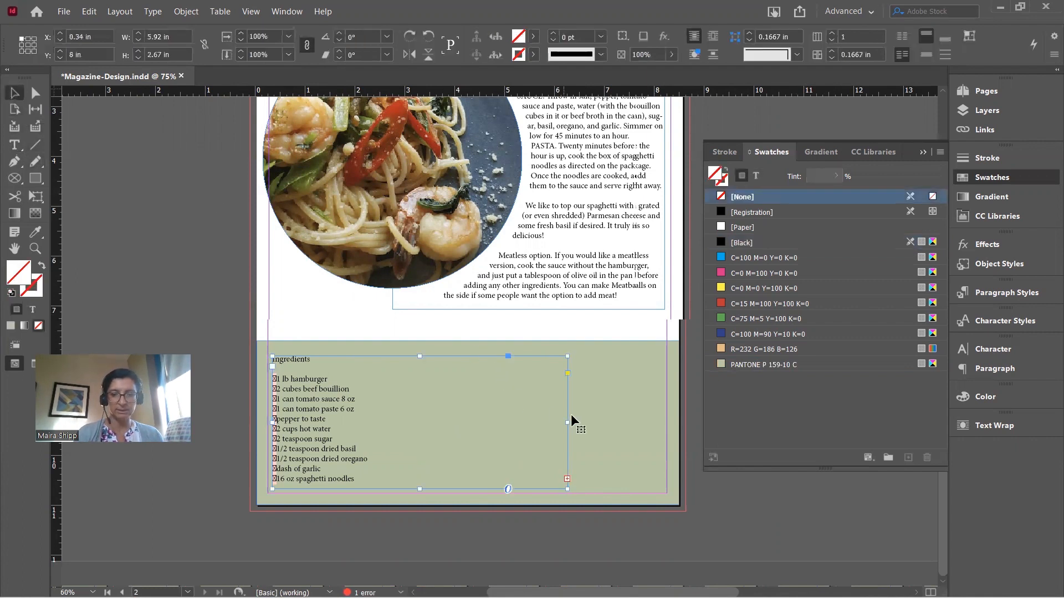
left_click_drag(567, 421, 391, 423)
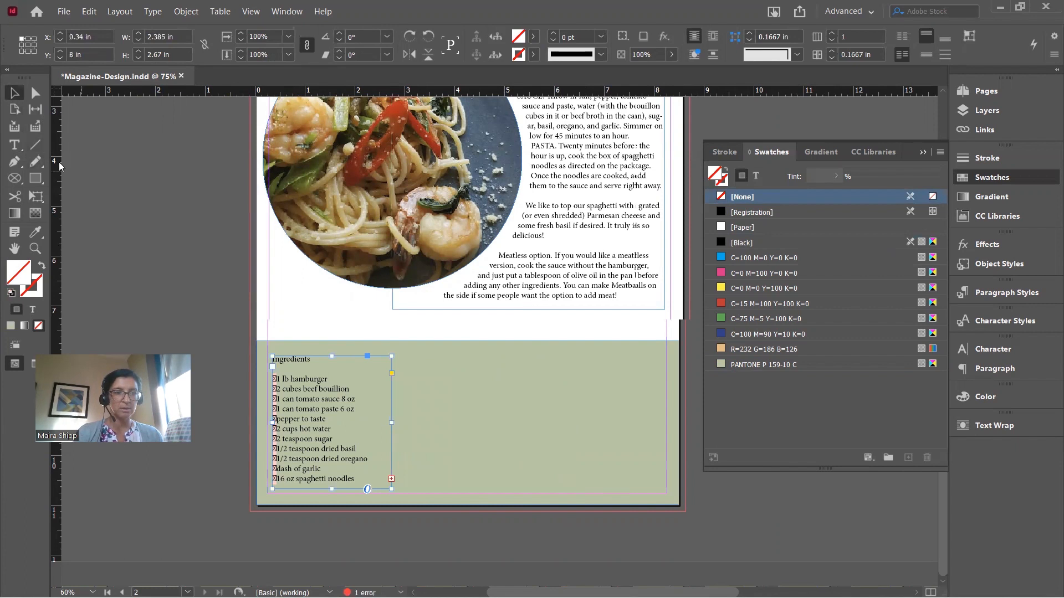
Draw a rectangular frame about 3 in wide and 2.875 in high on the green band, beside the ingredients list.
left_click(18, 181)
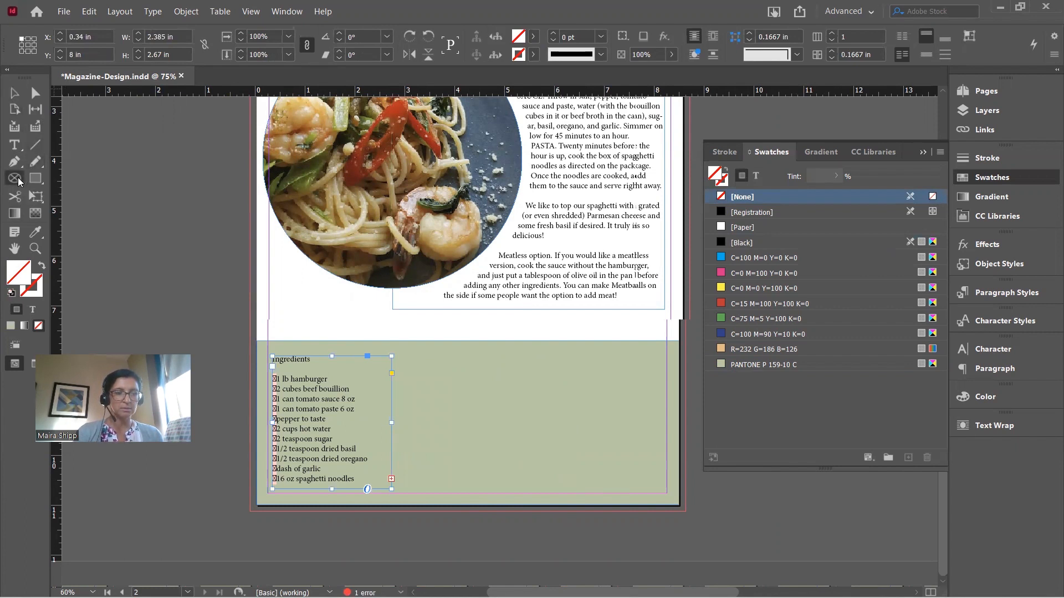
right_click(18, 181)
left_click(51, 193)
mouse_move(436, 360)
left_mouse_down()
mouse_move(531, 488)
mouse_move(586, 499)
left_mouse_up()
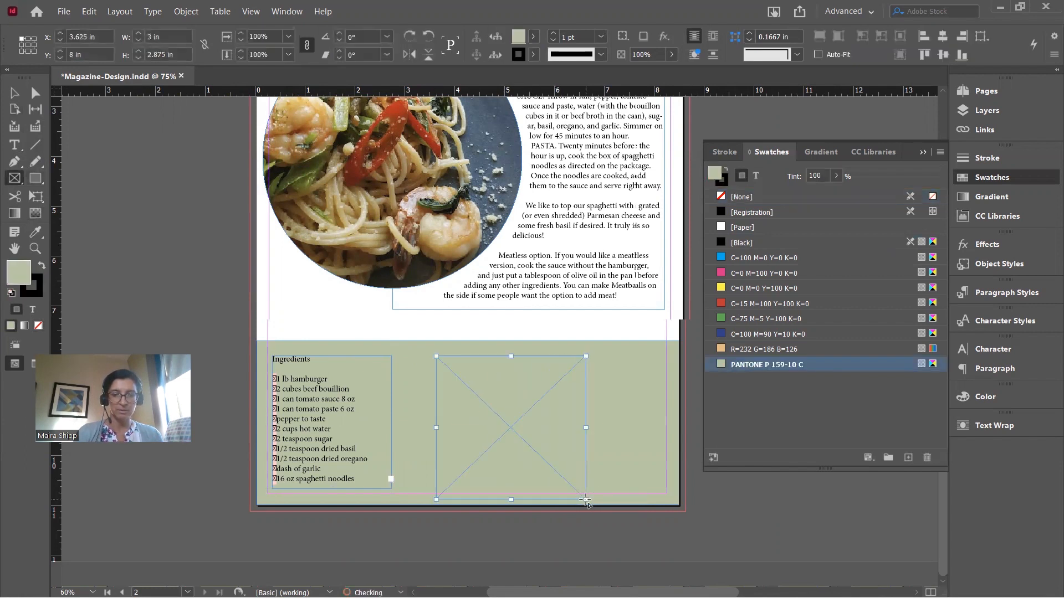
Thread the ingredients frame's overset text into the new frame and extend that frame leftward to about 3.9 in wide.
left_click(15, 144)
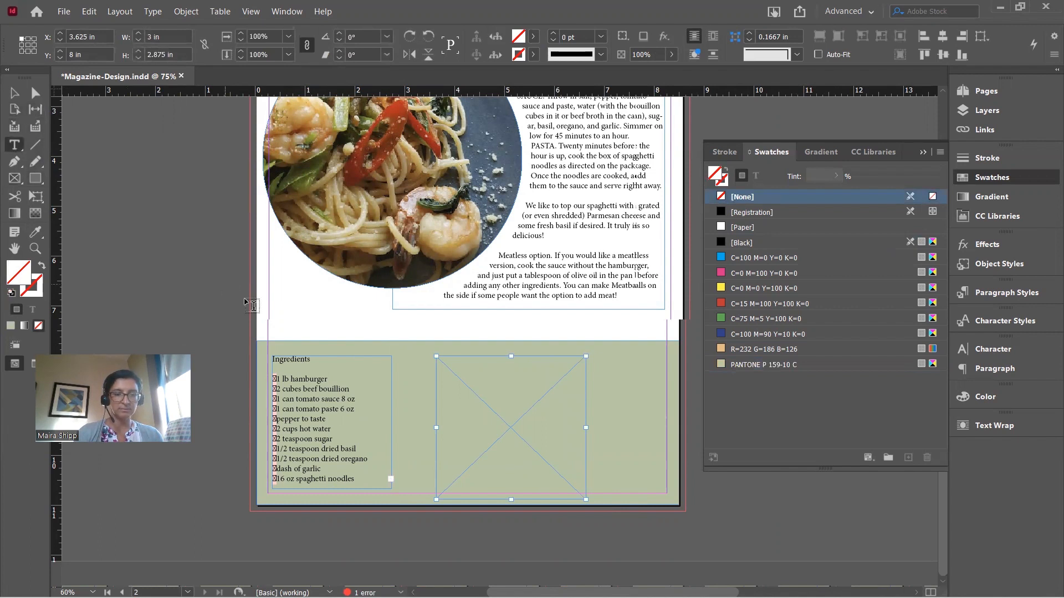
left_click(292, 381)
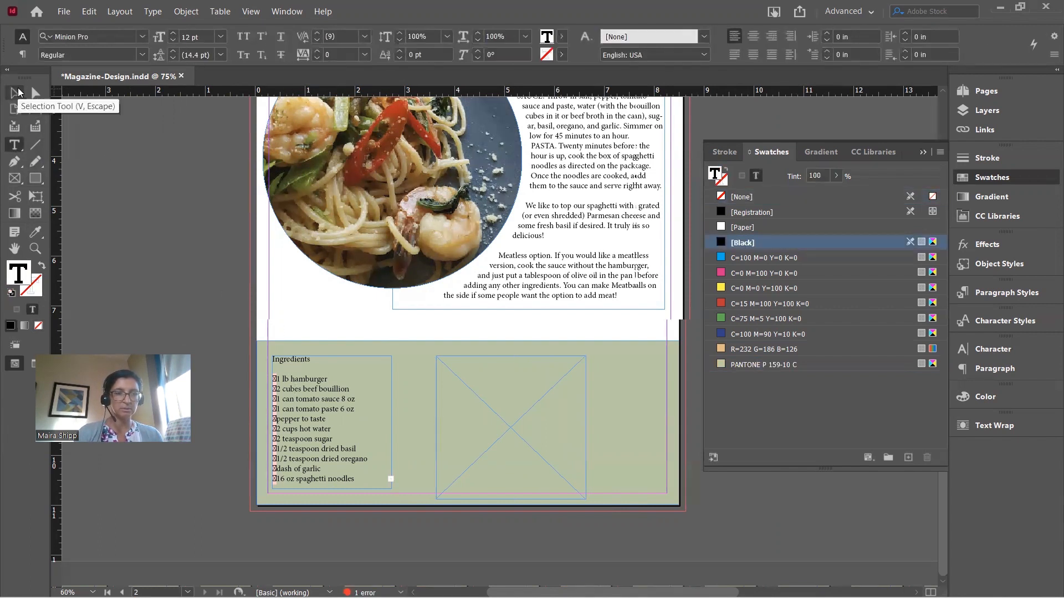
left_click(16, 92)
left_click(392, 479)
left_click(465, 376)
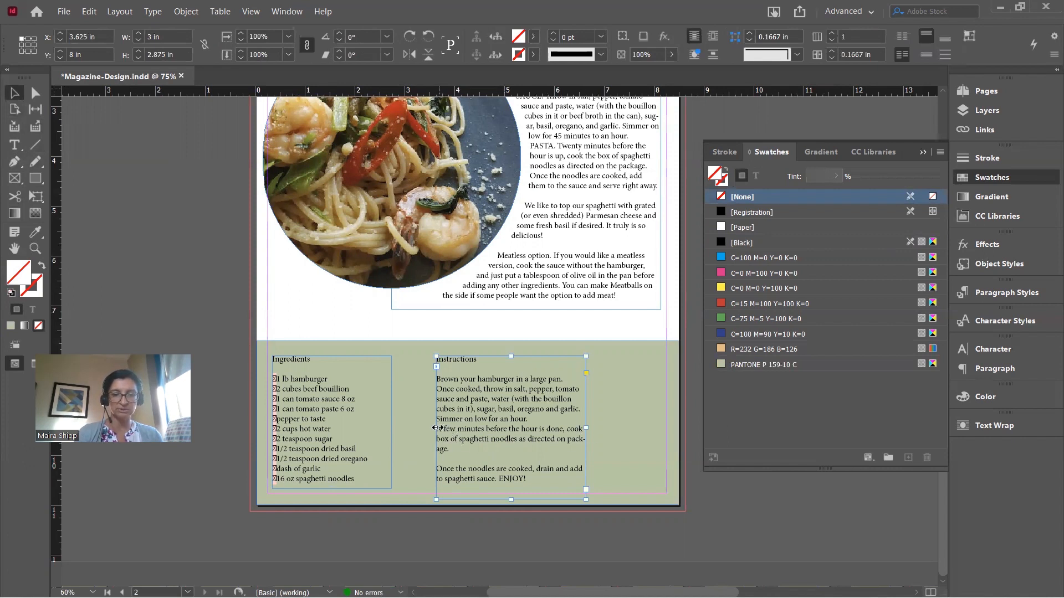
left_click_drag(437, 430, 391, 426)
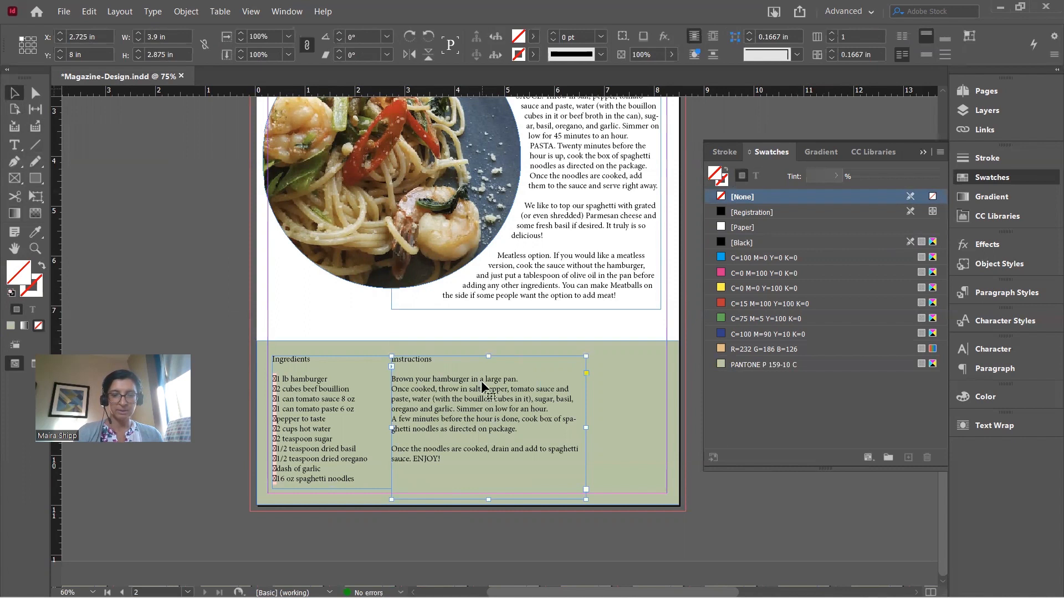
Select the Ingredients heading and try colouring it with a green sampled from the pasta photo using the Eyedropper.
key("t")
left_click_drag(313, 358, 271, 360)
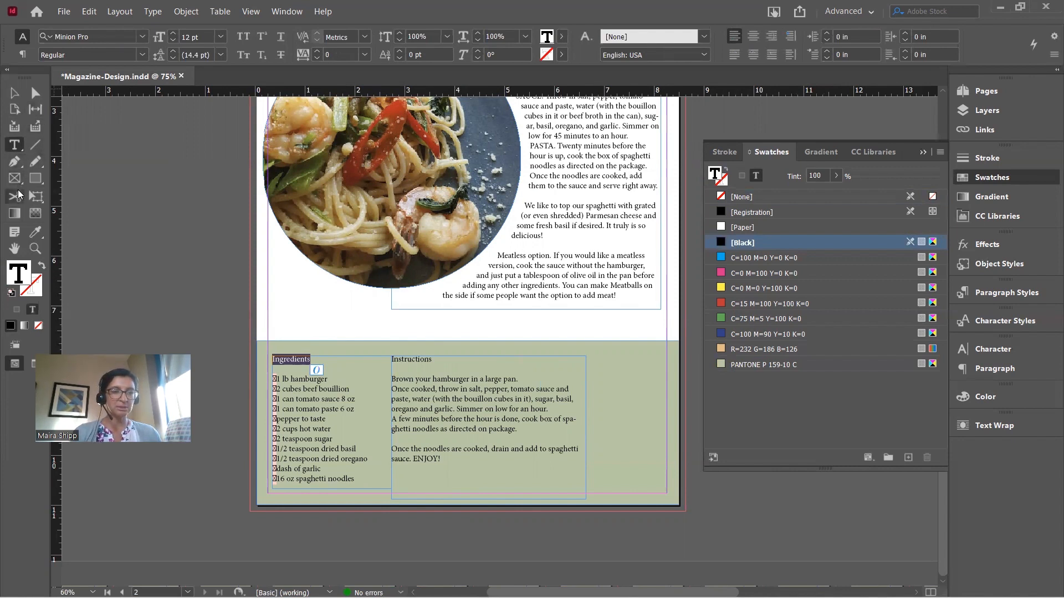
left_click(35, 231)
left_click(310, 177)
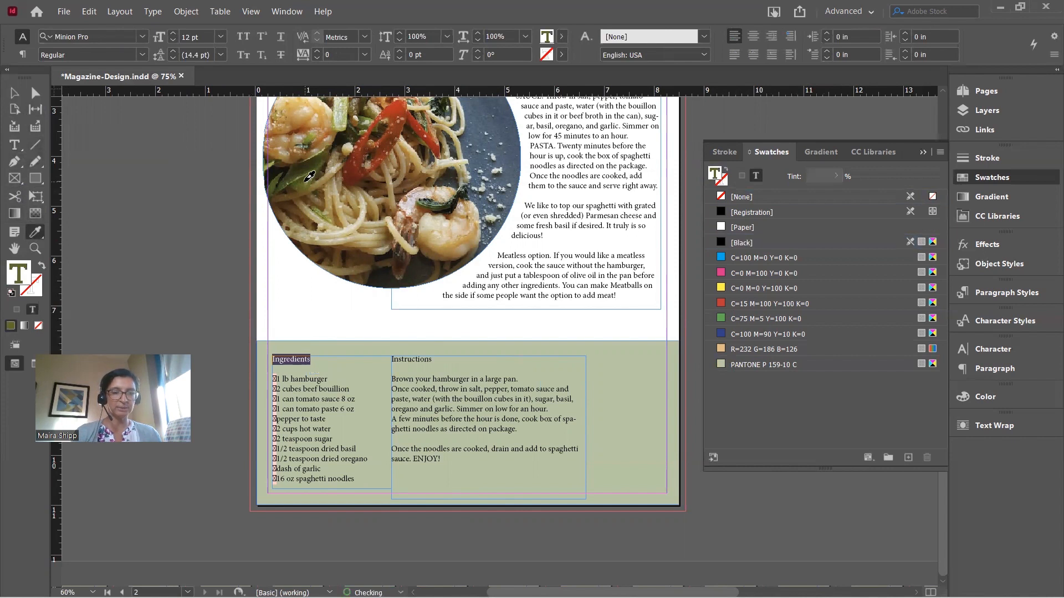
left_click(480, 263)
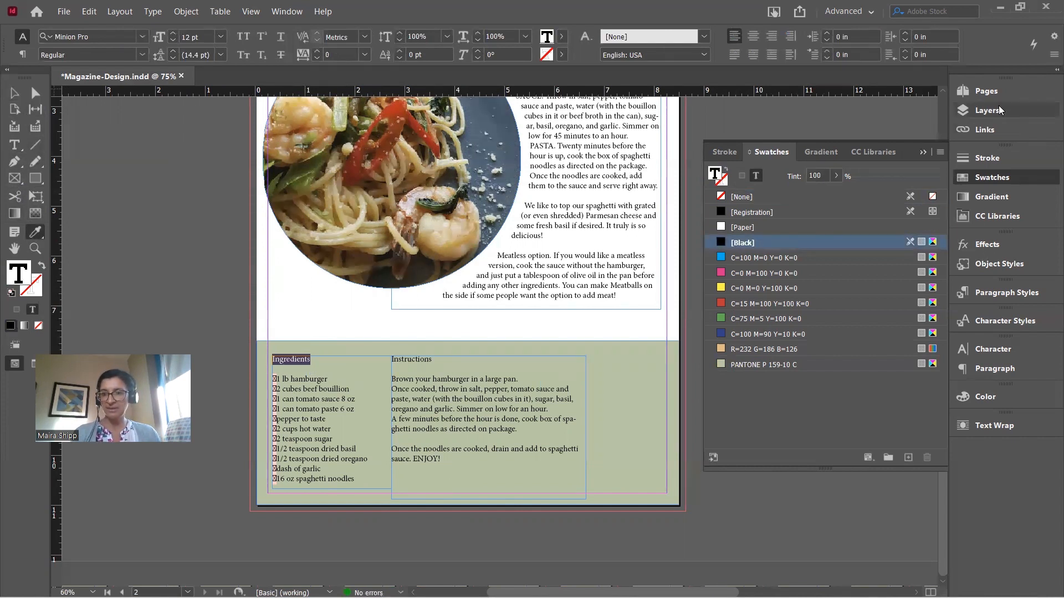
Set the Ingredients heading's font size to 14 pt.
left_click(991, 350)
left_click(806, 401)
left_click(806, 402)
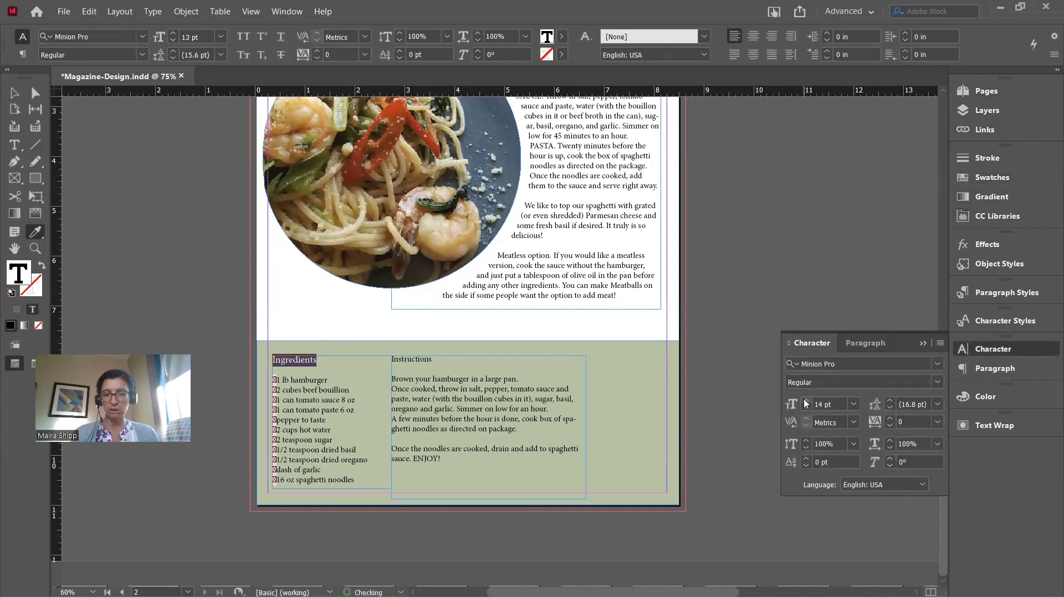
Change the Ingredients heading's font to Minion Variable Concept in the Bold style.
left_click(938, 382)
left_click(937, 379)
left_click(937, 364)
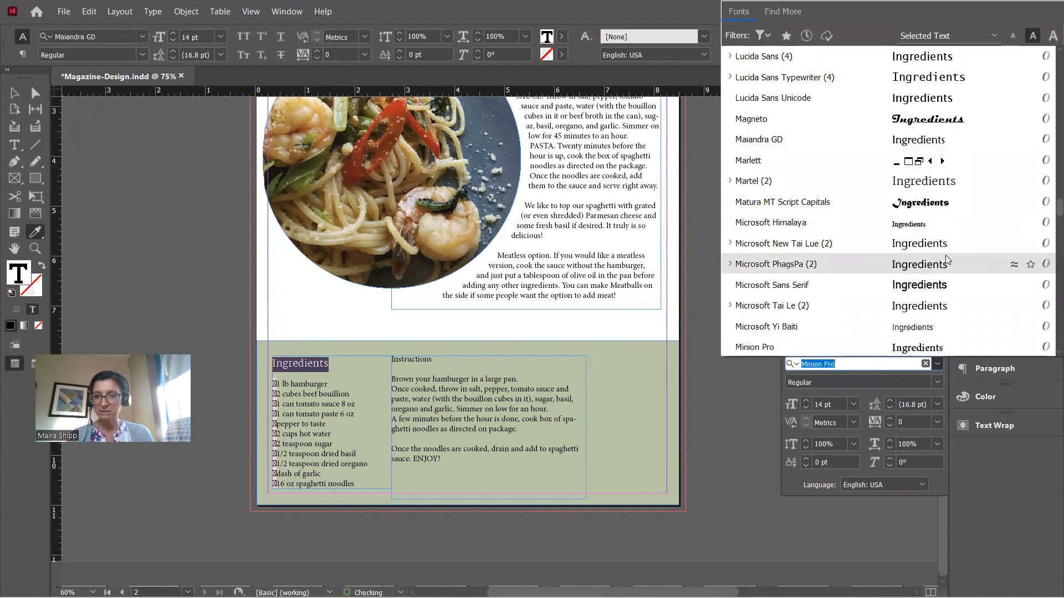
scroll(945, 240, "down", 4)
scroll(945, 241, "down", 2)
scroll(945, 241, "up", 2)
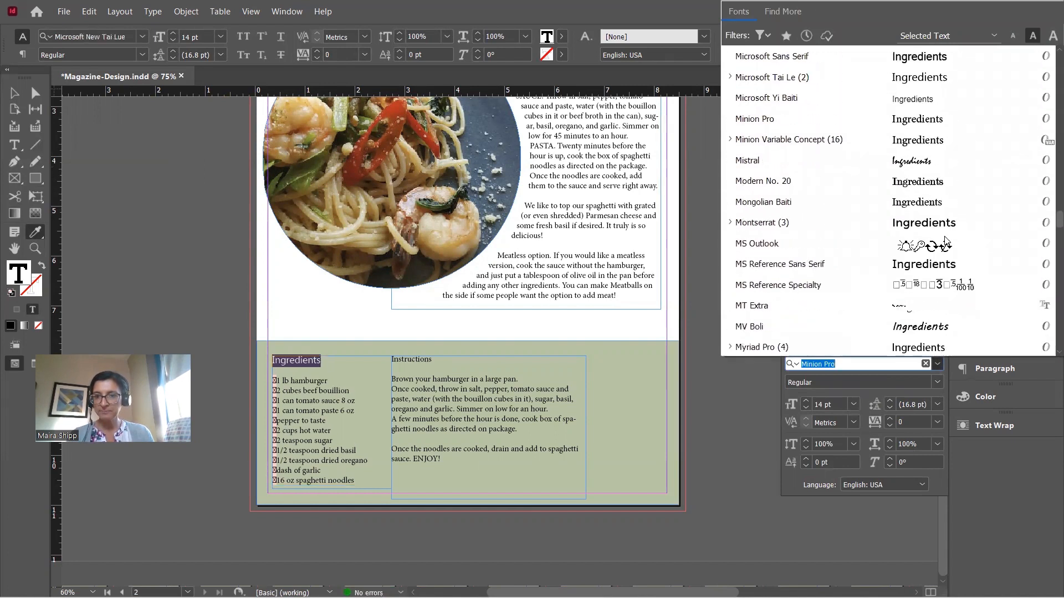
left_click(909, 140)
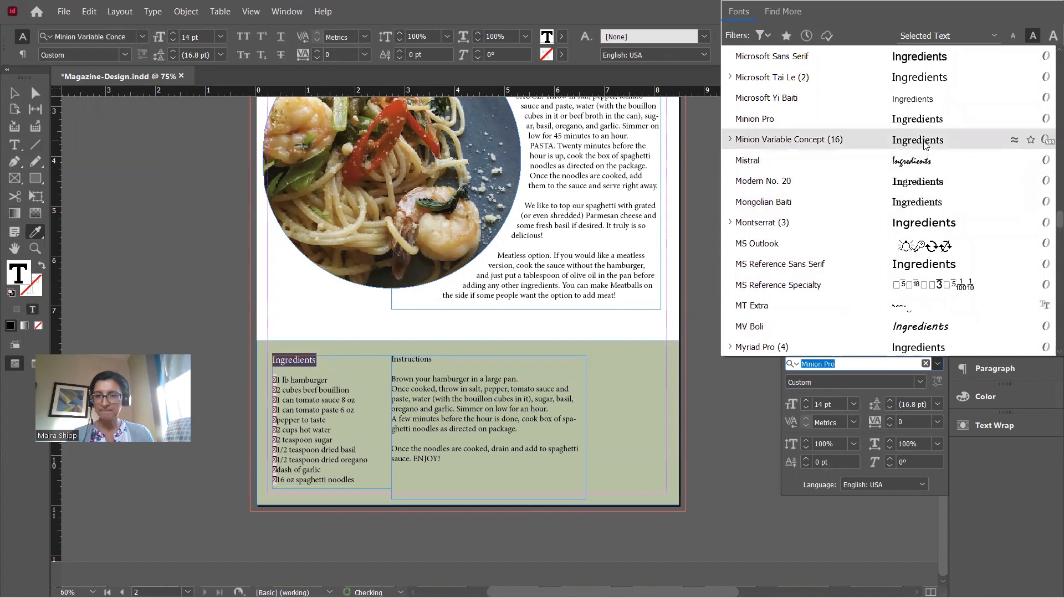
left_click(920, 381)
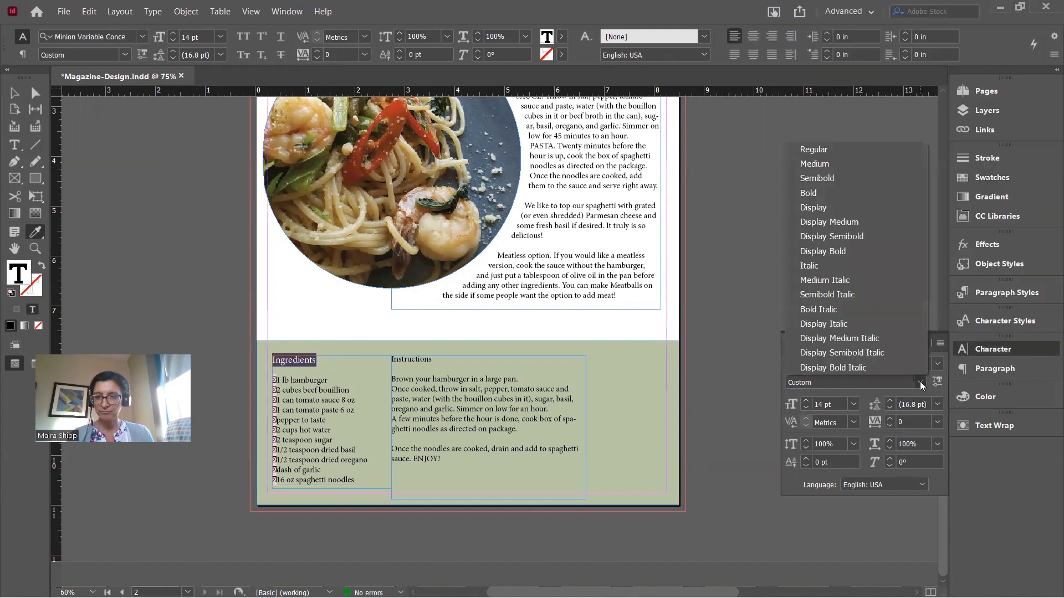
left_click(834, 189)
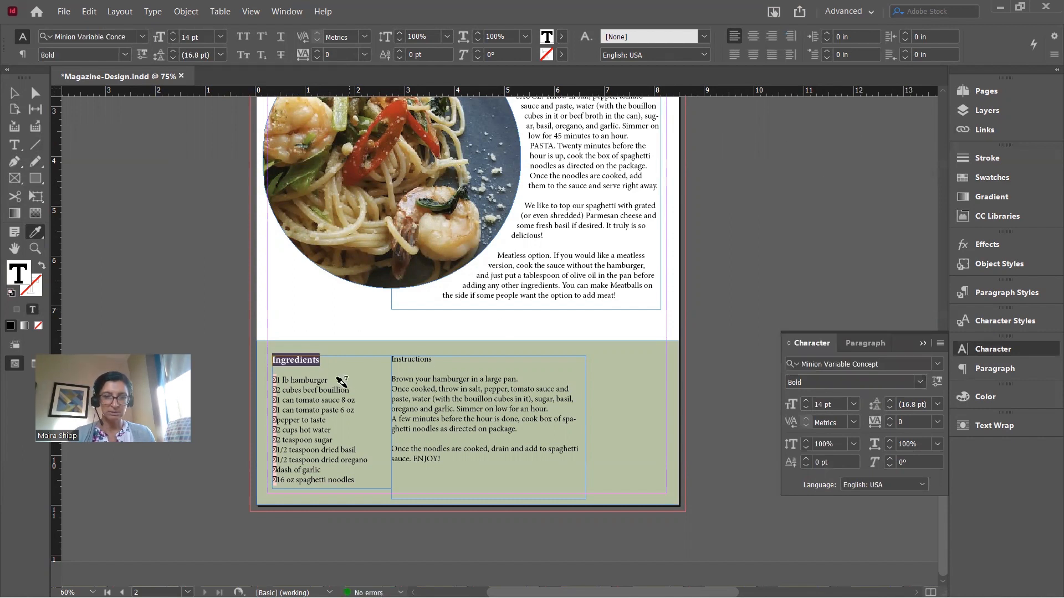
Reselect the Ingredients heading and colour it with a dark green sampled from the leaves in the pasta photo.
left_click(15, 93)
left_click(96, 155)
double_click(283, 361)
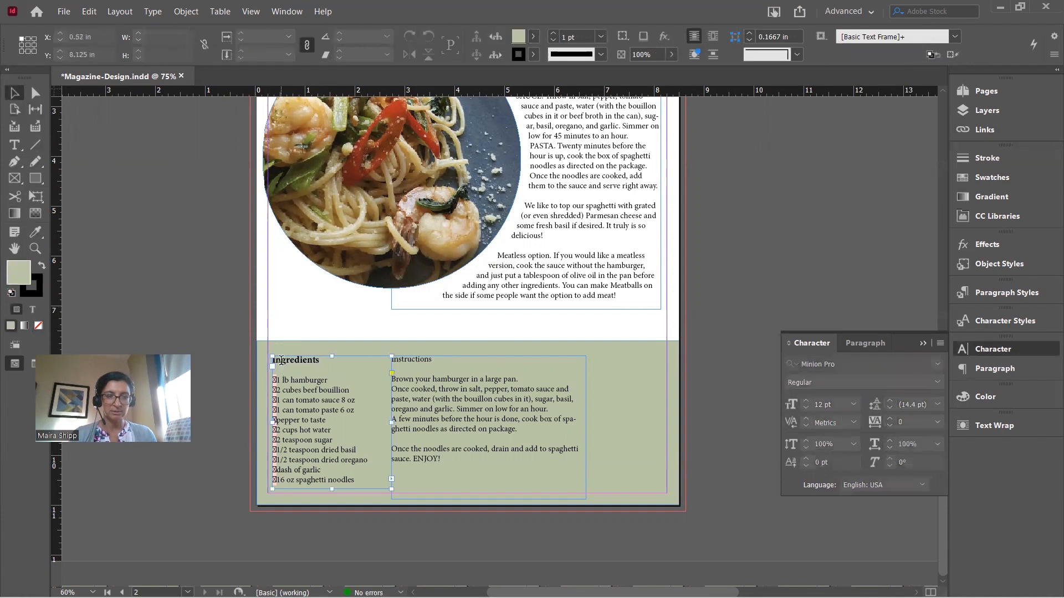
left_click(34, 232)
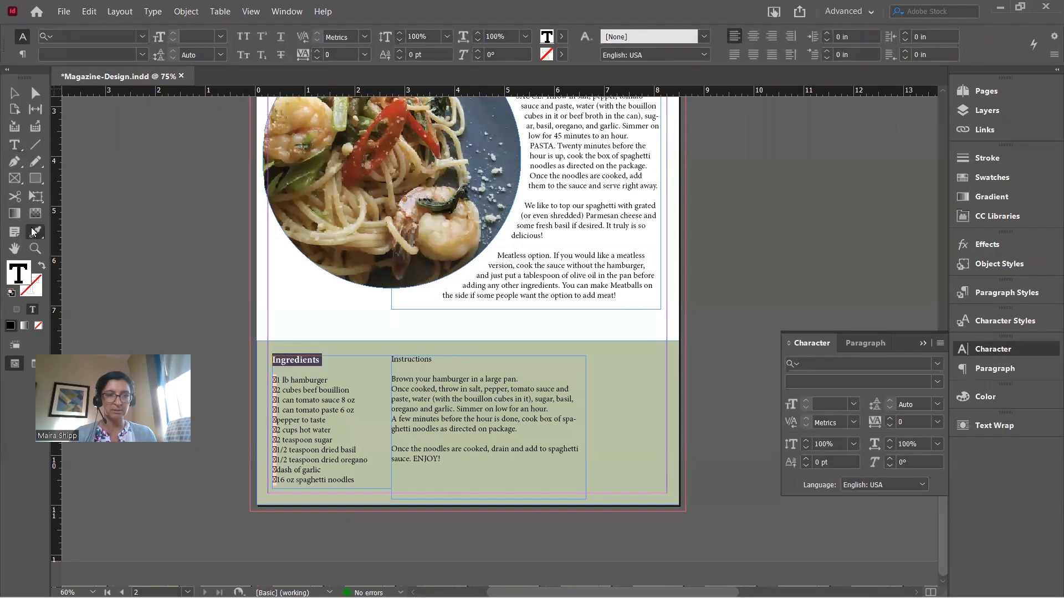
left_click(306, 168)
key("v")
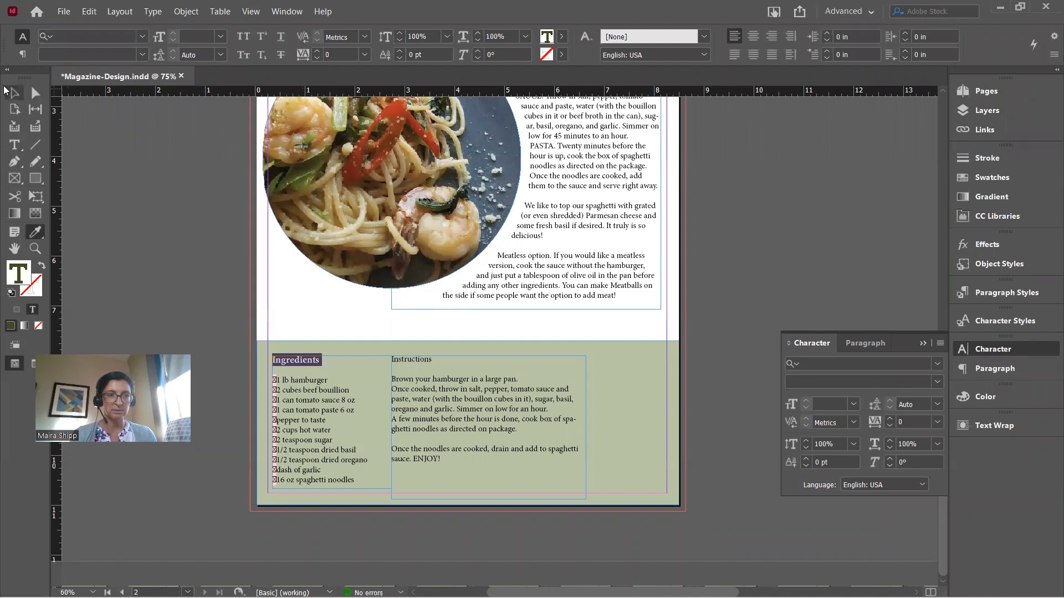
left_click(144, 178)
left_click(165, 204)
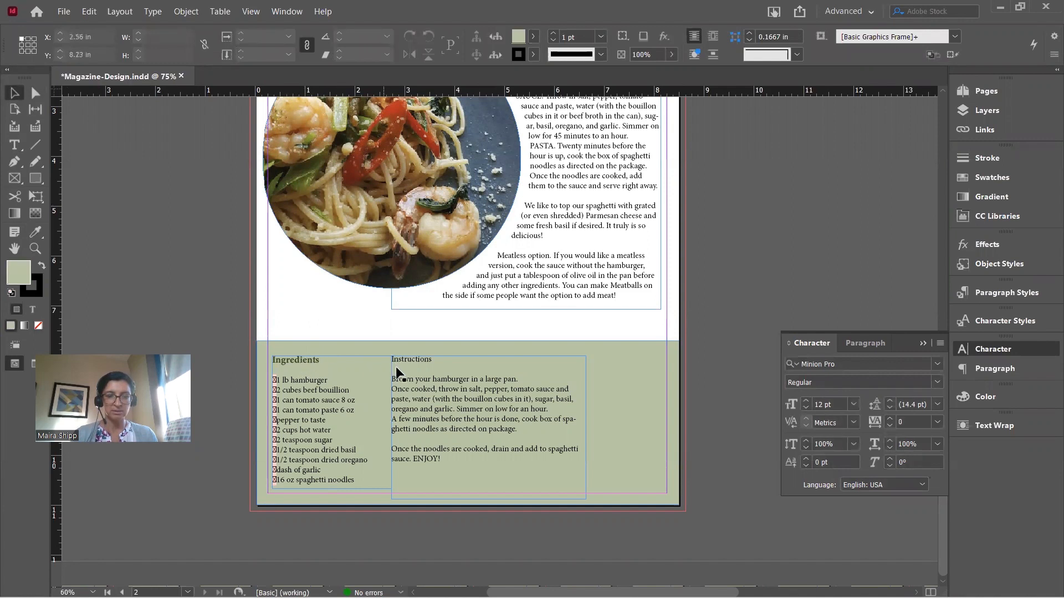
Apply the Ingredients heading's formatting and green colour to the Instructions heading with the Eyedropper, and deselect it.
double_click(411, 360)
double_click(410, 360)
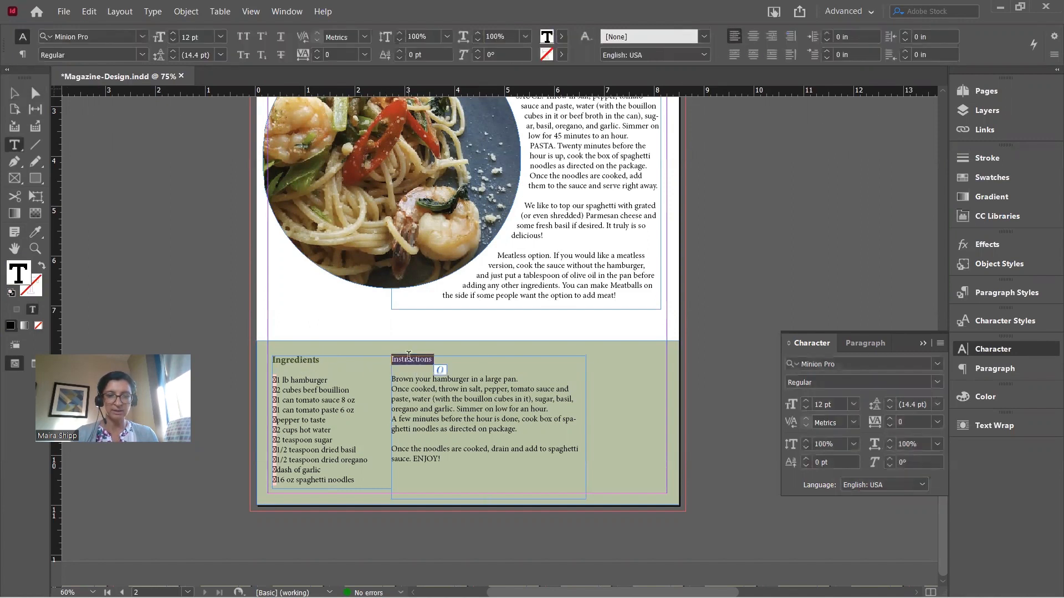
left_click(35, 232)
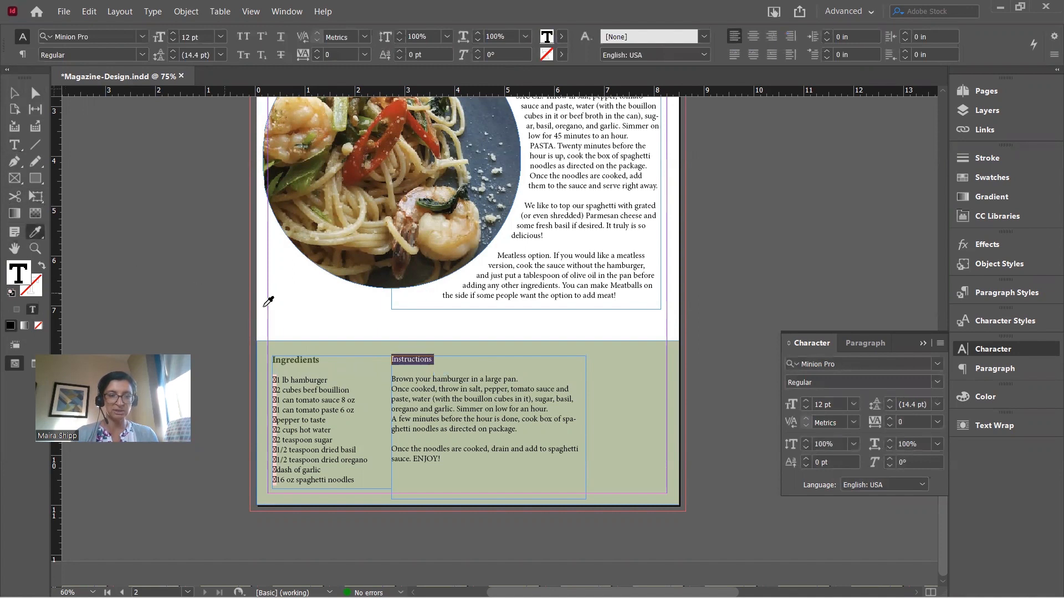
left_click(278, 357)
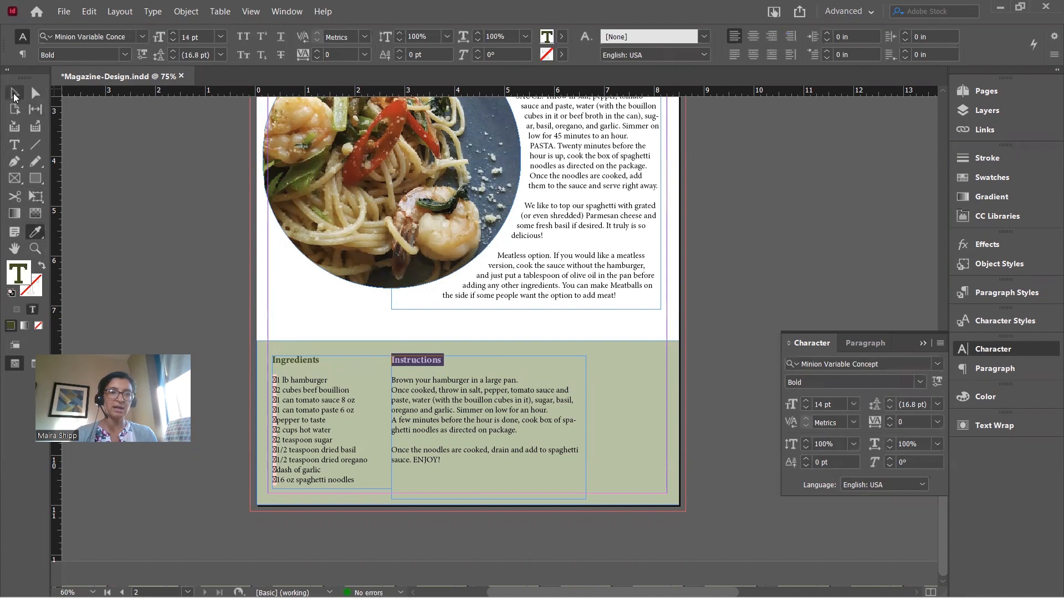
left_click(14, 94)
left_click(209, 231)
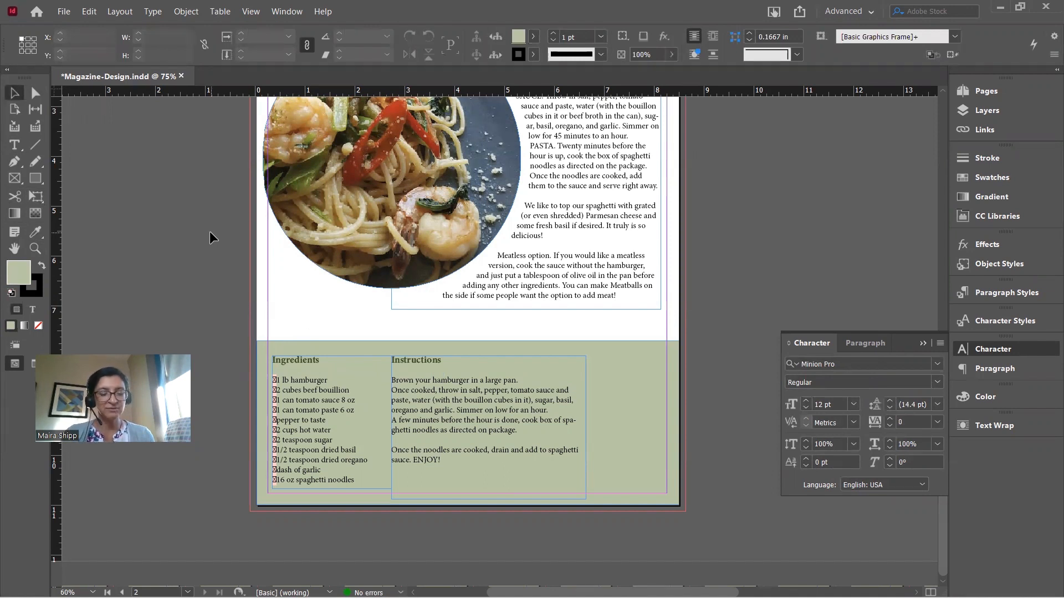
Preview the page in full-screen presentation mode, exit the preview and return to the green band.
key("shift+w")
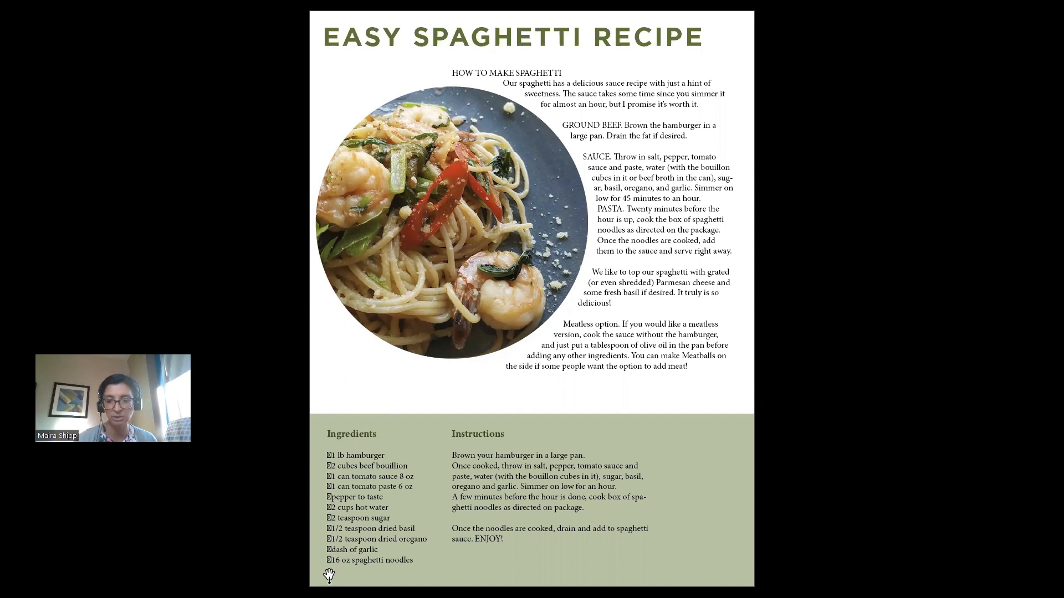
key("Escape")
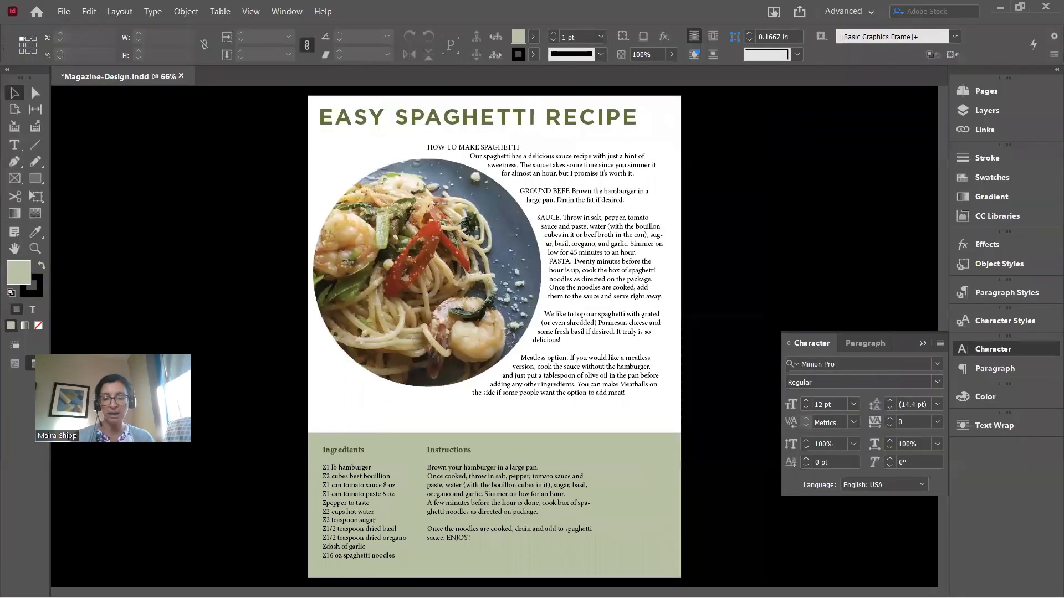
scroll(406, 566, "up", 1)
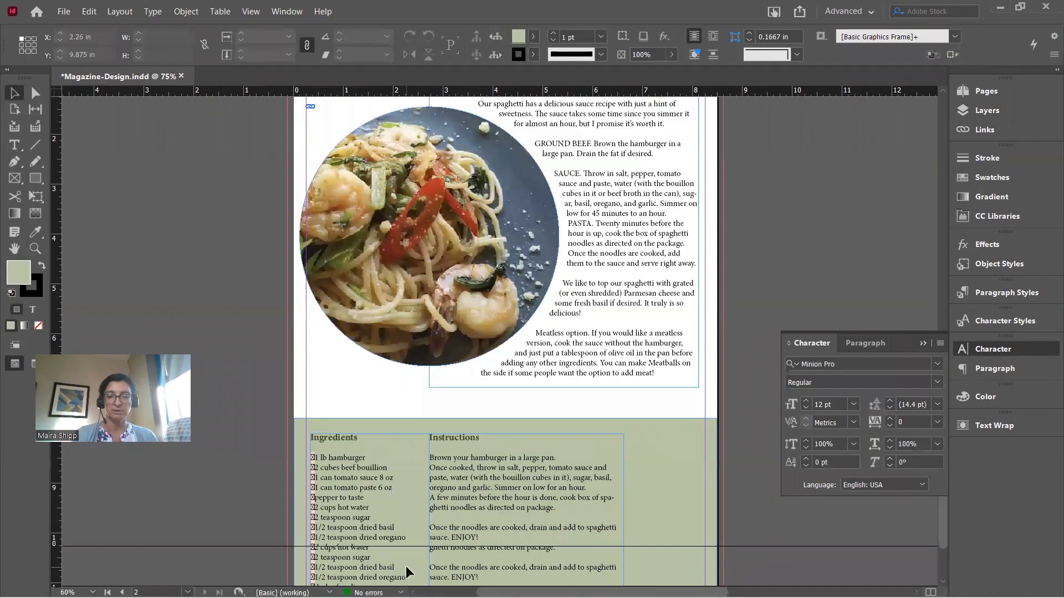
scroll(405, 567, "down", 2)
Narrow the Instructions text frame from its right side to about 2.775 in wide.
left_click(584, 430)
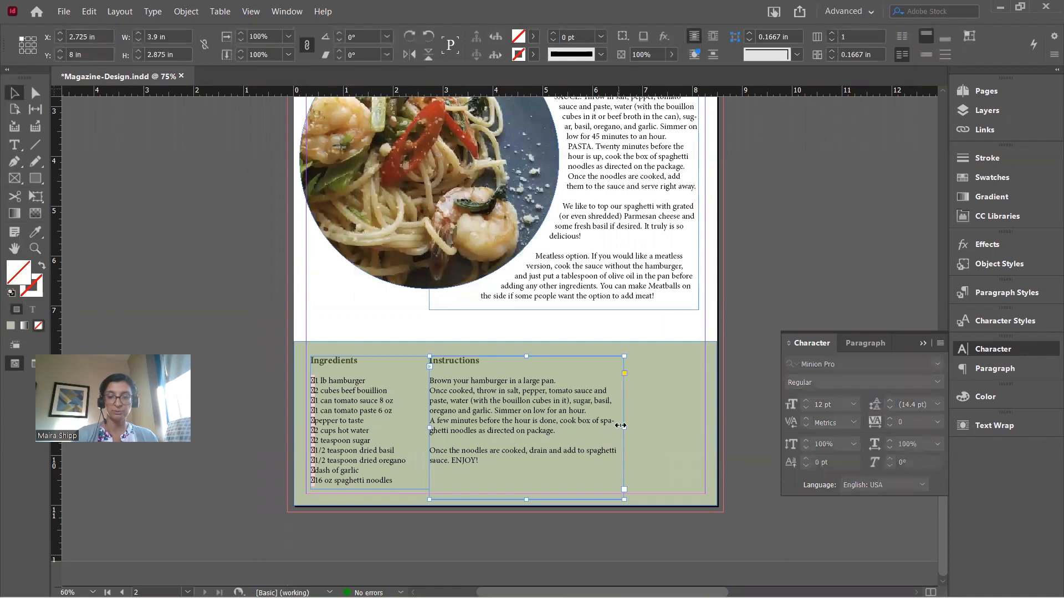
left_click_drag(621, 426, 567, 428)
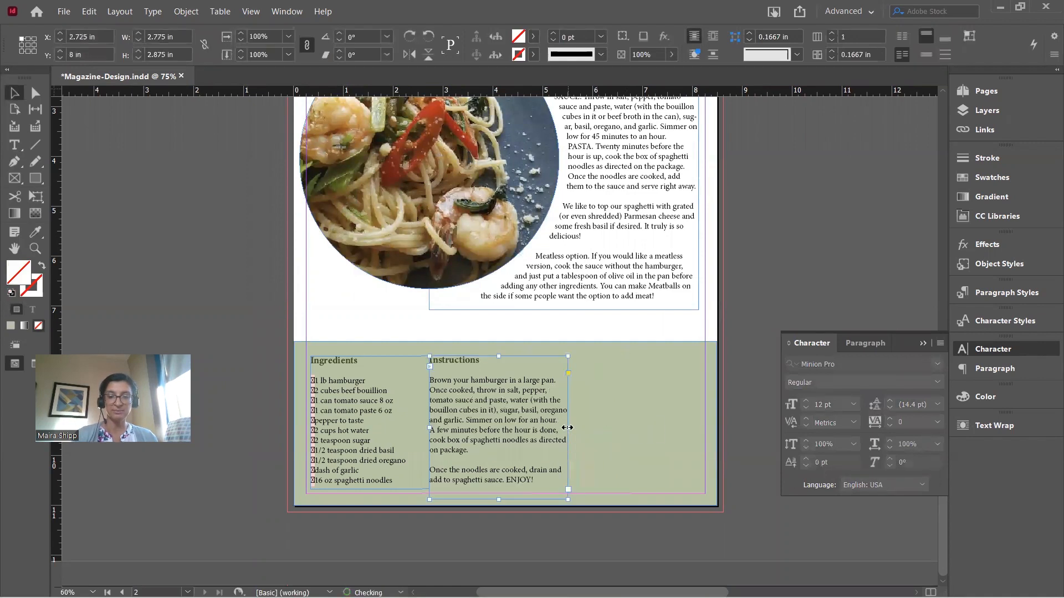
left_click(747, 425)
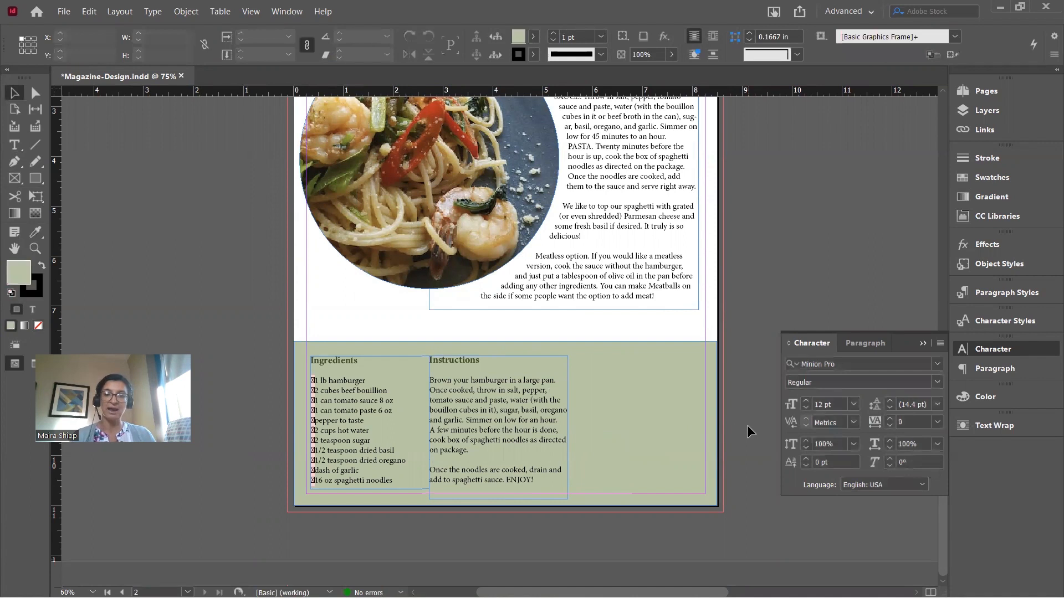
Draw a picture frame about 2.53 by 2.76 in beside the Instructions text and place the Olive-Oil-PNG-Free-File-Download image in it.
left_click(15, 178)
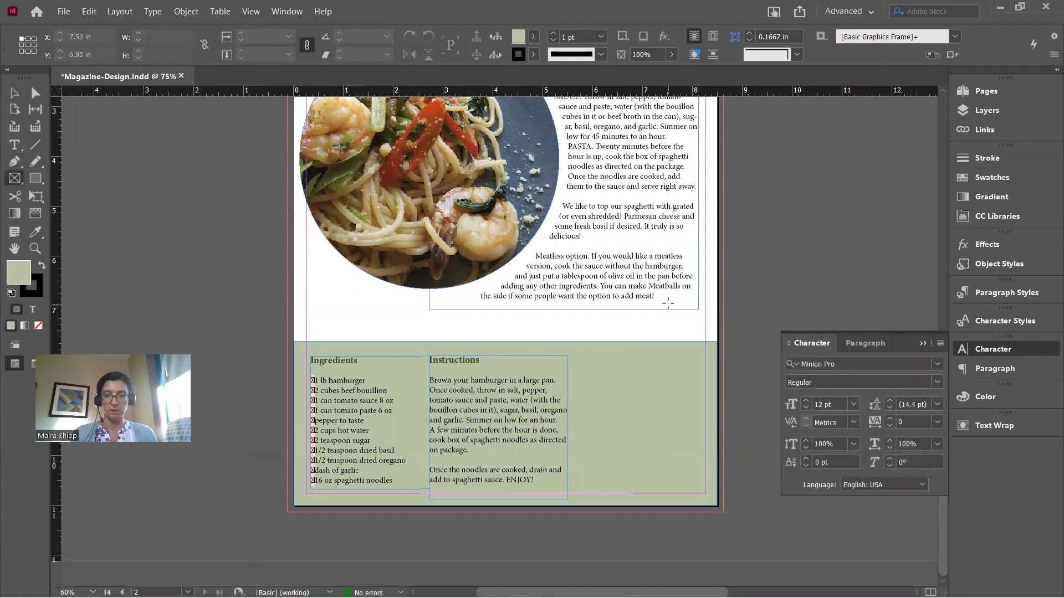
left_click_drag(703, 352, 579, 488)
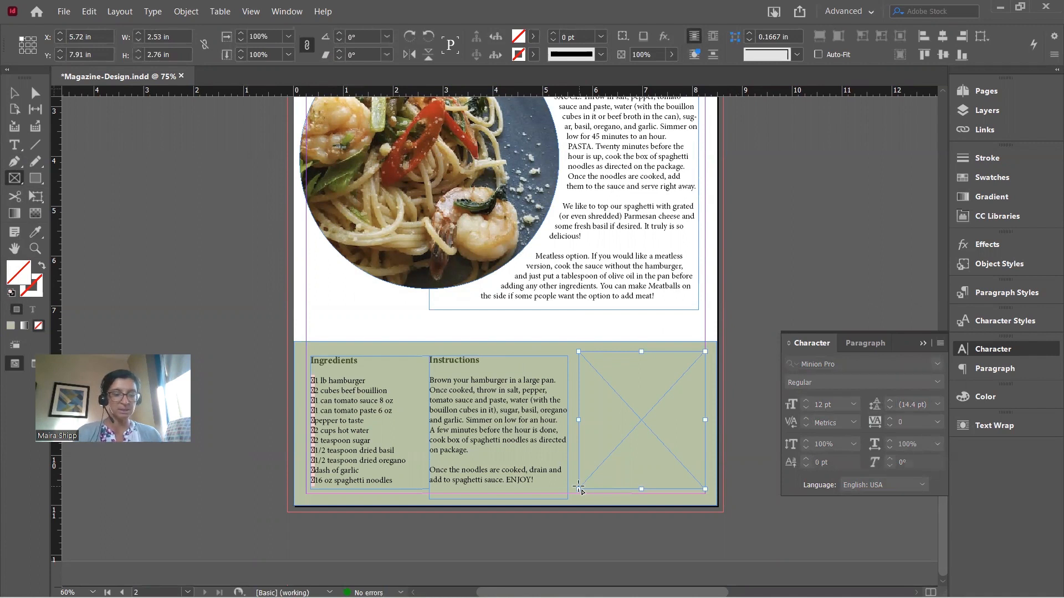
key("ctrl+d")
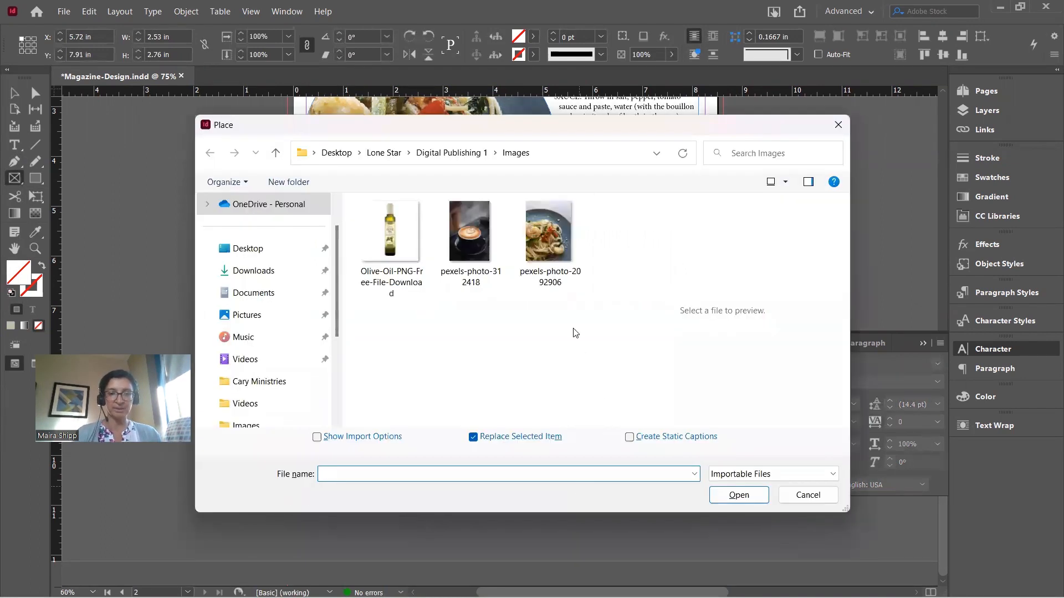
left_click(408, 240)
left_click(744, 497)
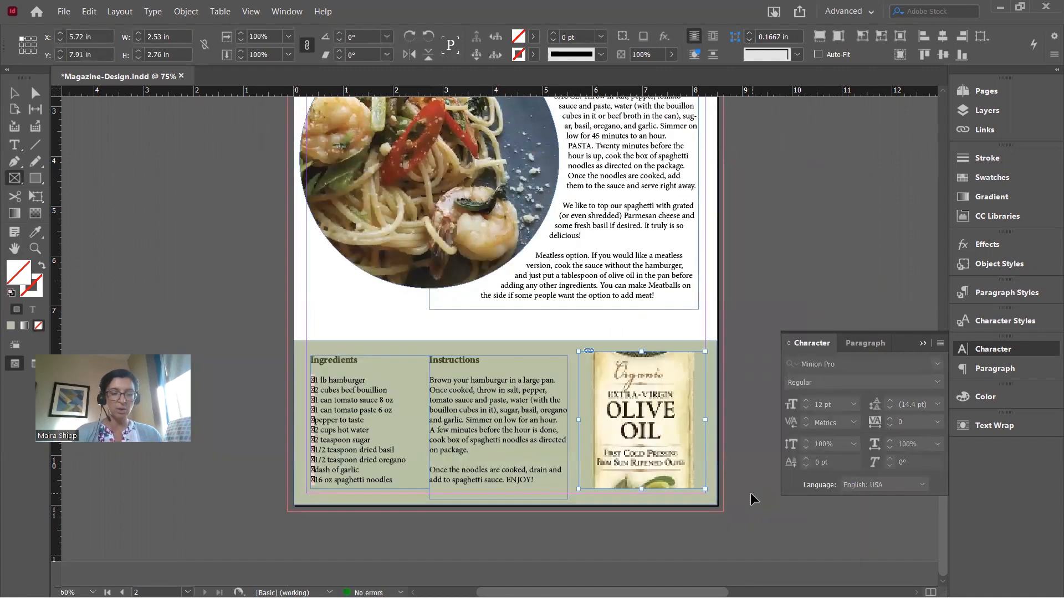
Fit the olive oil image proportionally inside its frame and deselect the frame.
key("ctrl+alt+shift+e")
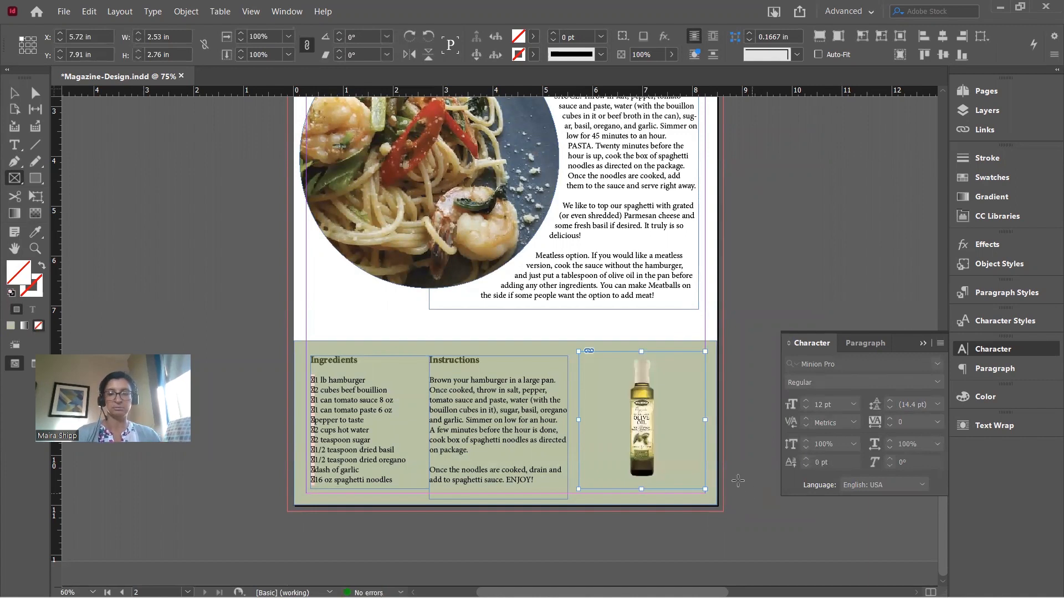
left_click(14, 92)
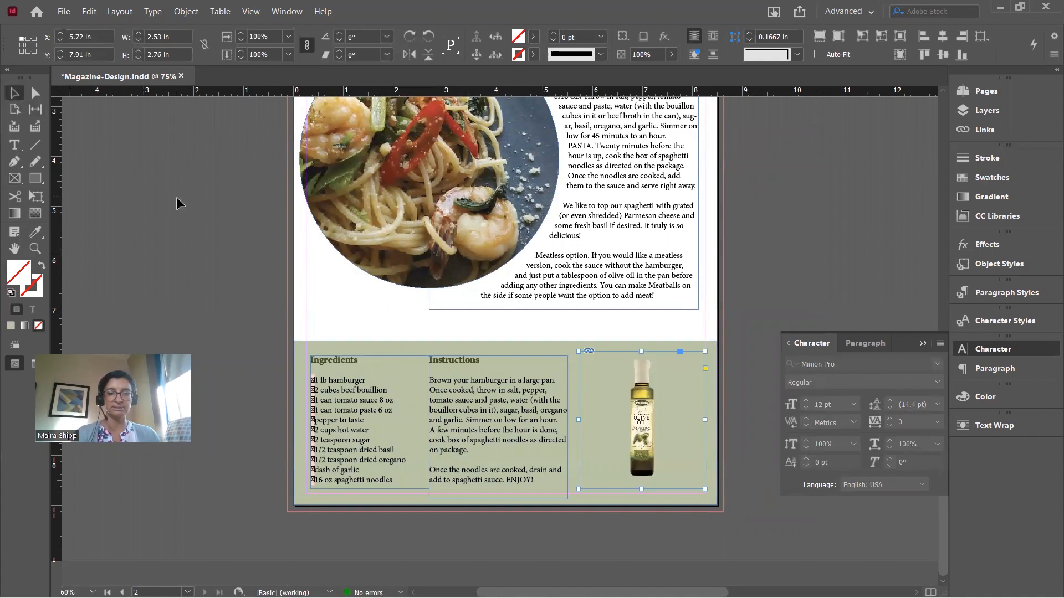
left_click(176, 198)
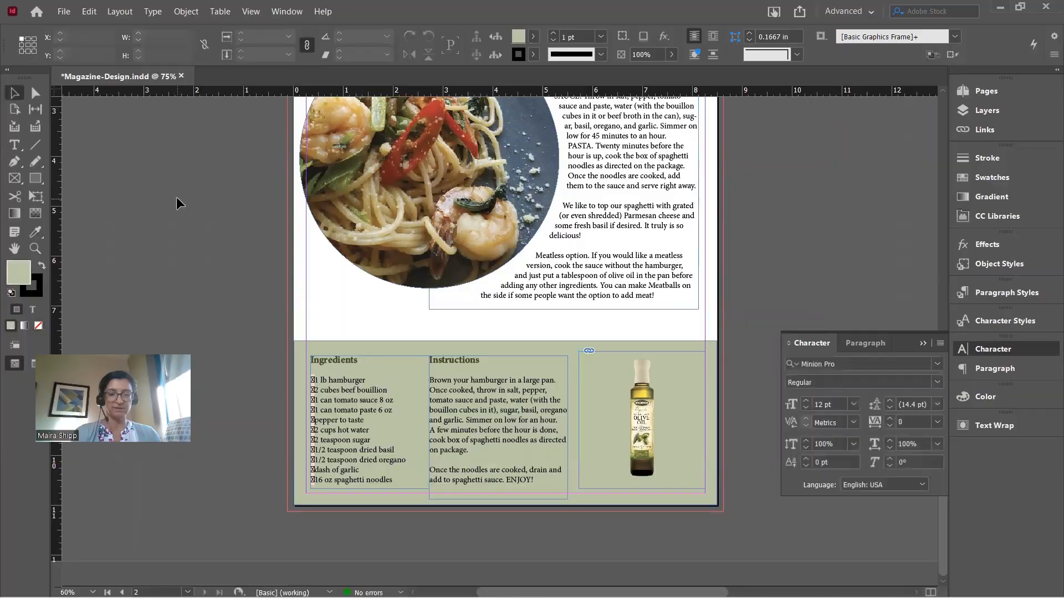
Preview the page with the fitted olive oil bottle in full-screen presentation mode, exit the preview and return to the green band.
key("shift+w")
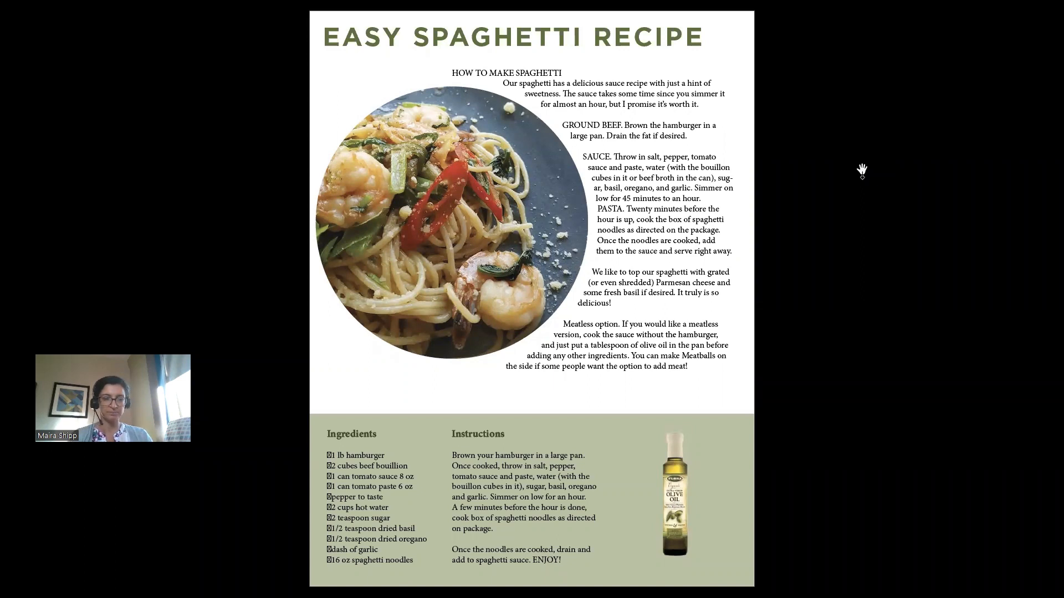
key("Escape")
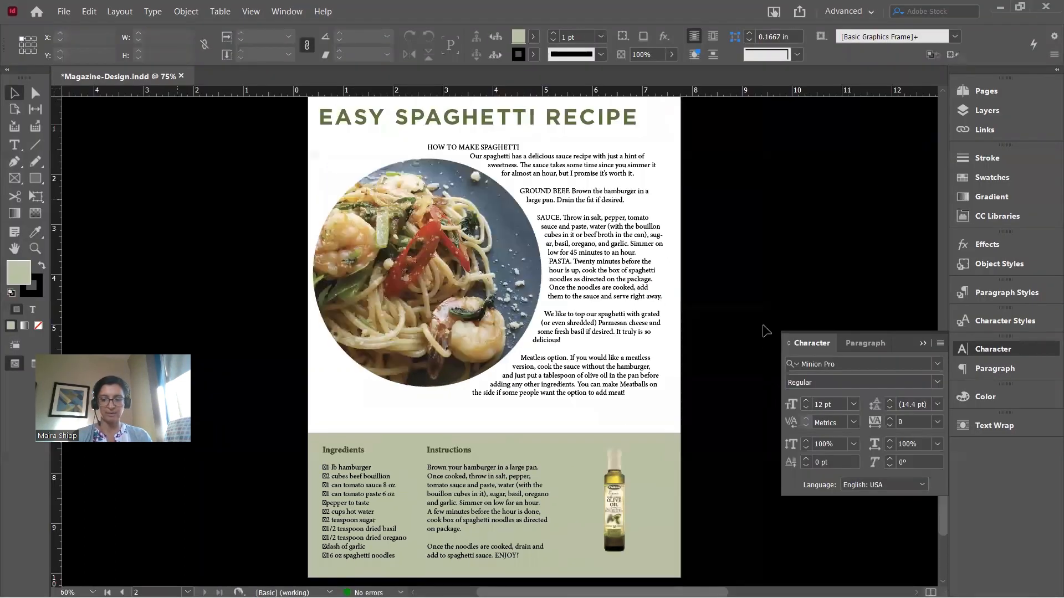
scroll(765, 331, "down", 3)
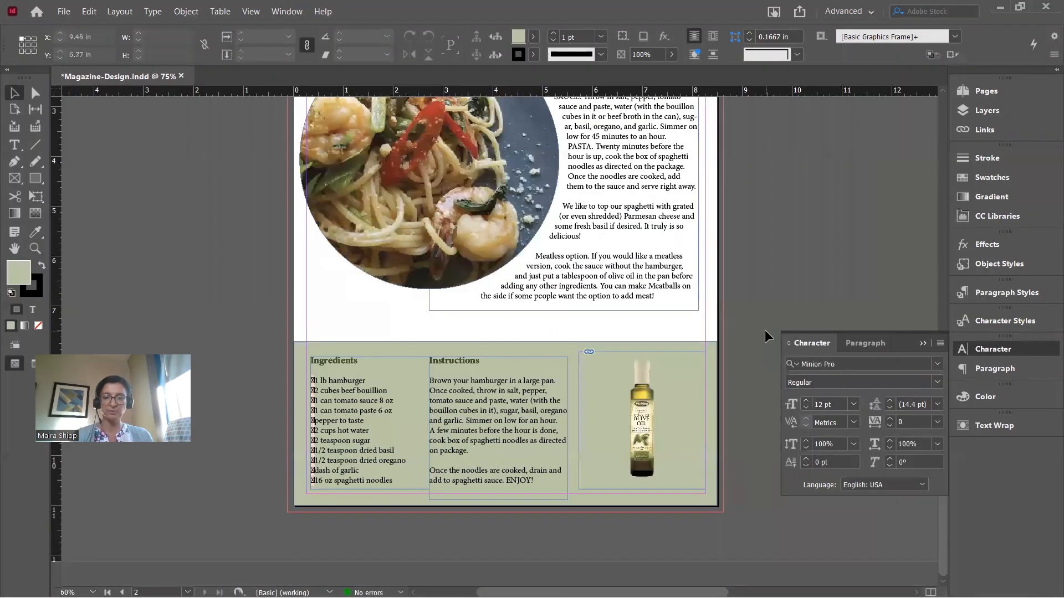
scroll(764, 330, "up", 2)
scroll(765, 330, "down", 2)
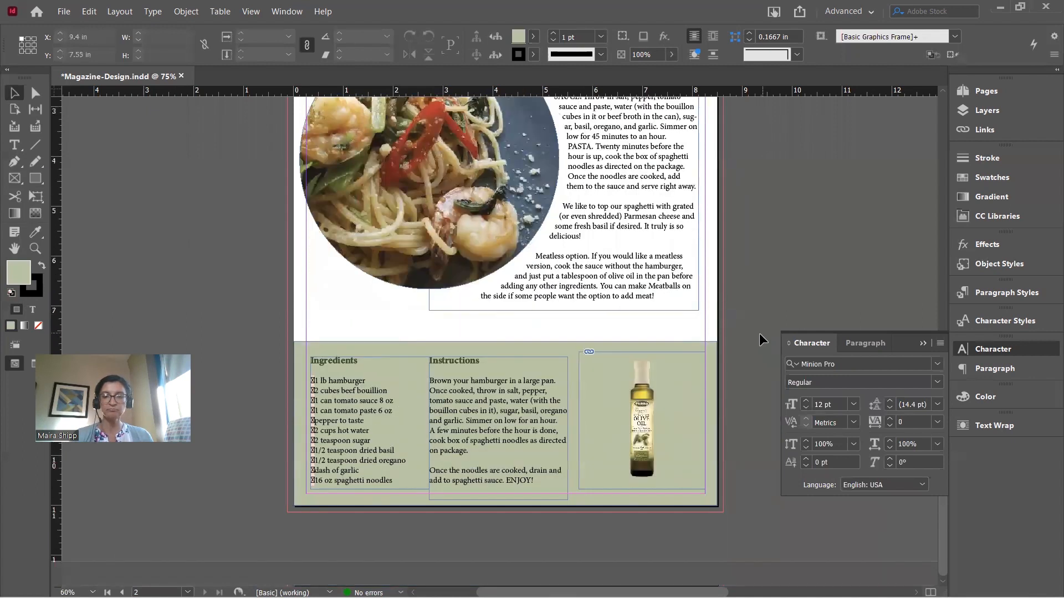
Narrow the olive oil picture frame from both sides around the bottle to about 1.14 in wide.
left_click(652, 391)
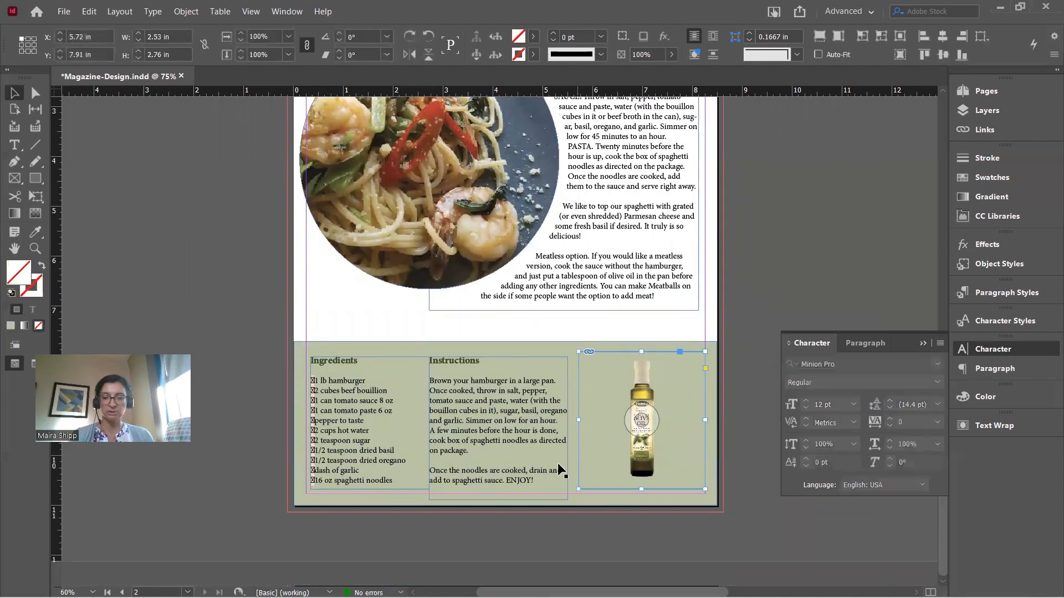
left_click_drag(579, 490, 611, 489)
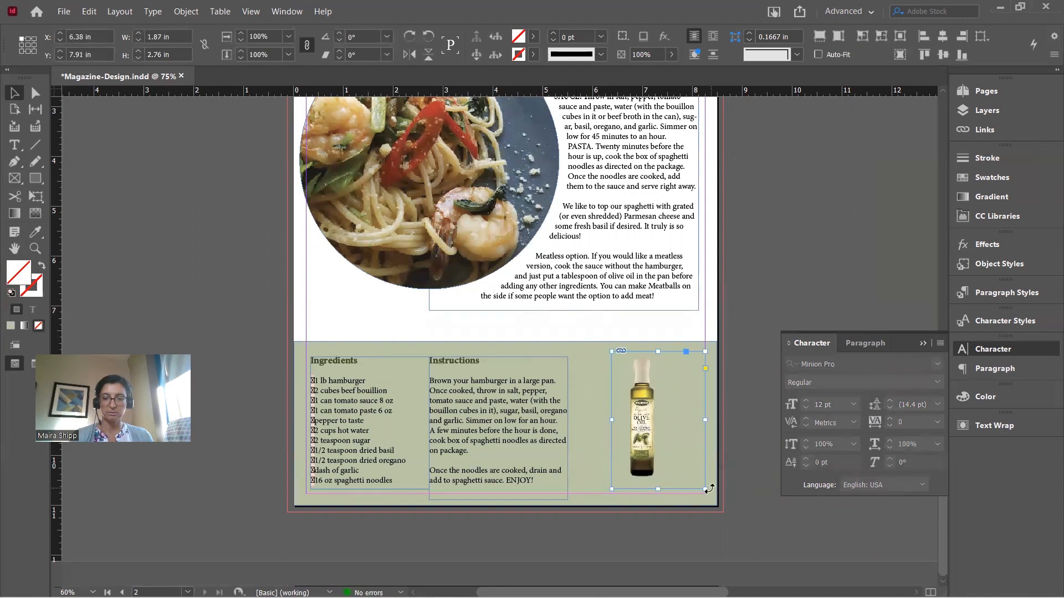
left_click_drag(705, 490, 669, 486)
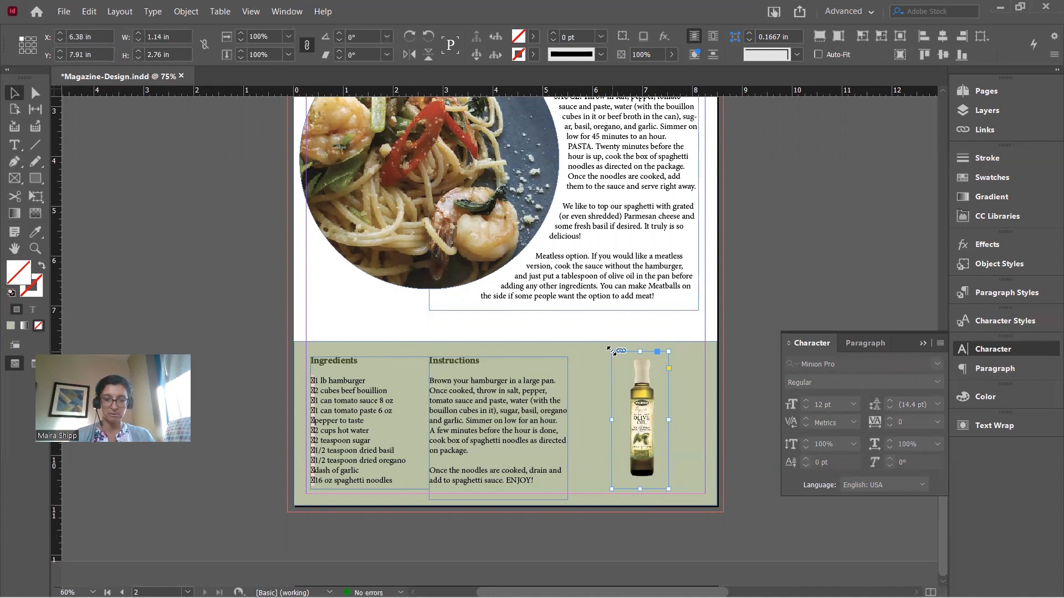
Scale the olive oil frame and image up past the green band's upper edge to about 1.44 by 3.48 in, and preview the page full screen.
left_click_drag(611, 351, 593, 308)
key("ctrl+z")
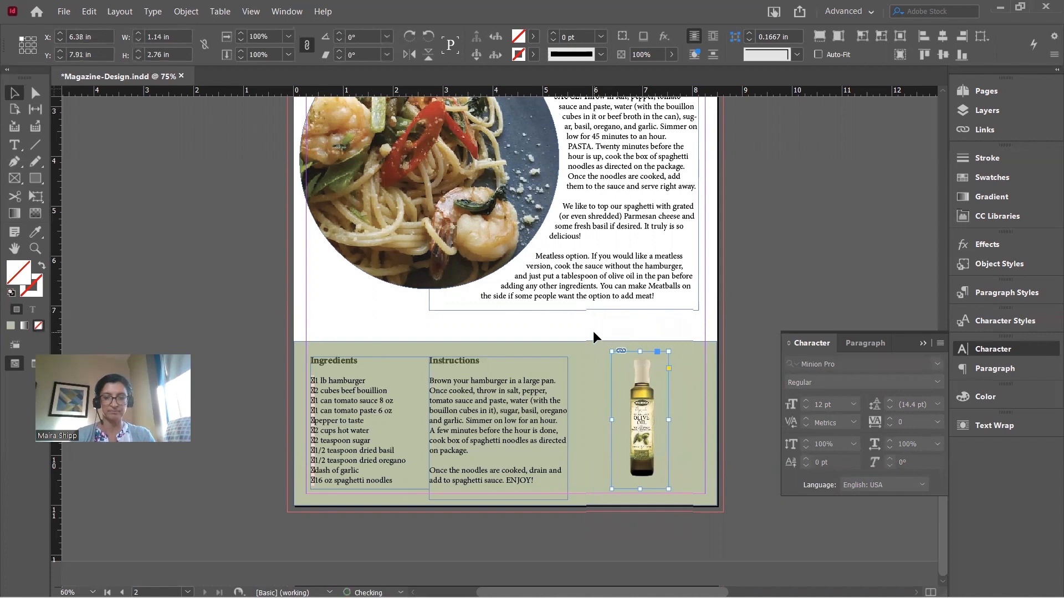
left_click_drag(668, 351, 683, 331)
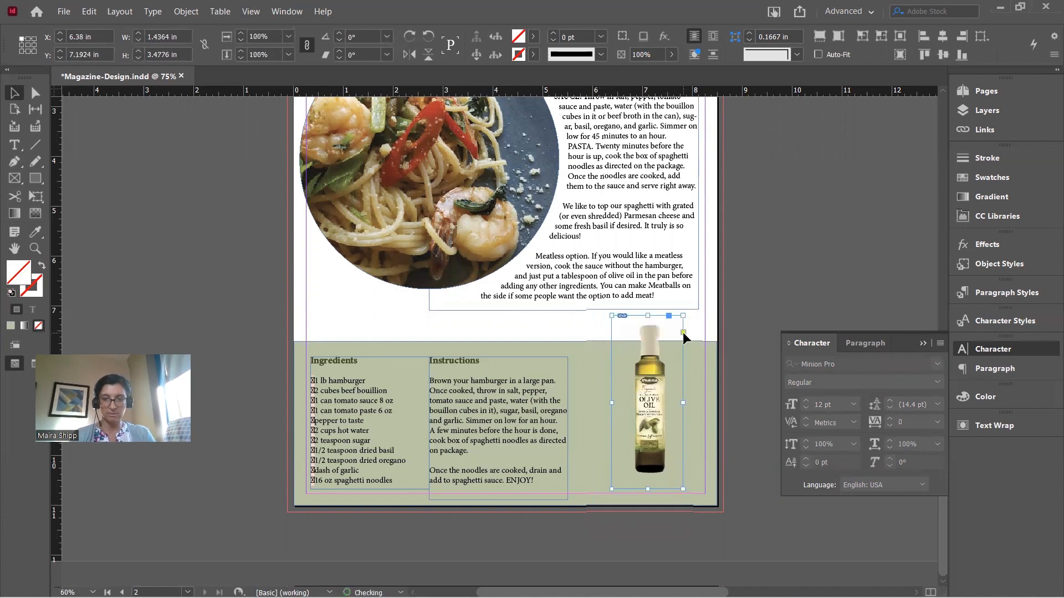
left_click(762, 315)
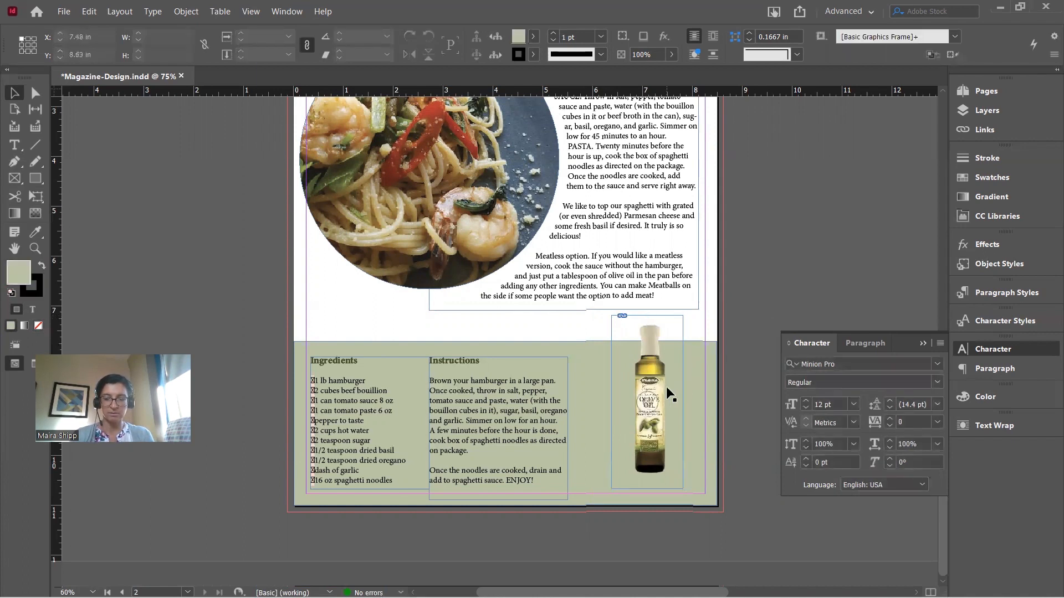
key("shift+w")
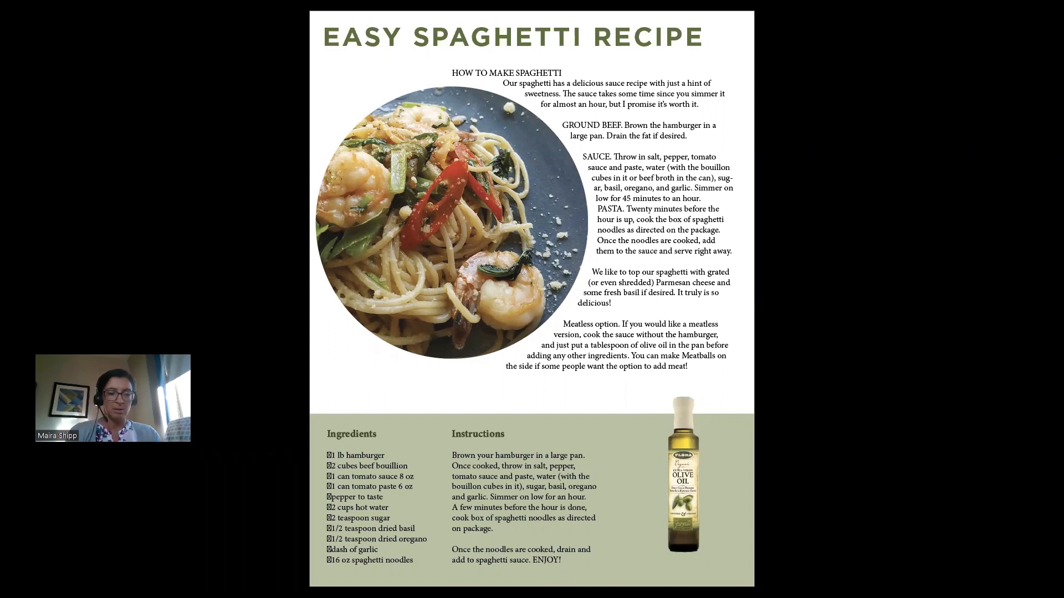
key("Escape")
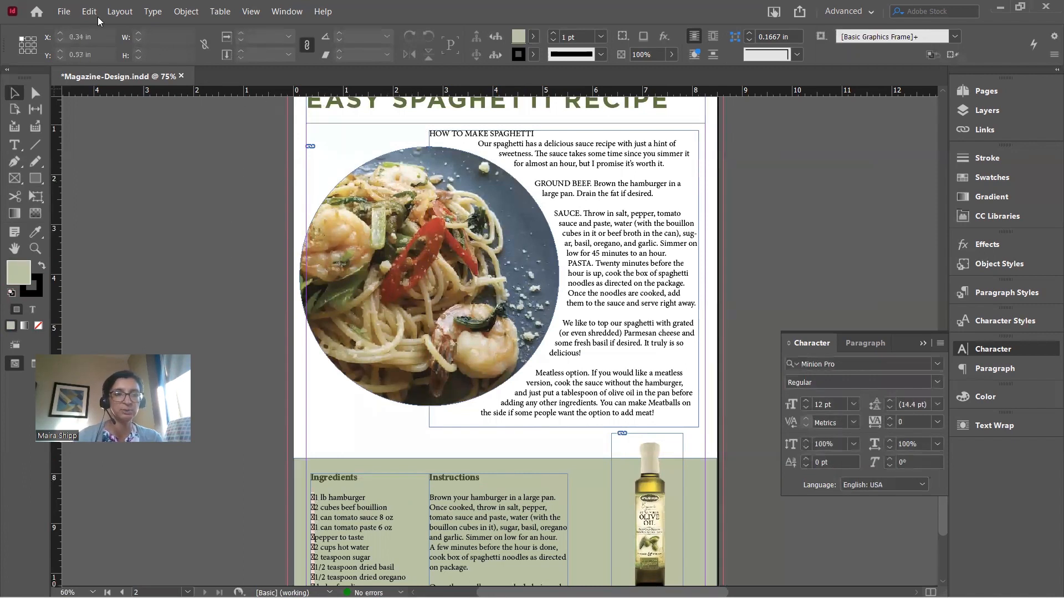
Start exporting the document as Adobe PDF (Print) to the Project 1 folder under the file name Olive-Oil-Adv.
left_click(64, 12)
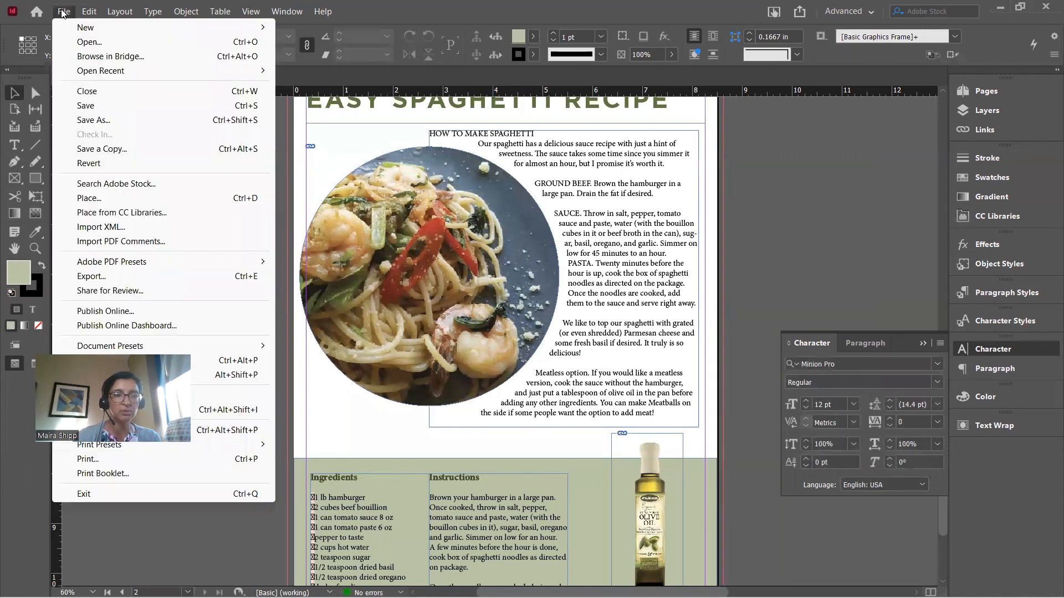
left_click(102, 276)
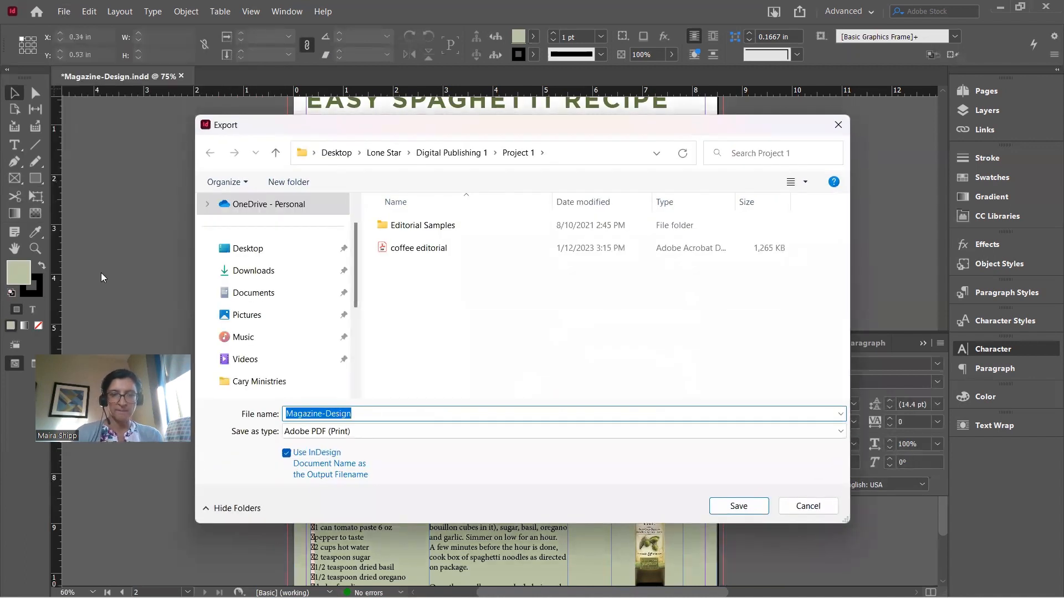
left_click(319, 412)
double_click(368, 409)
key("BackSpace")
key("BackSpace")
key("BackSpace")
key("BackSpace")
key("BackSpace")
key("BackSpace")
key("BackSpace")
key("BackSpace")
key("BackSpace")
key("BackSpace")
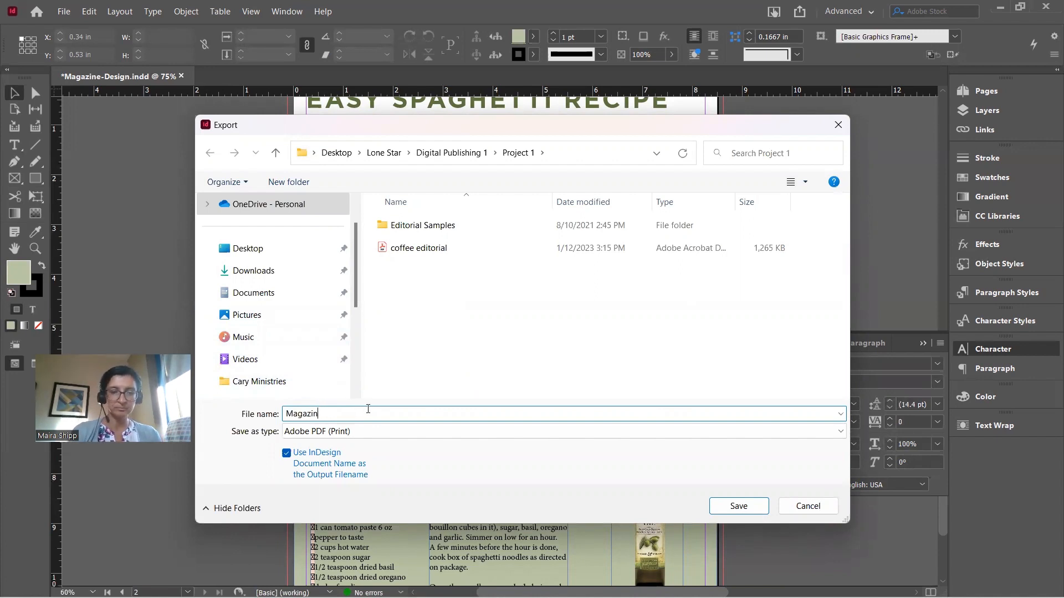
type("O")
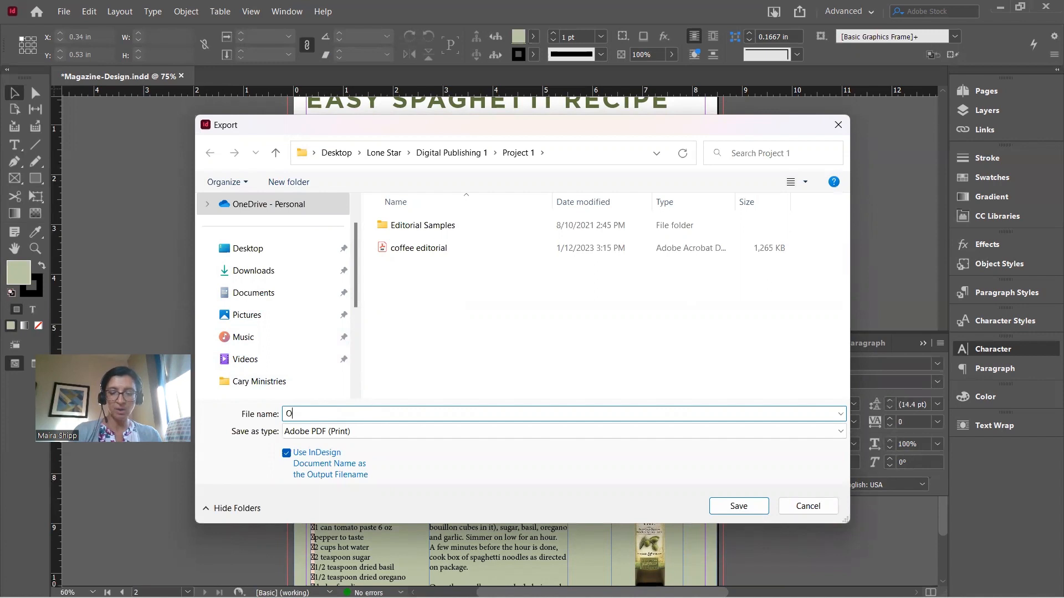
type("live-Oil")
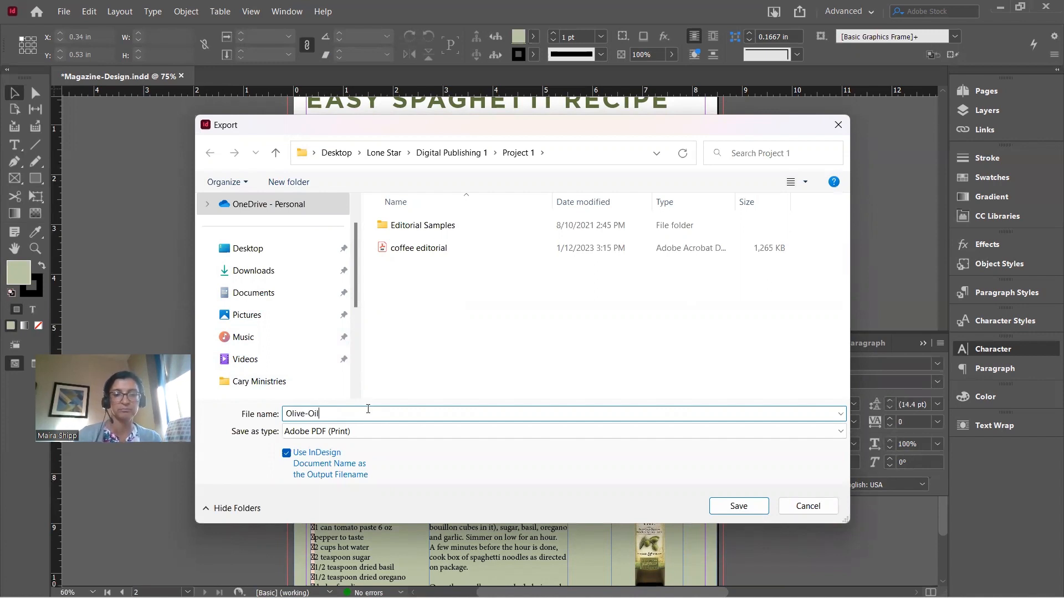
type("-A")
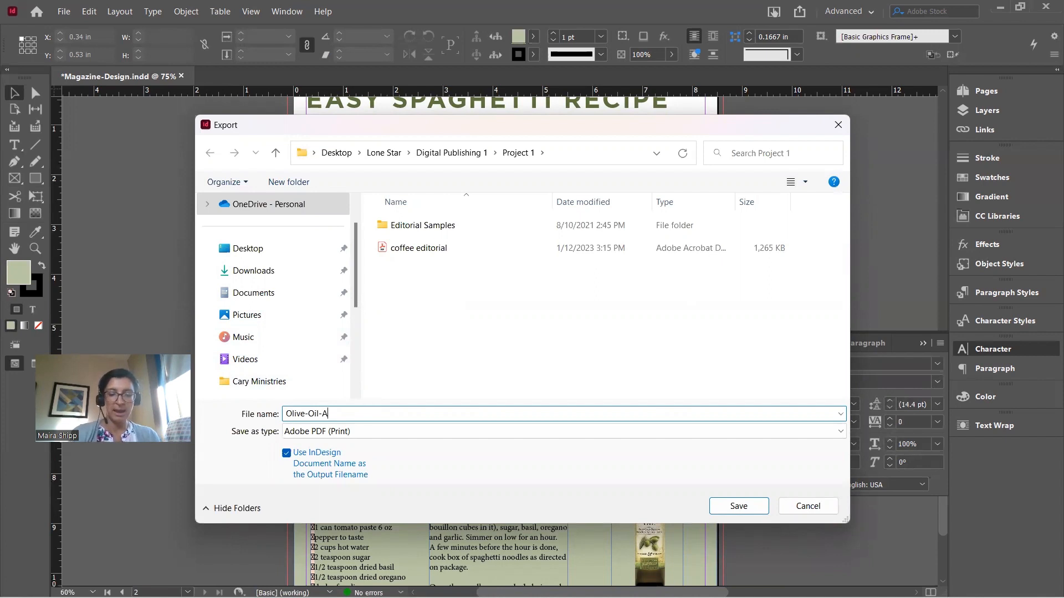
type("dv.")
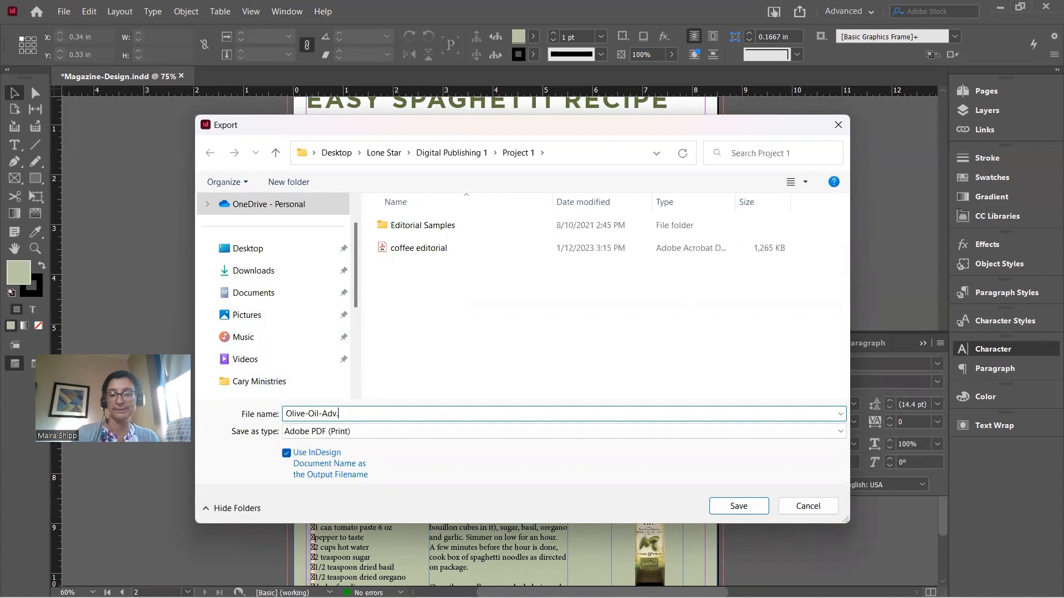
key("BackSpace")
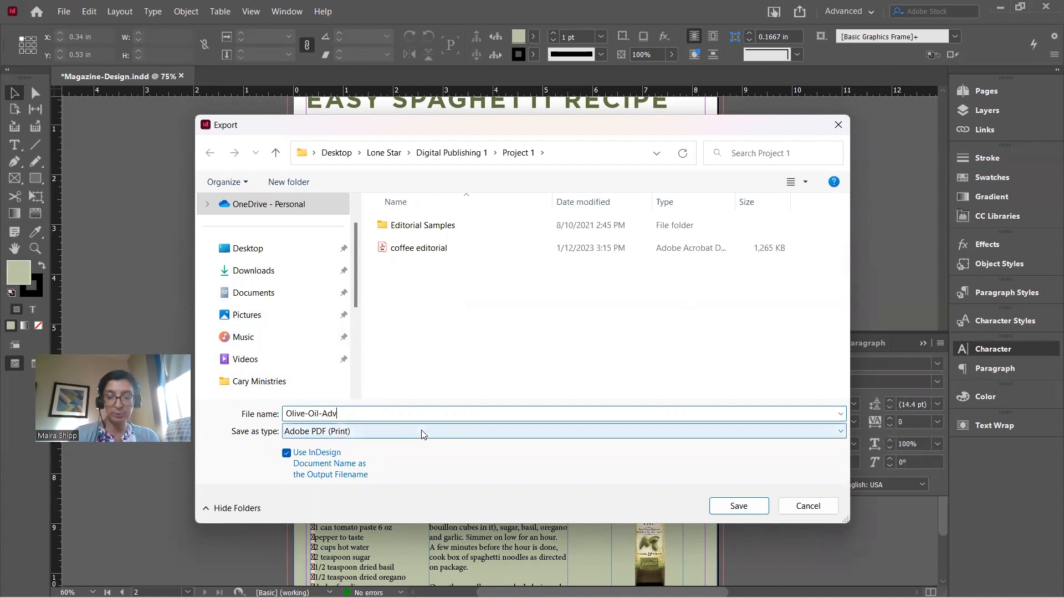
left_click(745, 510)
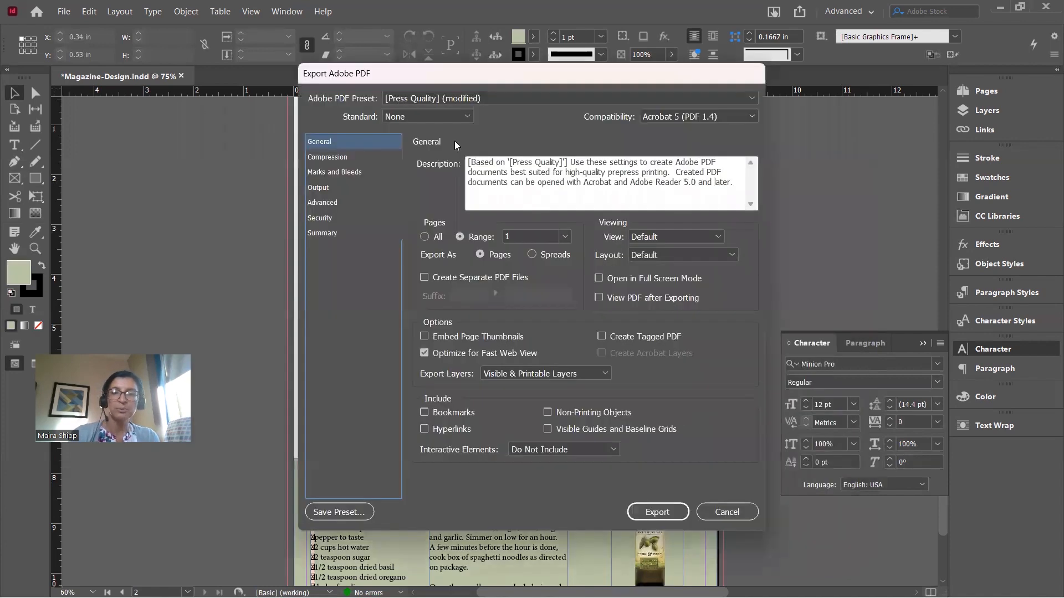
Keep the [Press Quality] (modified) preset and set the PDF's page range to 2.
left_click(488, 99)
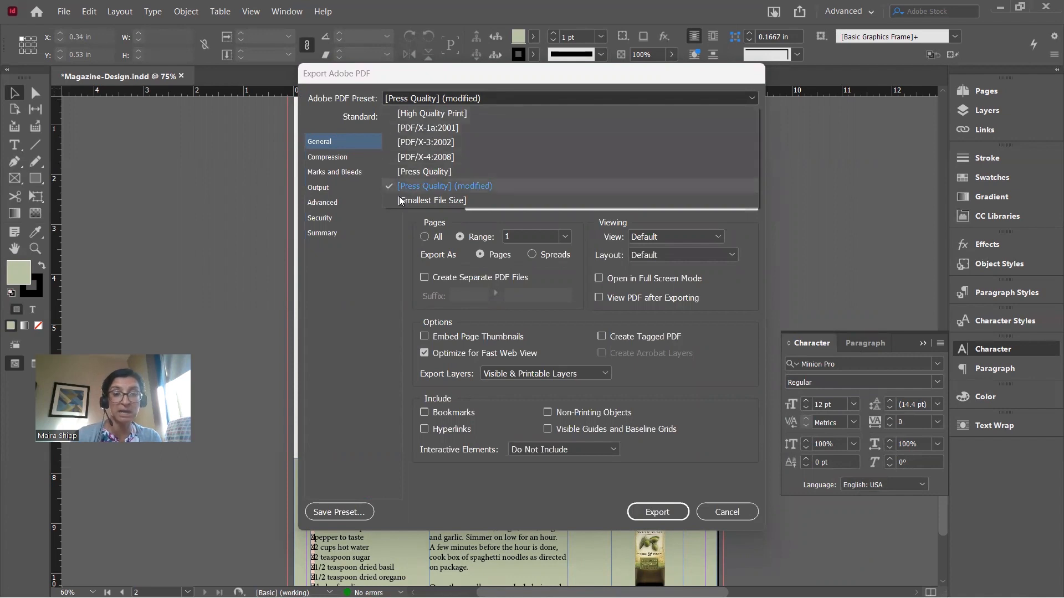
left_click(391, 237)
left_click(328, 143)
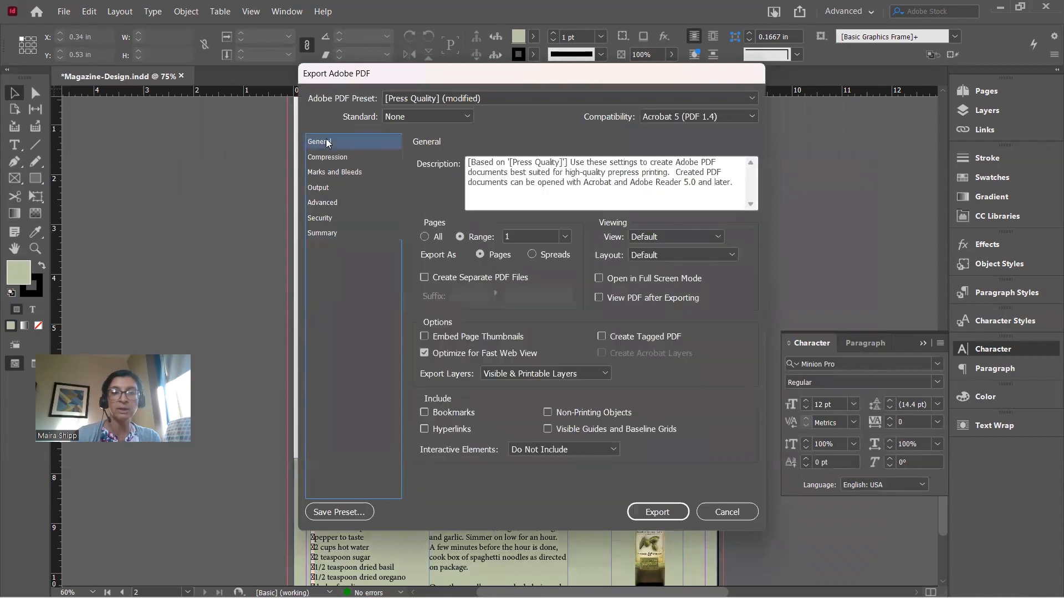
double_click(517, 236)
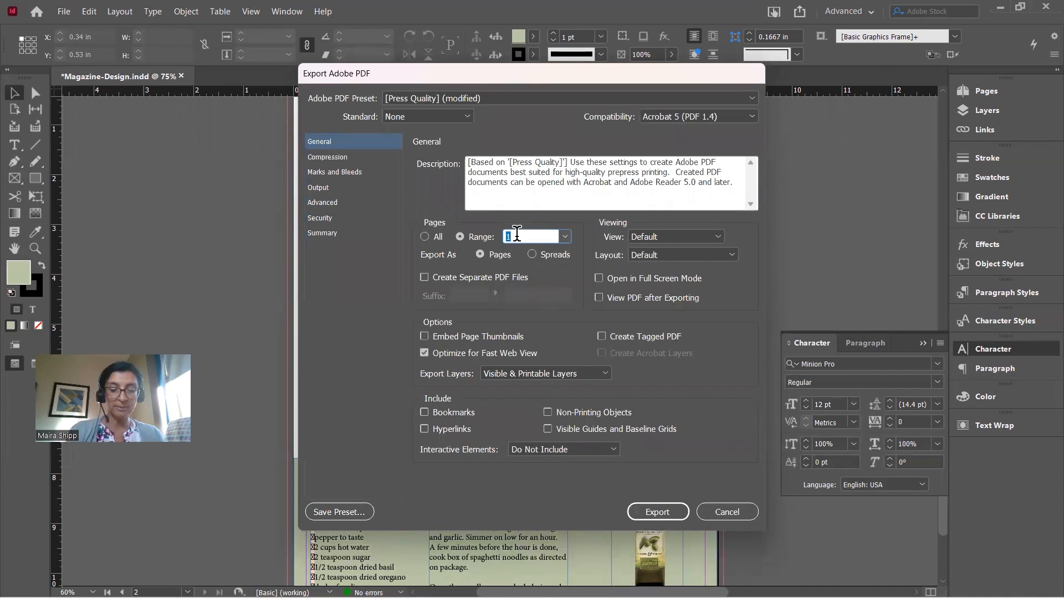
type("2")
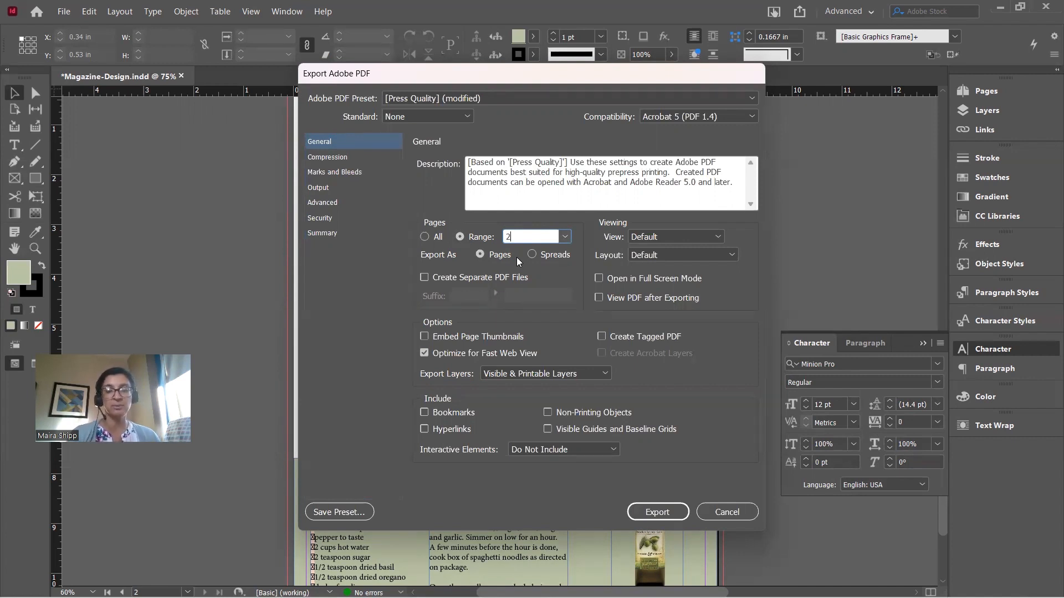
Review the PDF's marks, bleed, compression and general settings, and export it.
left_click(351, 174)
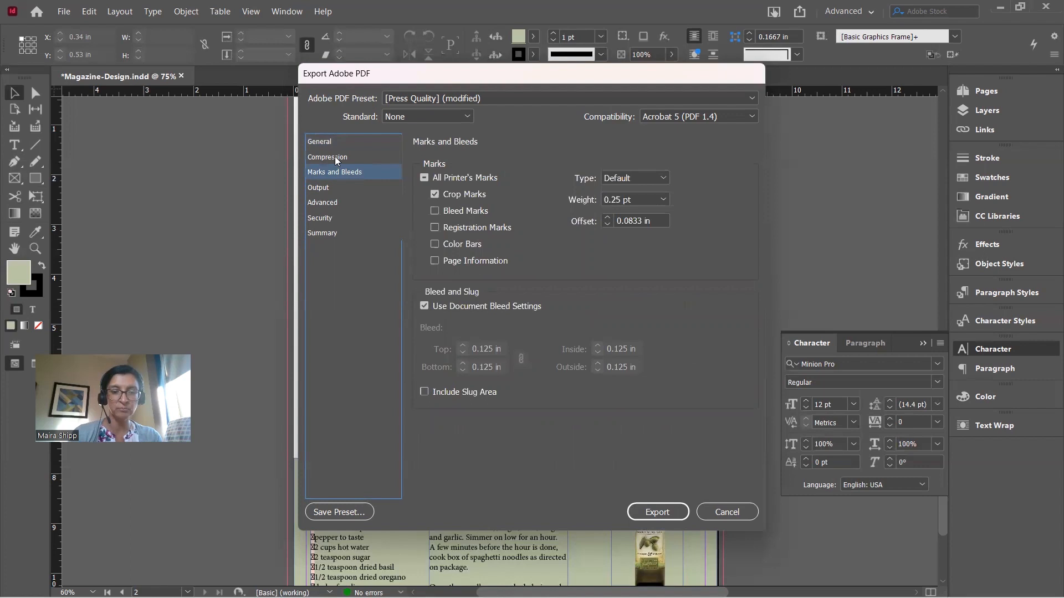
left_click(336, 159)
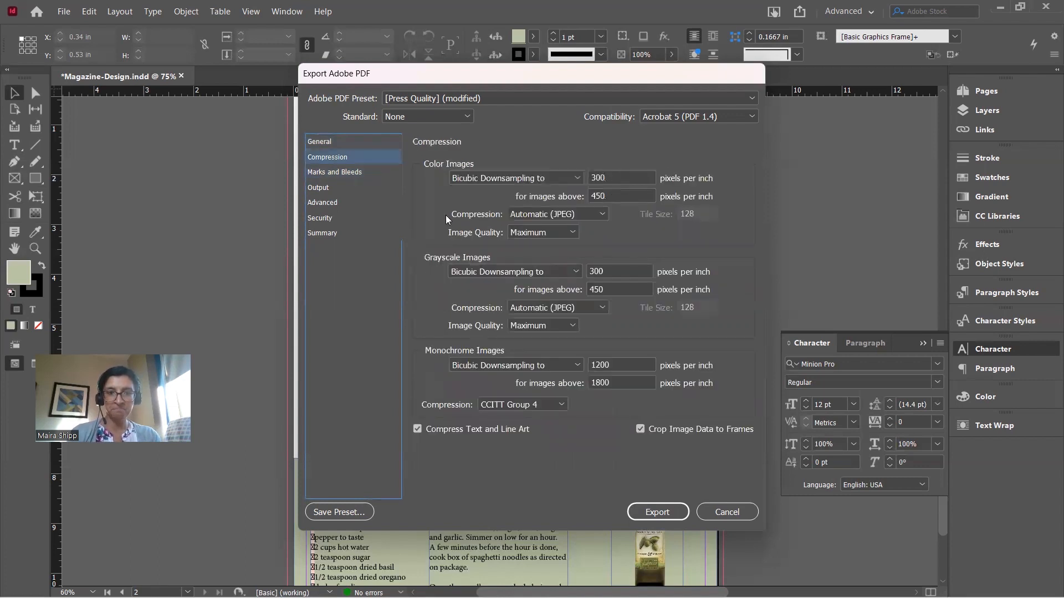
left_click(344, 143)
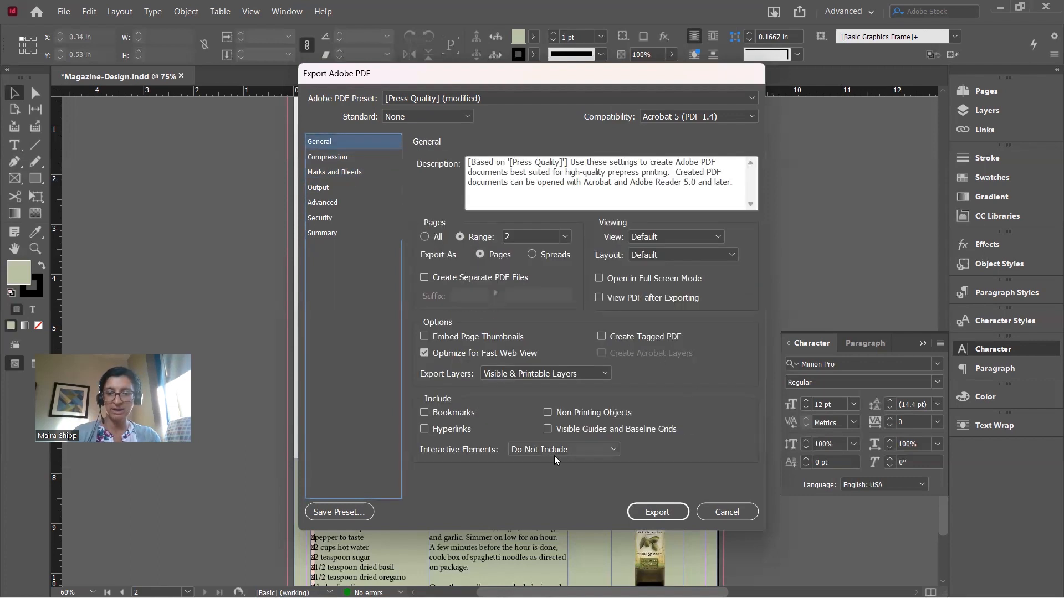
left_click(677, 514)
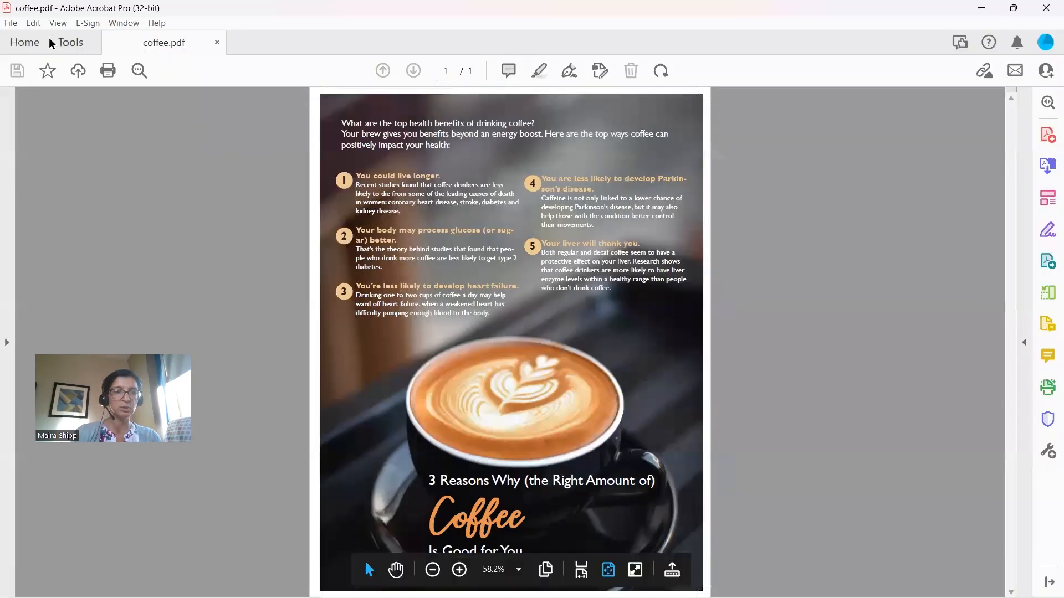
left_click(12, 23)
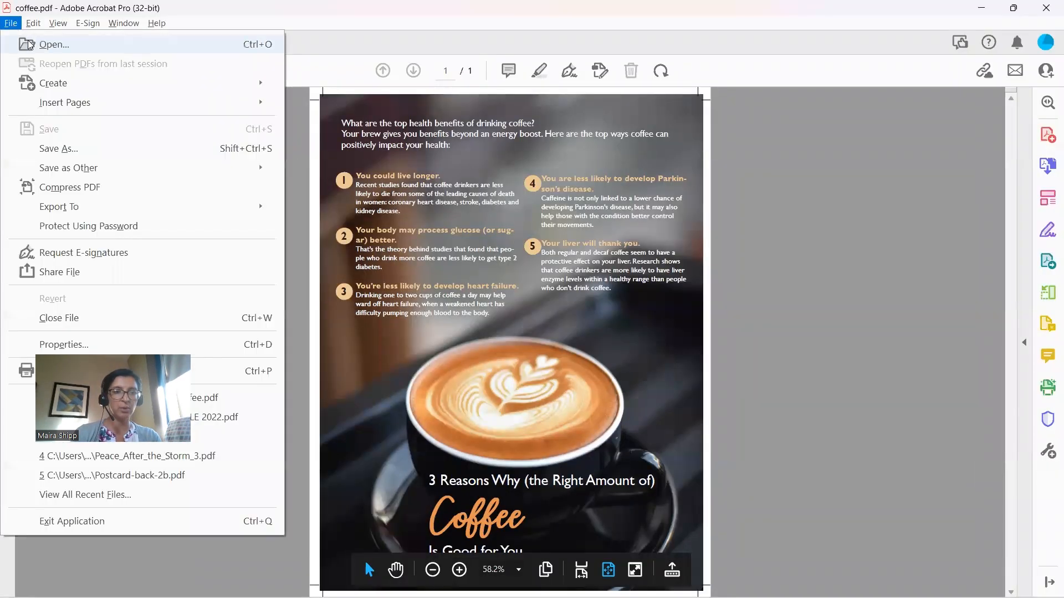
left_click(30, 45)
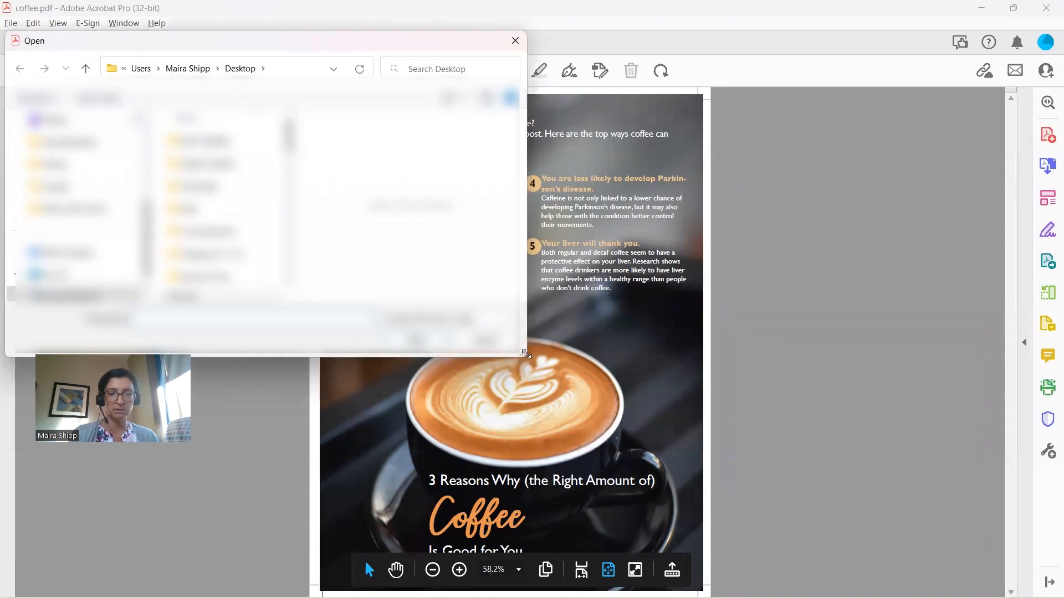
left_click_drag(526, 353, 747, 463)
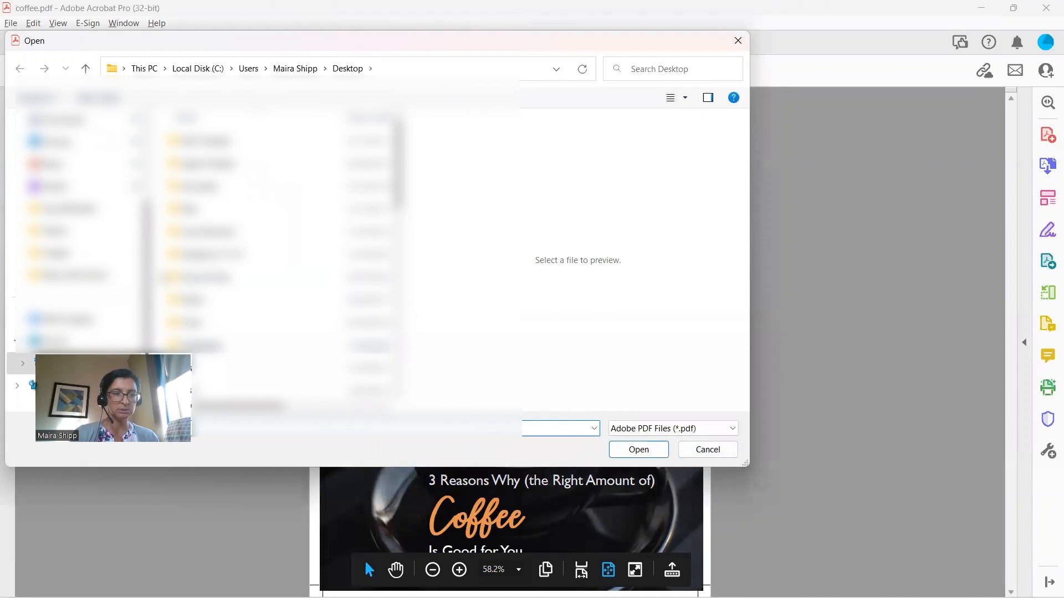
left_click(41, 256)
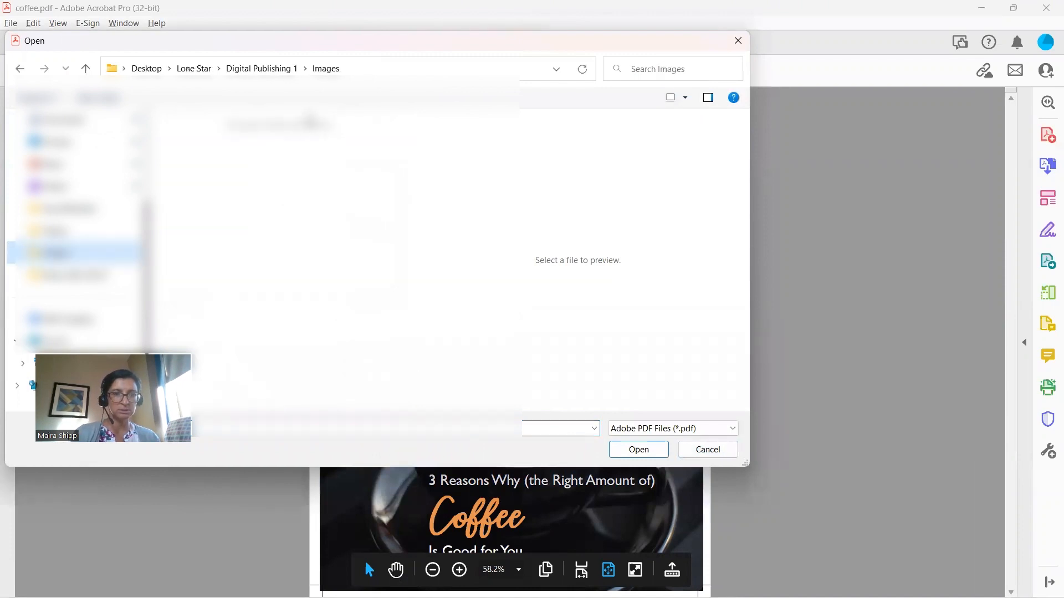
left_click(268, 70)
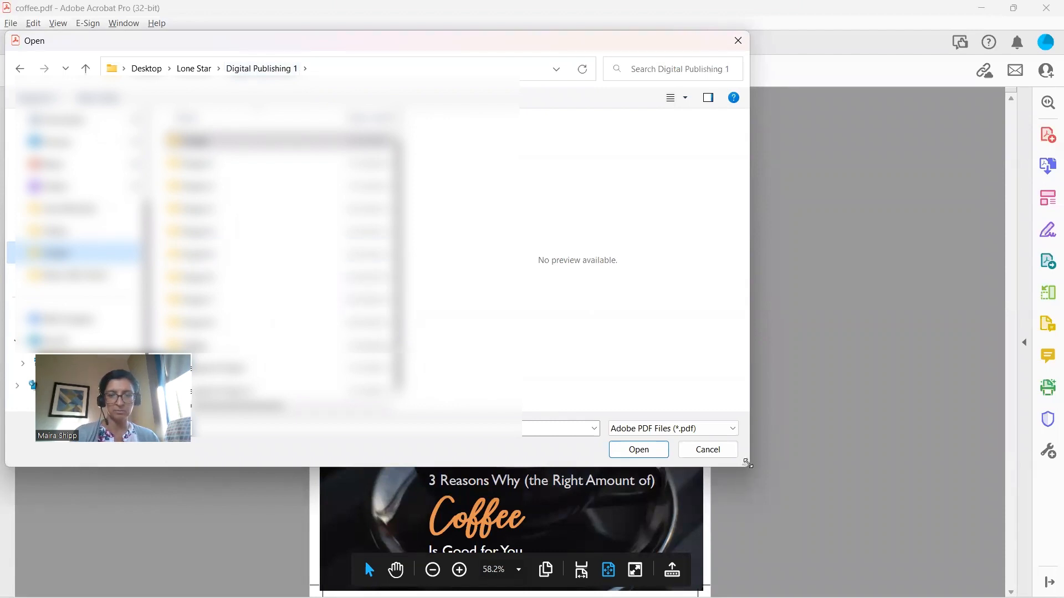
left_click_drag(747, 463, 832, 483)
left_click_drag(198, 49, 314, 58)
scroll(371, 335, "up", 1)
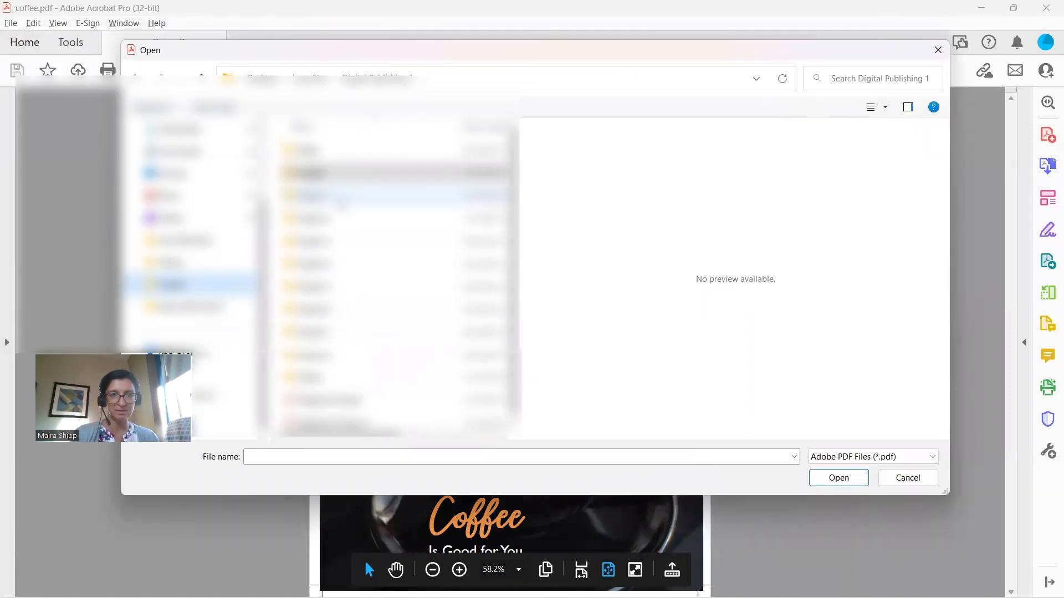
double_click(339, 218)
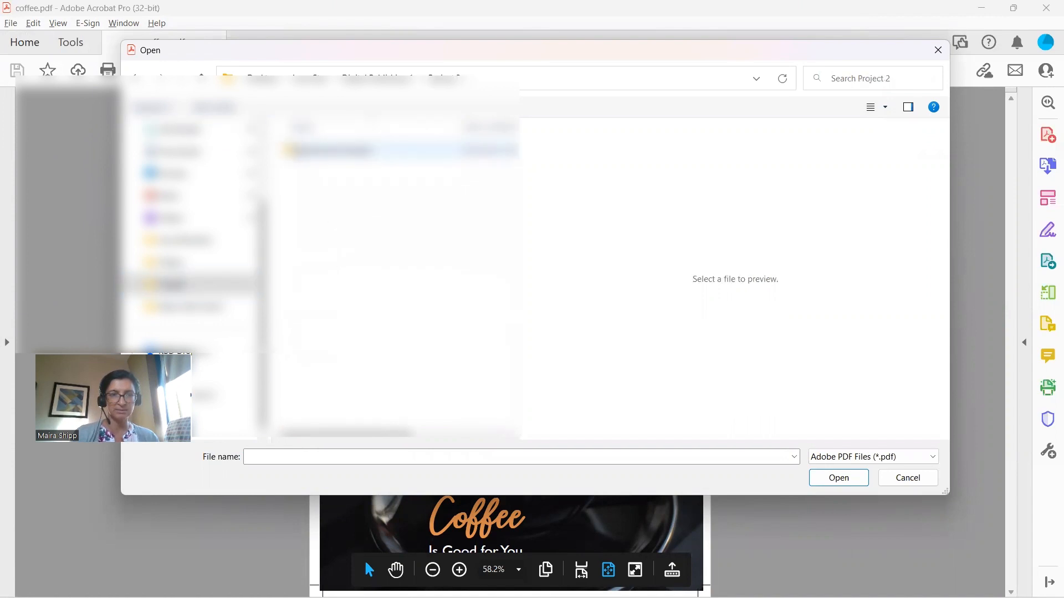
double_click(333, 150)
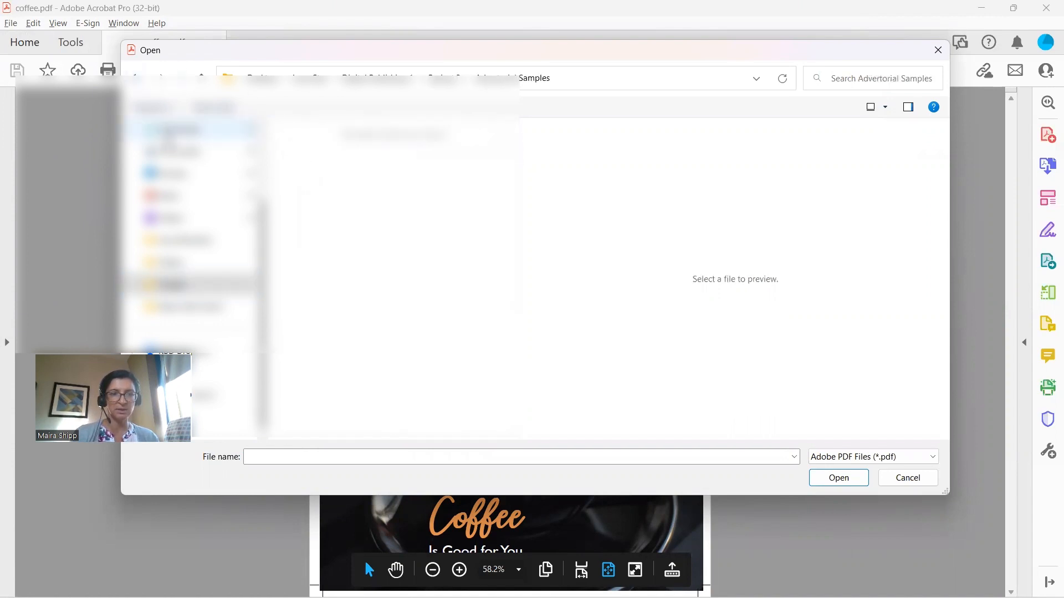
left_click(172, 152)
scroll(189, 233, "up", 2)
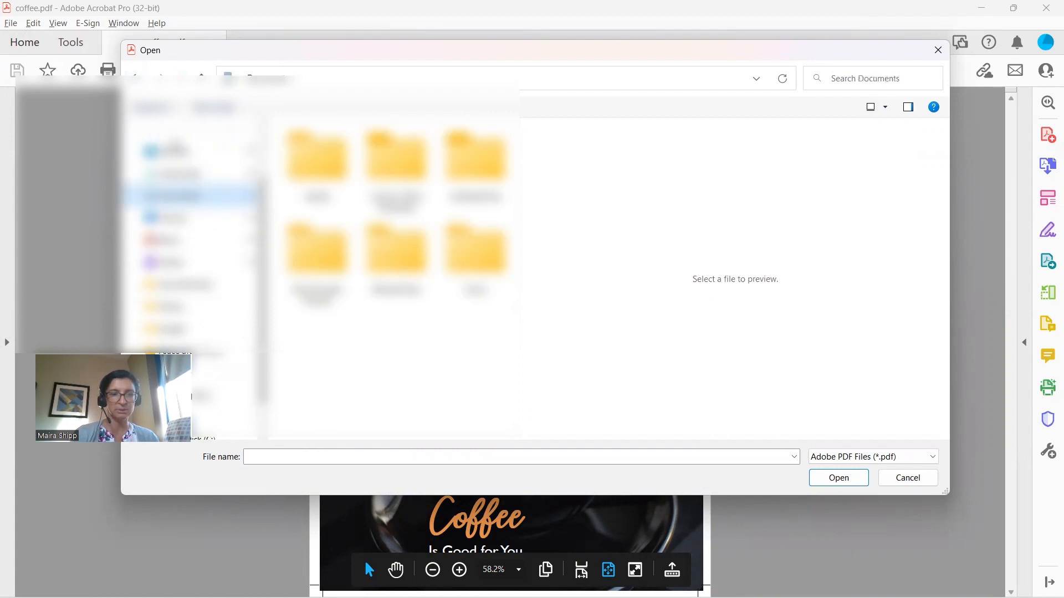
left_click(172, 218)
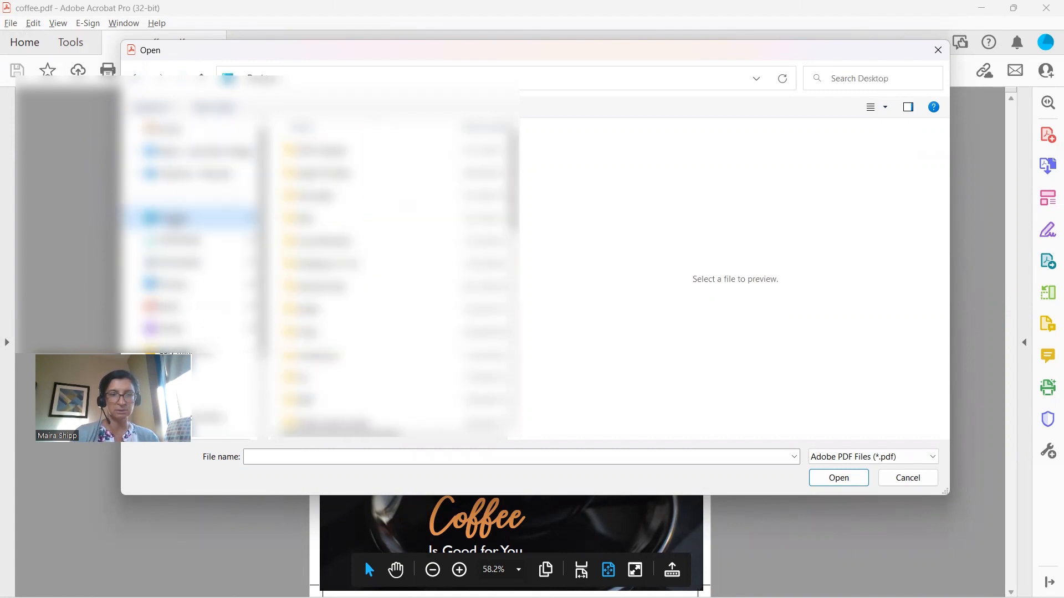
scroll(354, 281, "down", 3)
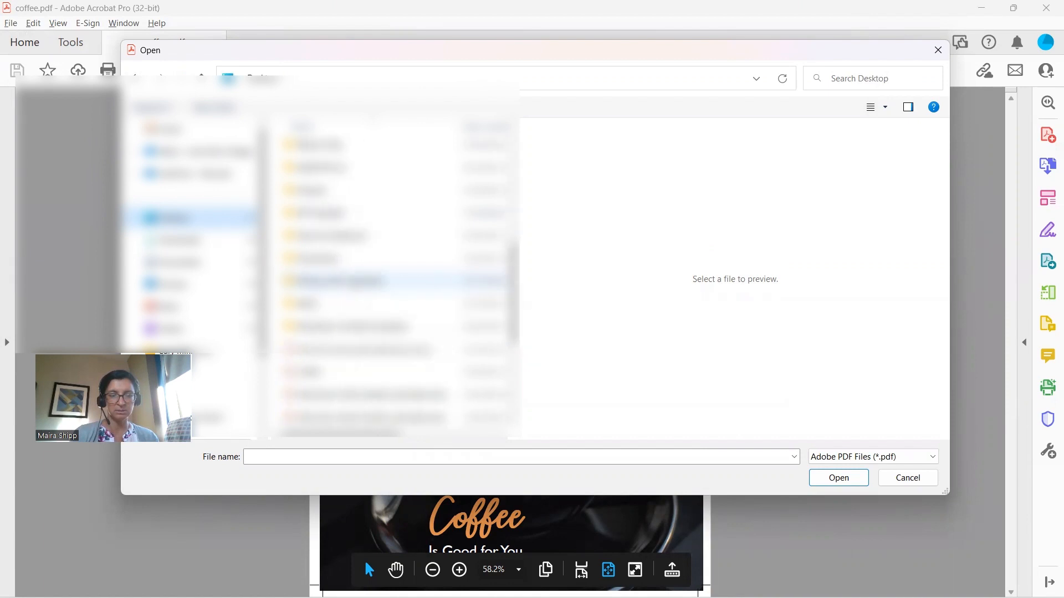
scroll(519, 277, "down", 3)
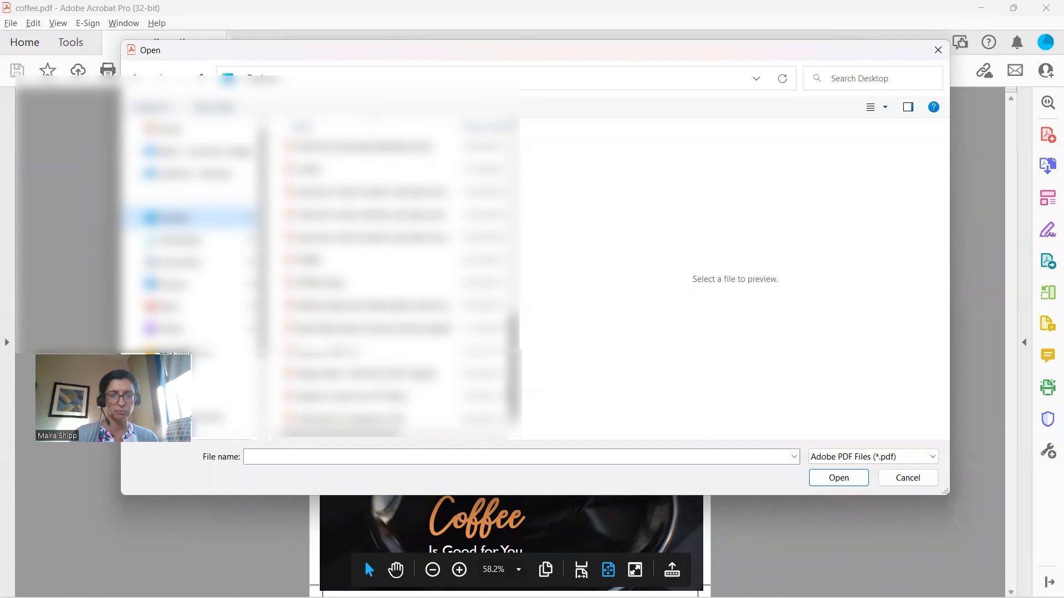
scroll(388, 277, "up", 4)
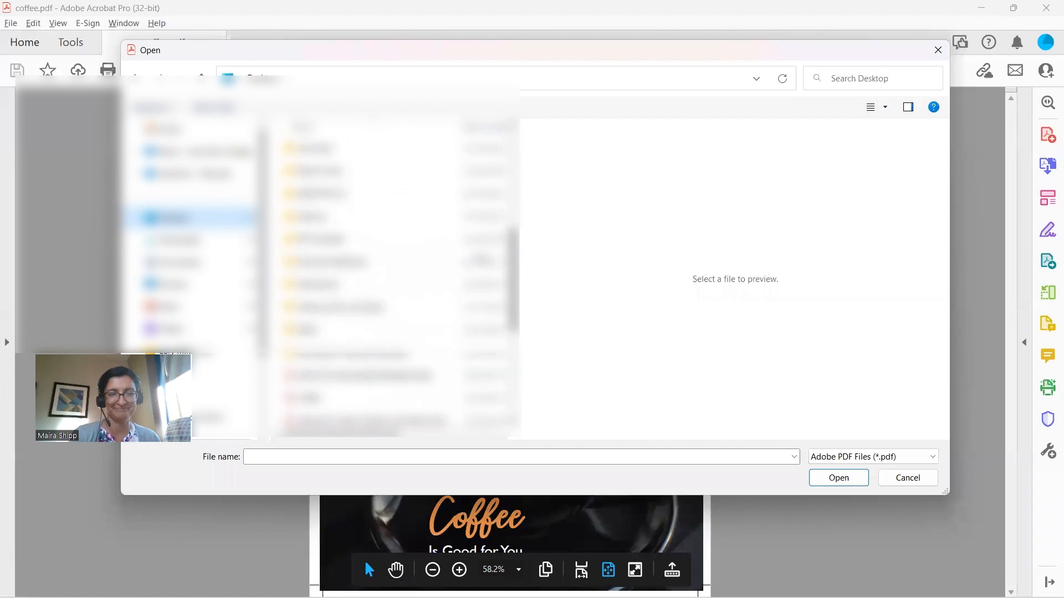
left_click(889, 476)
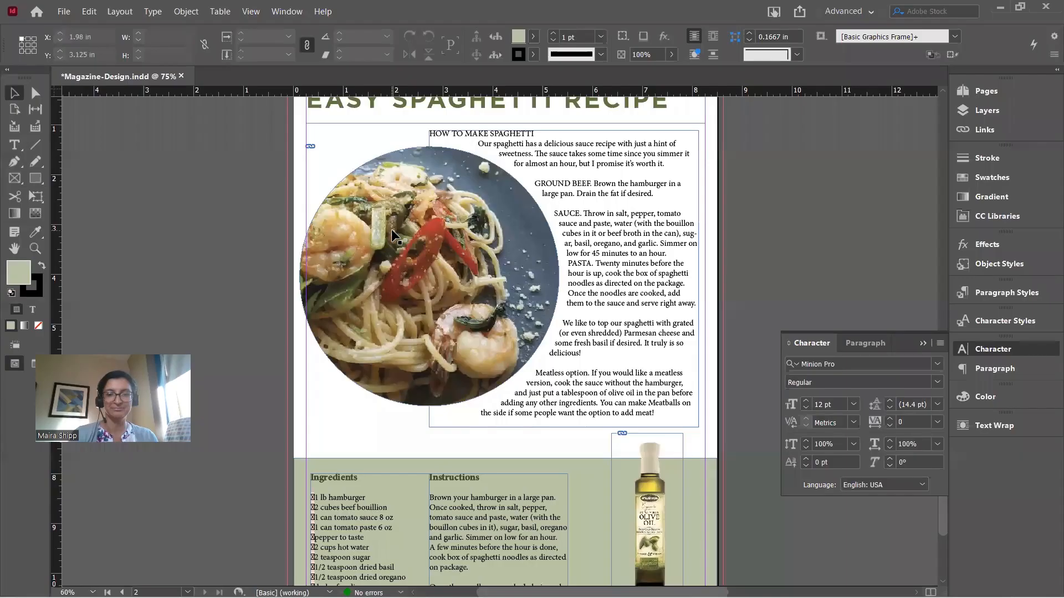
Export the document as Adobe PDF (Print) to the Project 2 folder as Magazine-Design, keeping the [Press Quality] (modified) preset and page range 2.
left_click(64, 13)
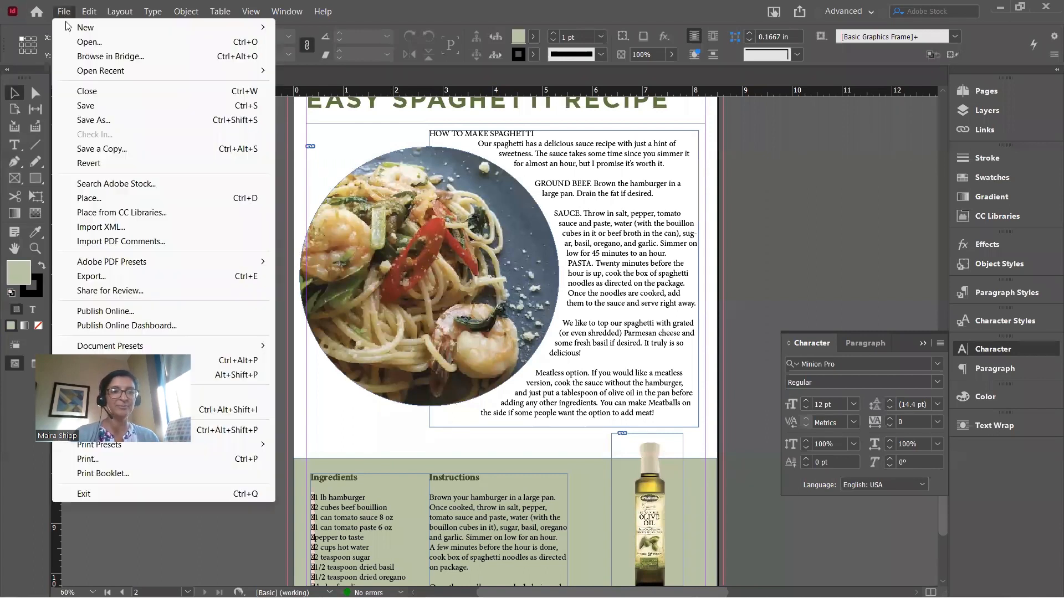
left_click(97, 279)
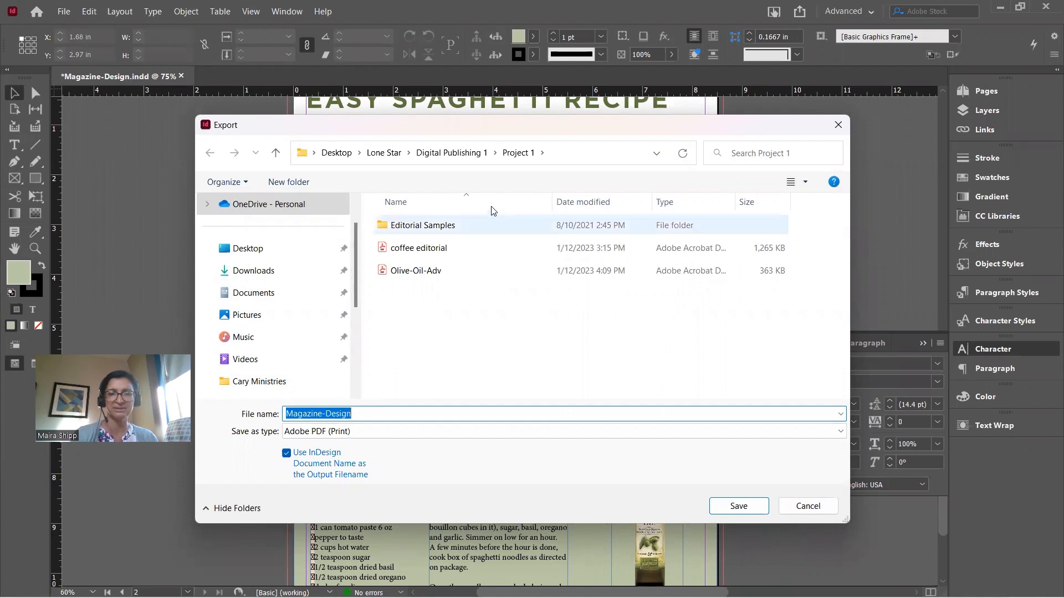
left_click(447, 154)
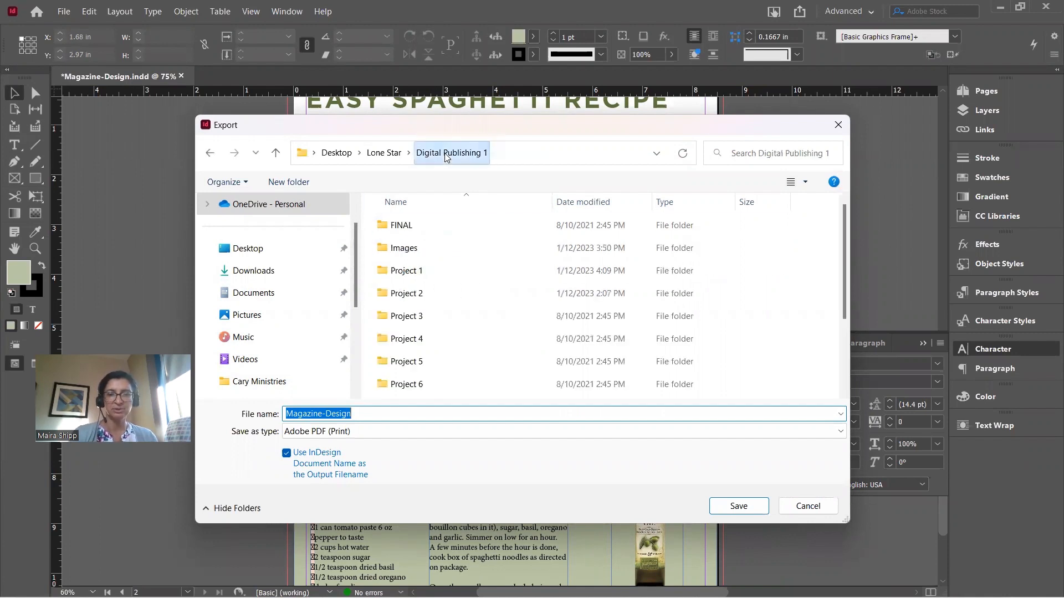
left_click(417, 297)
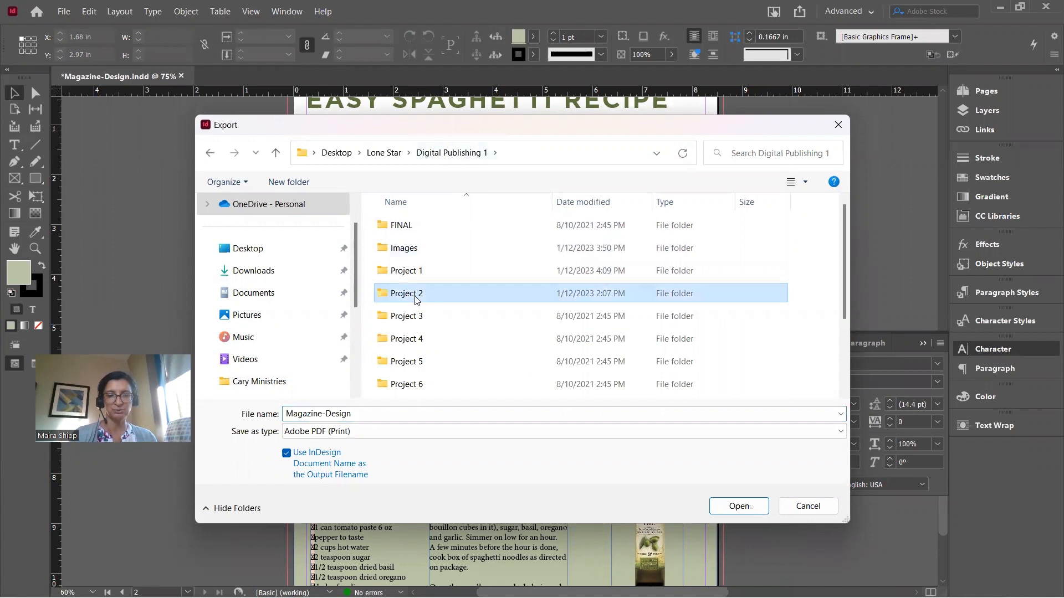
double_click(416, 294)
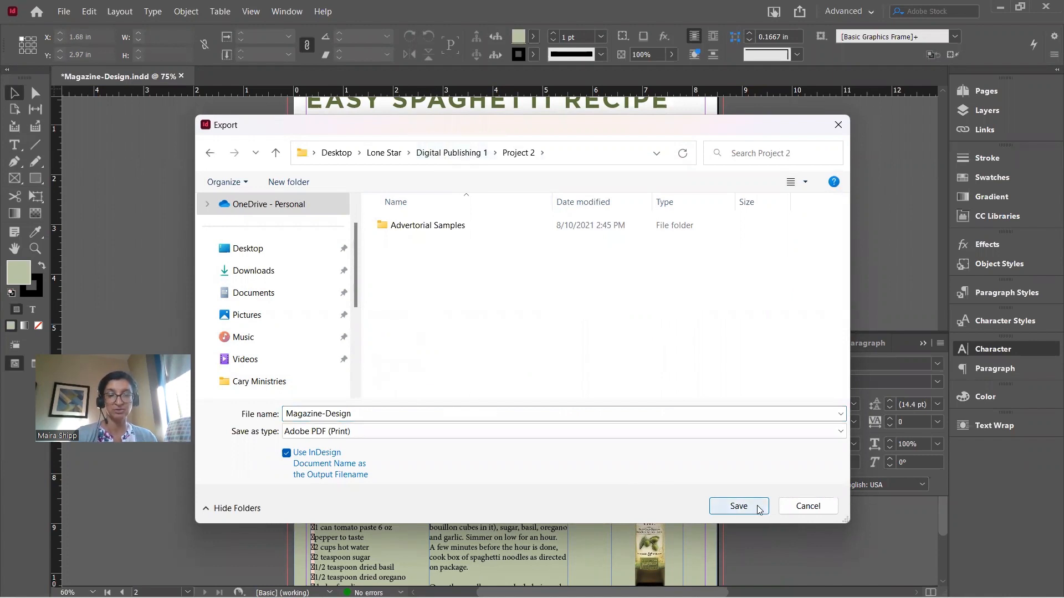
left_click(738, 506)
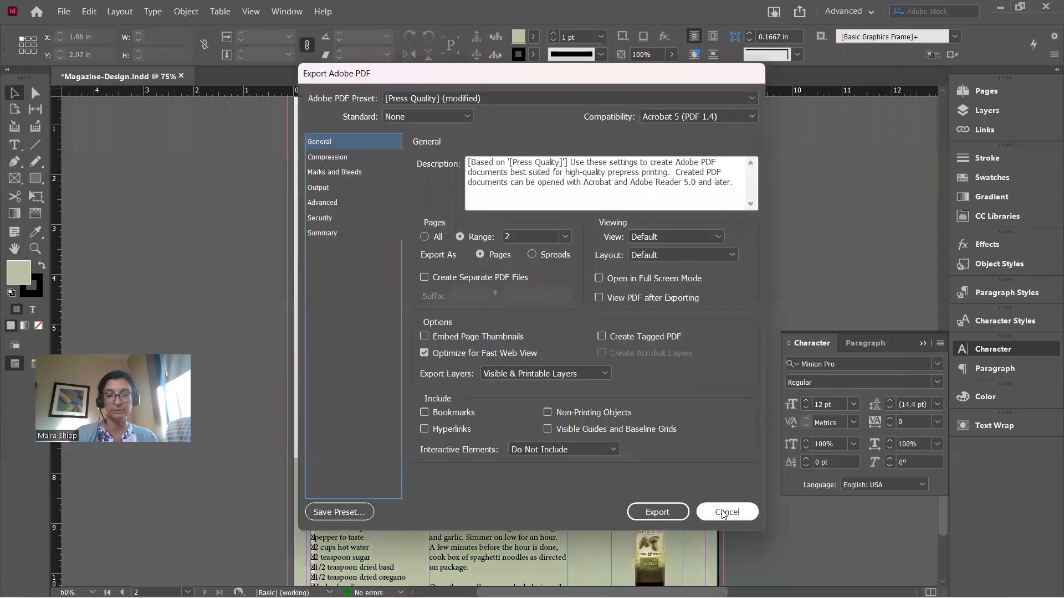
left_click(667, 513)
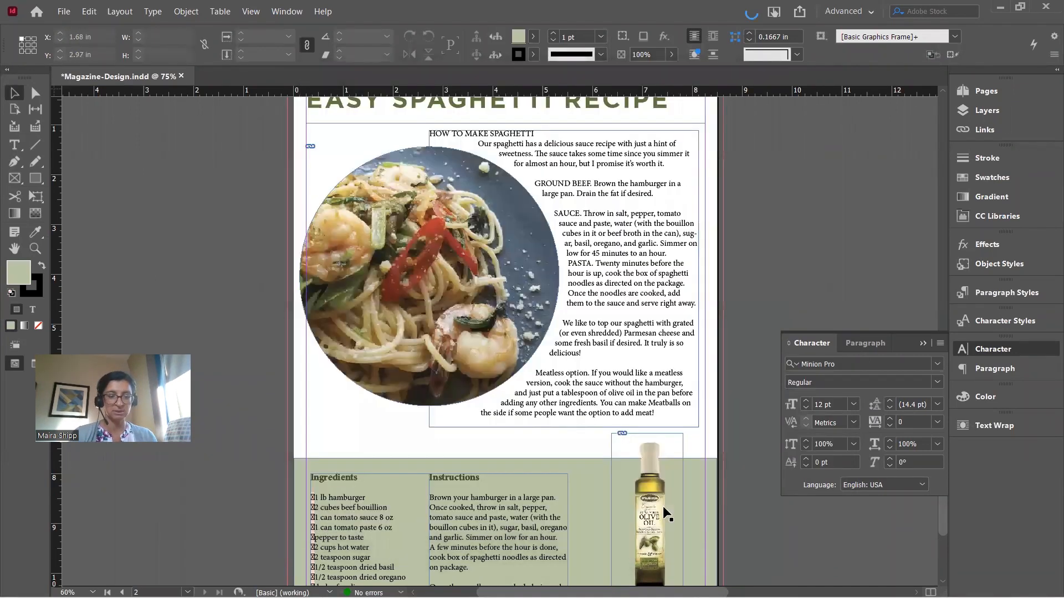
Switch to Acrobat, open Magazine-Design.pdf from the Project 2 folder, and fit the full page in view.
key("alt+Tab")
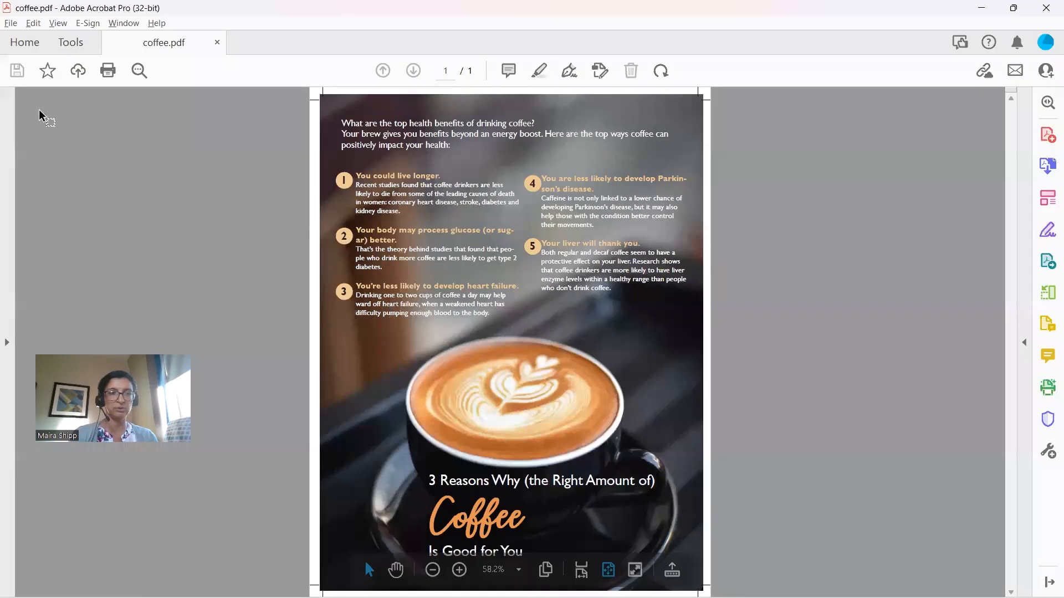
left_click(11, 23)
left_click(20, 47)
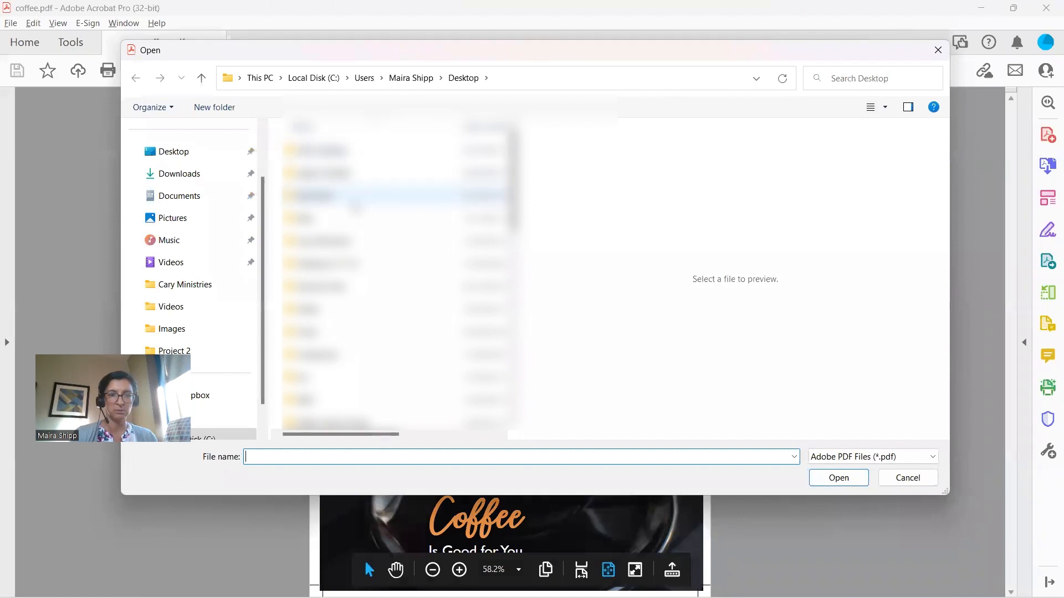
left_click(179, 154)
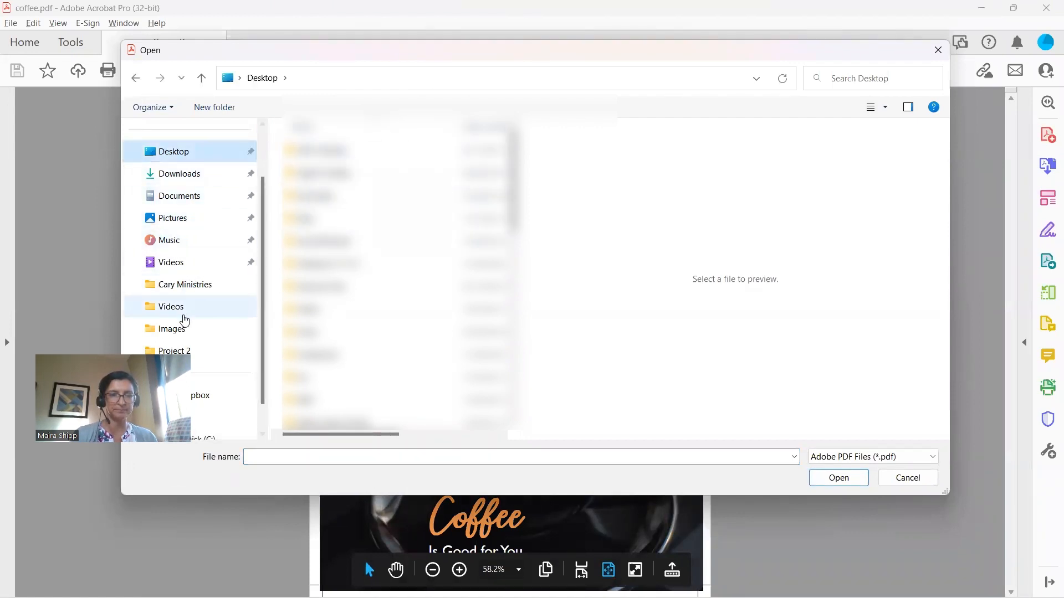
left_click(169, 348)
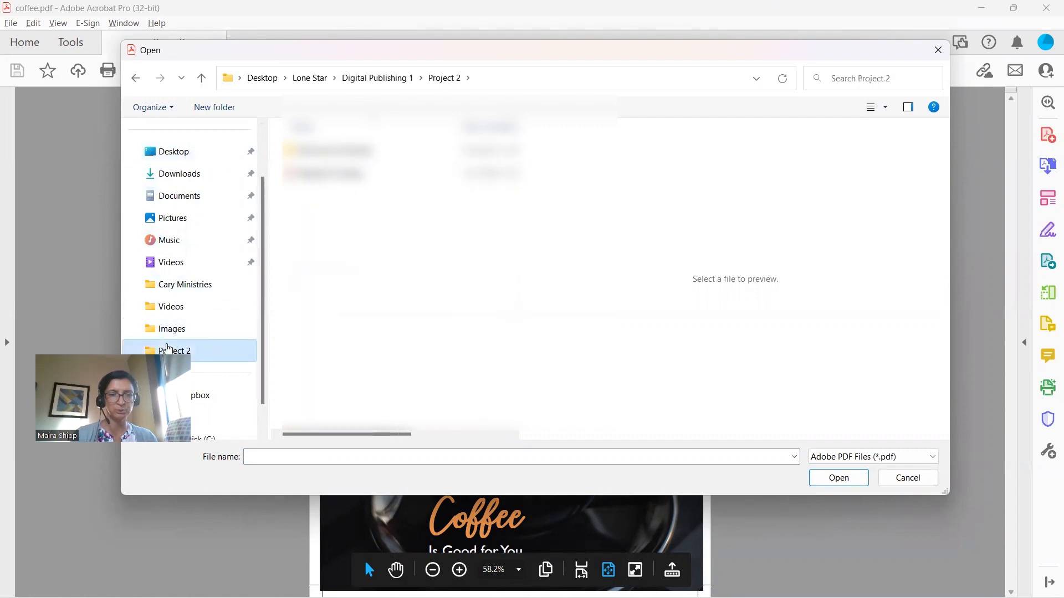
double_click(333, 173)
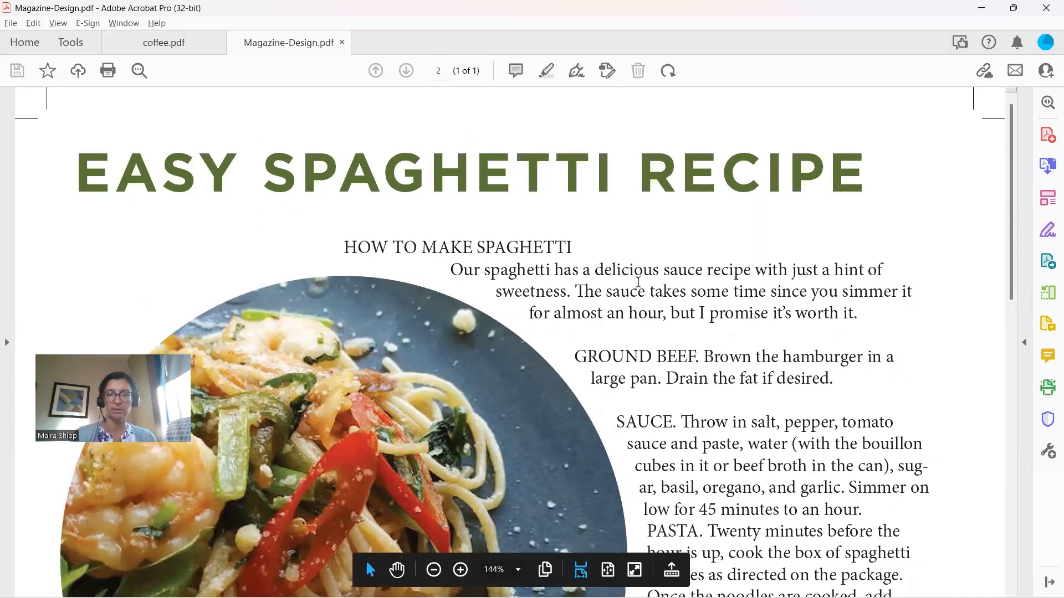
left_click(608, 570)
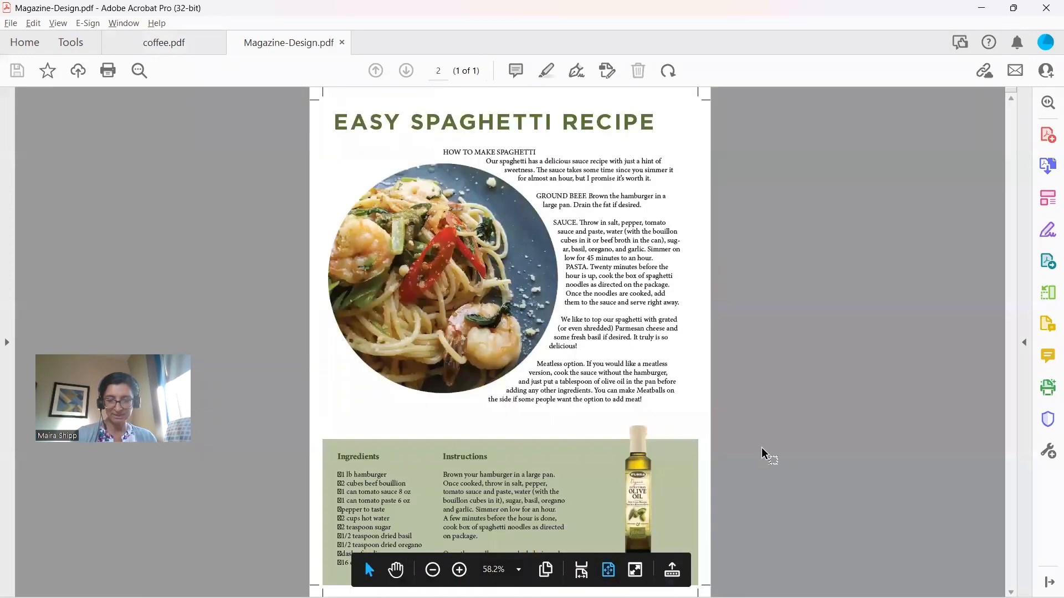